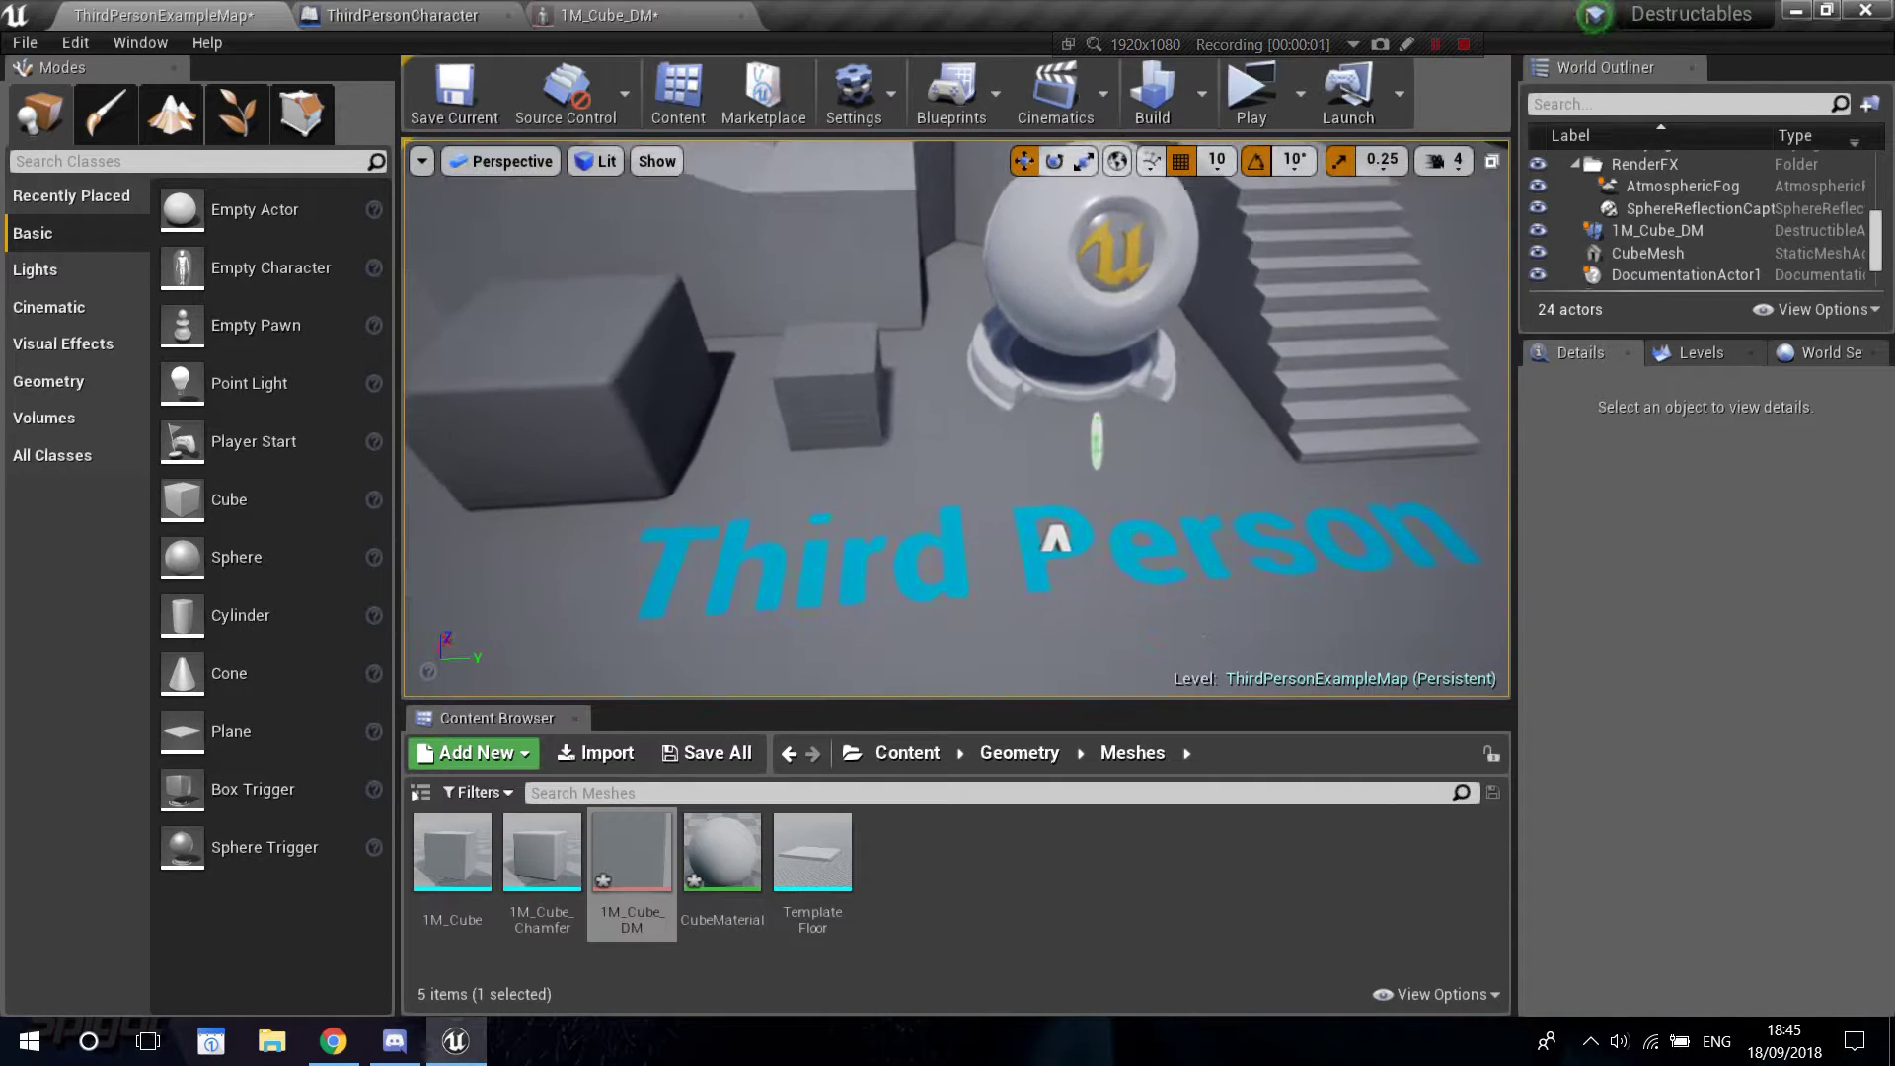
Examine the destructible preview sphere and the small destructible cube placed in the level.
right_drag(955, 417, 996, 428)
key(s)
key(s)
key(w)
key(s)
key(w)
click(963, 427)
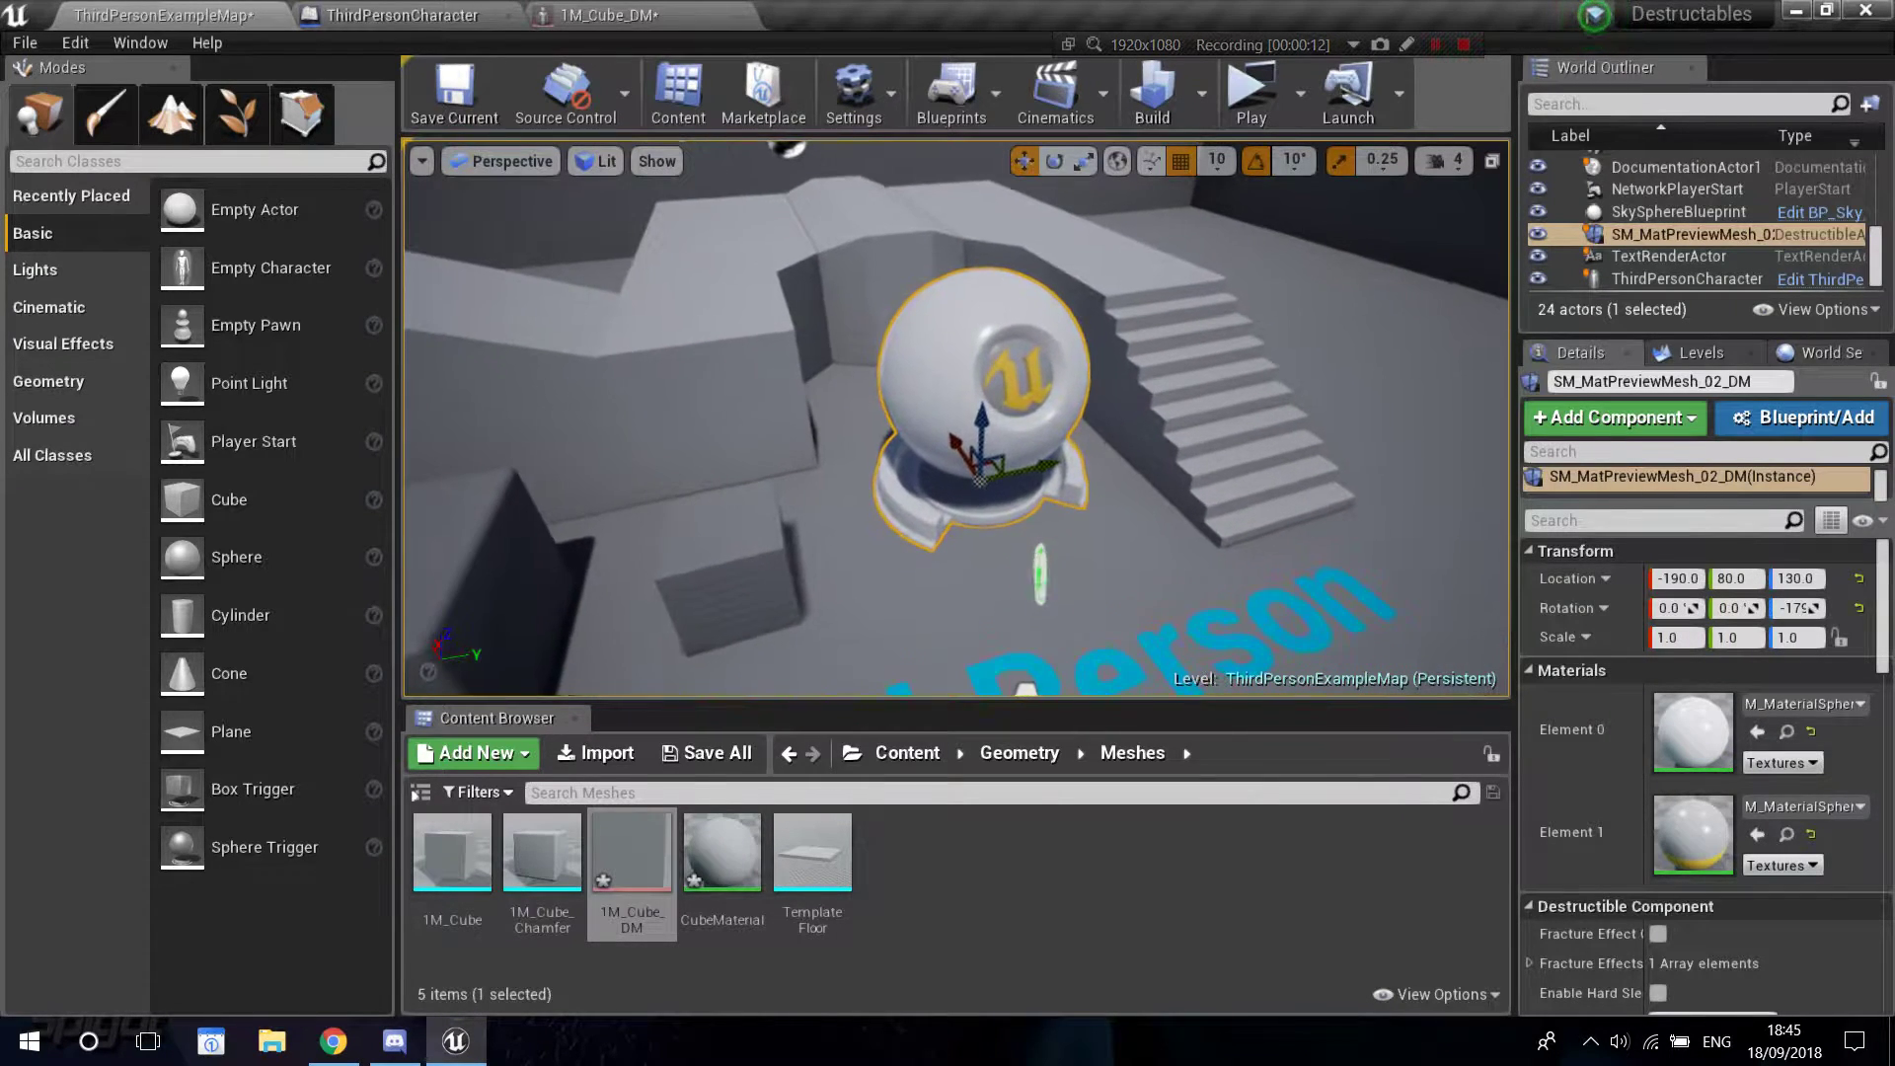
key(Escape)
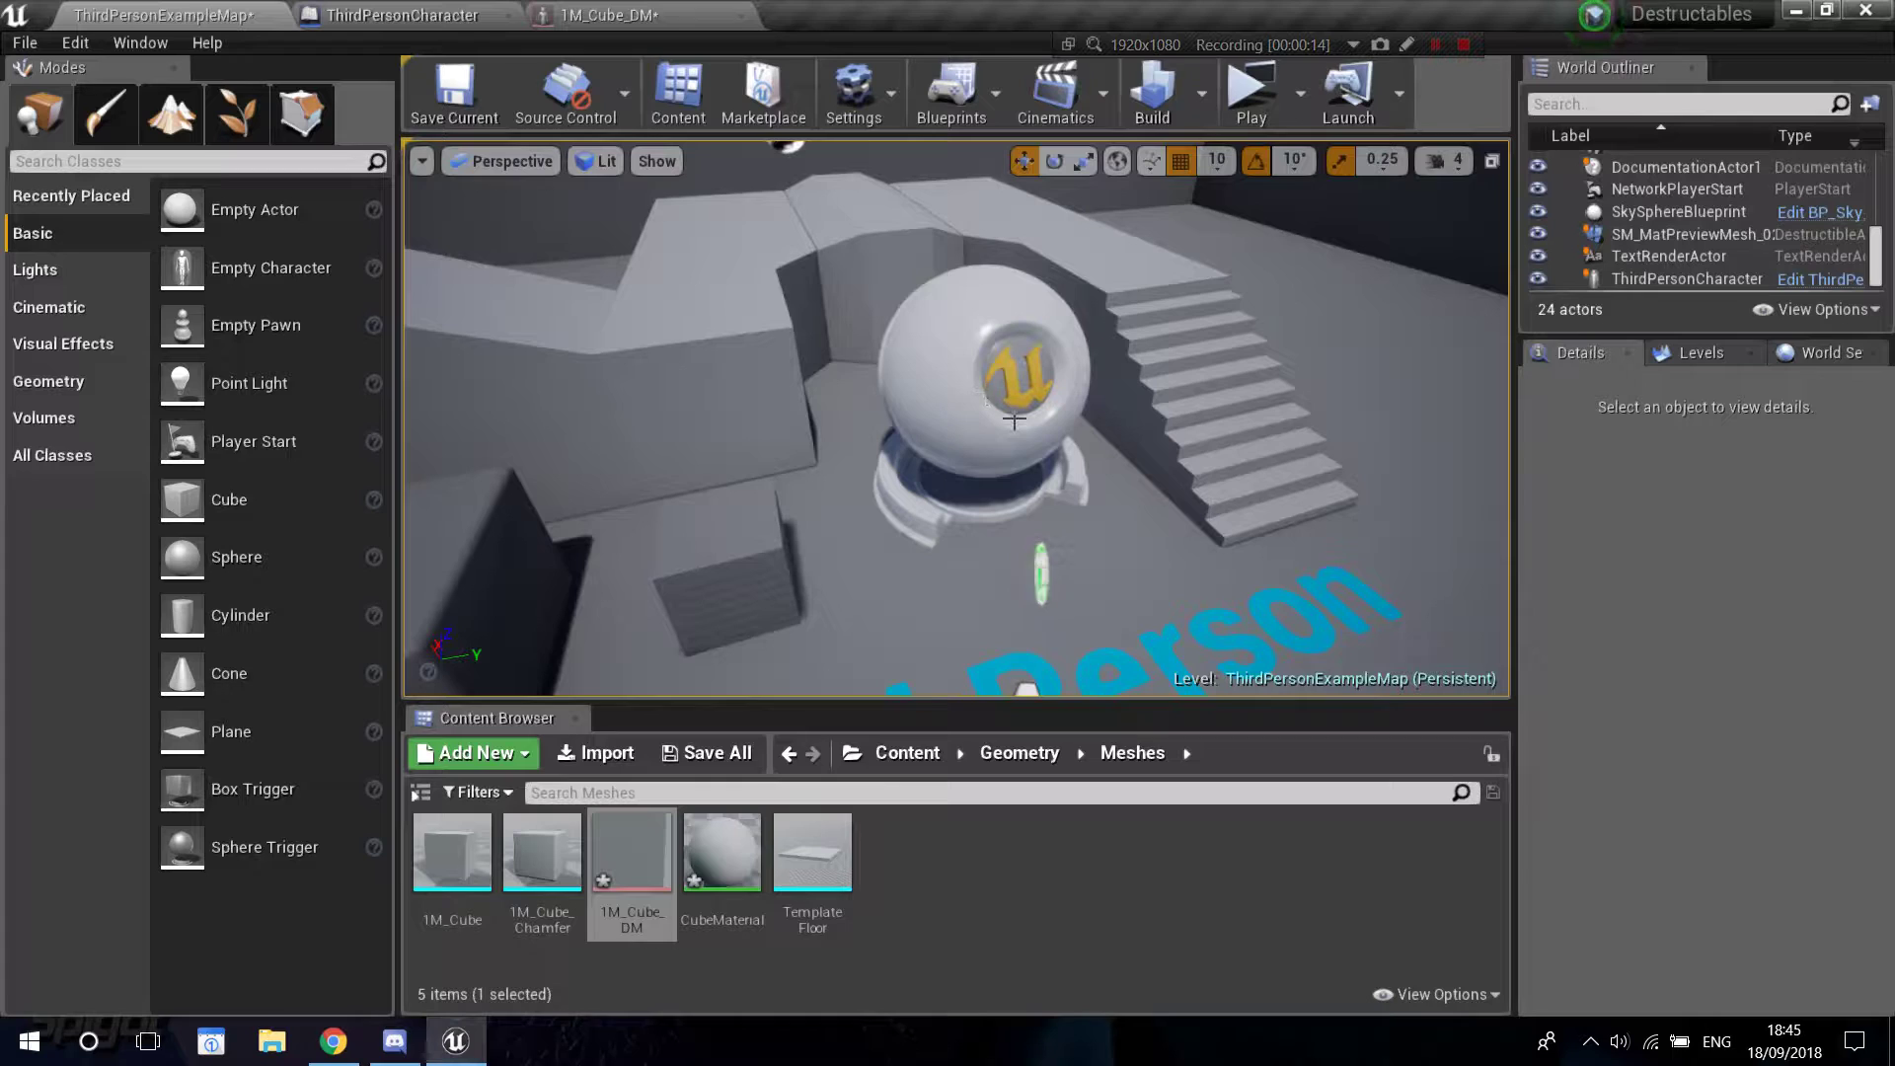
click(752, 561)
right_drag(809, 543, 740, 547)
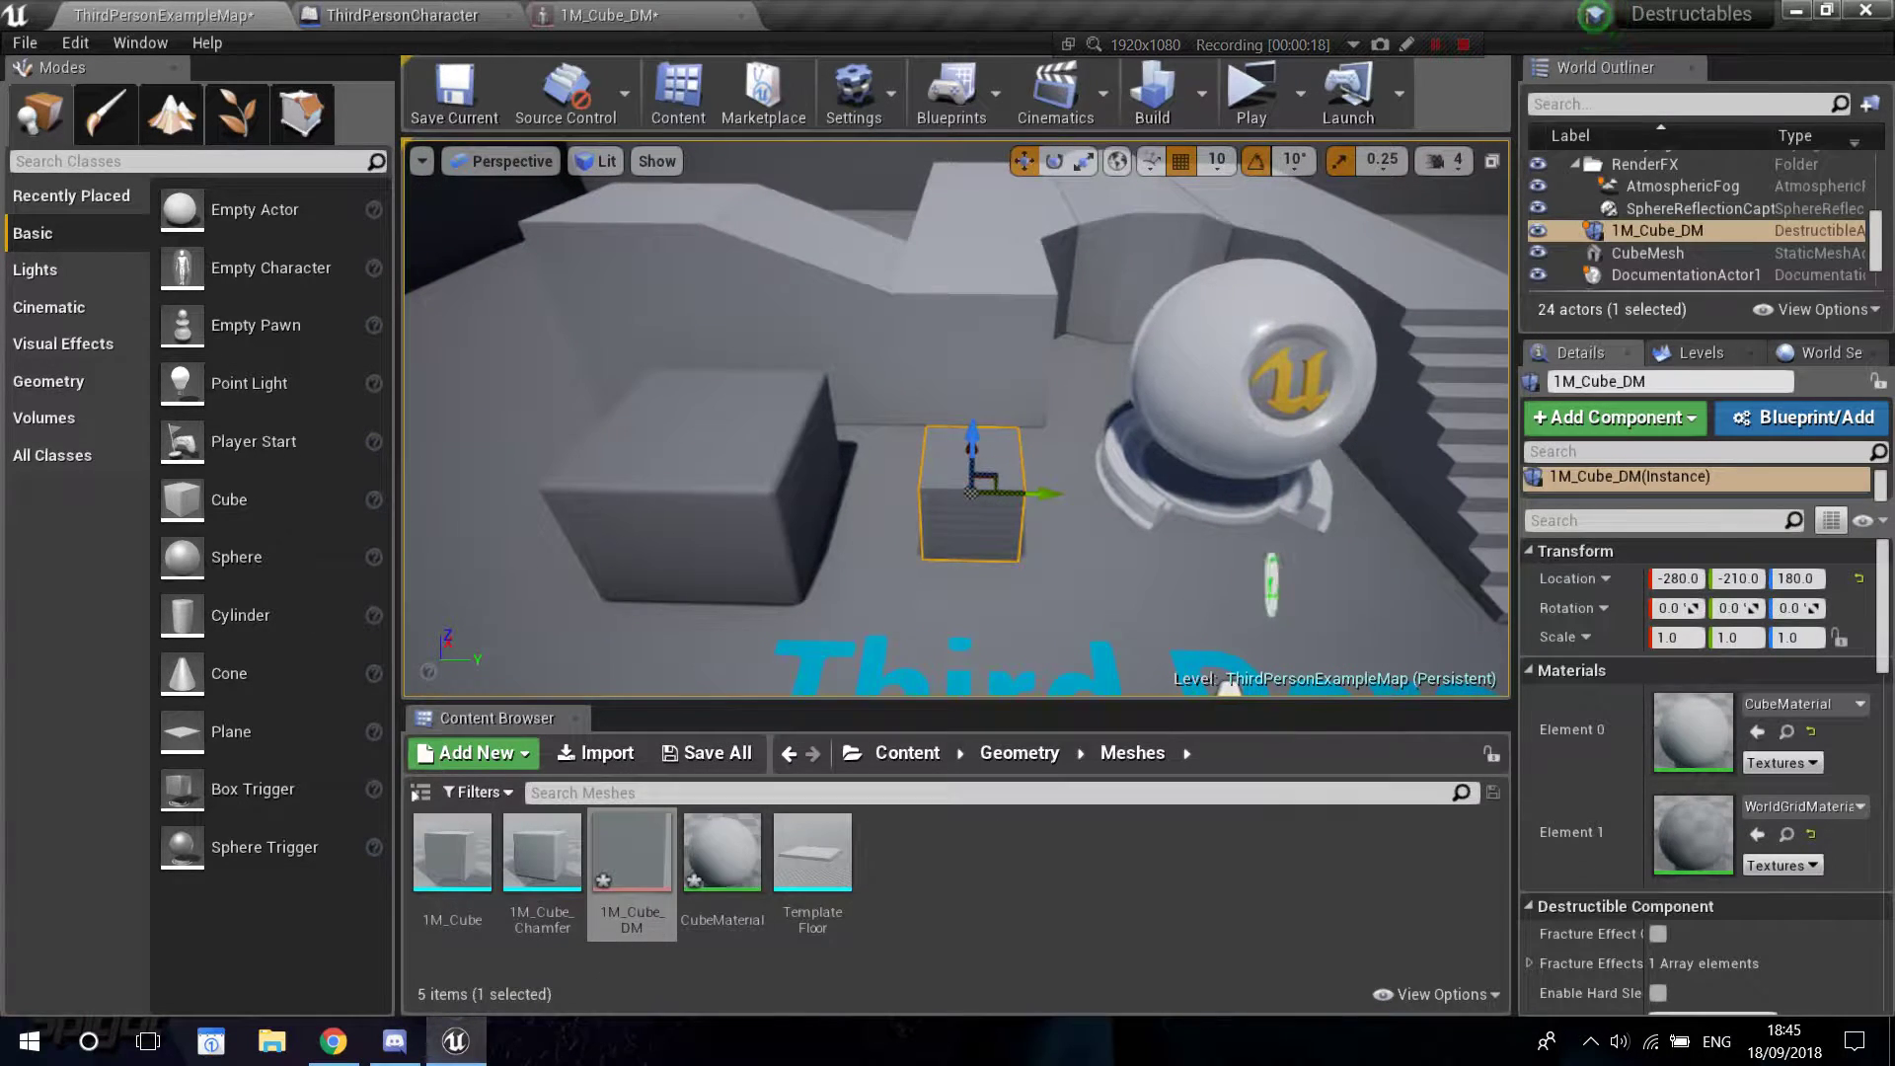
View the 1M_Cube_DM destructible mesh in its editor and set its explode amount to 0.0.
click(613, 28)
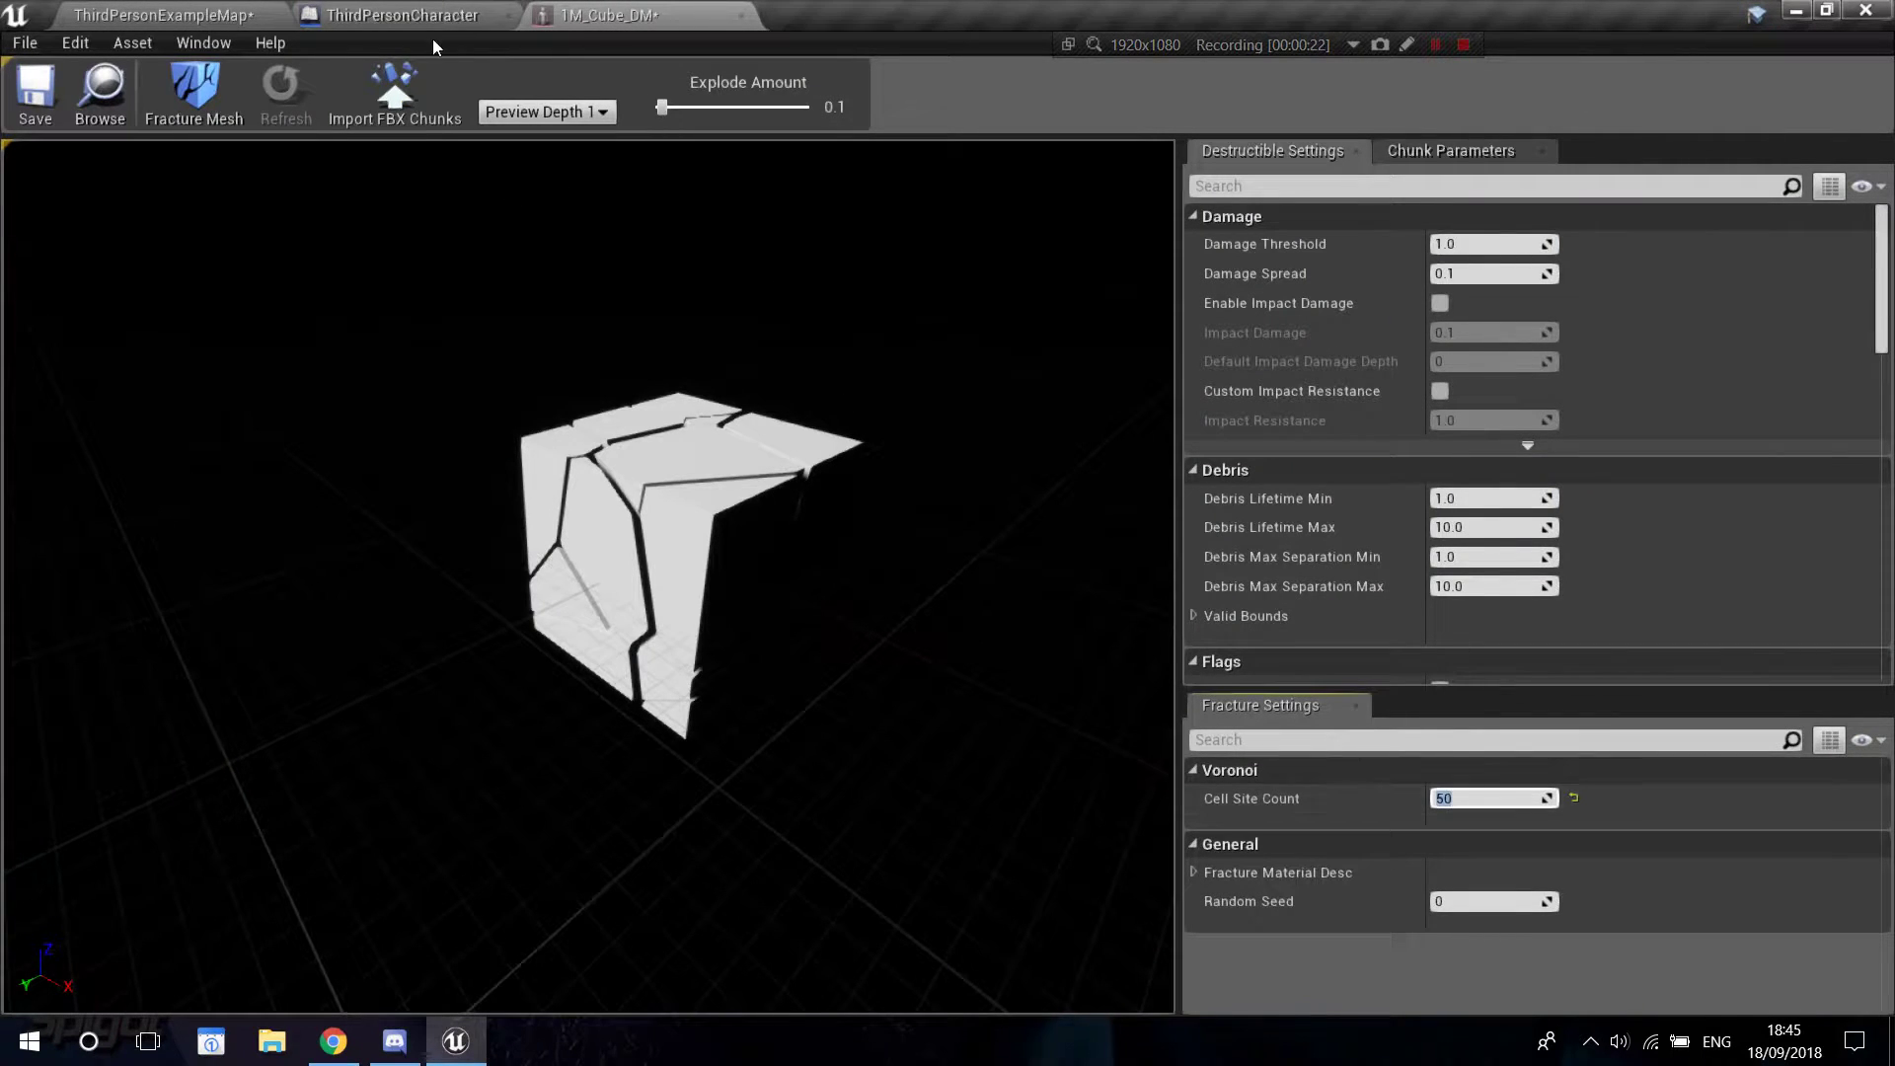
right_drag(719, 499, 765, 513)
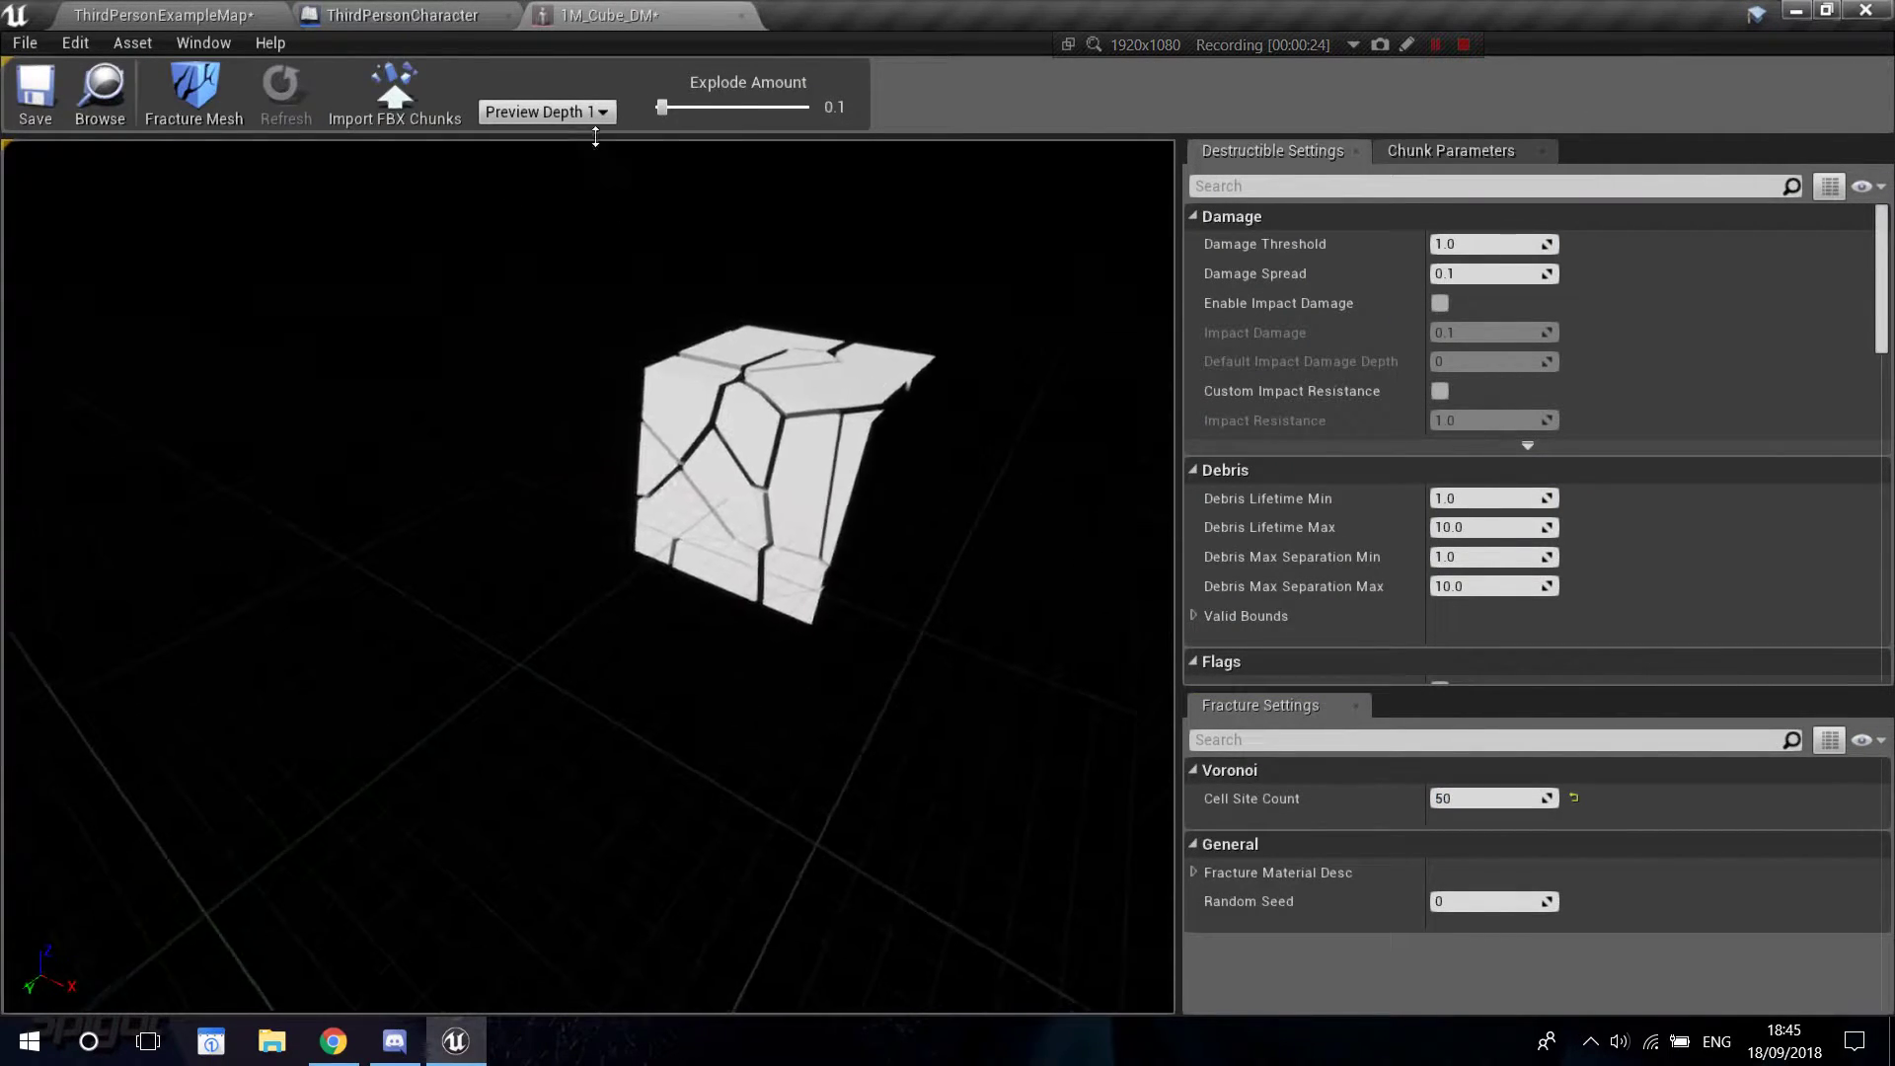
drag(662, 108, 593, 120)
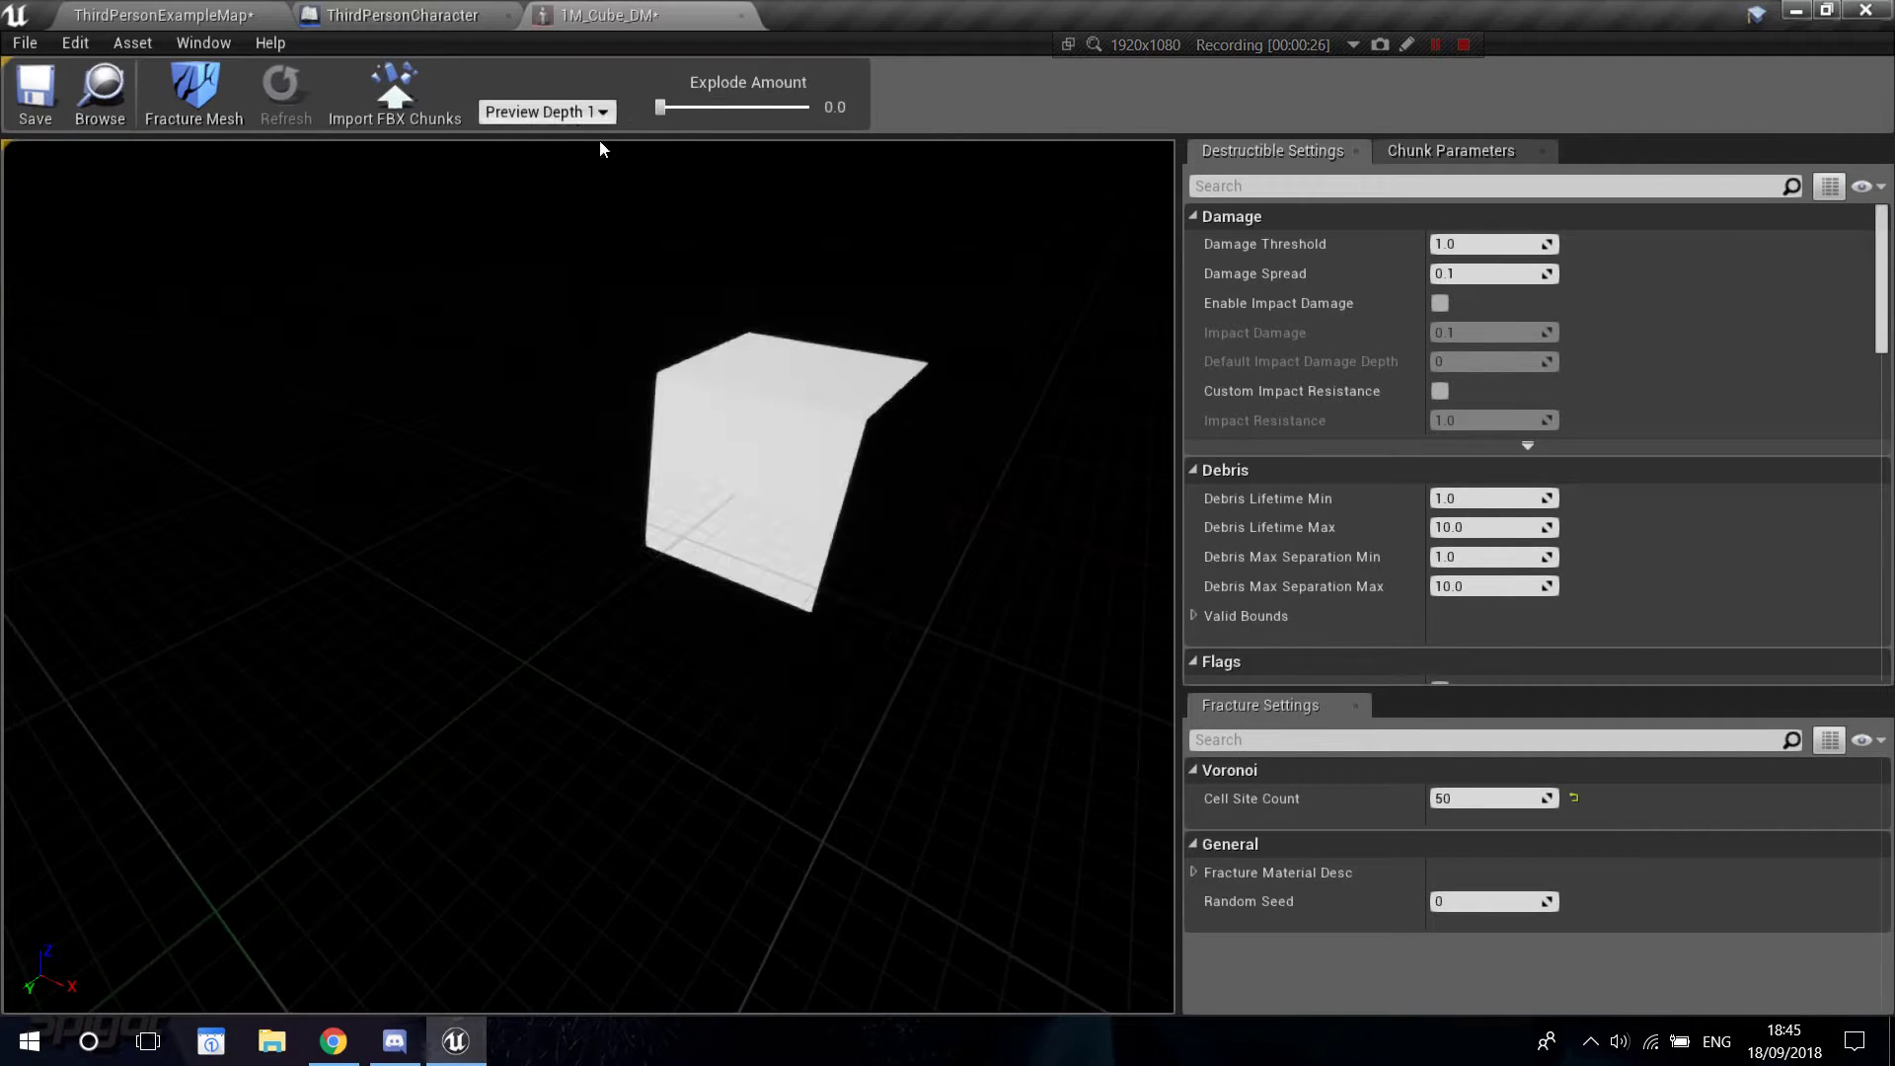
Locate the destructible mesh asset used by the level's preview sphere and open SM_MatPreviewMesh_02_DM for editing.
click(181, 10)
click(1218, 371)
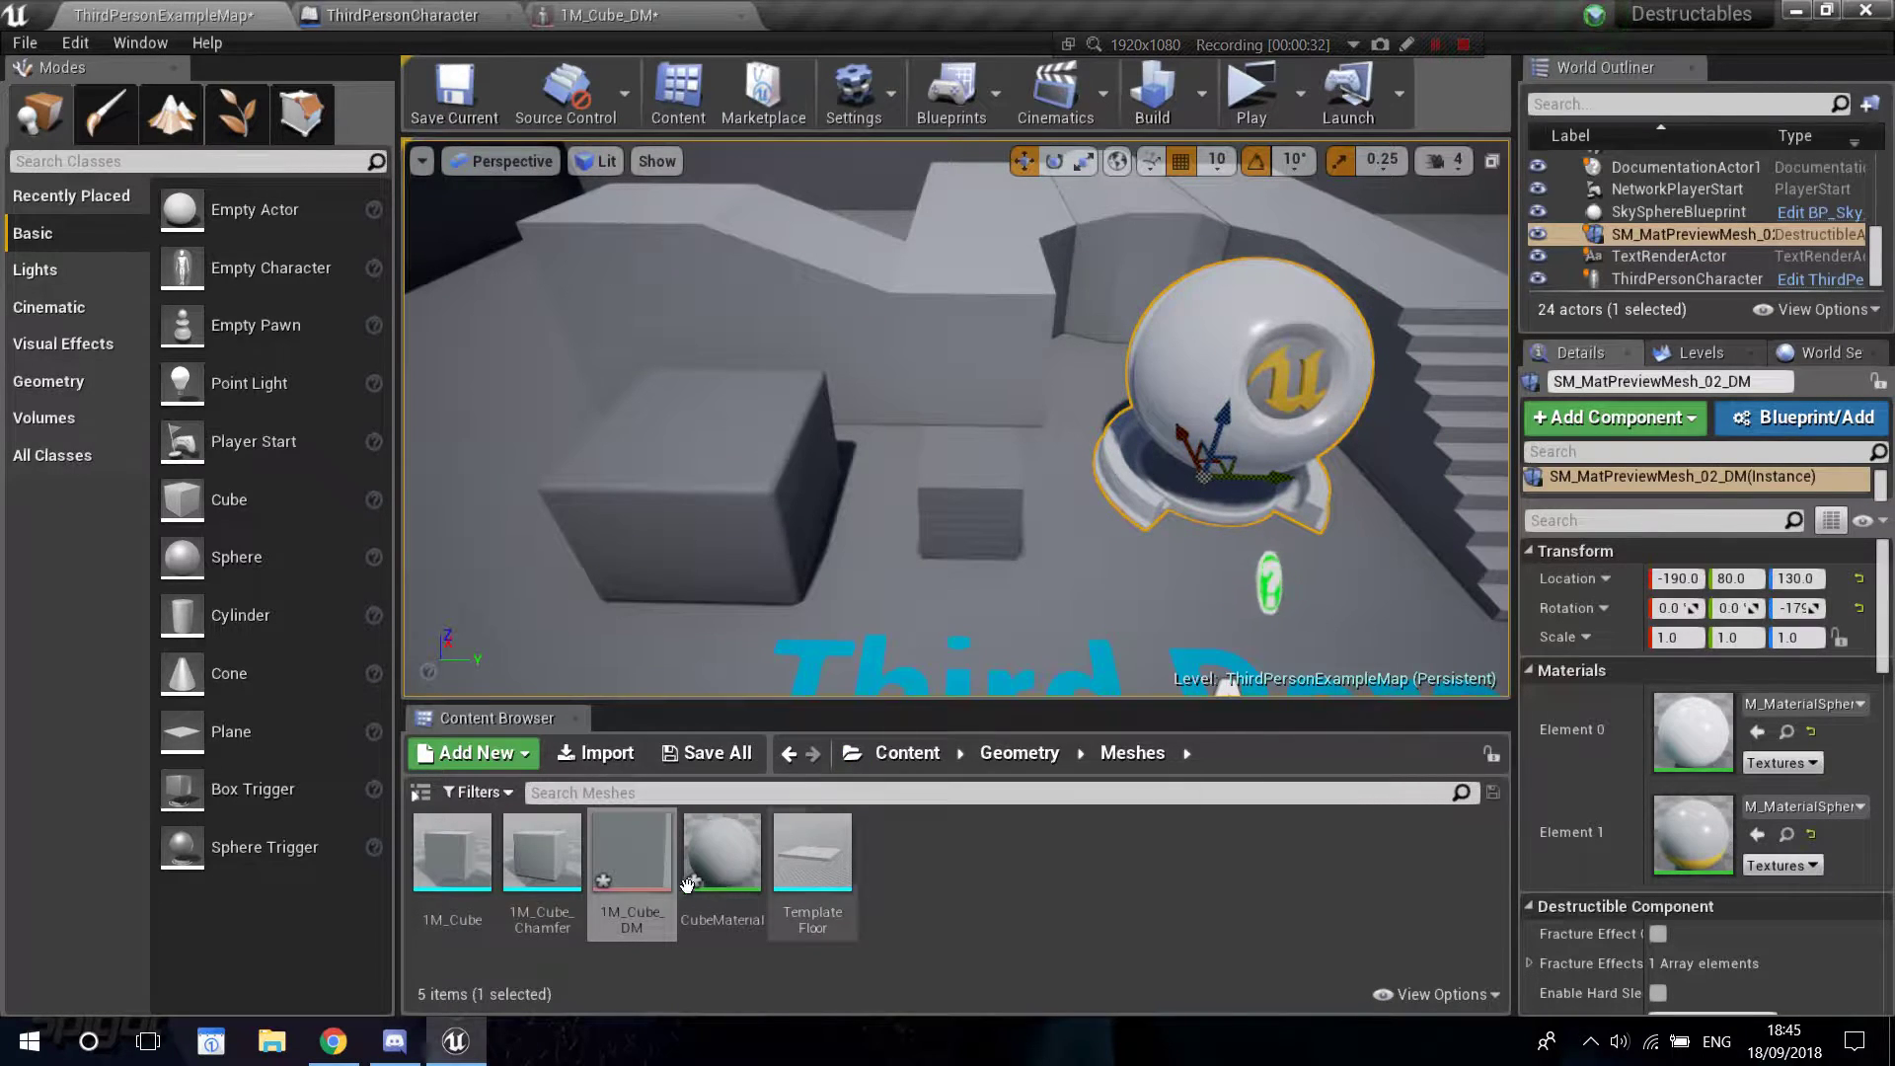
click(1742, 426)
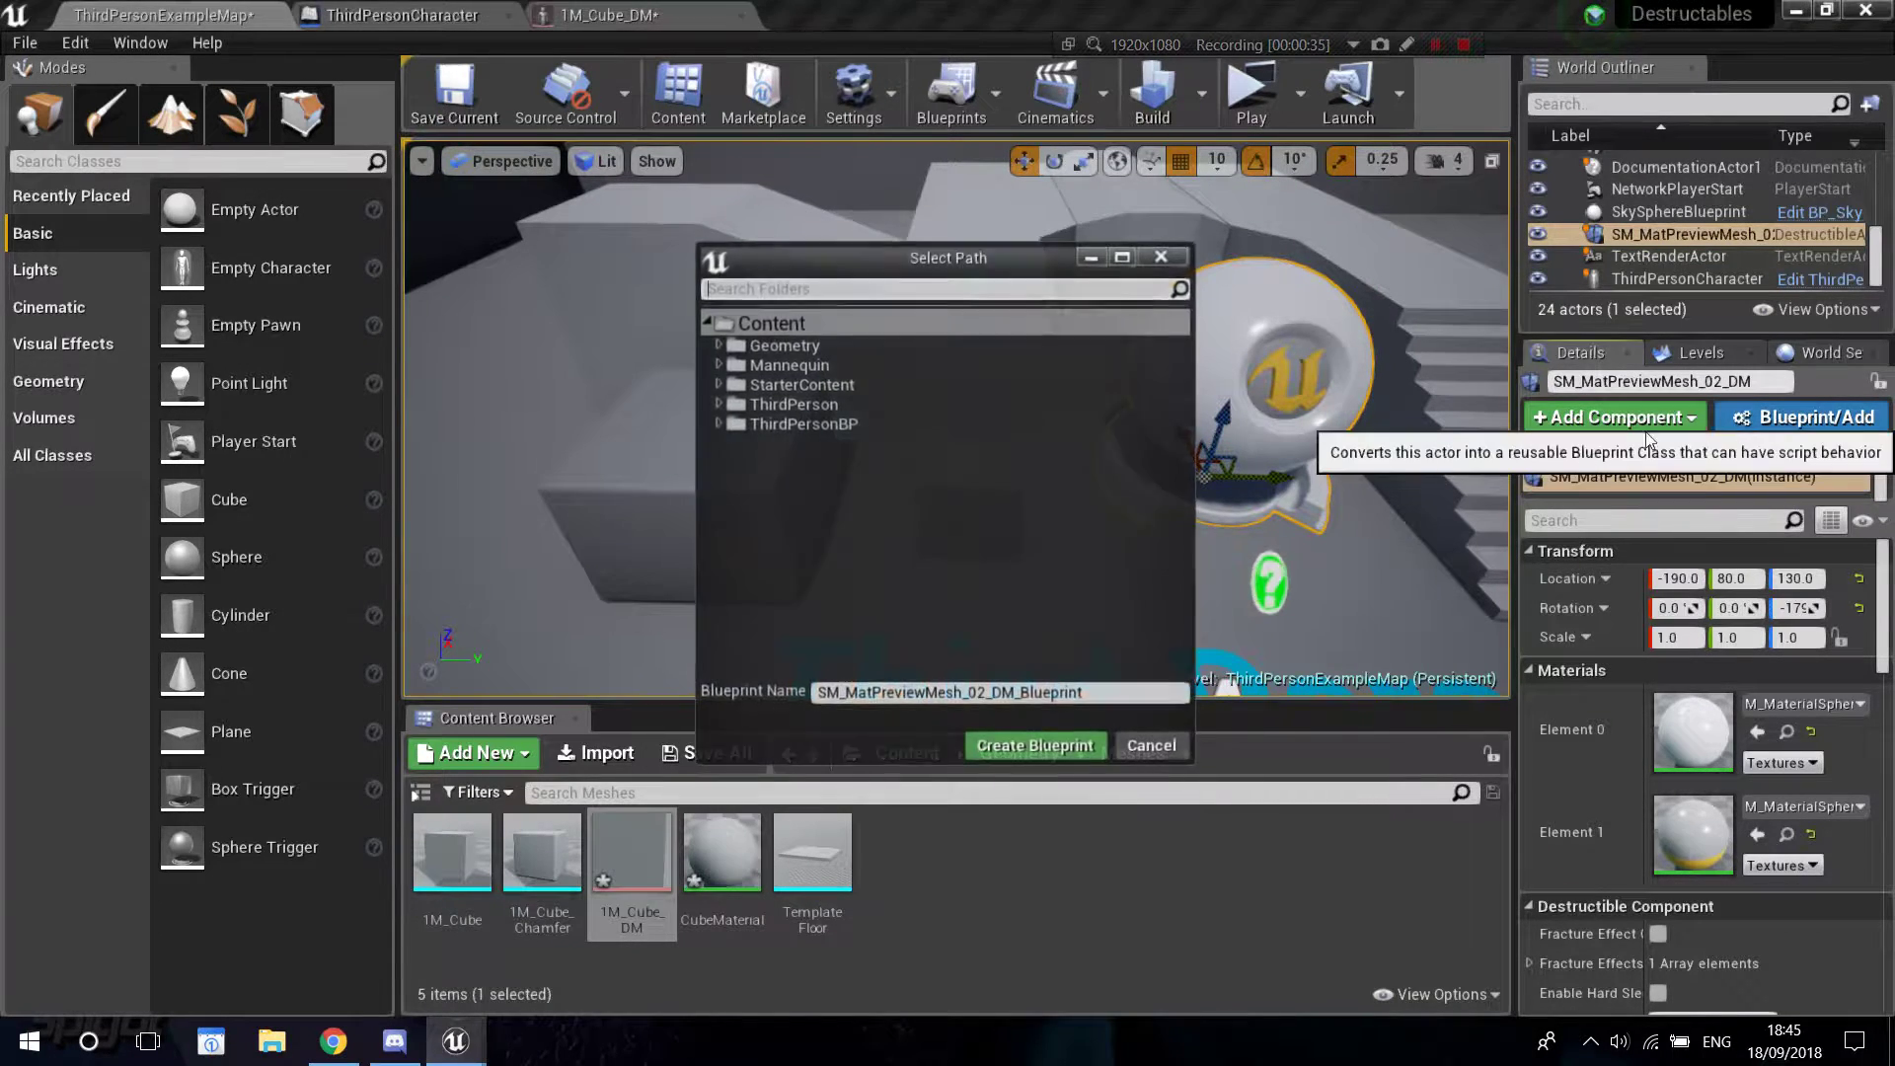
click(1152, 747)
click(1668, 480)
scroll(1778, 750, down, 2)
scroll(1783, 758, down, 2)
click(1786, 941)
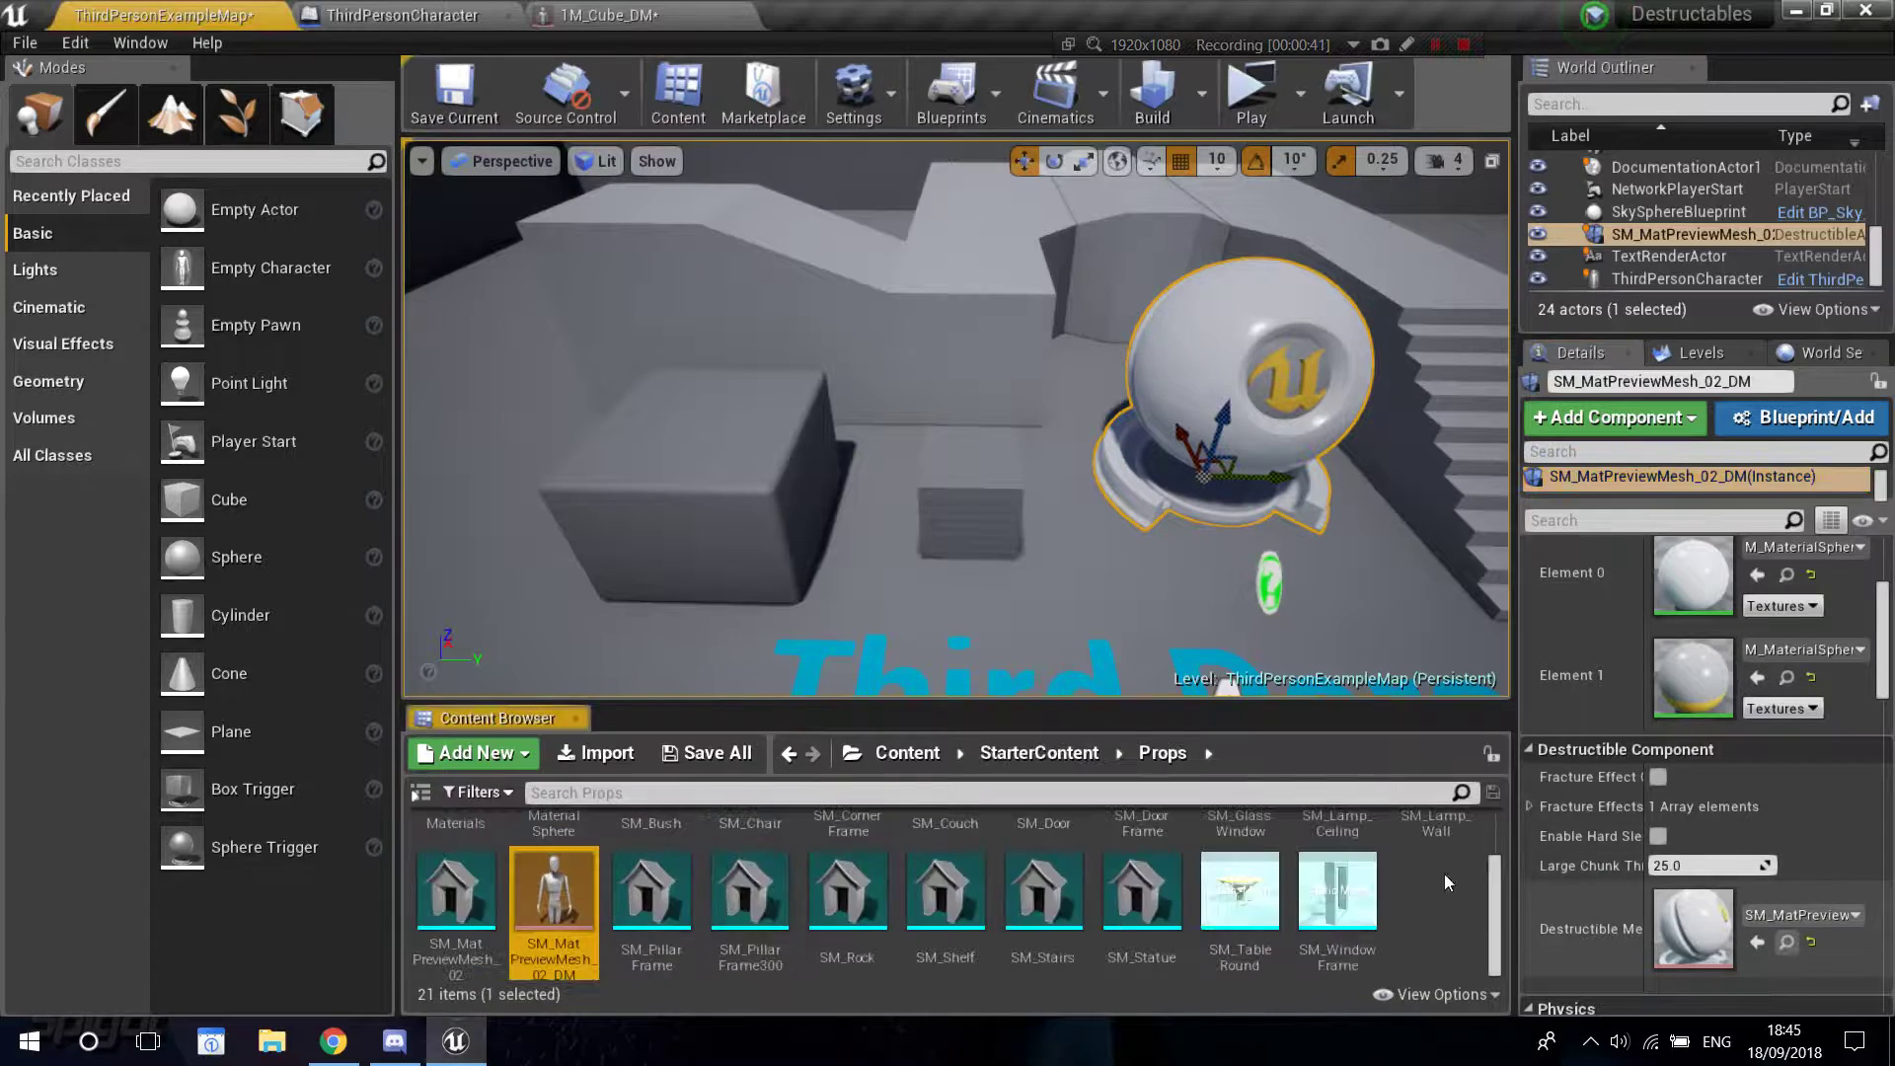
double_click(533, 906)
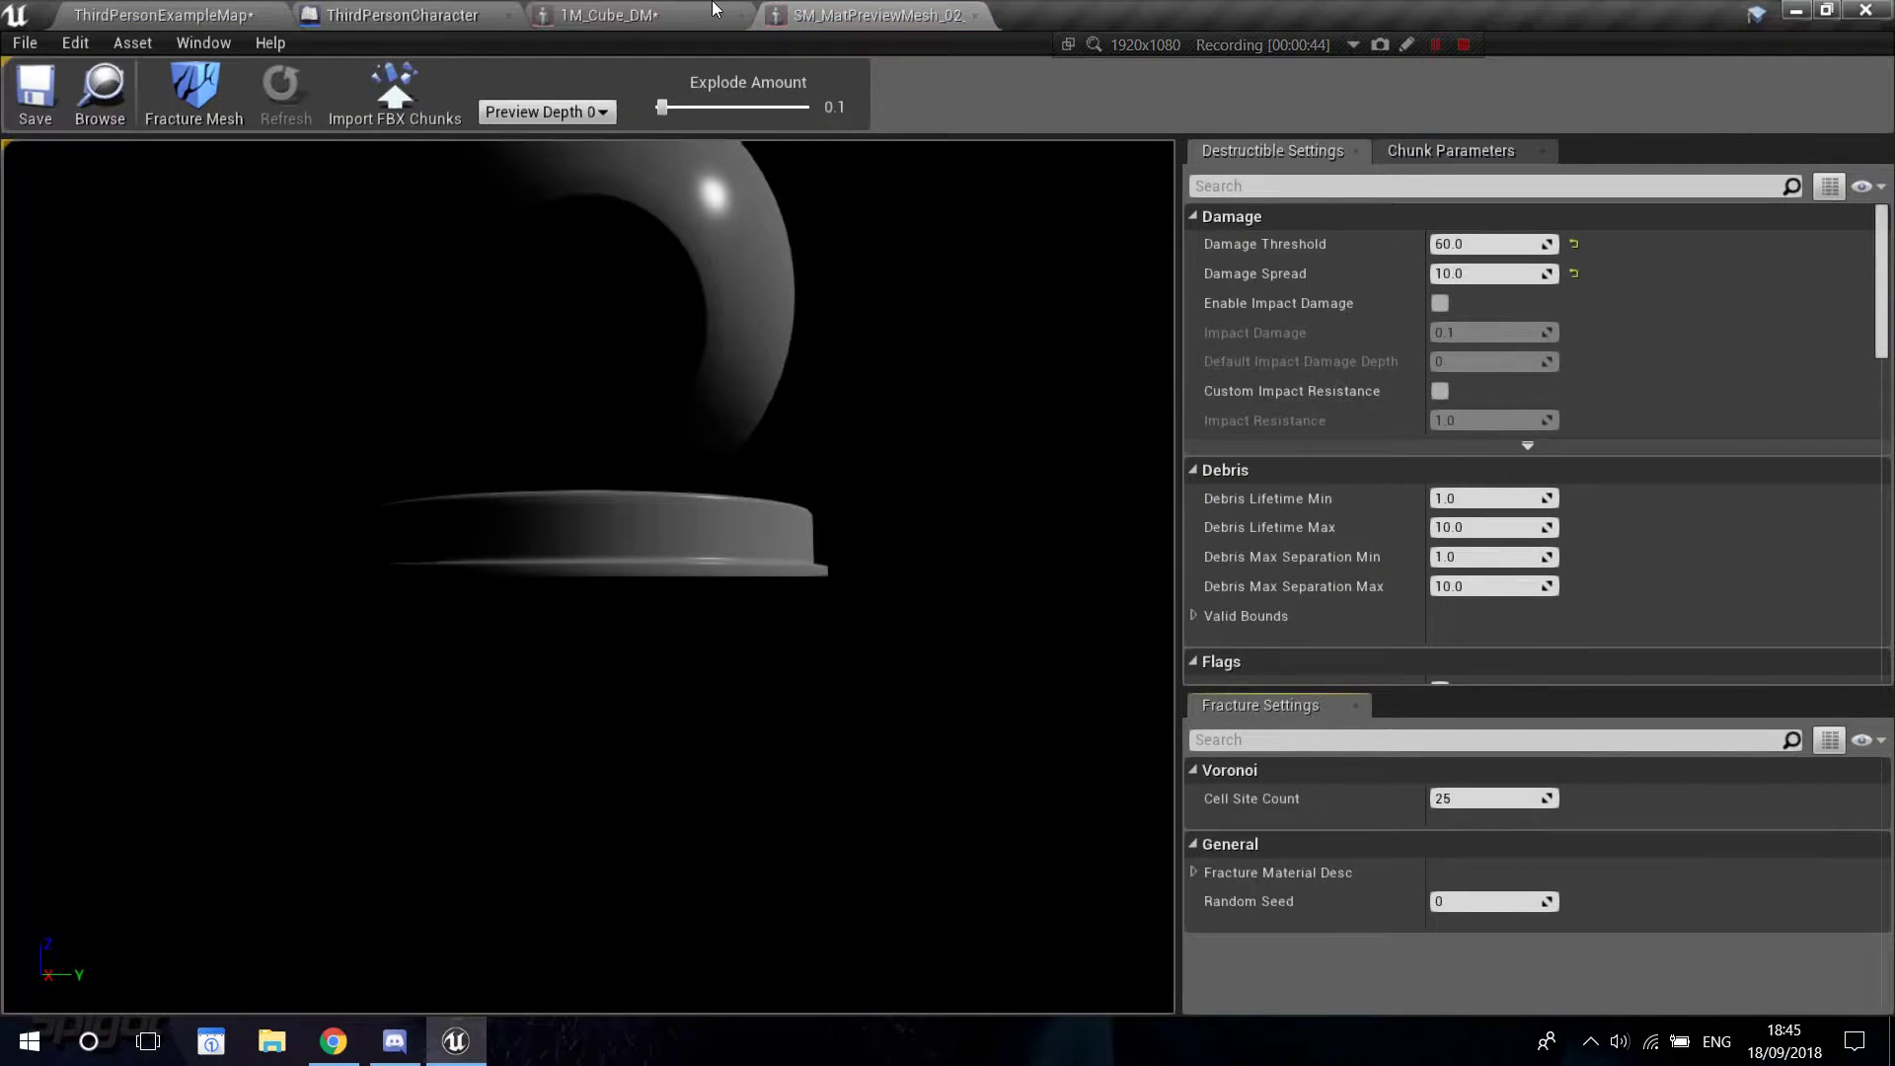
Return to the ThirdPersonExampleMap level and look over the destructible objects.
click(610, 12)
click(247, 12)
right_drag(1101, 482, 1243, 406)
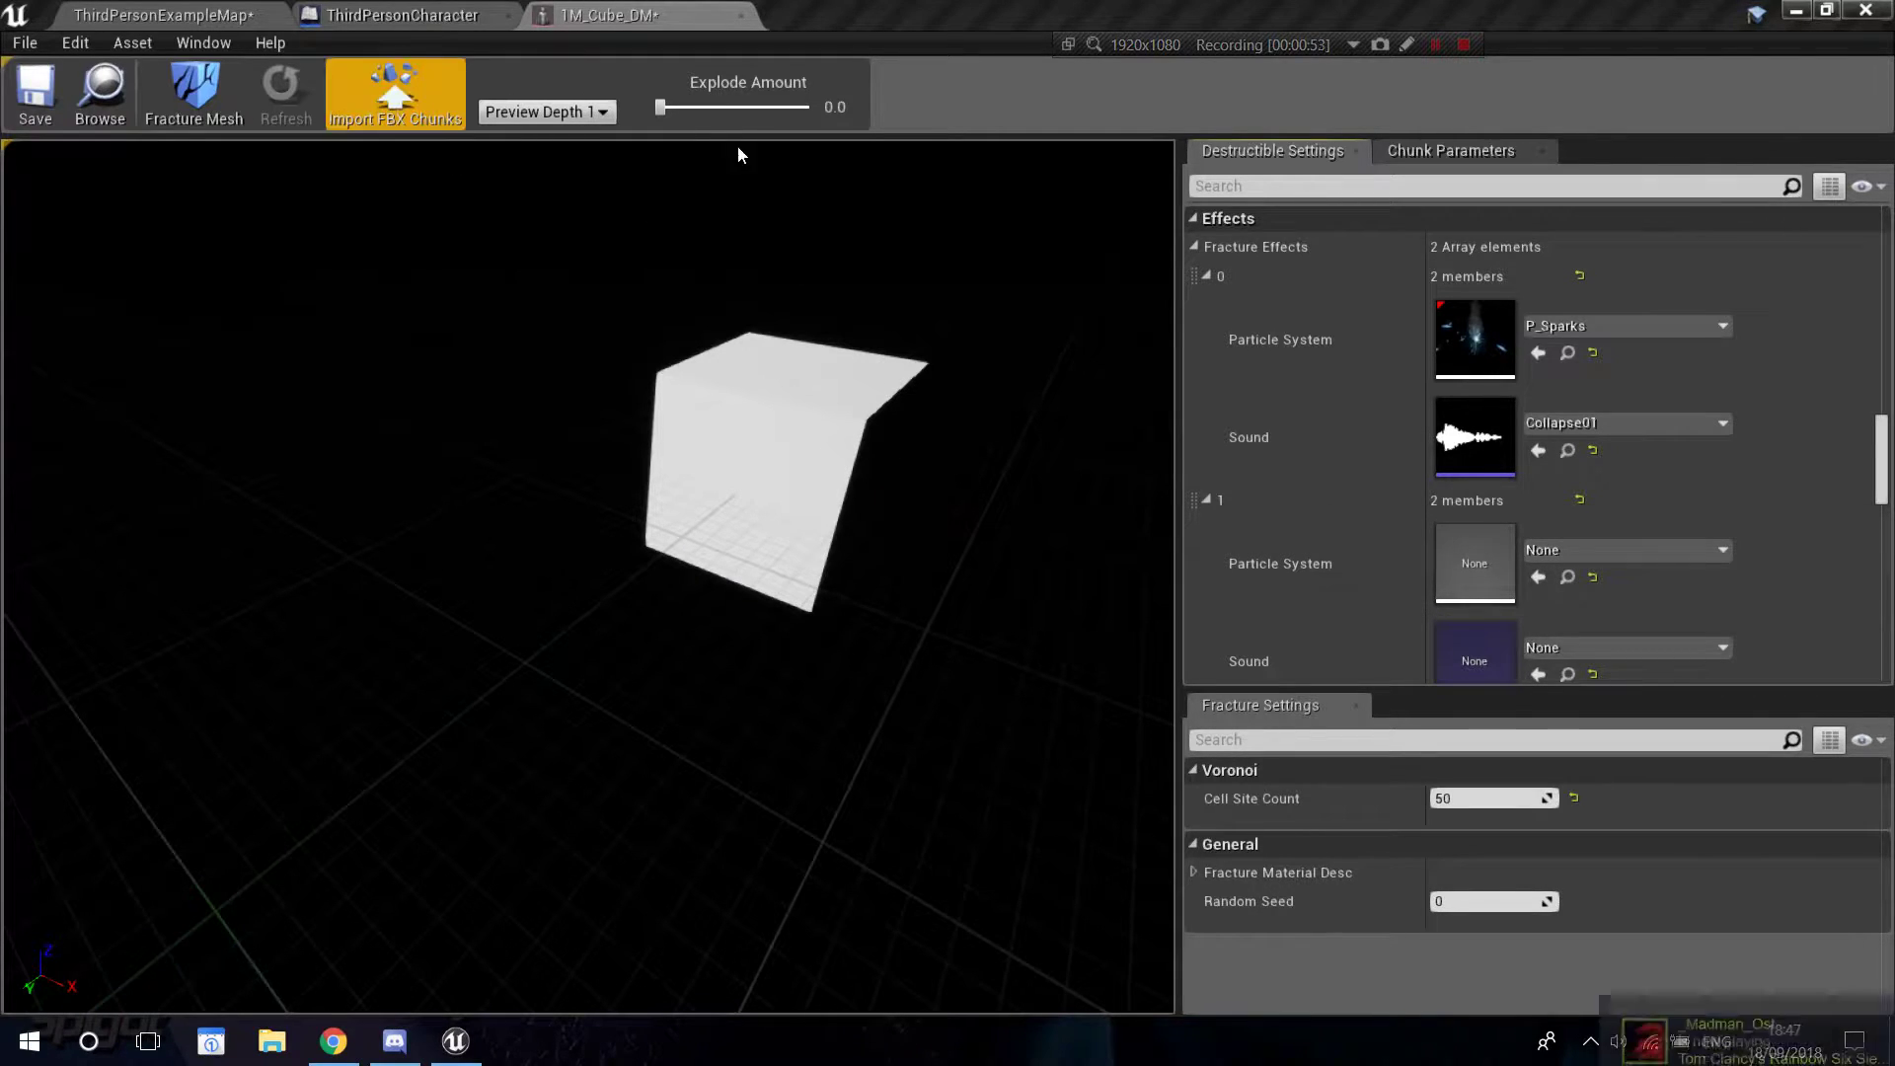
Review the two fracture effect entries of 1M_Cube_DM and preview its chunks at an explode amount of 0.7.
scroll(1625, 409, down, 2)
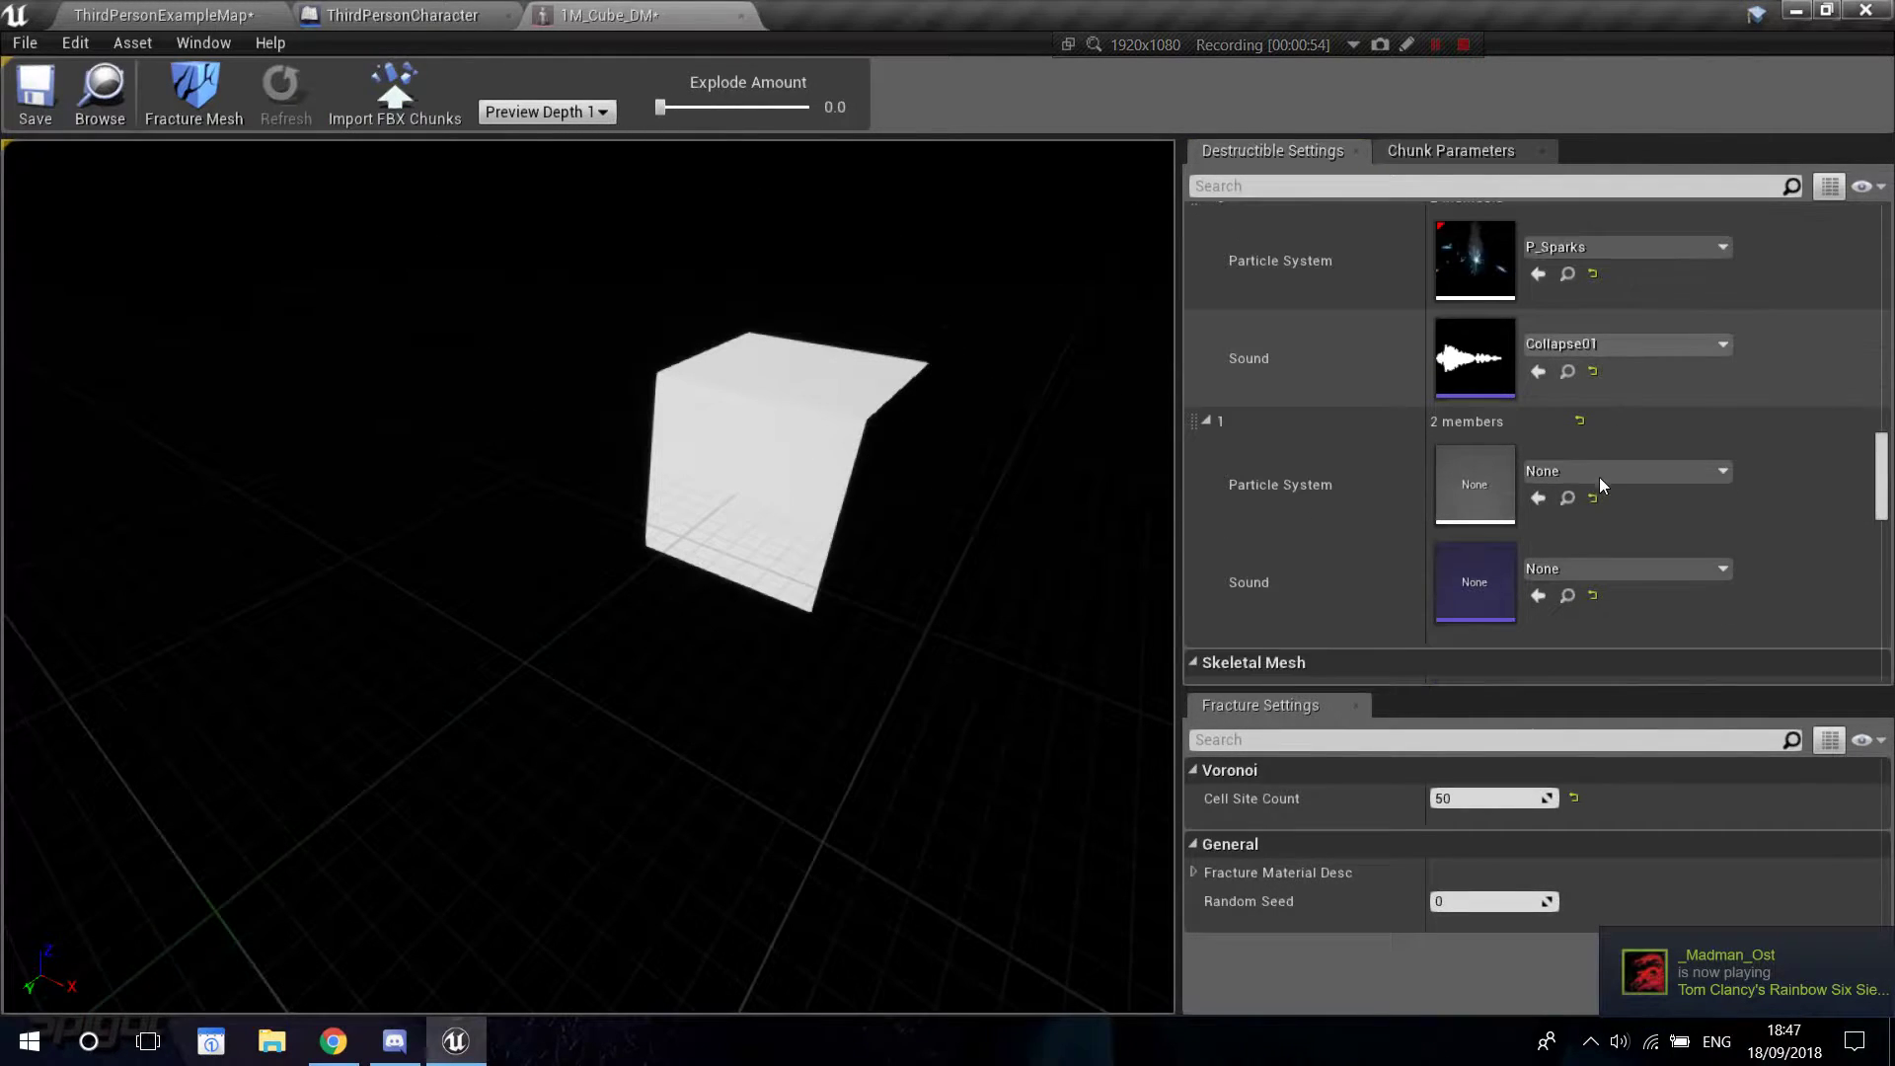
scroll(1322, 479, down, 2)
scroll(1347, 500, up, 3)
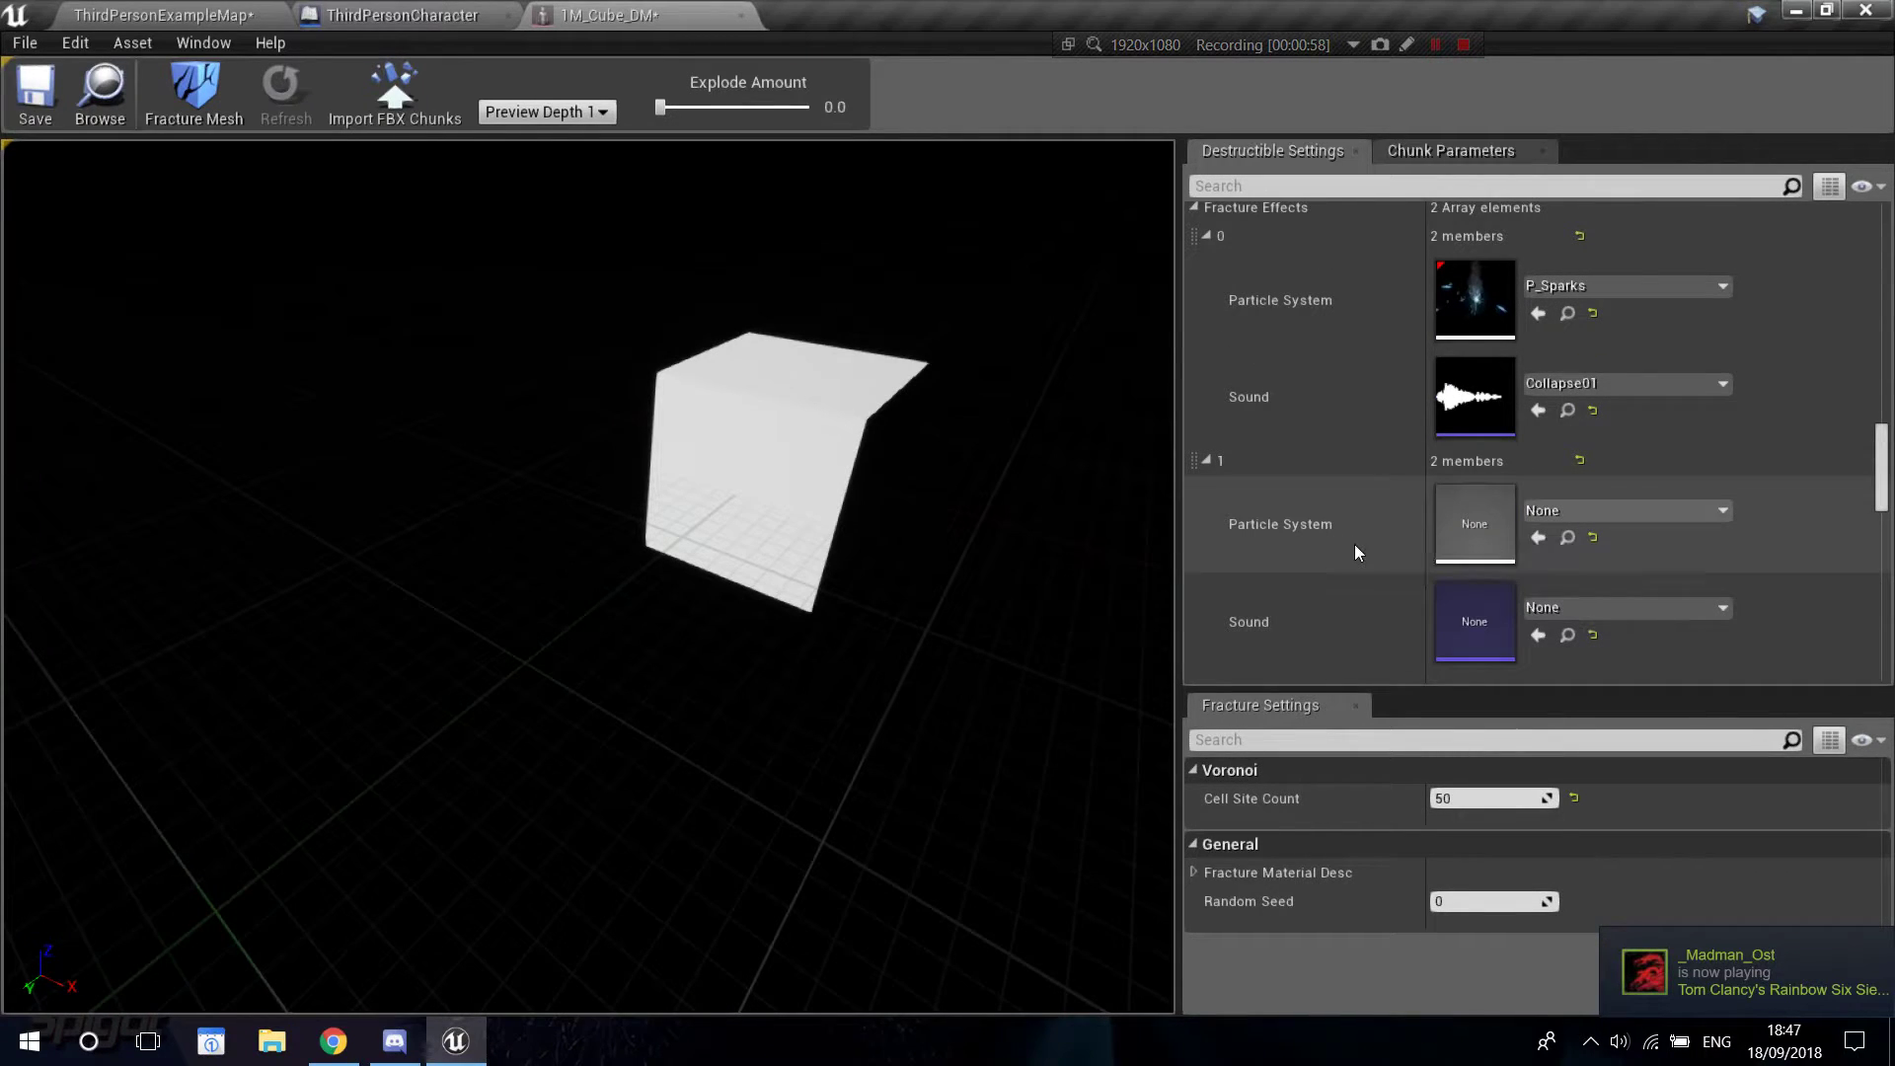
scroll(1355, 542, up, 1)
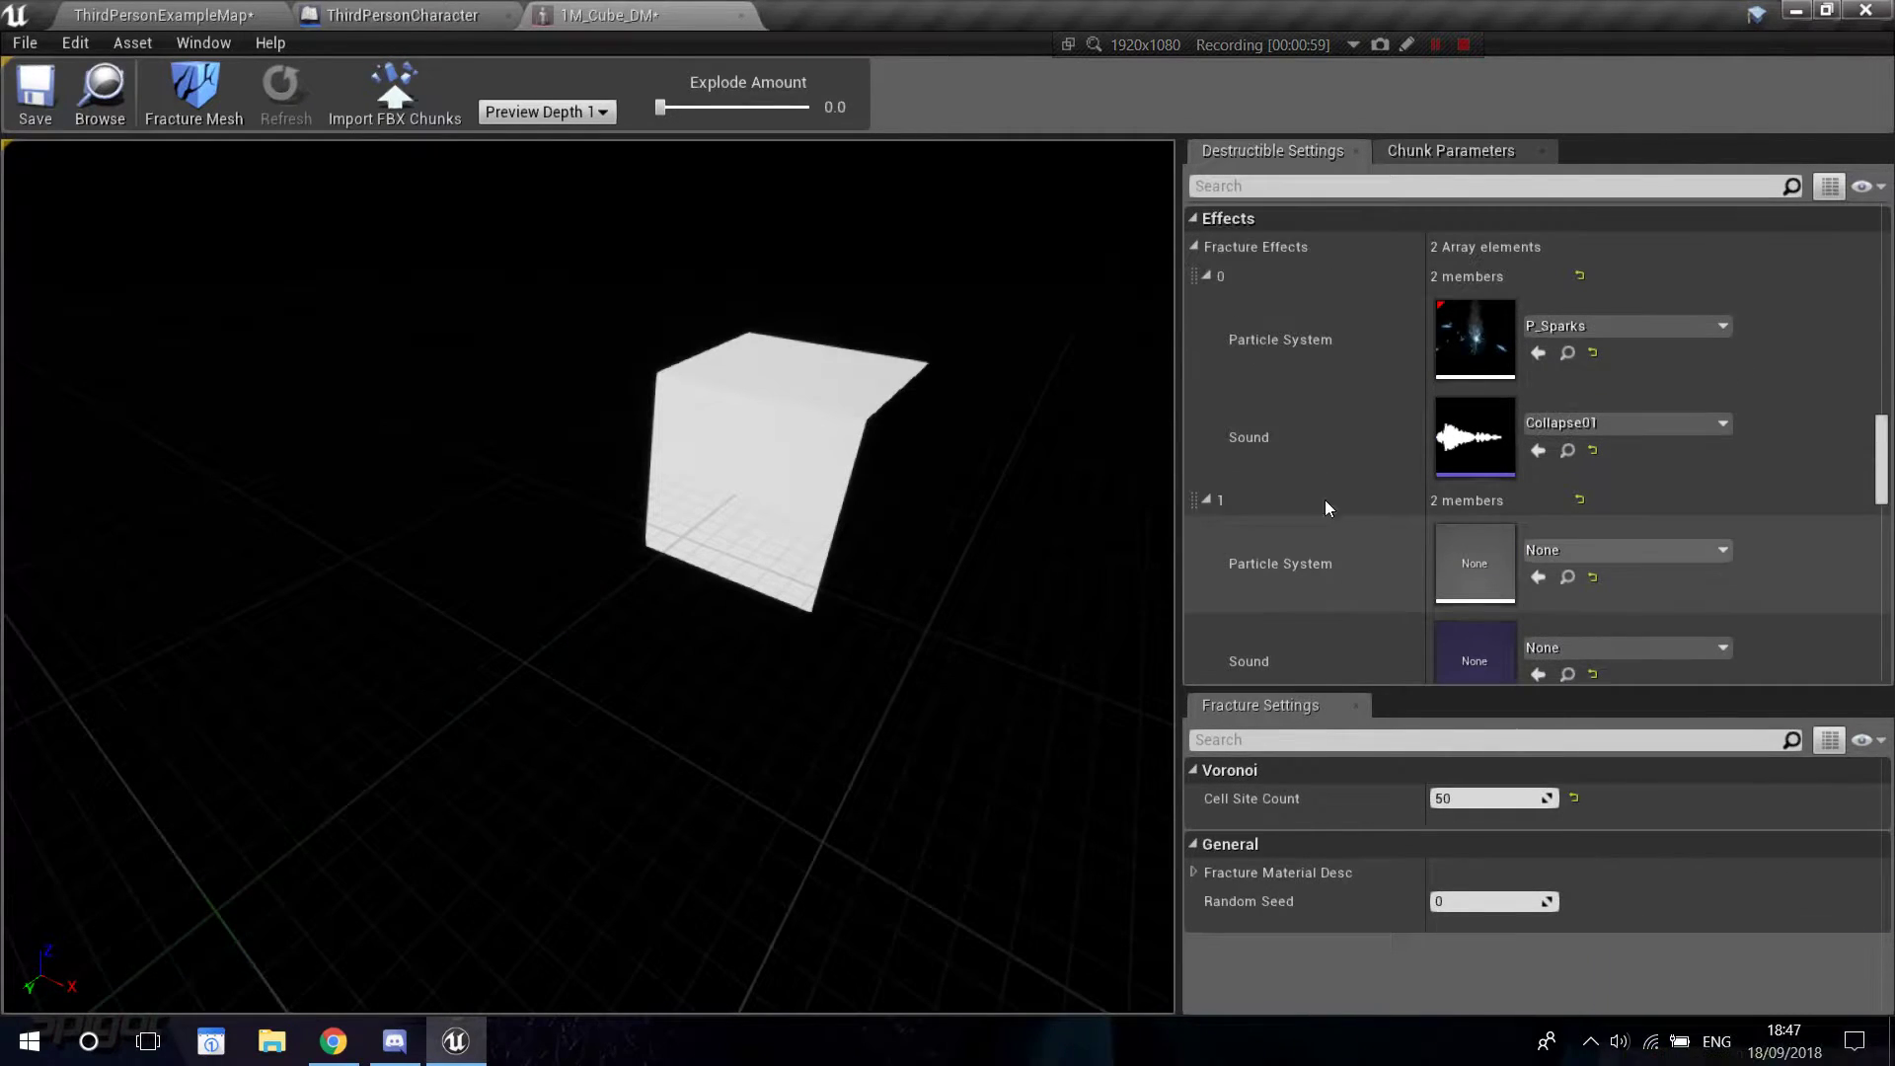
click(1206, 276)
click(1208, 278)
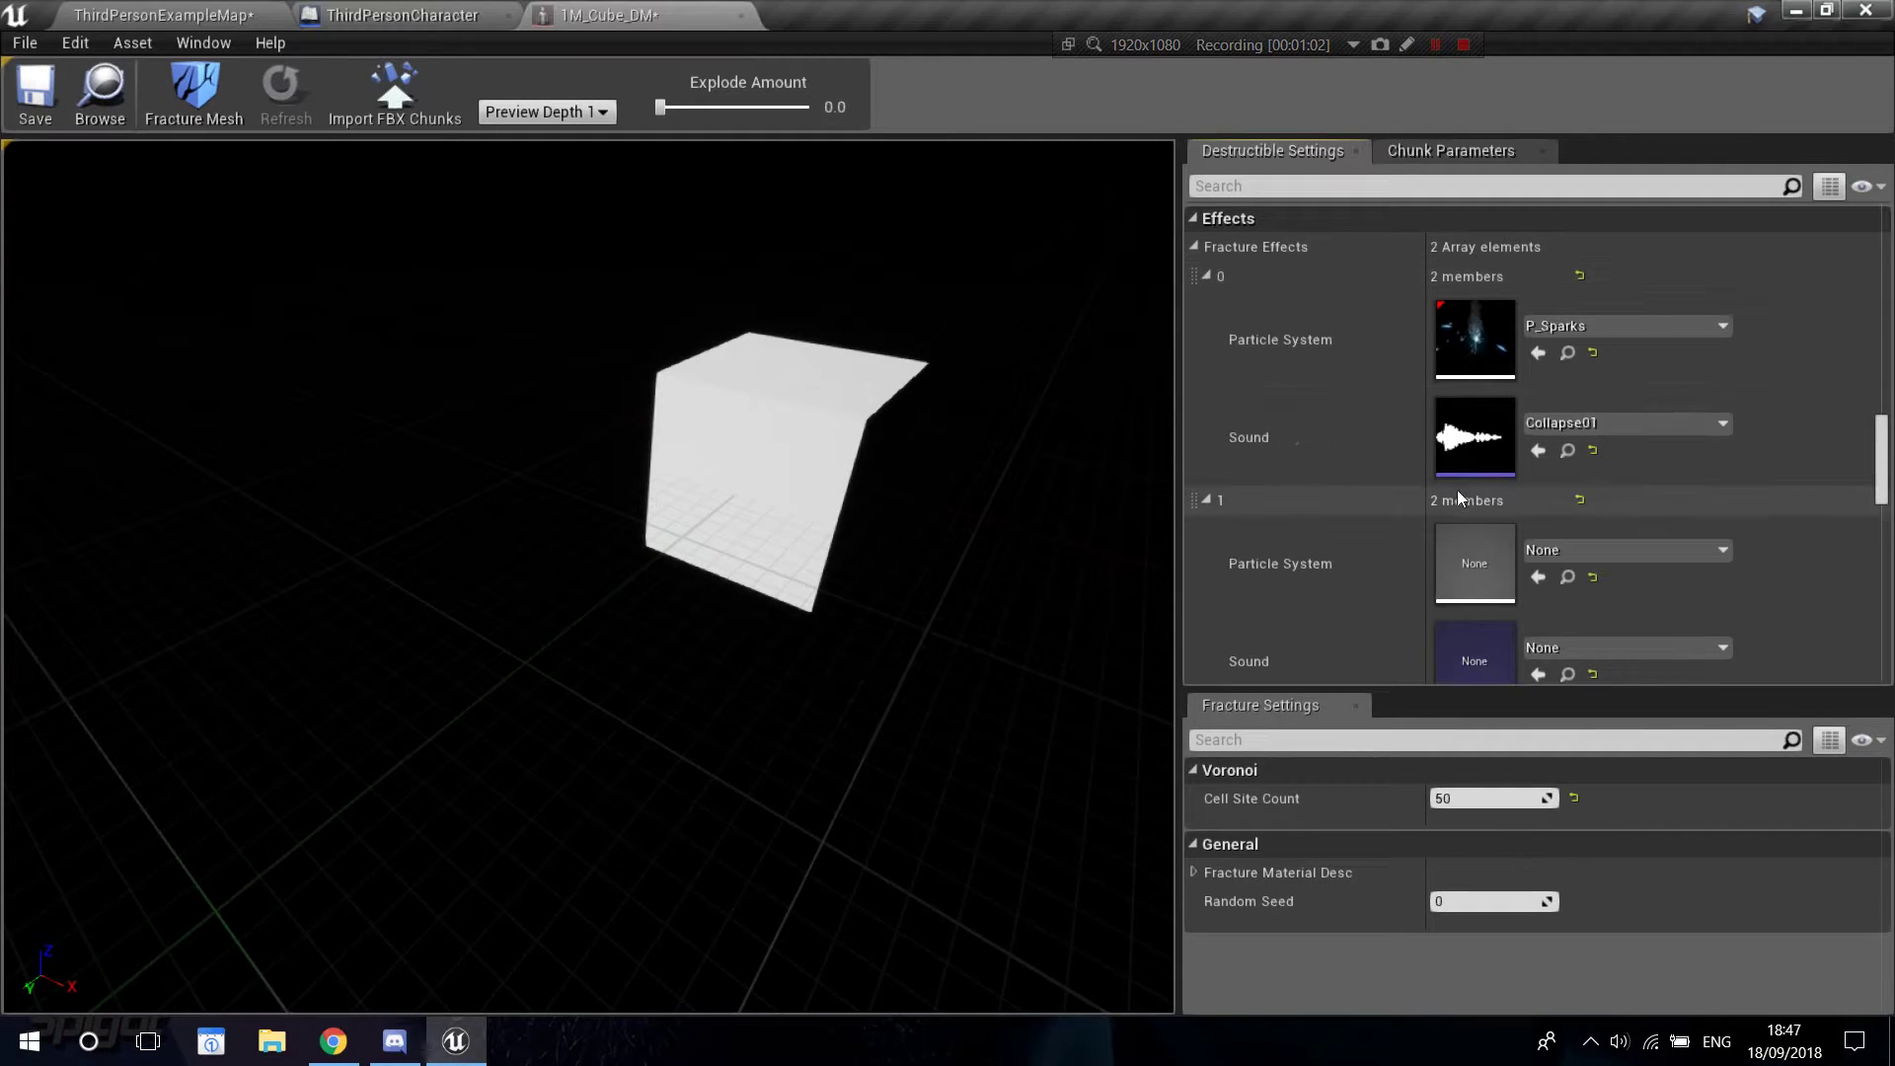
drag(659, 110, 678, 109)
Set fracture effect entry 1 to the P_Steam_Lit particle system and the Explosion01 sound.
scroll(1300, 509, down, 4)
scroll(1300, 509, up, 2)
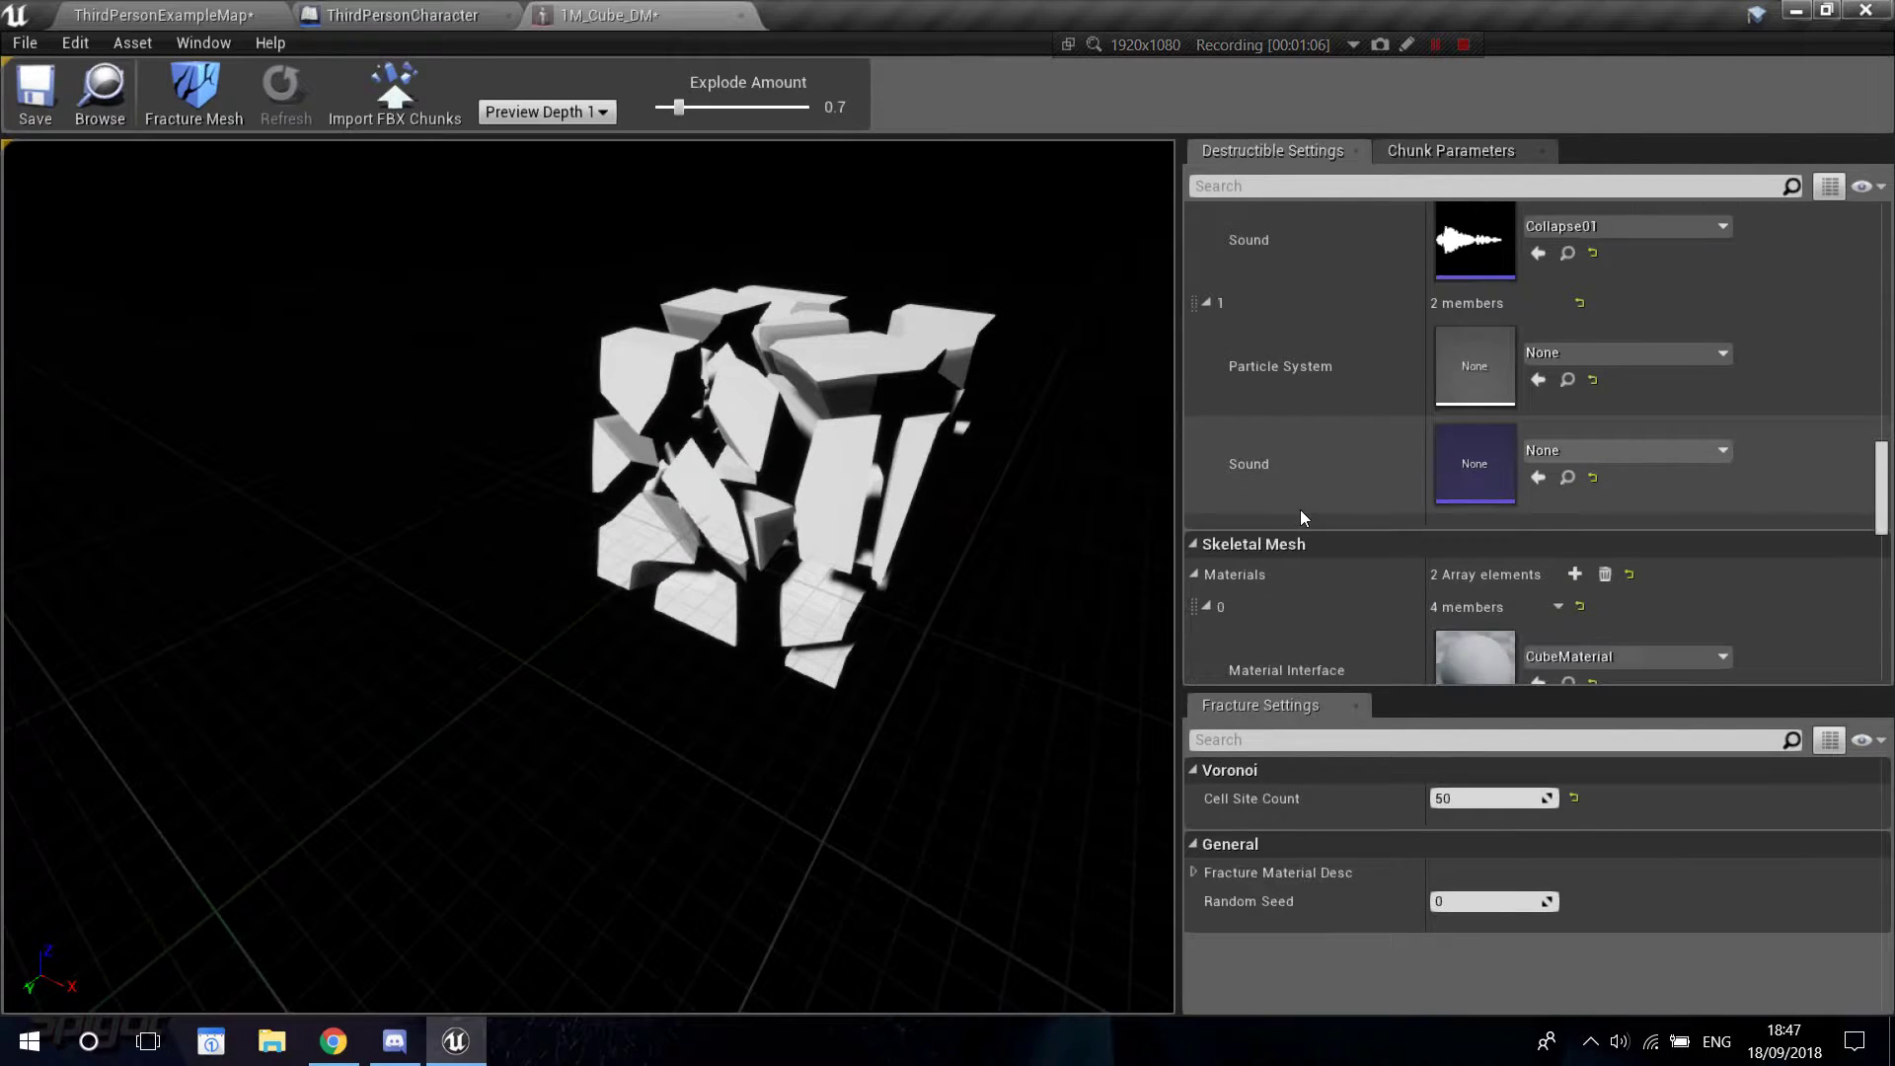
click(1597, 471)
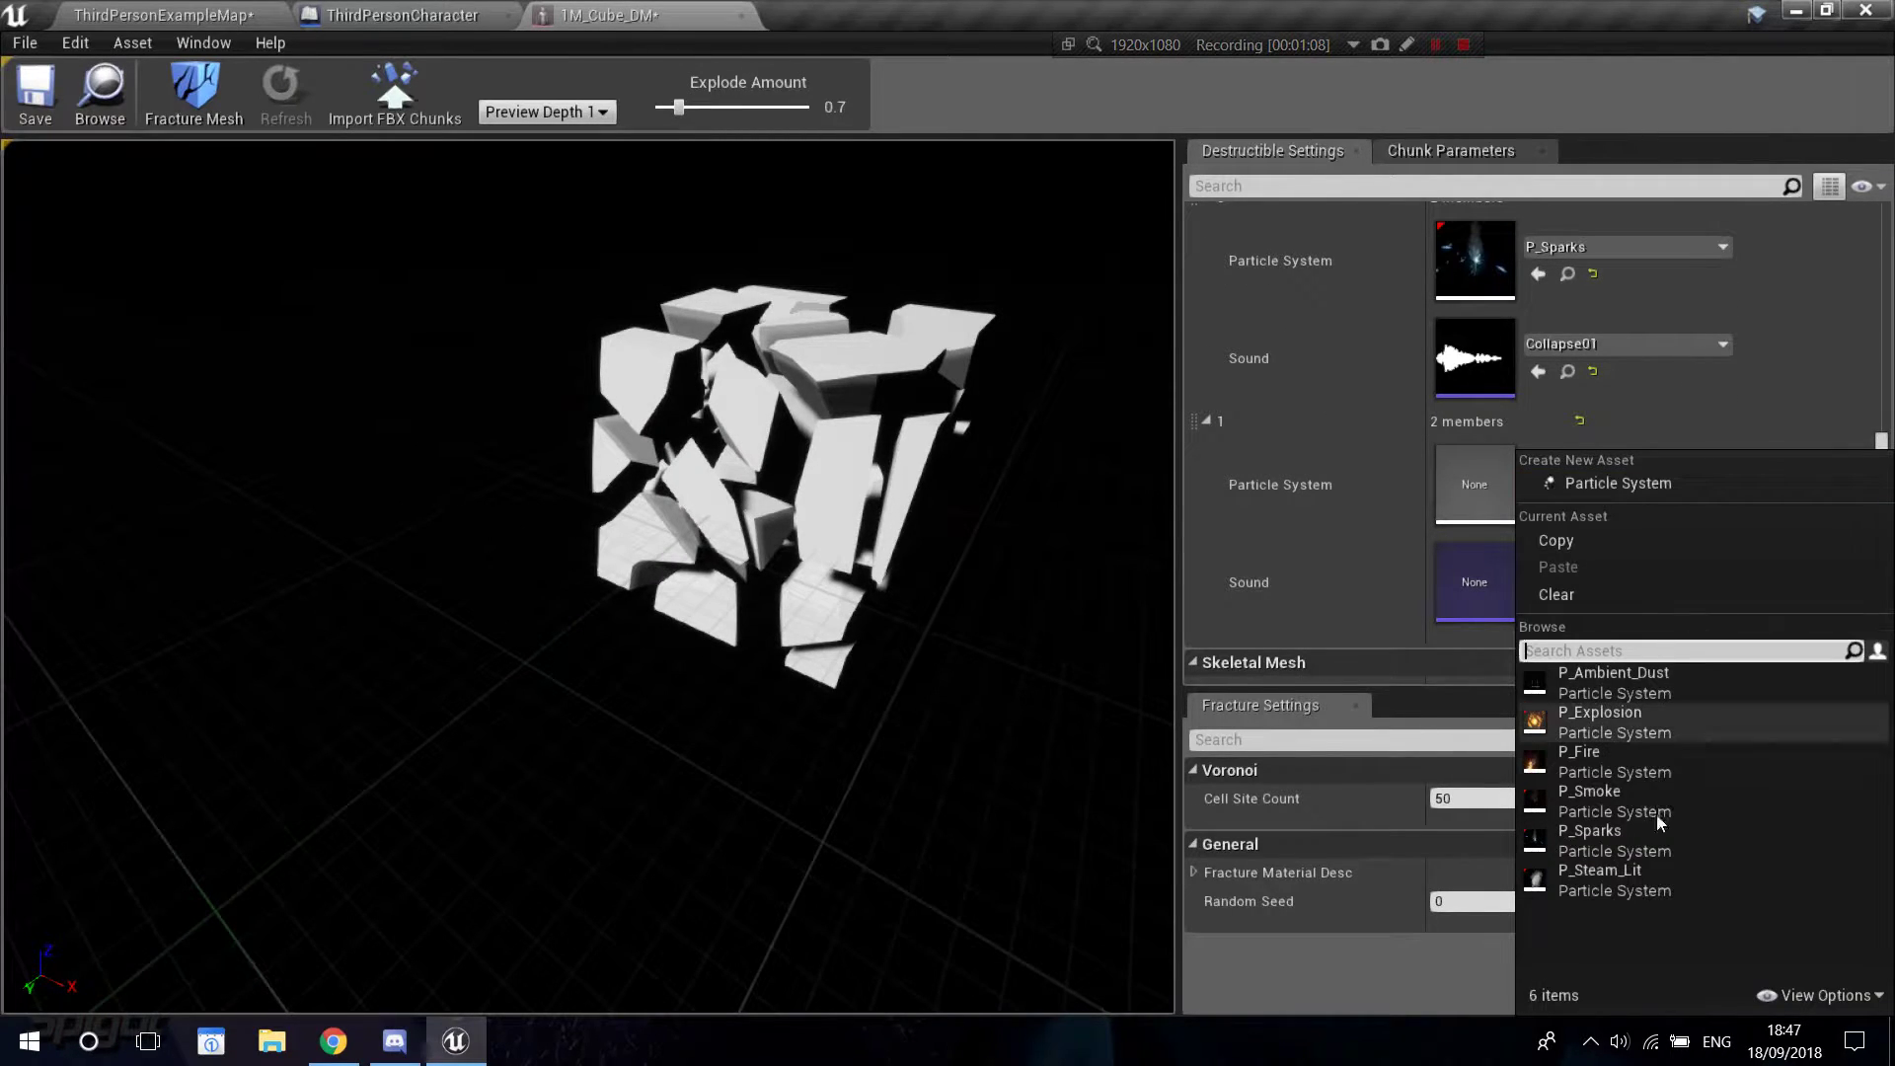
click(1637, 884)
click(1617, 572)
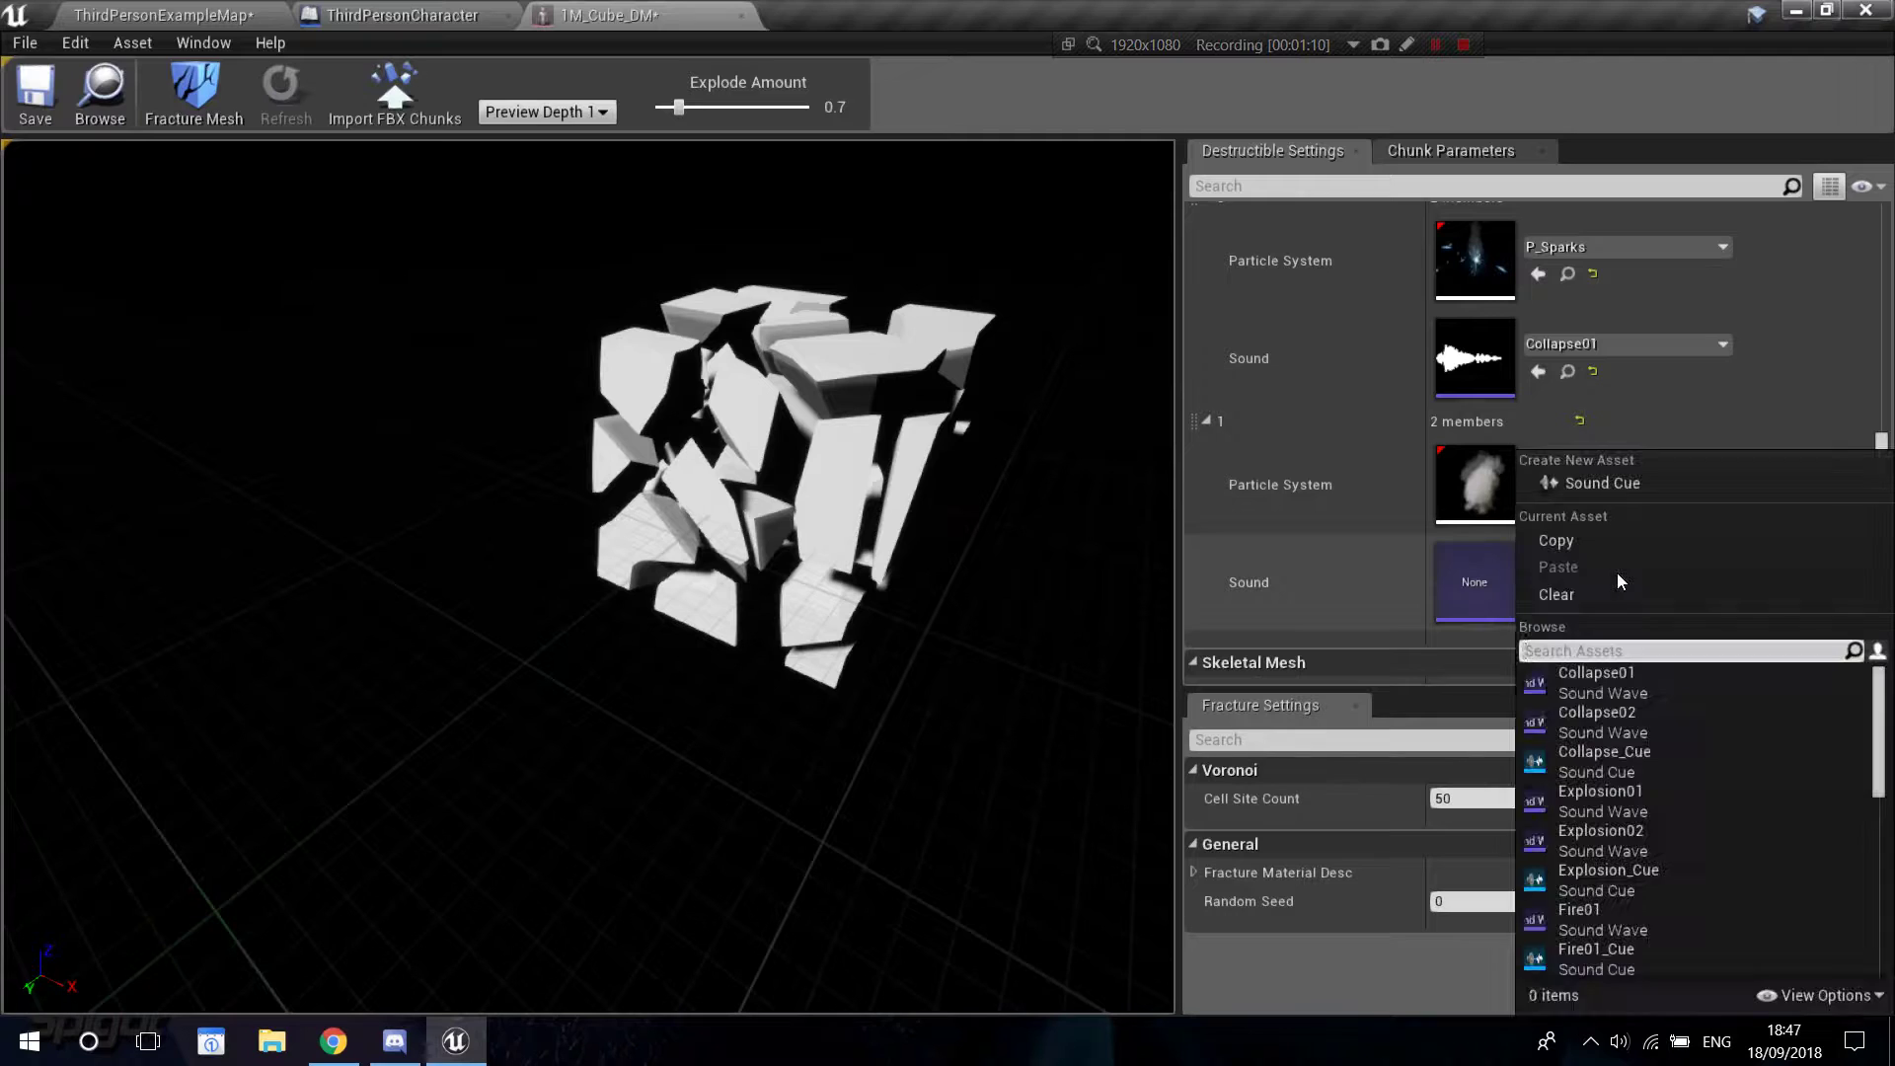
click(1665, 796)
Spread the cube's chunks to an explode amount of 1.7 and inspect their inner faces up close.
scroll(1648, 538, down, 5)
scroll(1654, 554, down, 3)
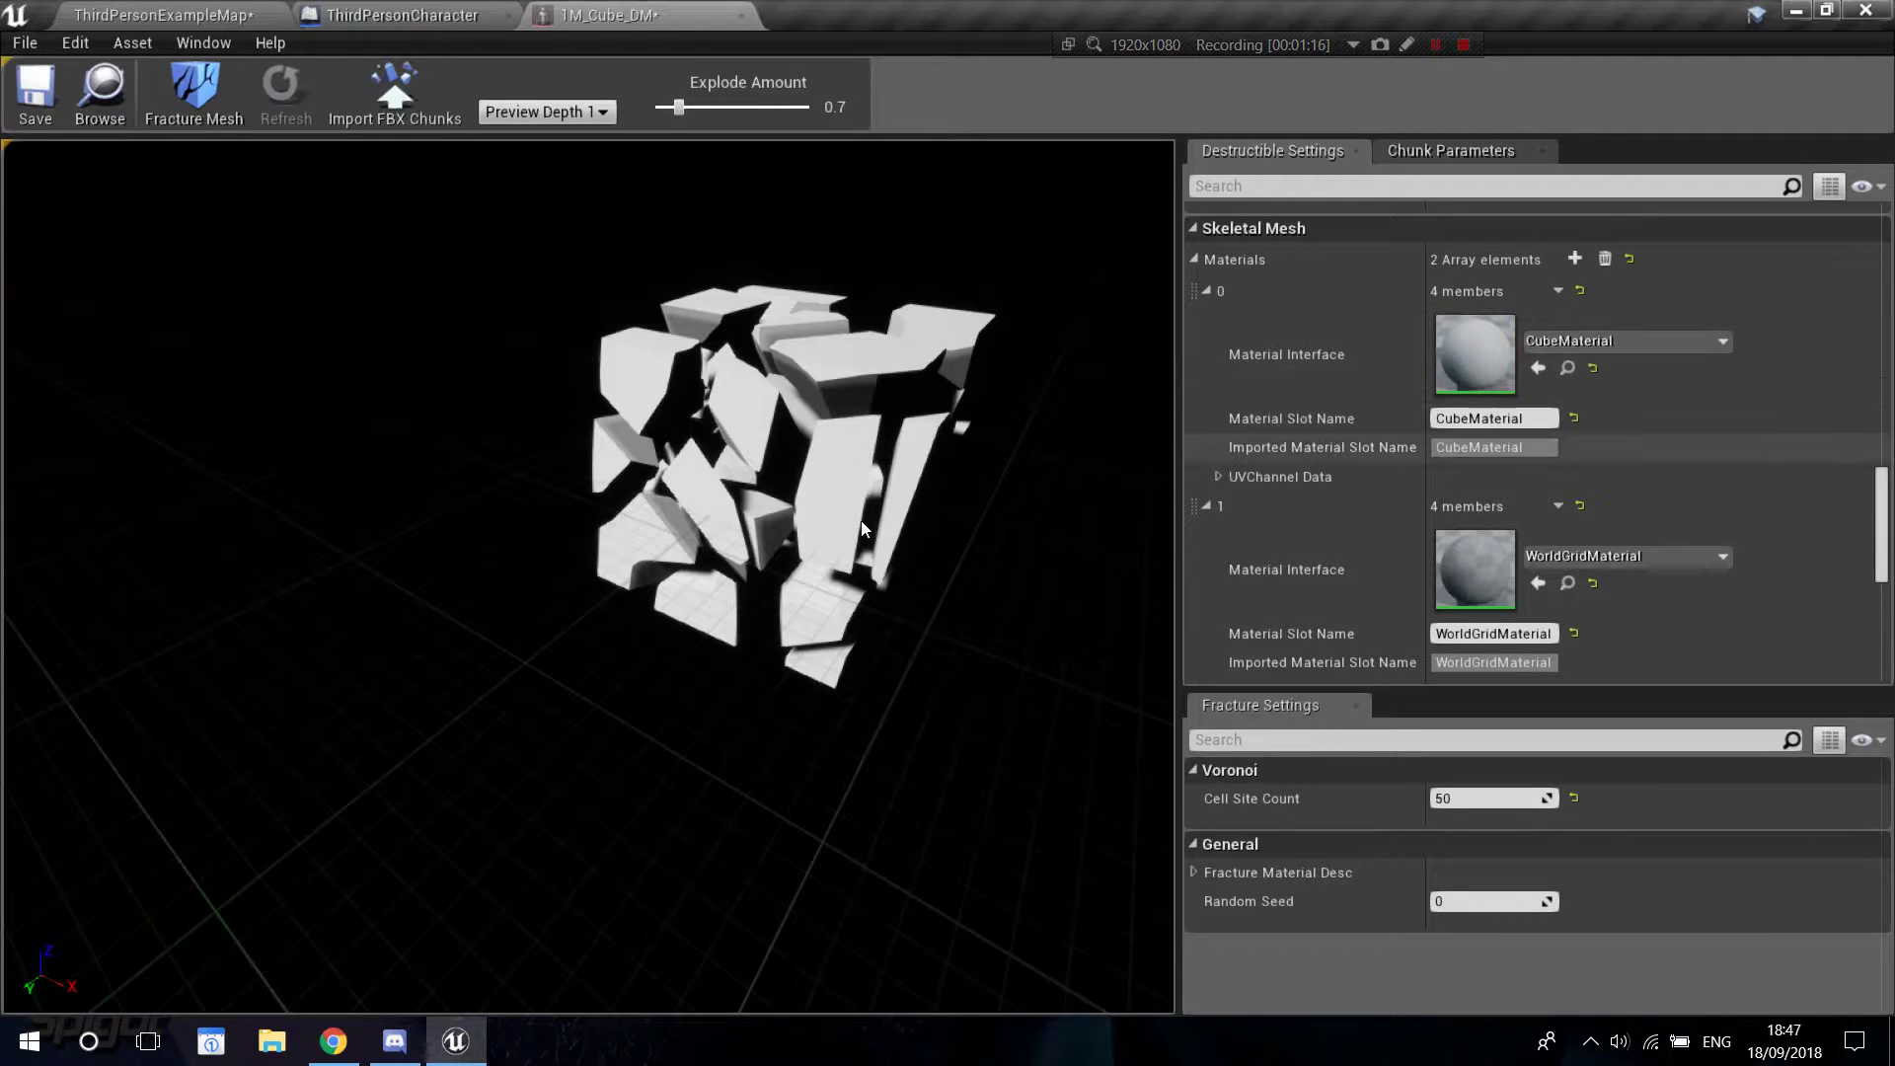
drag(681, 106, 714, 124)
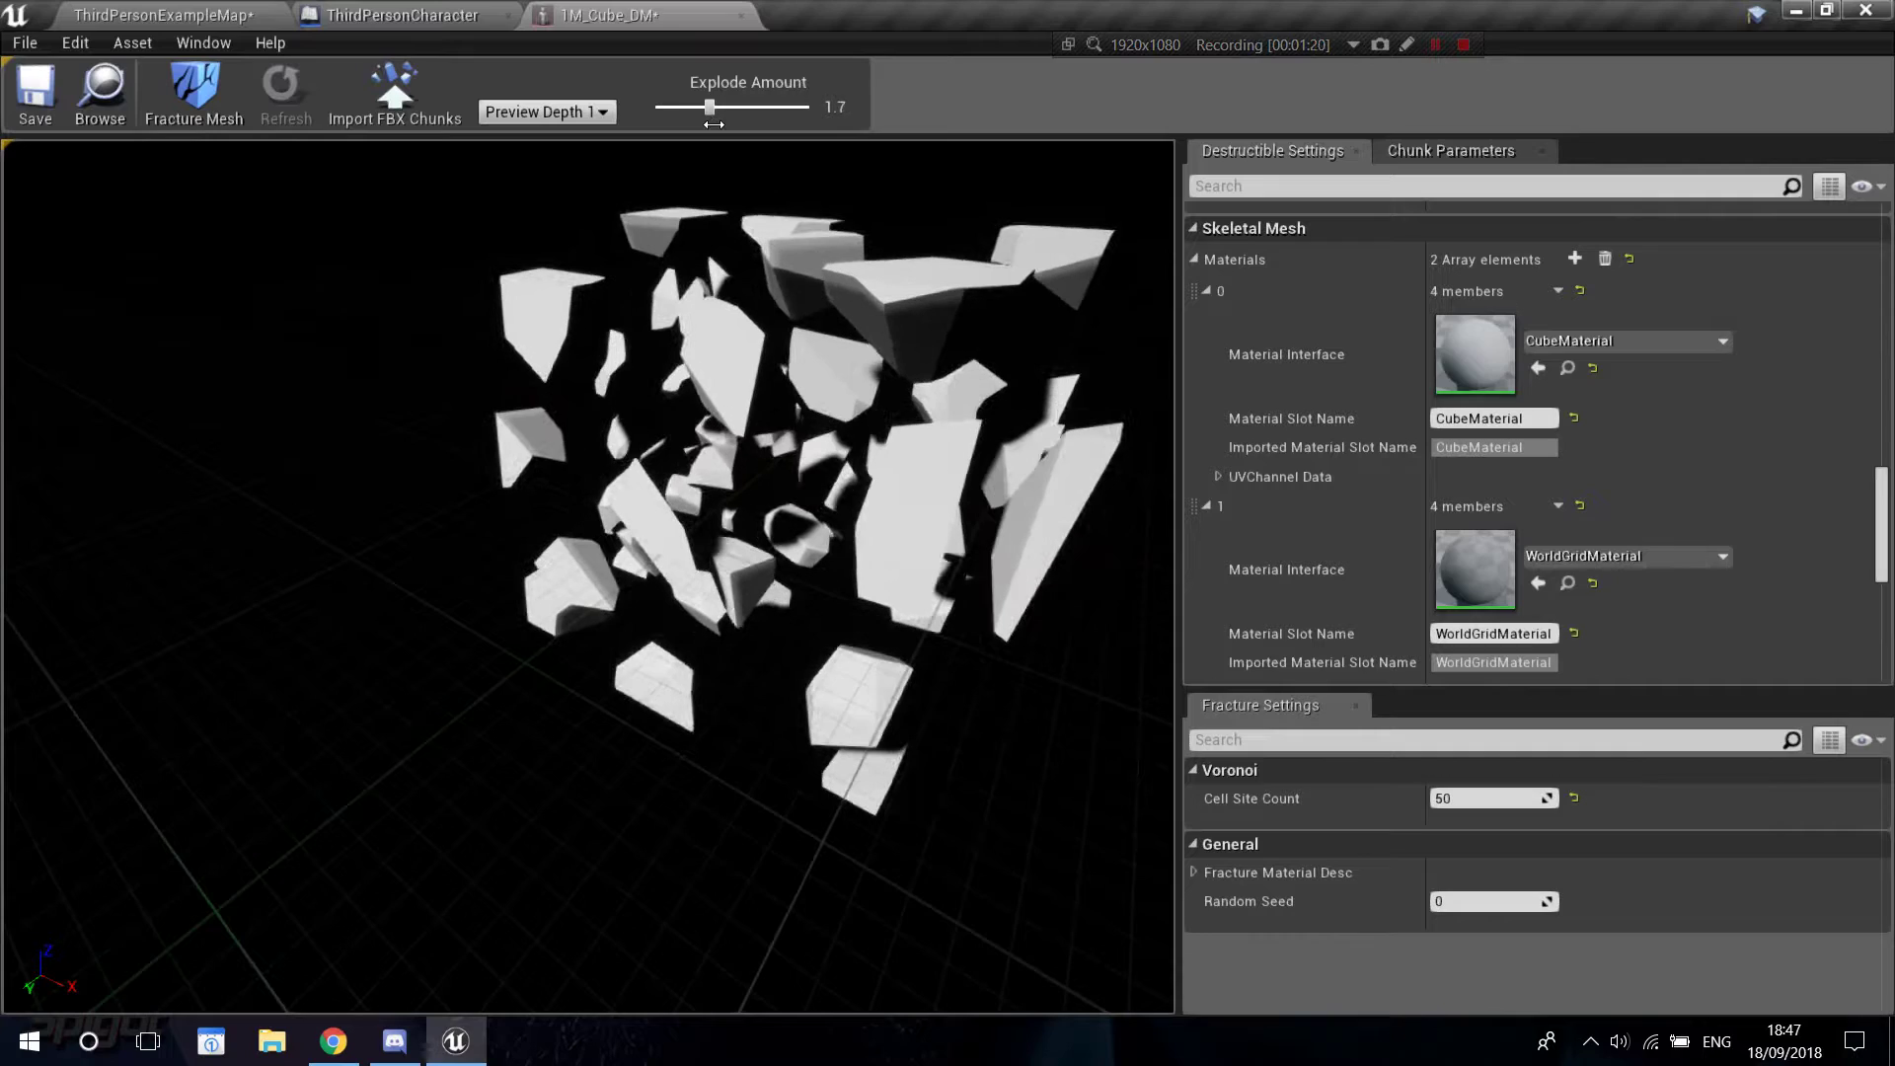
right_drag(737, 235, 741, 148)
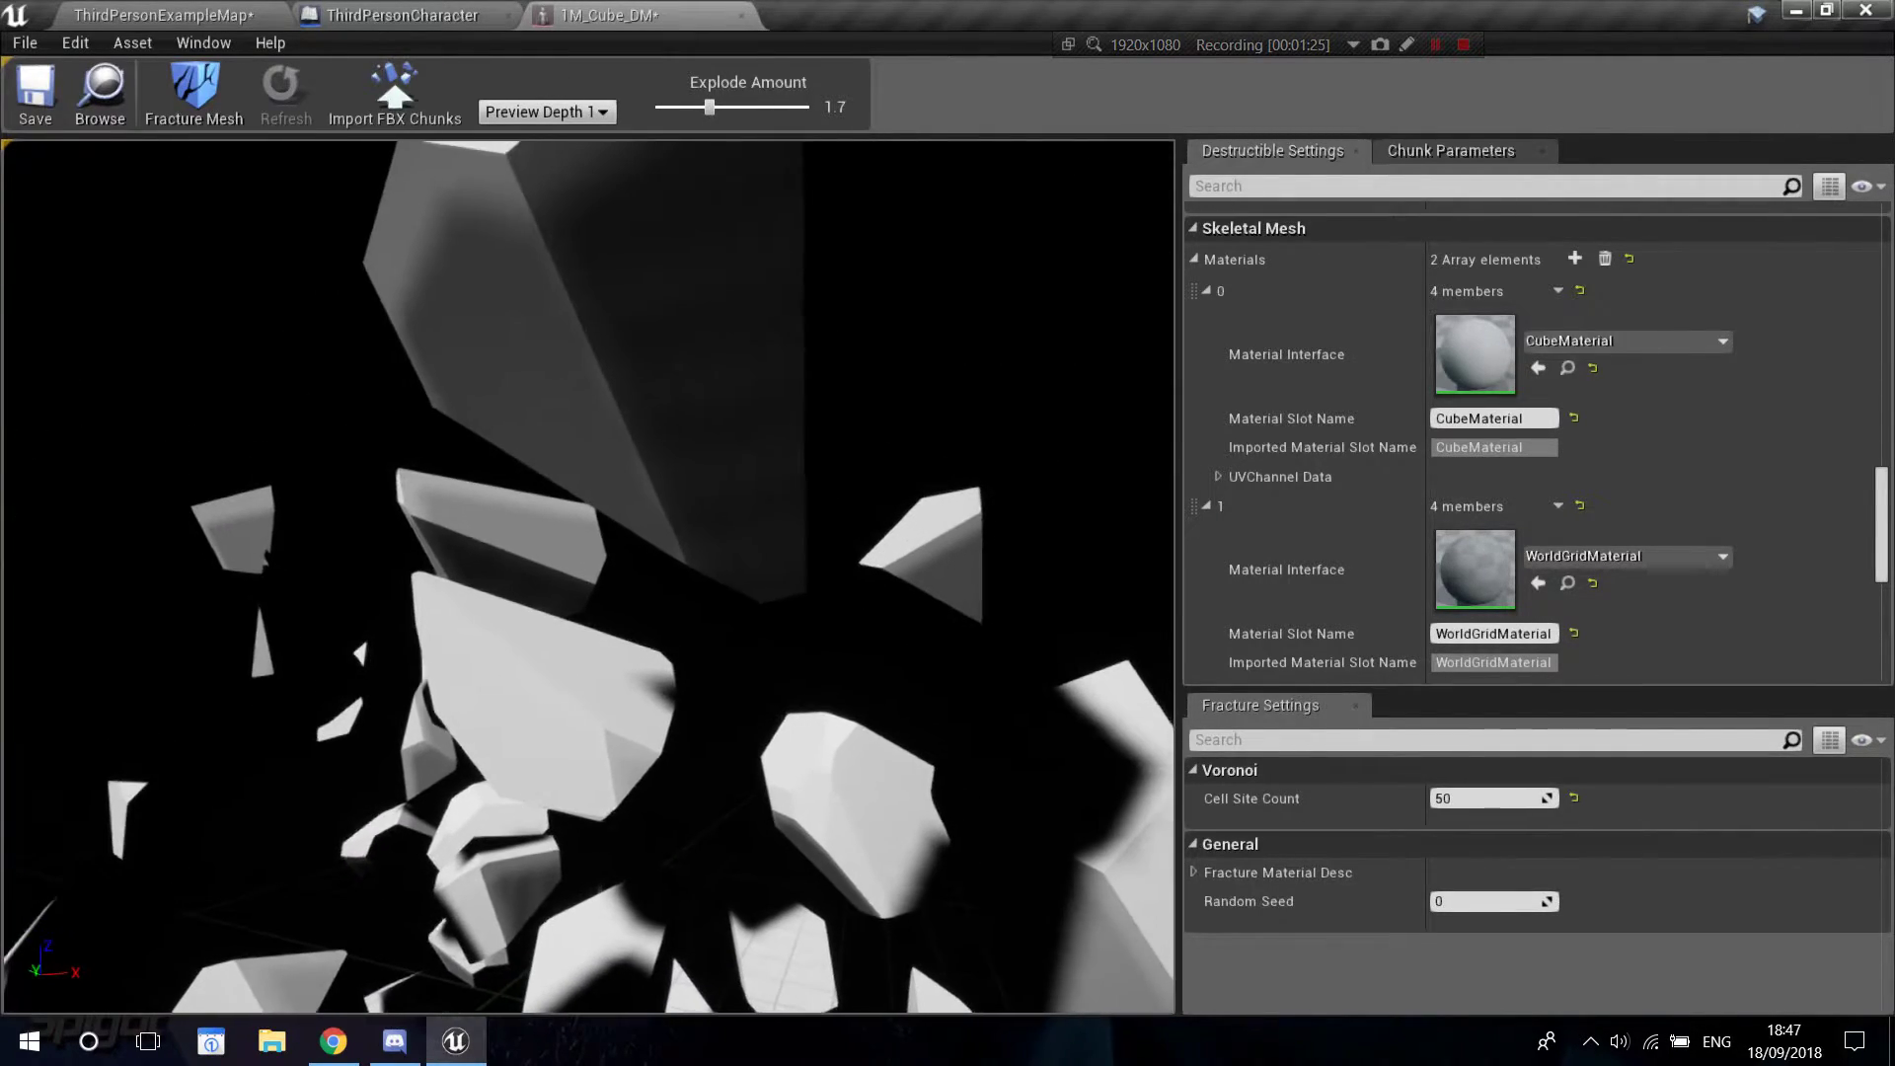
scroll(1526, 564, down, 1)
right_drag(592, 572, 552, 513)
right_drag(1134, 380, 1155, 316)
right_drag(596, 580, 595, 580)
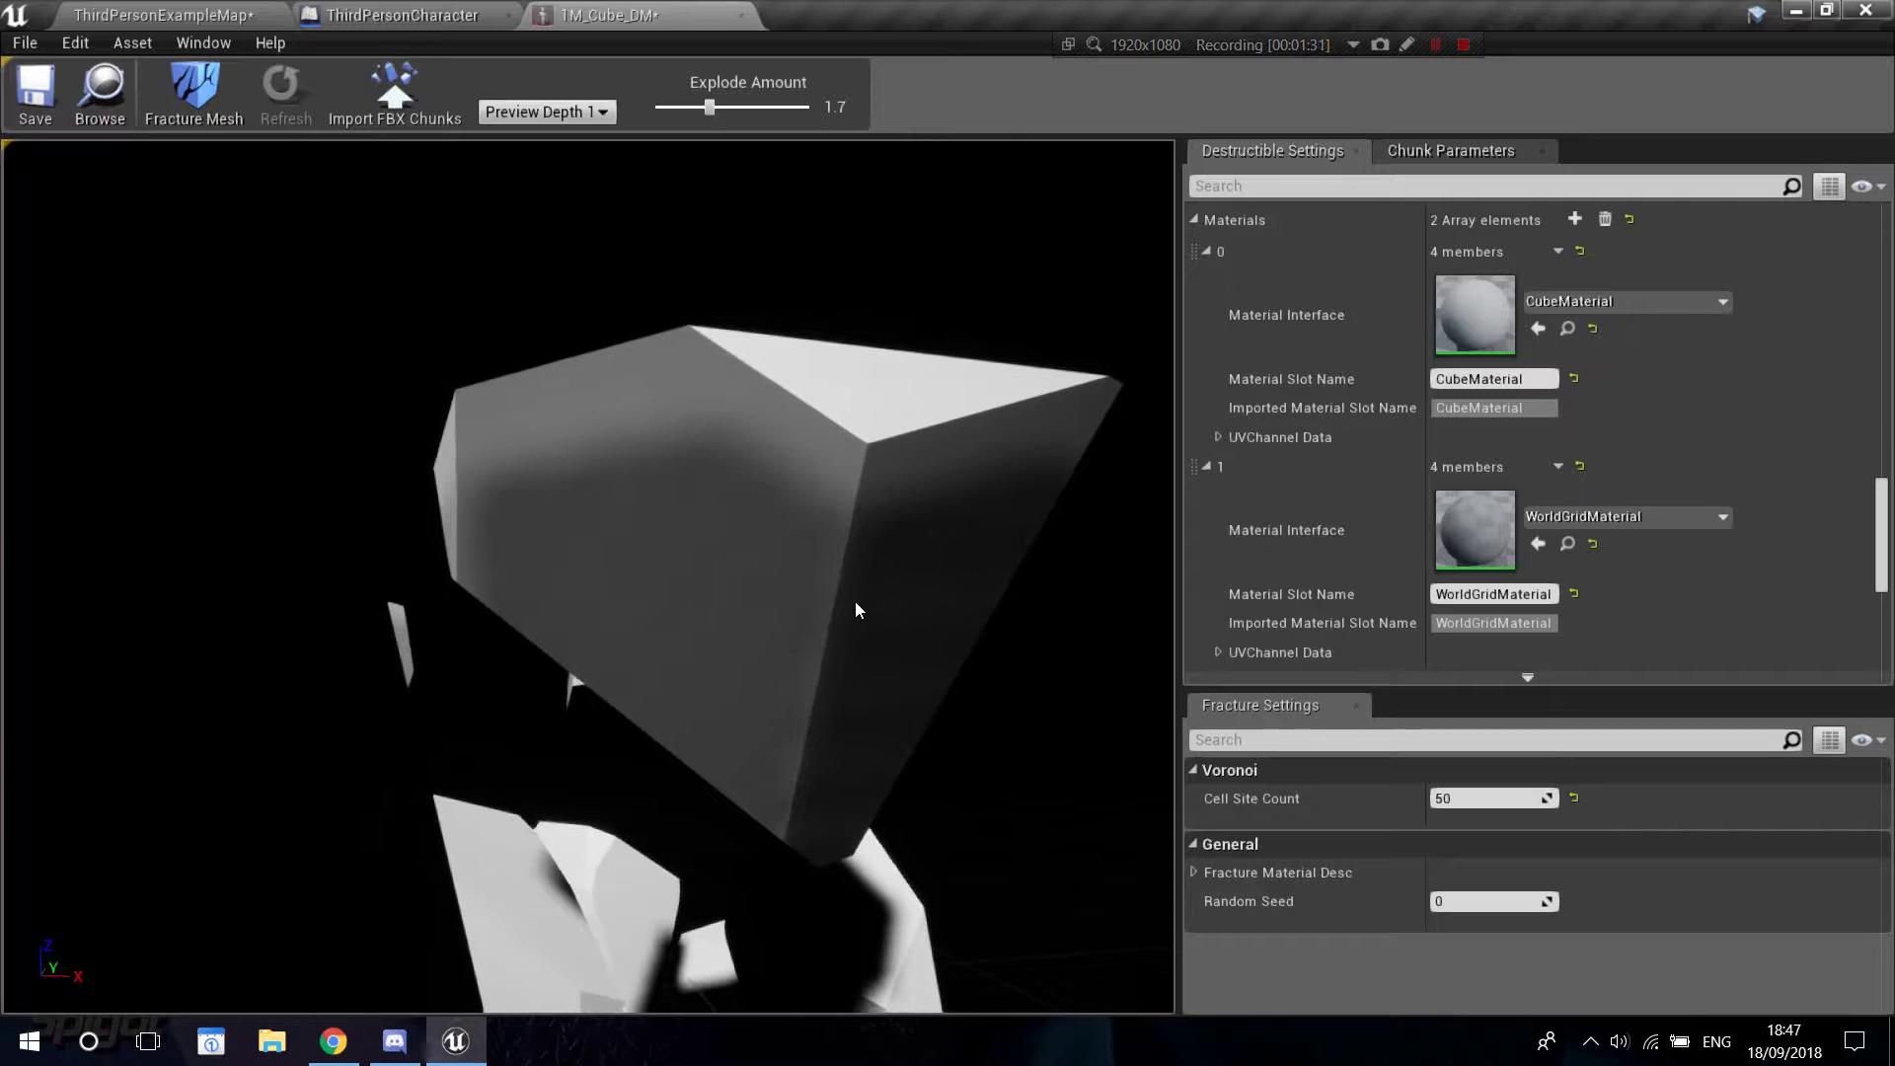
right_drag(685, 537, 685, 537)
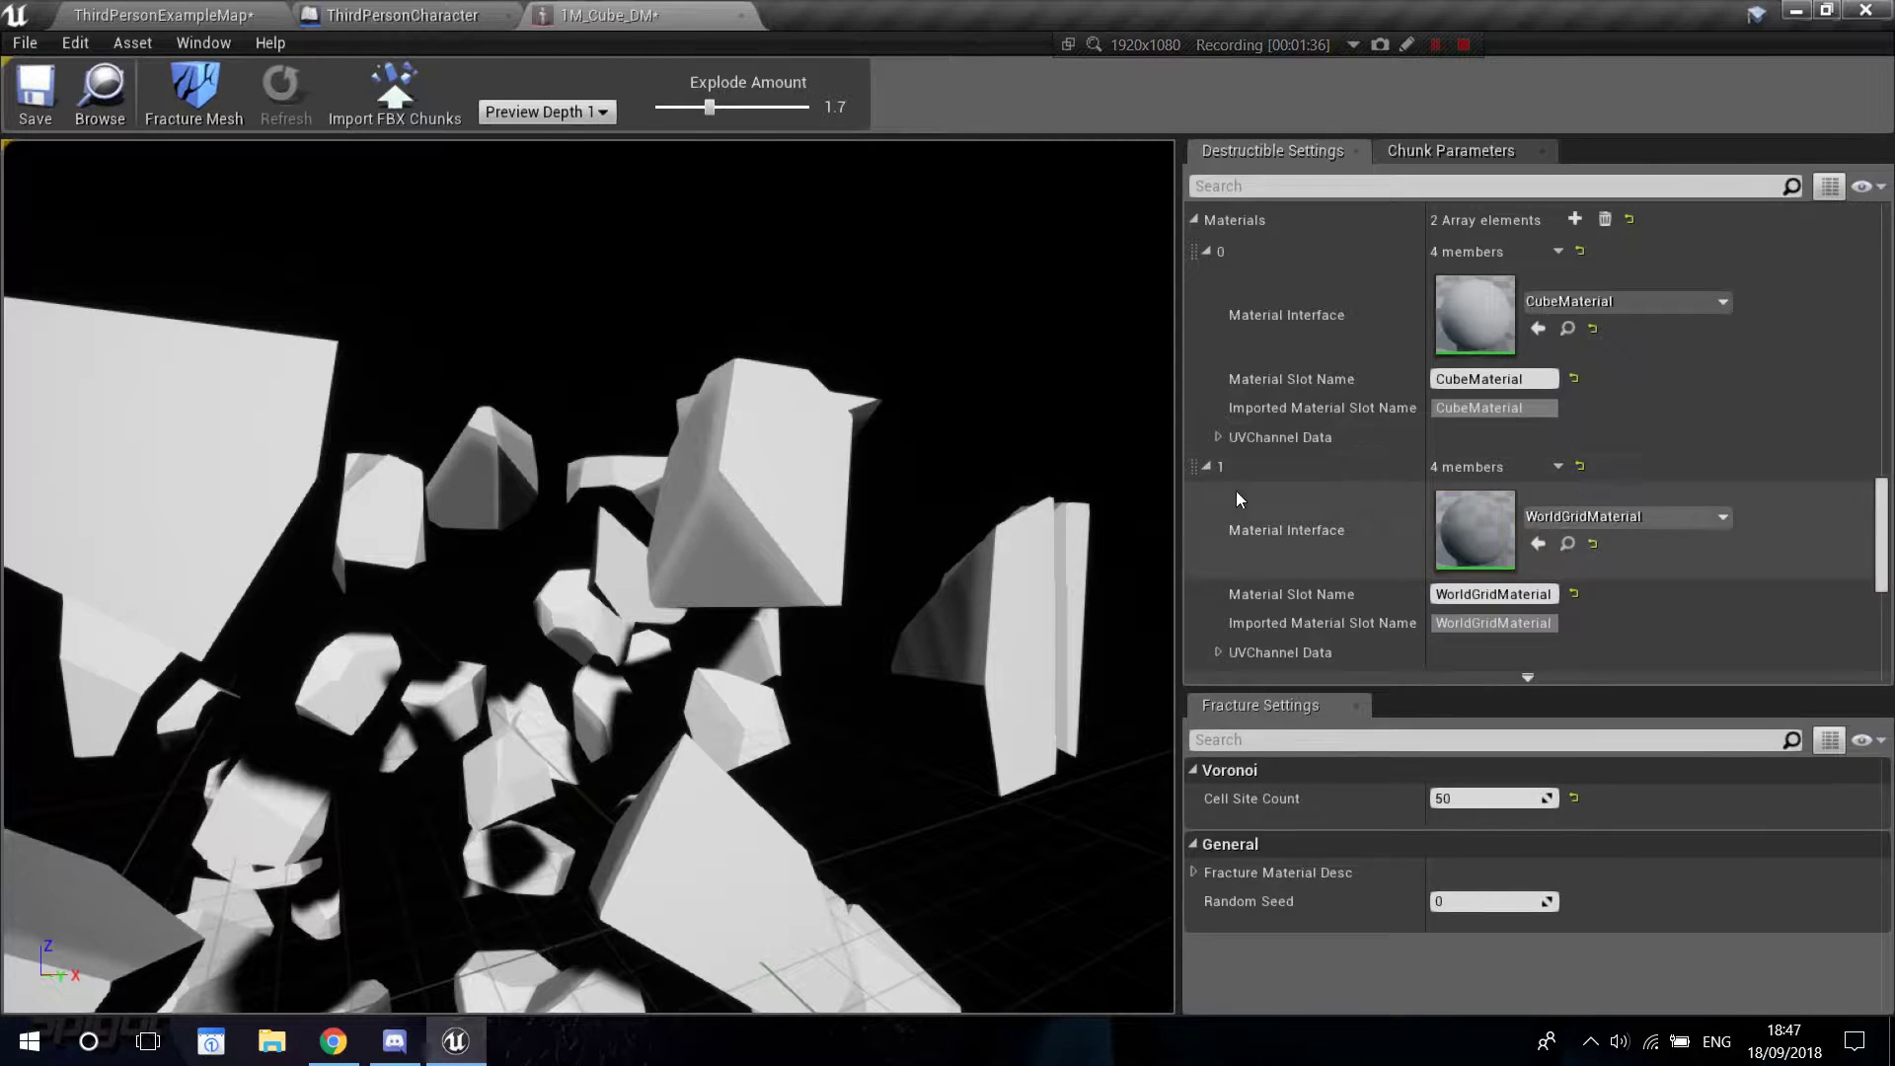
Assign M_CobbleStone_Rough as the cube's second skeletal mesh material and fracture the mesh again.
scroll(1235, 490, up, 1)
scroll(1288, 435, down, 2)
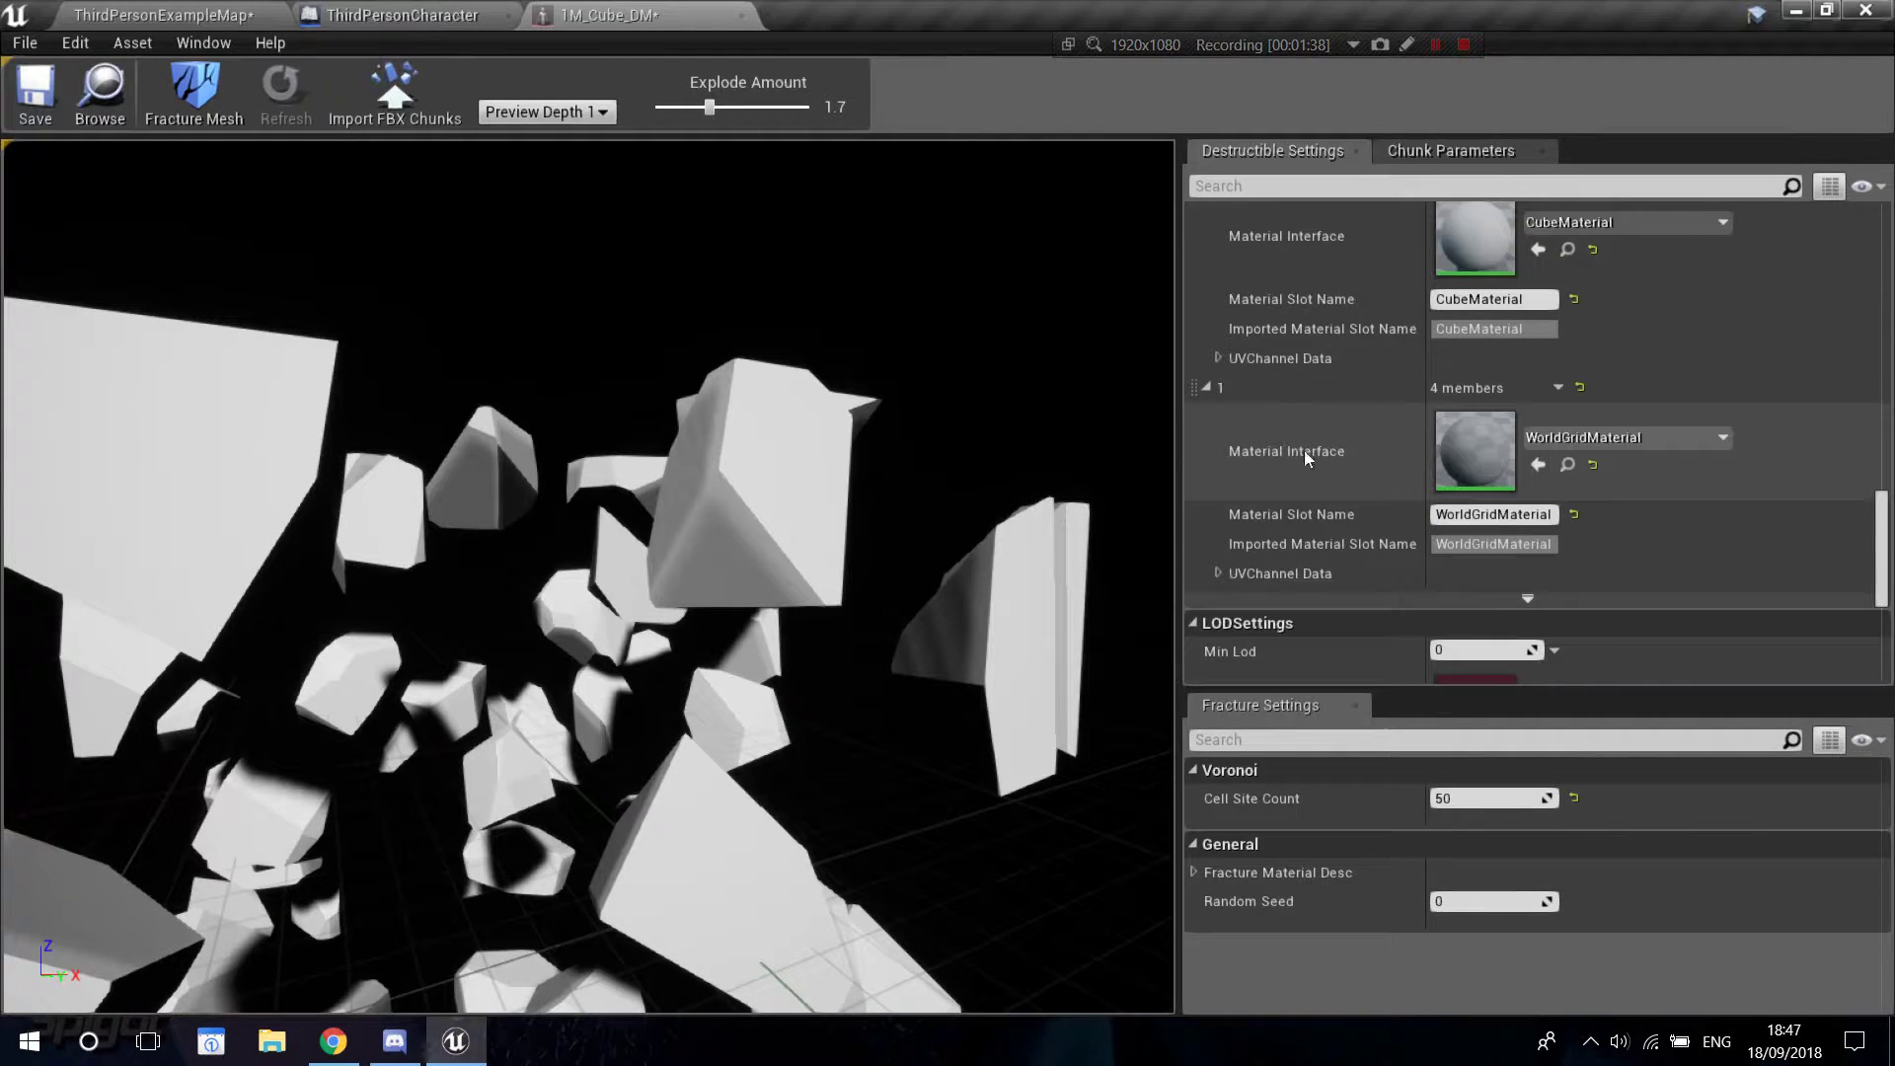
click(1577, 437)
click(1601, 498)
click(1618, 902)
click(1672, 437)
scroll(1691, 816, down, 5)
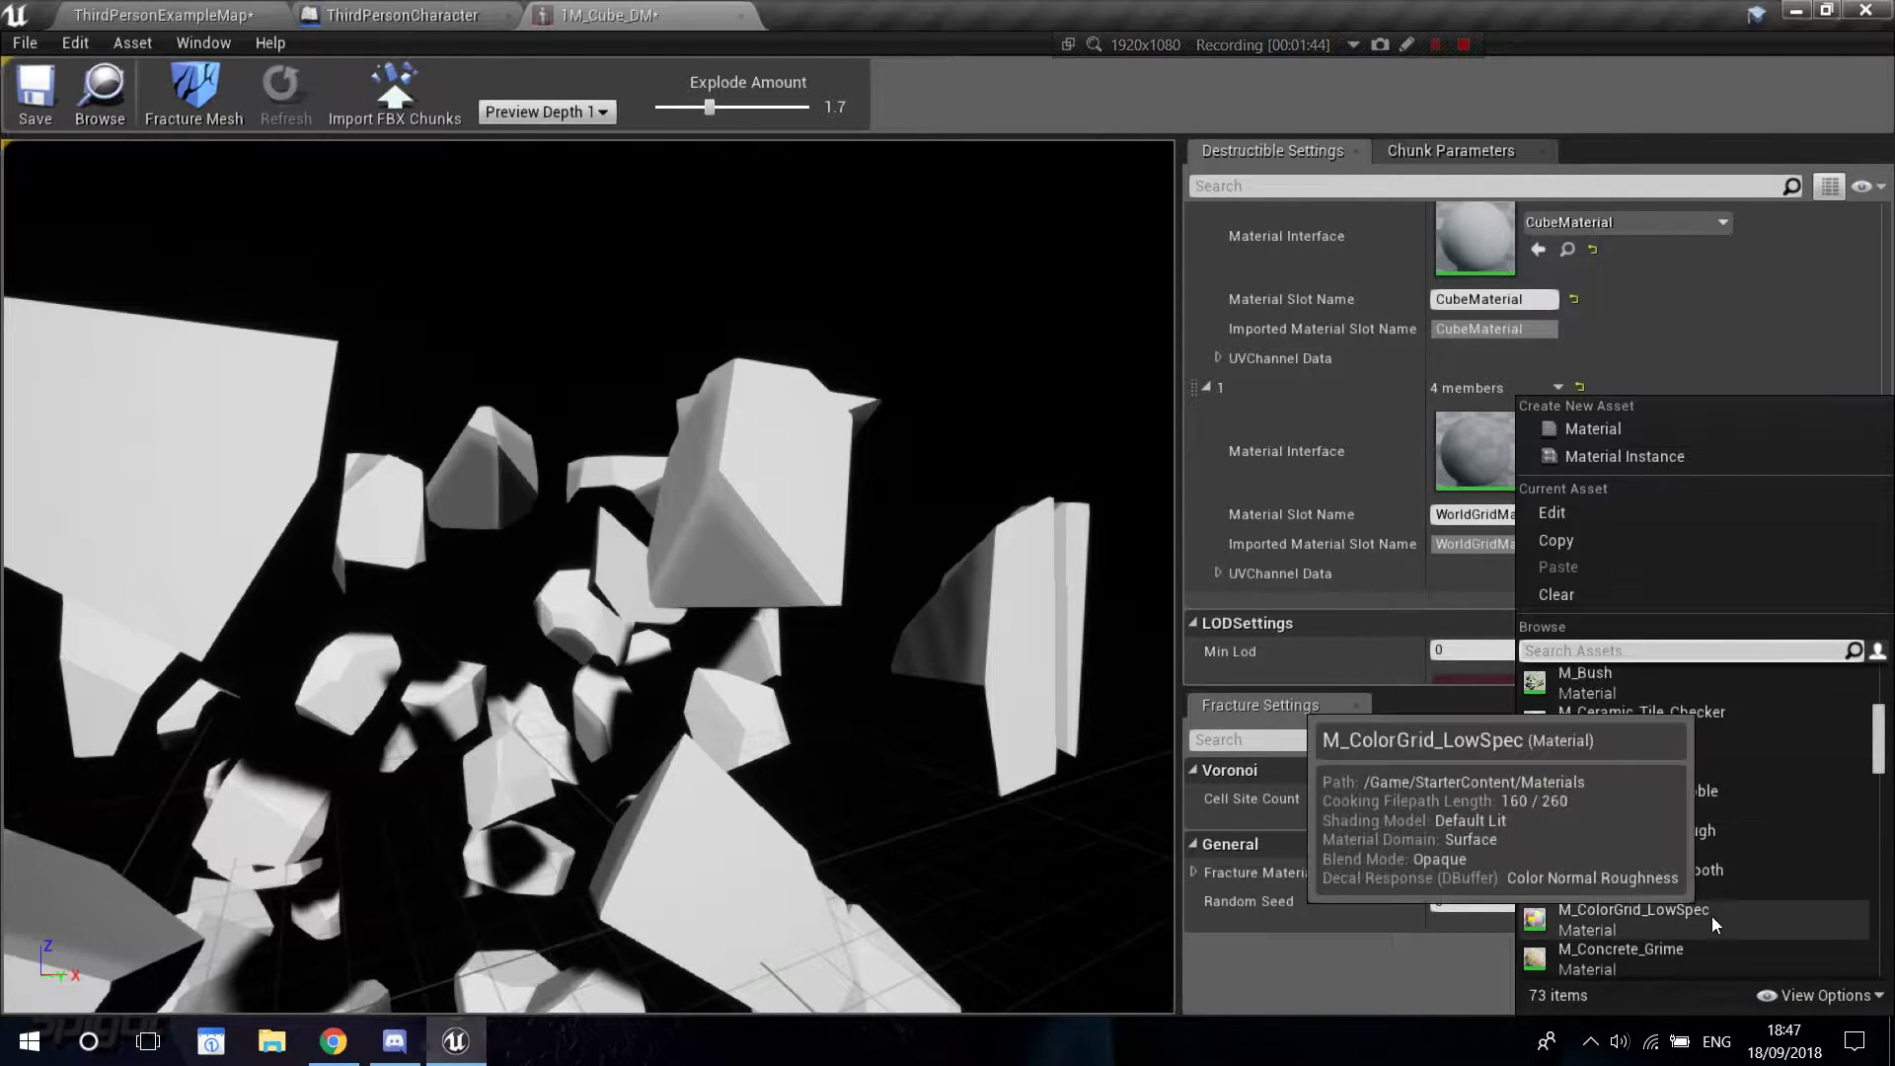
click(1661, 841)
mouse_move(215, 202)
mouse_down()
mouse_move(89, 202)
mouse_move(256, 201)
mouse_move(215, 201)
mouse_up()
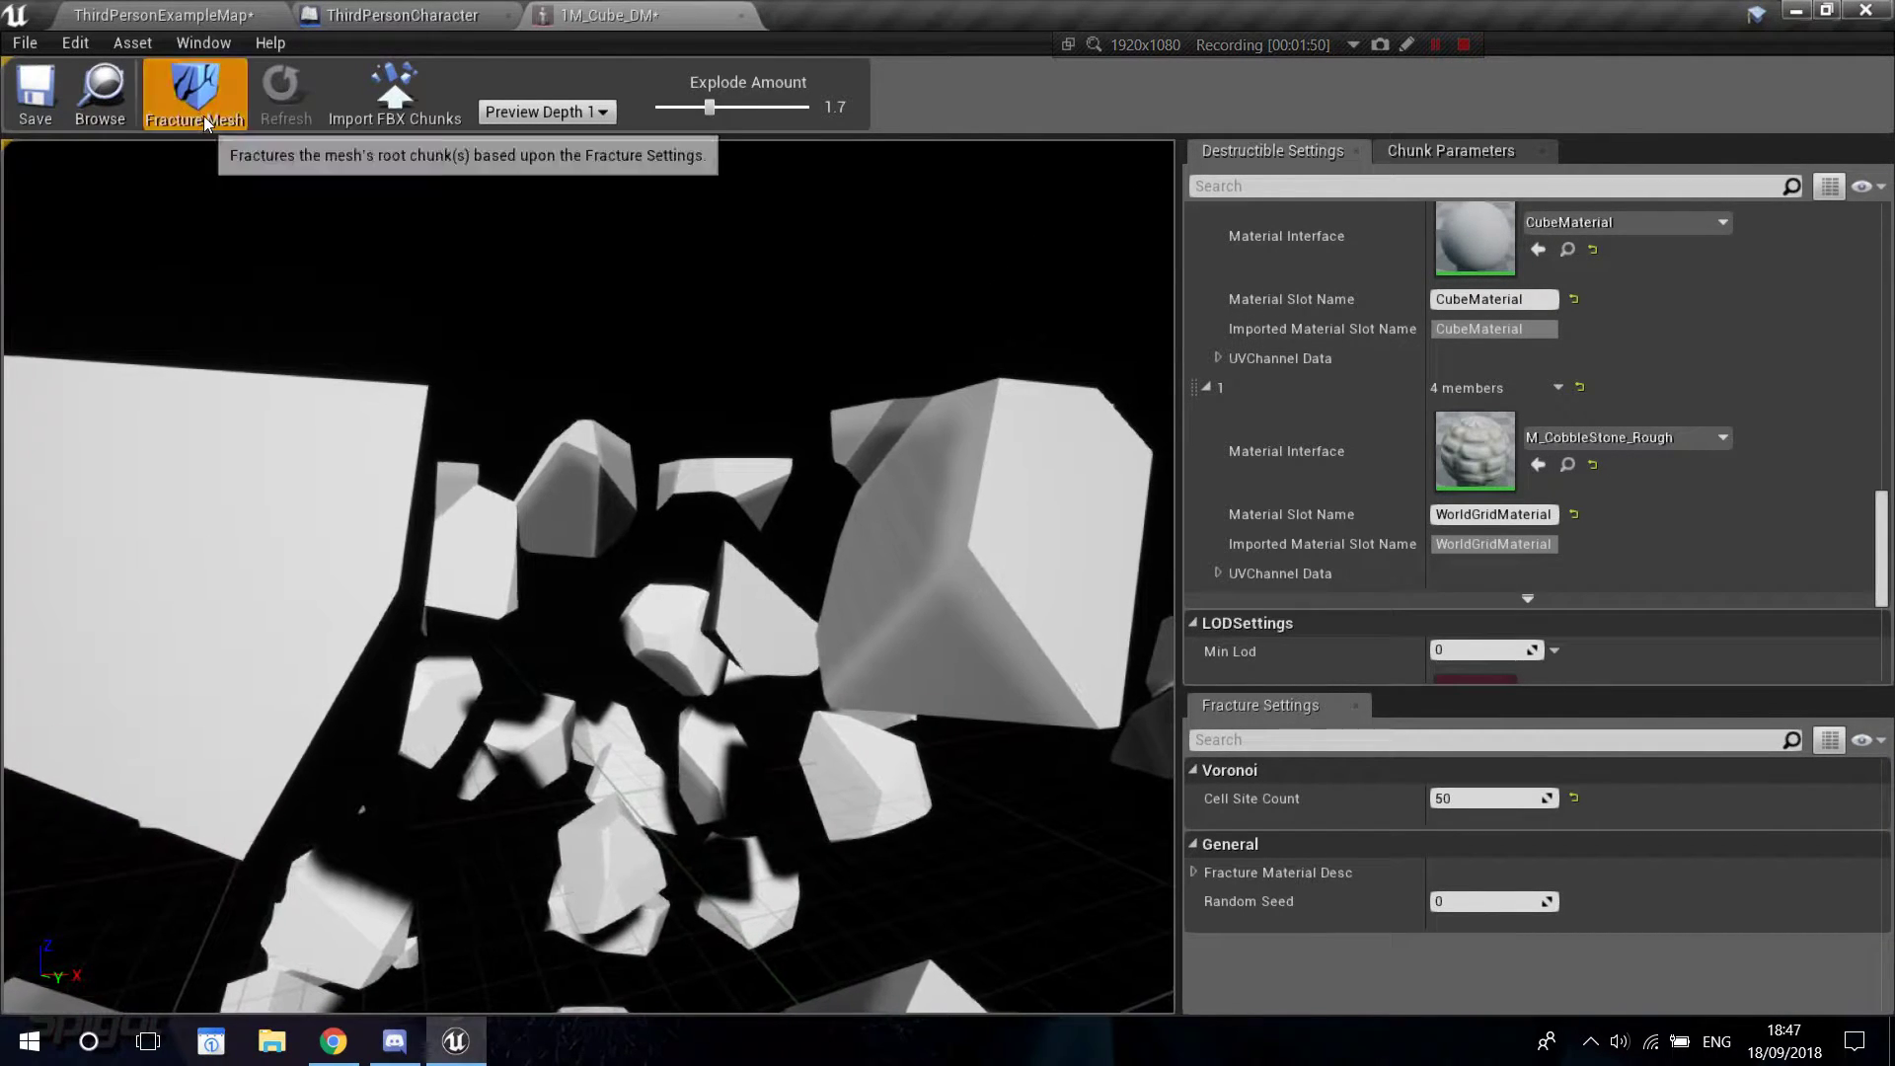
Reduce the explode amount to 1.1 and inspect the material on the chunks' inner faces.
right_drag(1086, 587, 1085, 587)
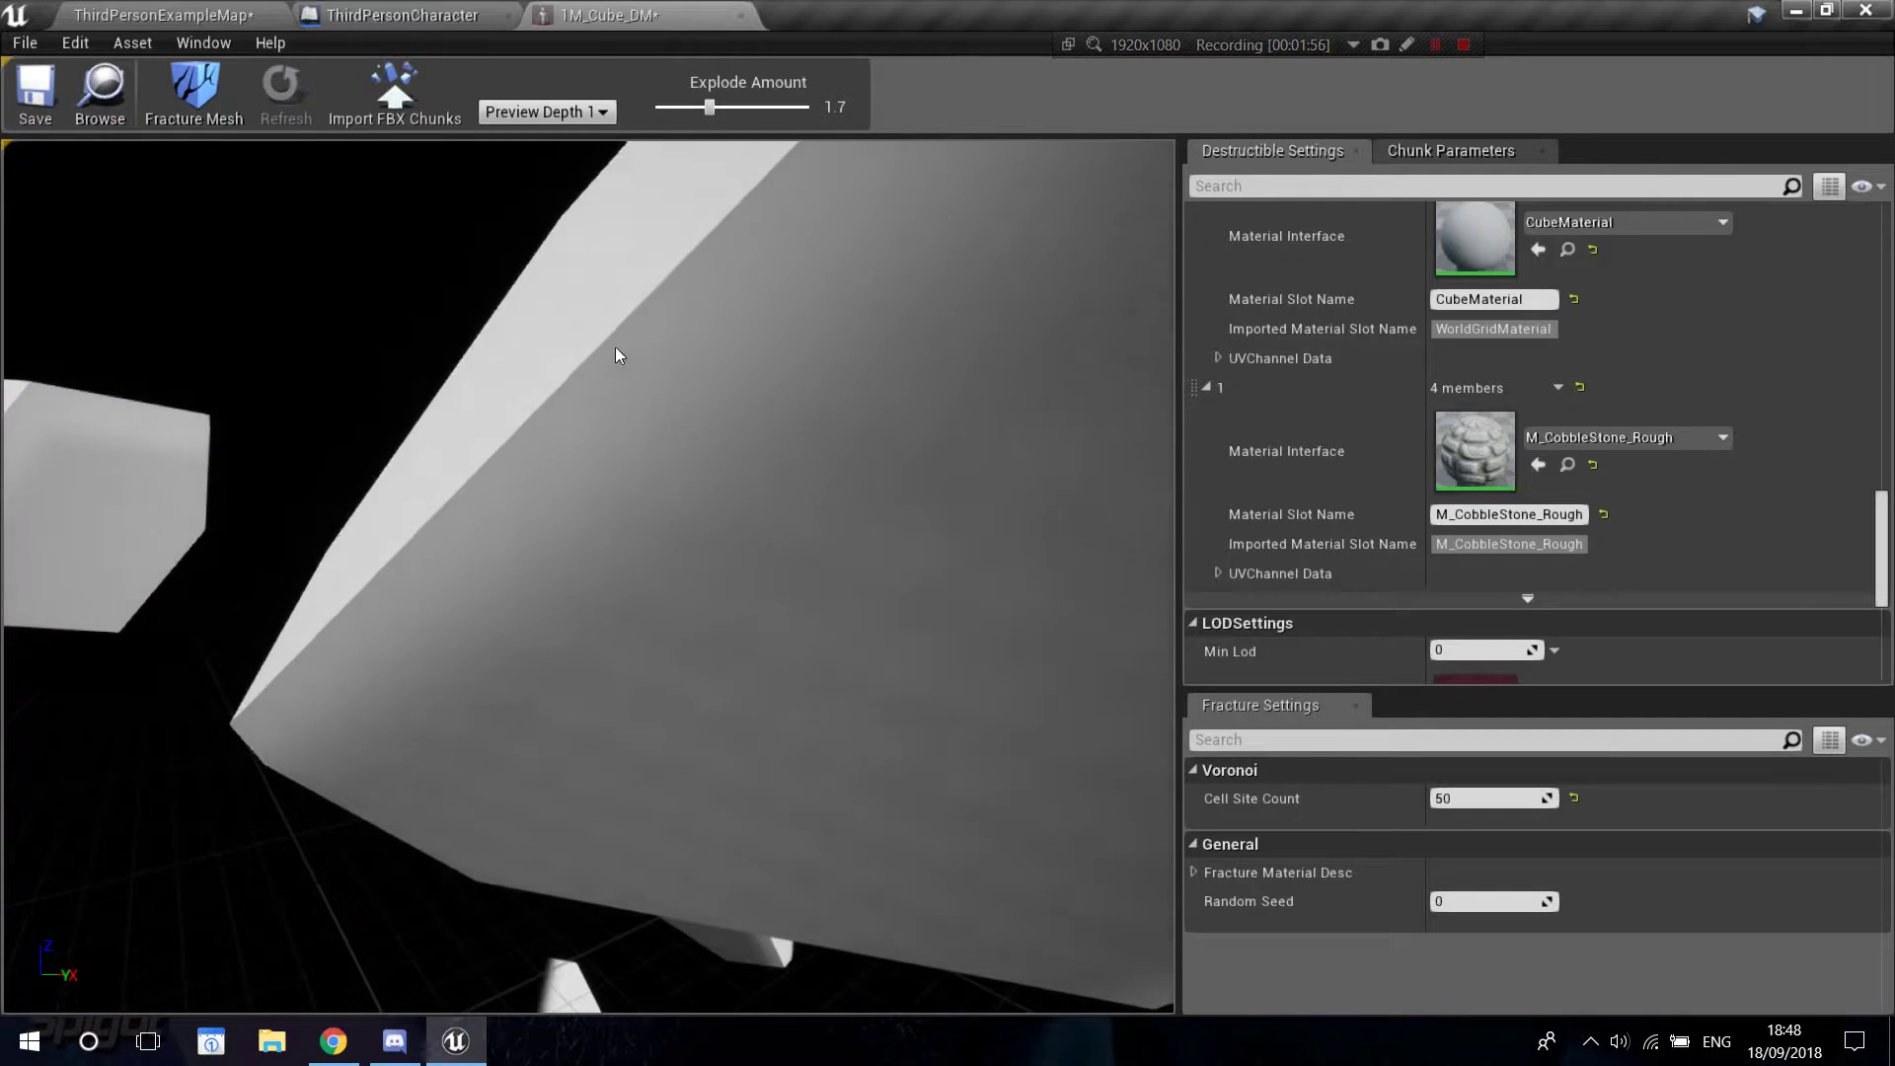
drag(708, 107, 688, 156)
right_drag(691, 493, 1308, 500)
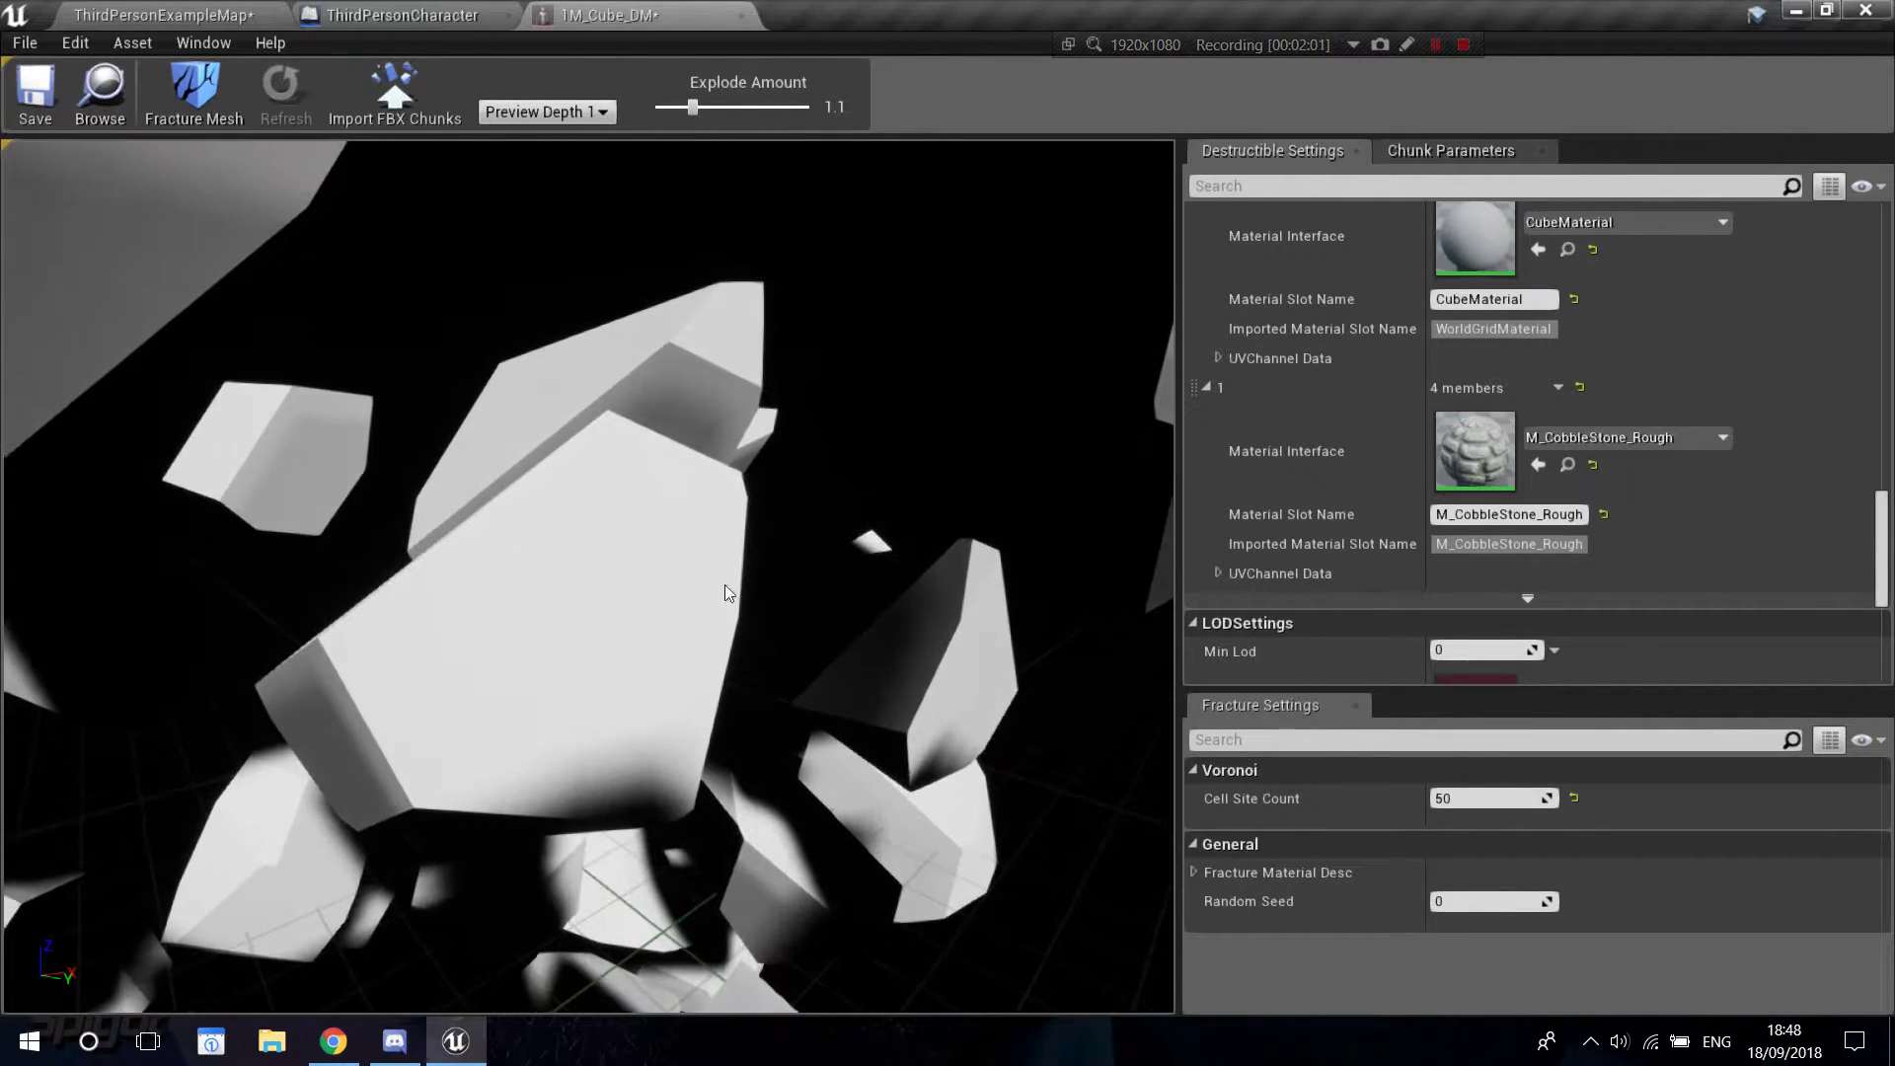
Review the cube's destructible settings, covering the fracture effects, skeletal mesh materials and LOD settings.
scroll(1268, 503, down, 4)
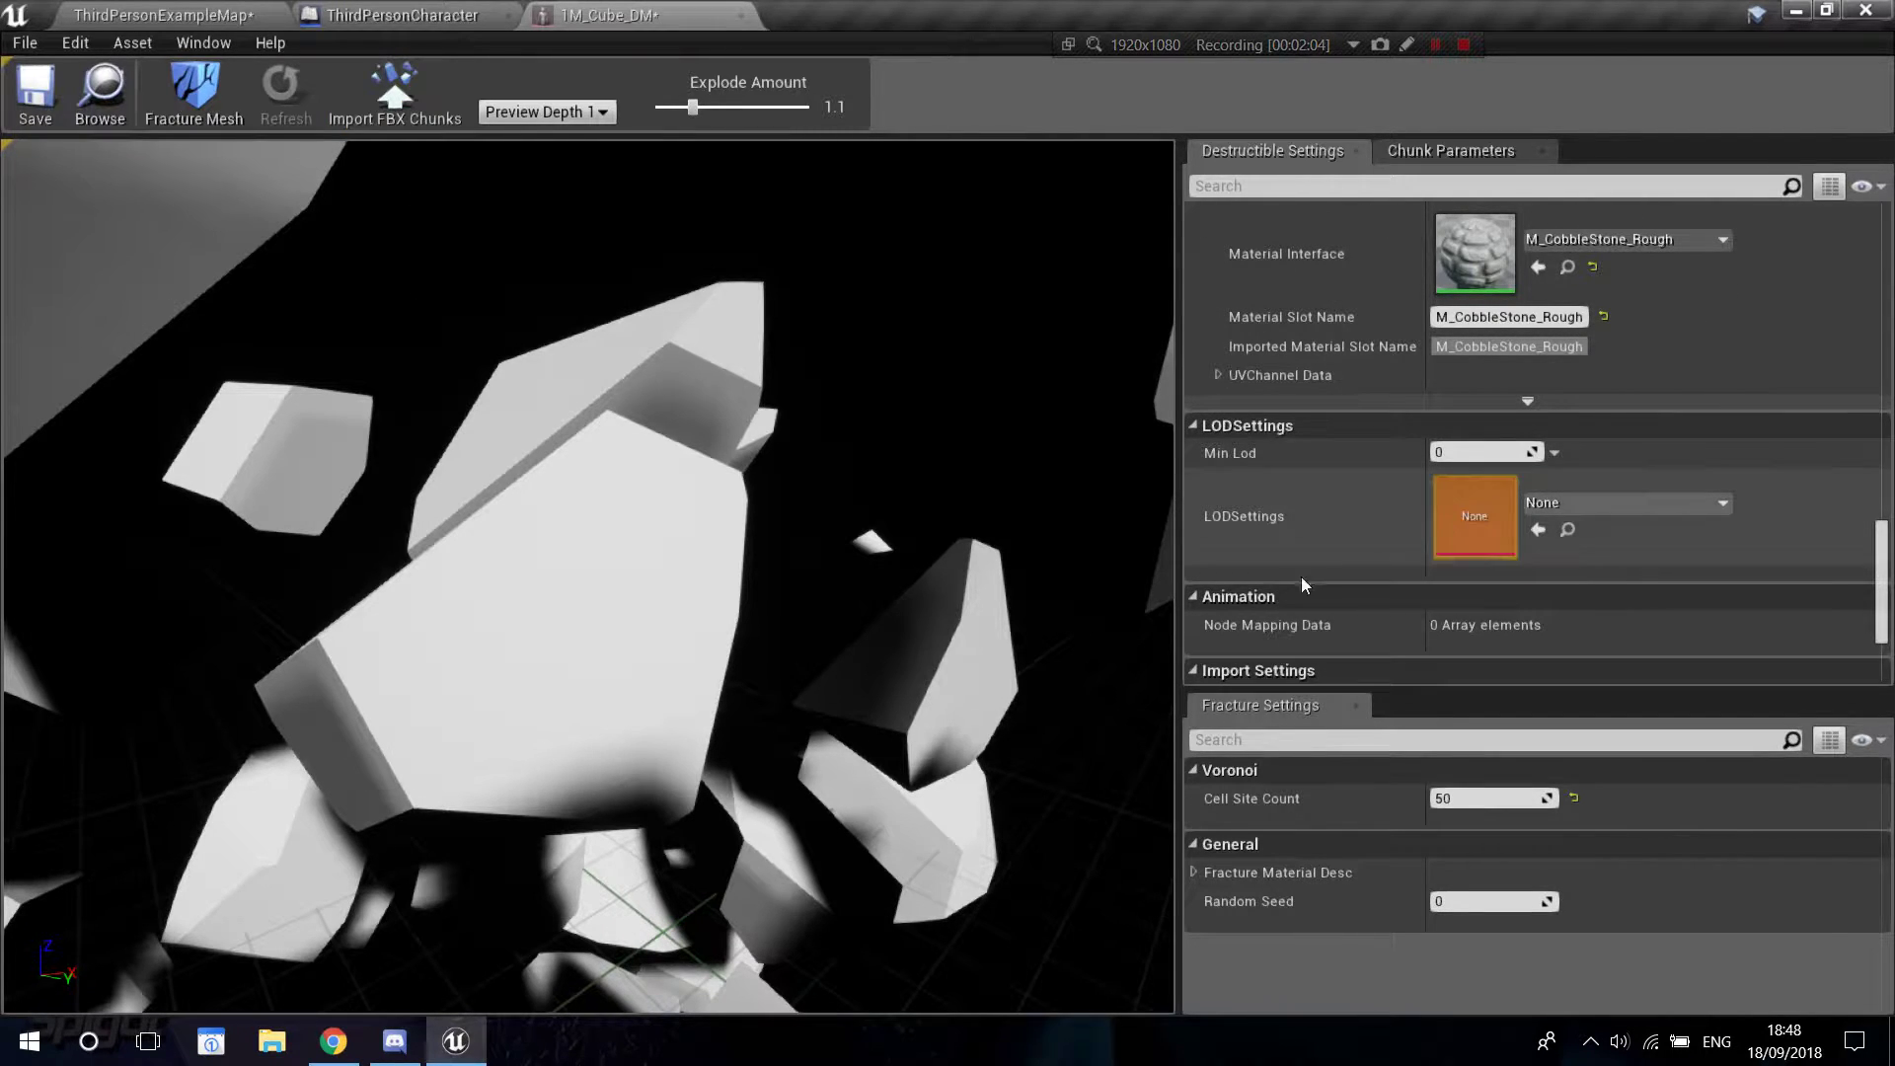
scroll(1319, 512, down, 3)
scroll(1323, 524, up, 12)
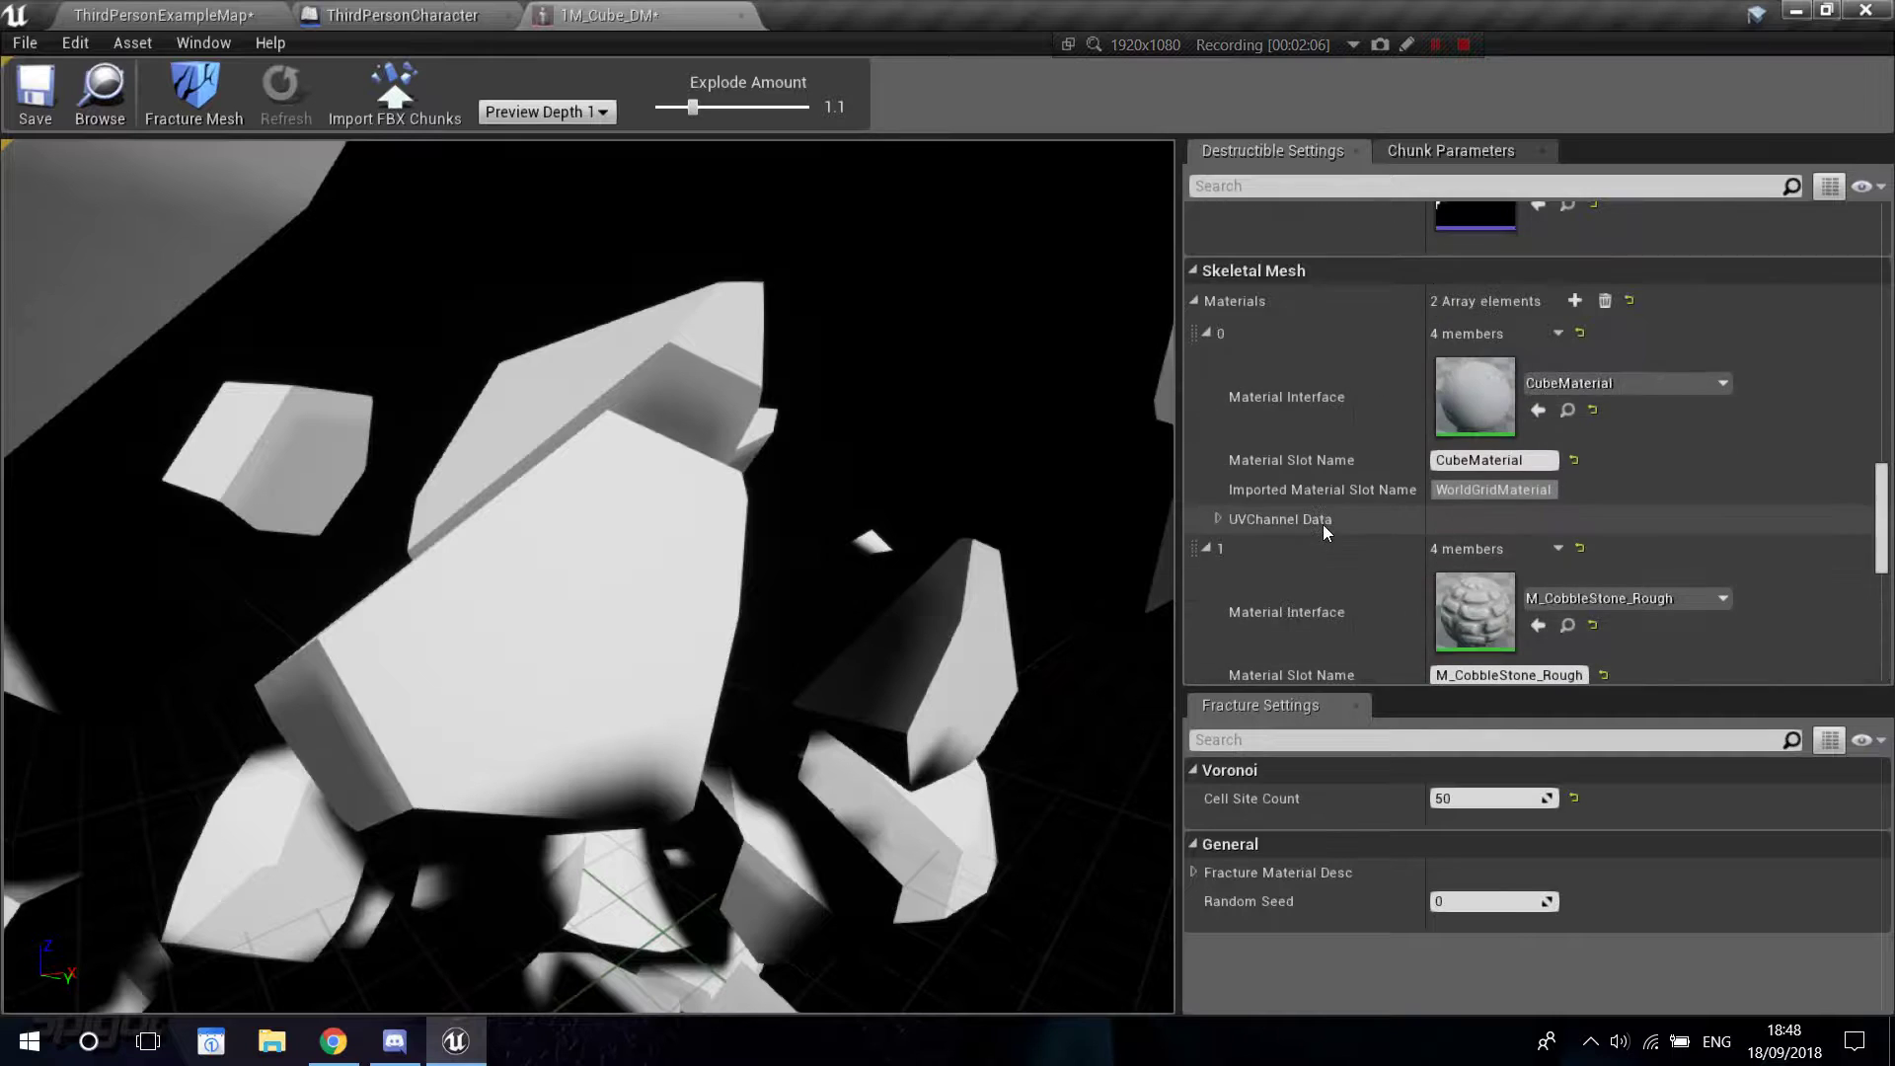
scroll(1382, 494, down, 15)
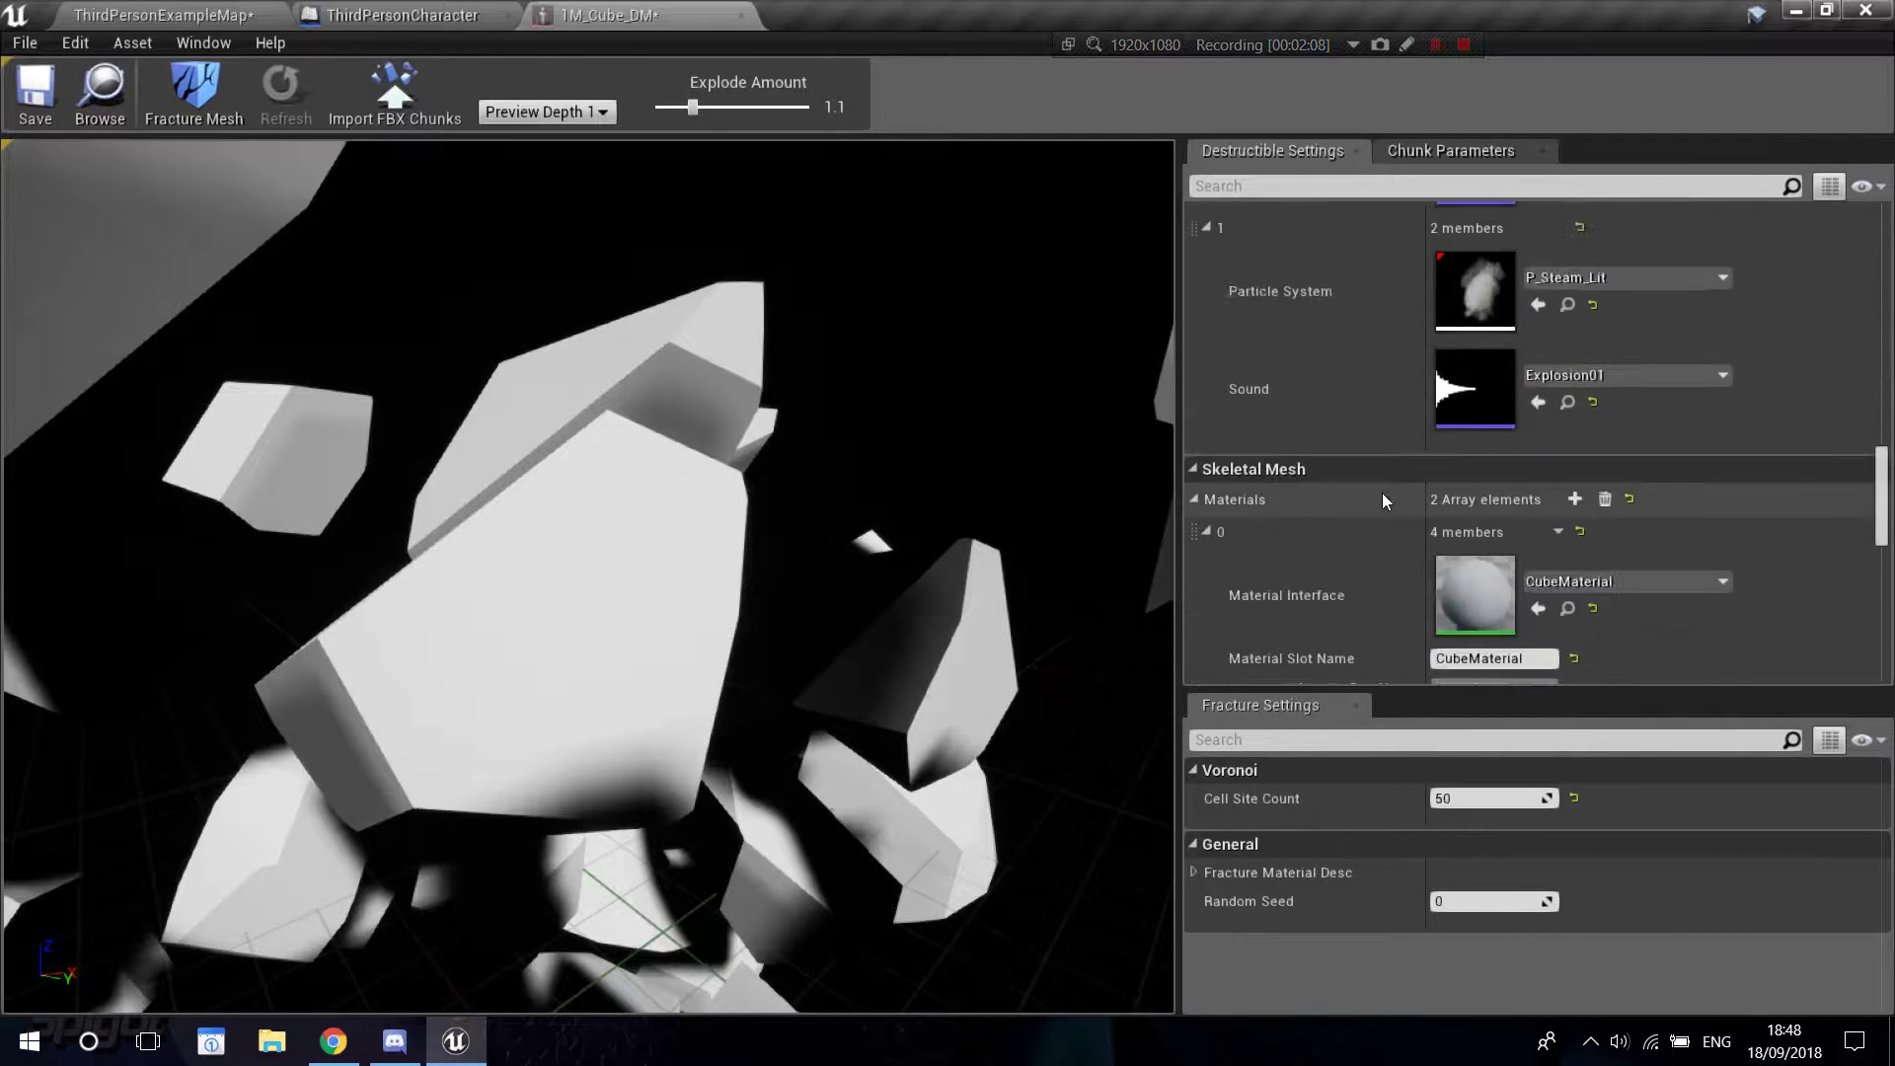
scroll(1382, 494, up, 6)
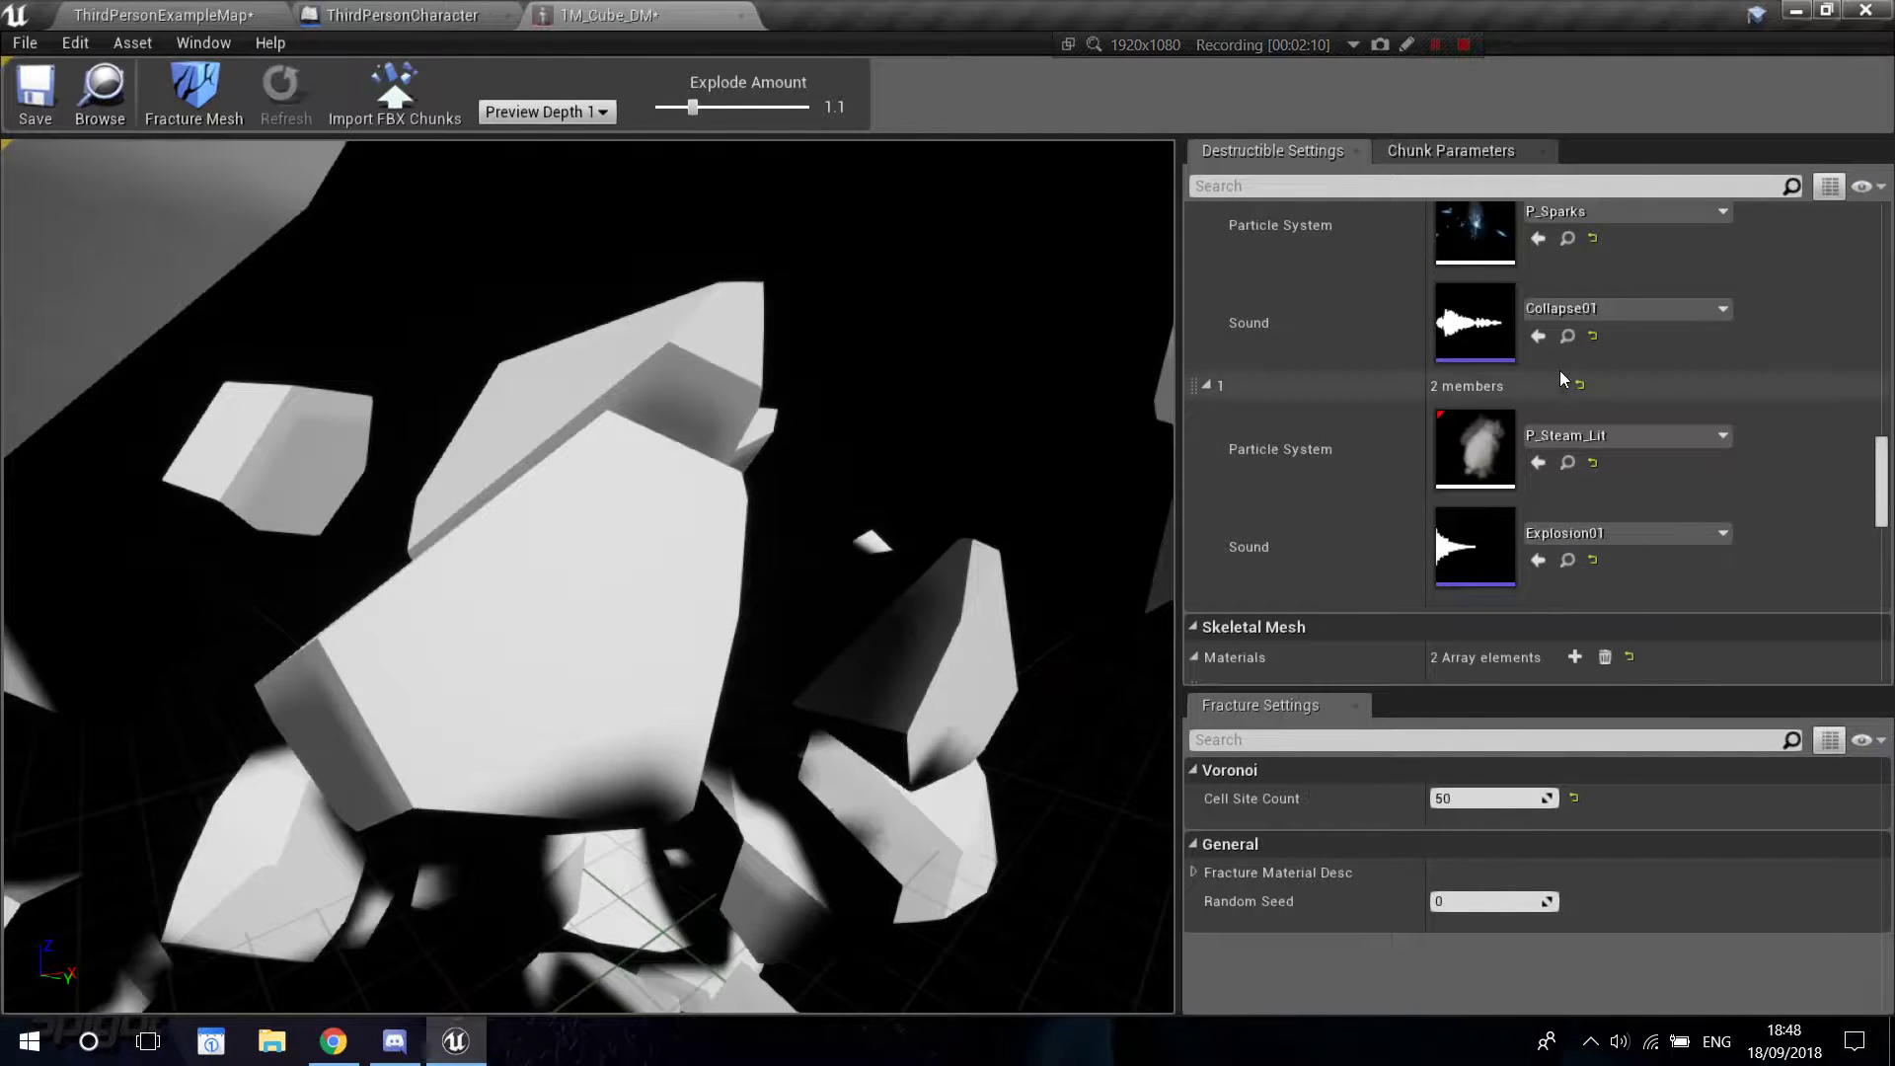
scroll(1485, 395, down, 6)
scroll(1553, 450, down, 3)
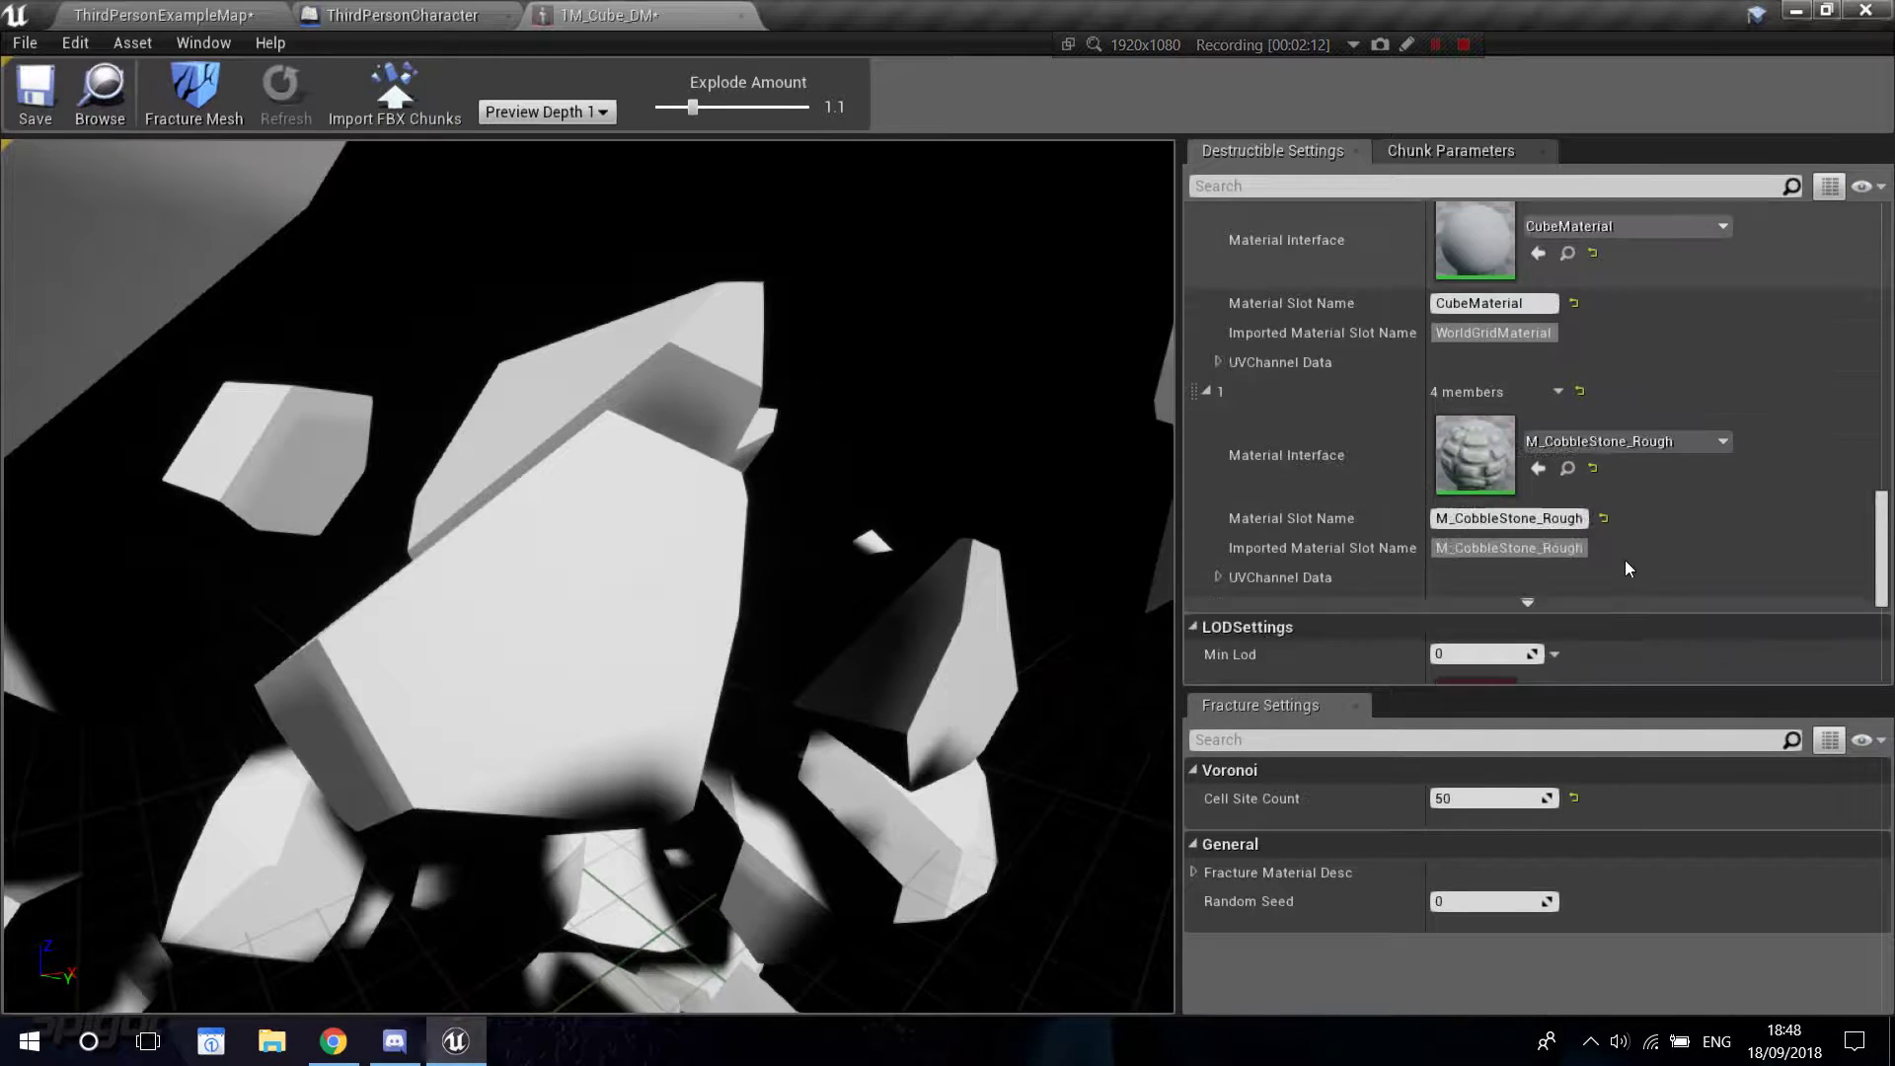
scroll(1387, 491, up, 6)
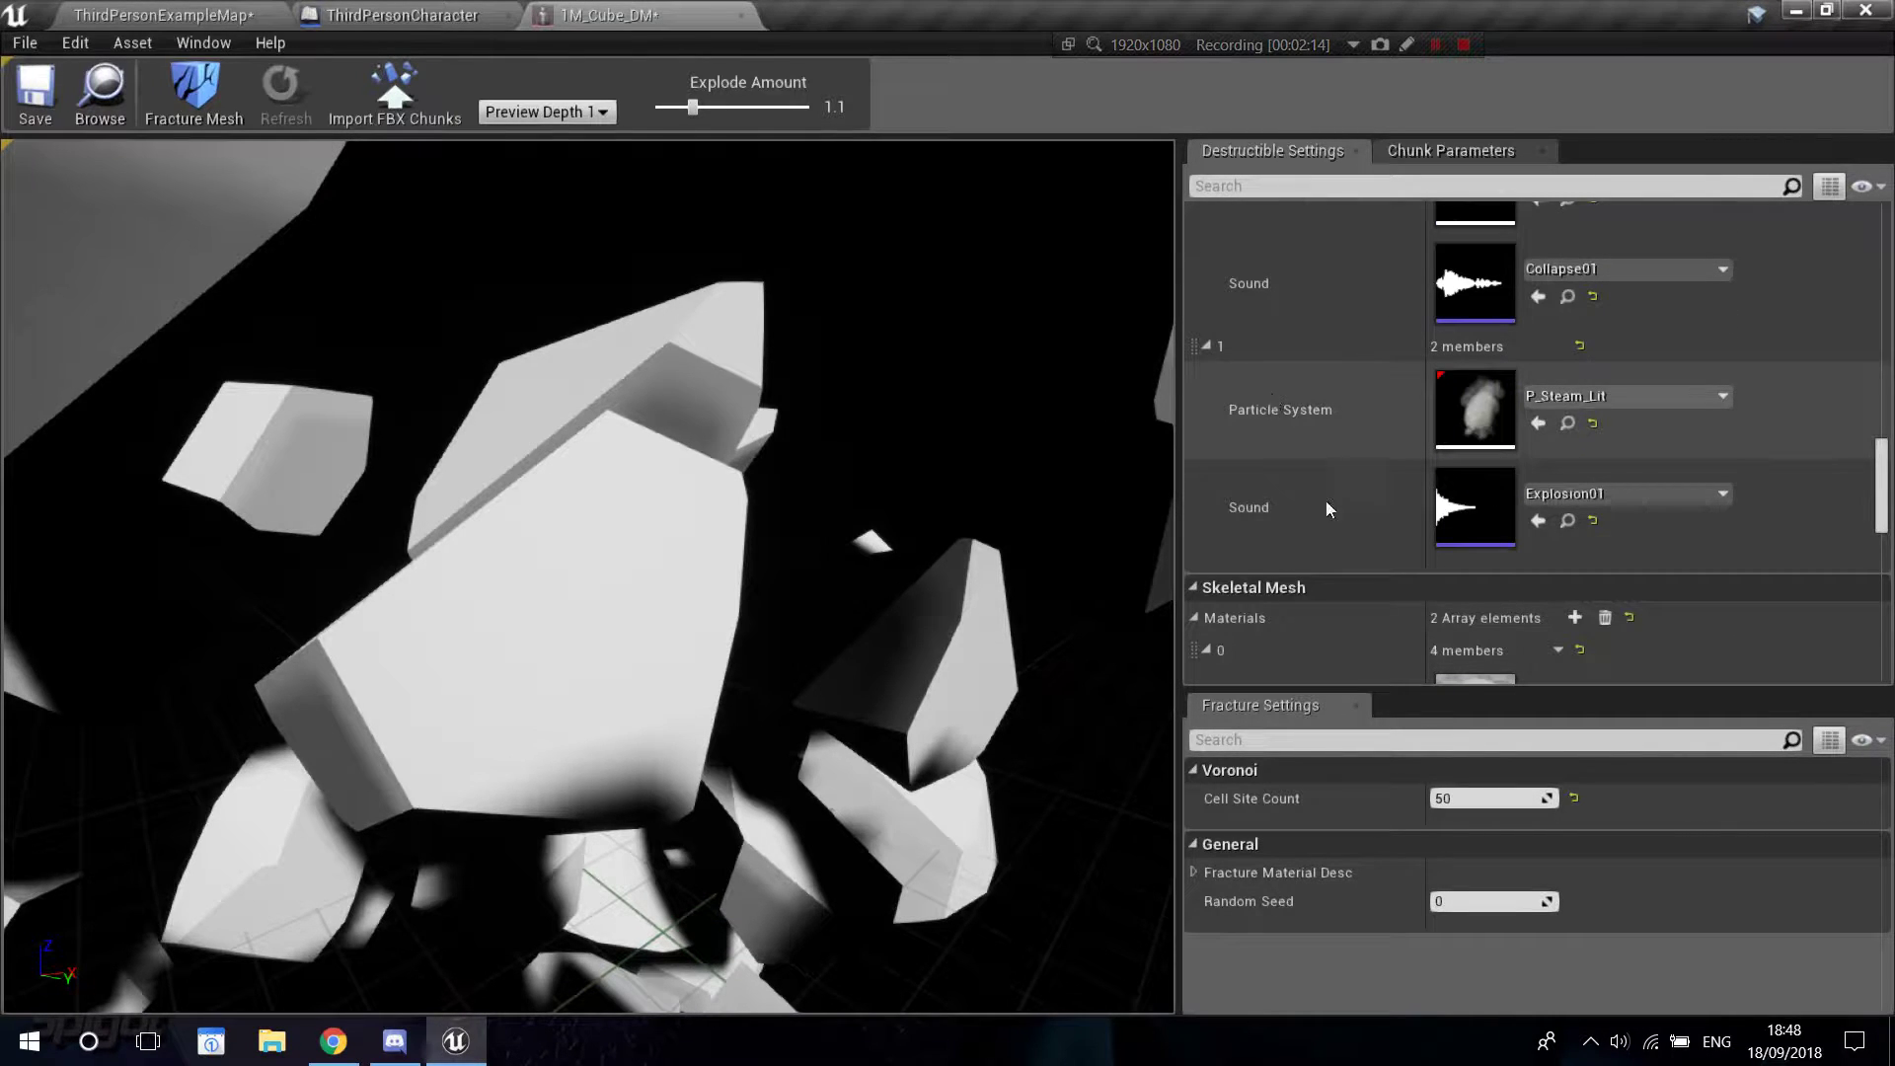
scroll(1313, 464, down, 3)
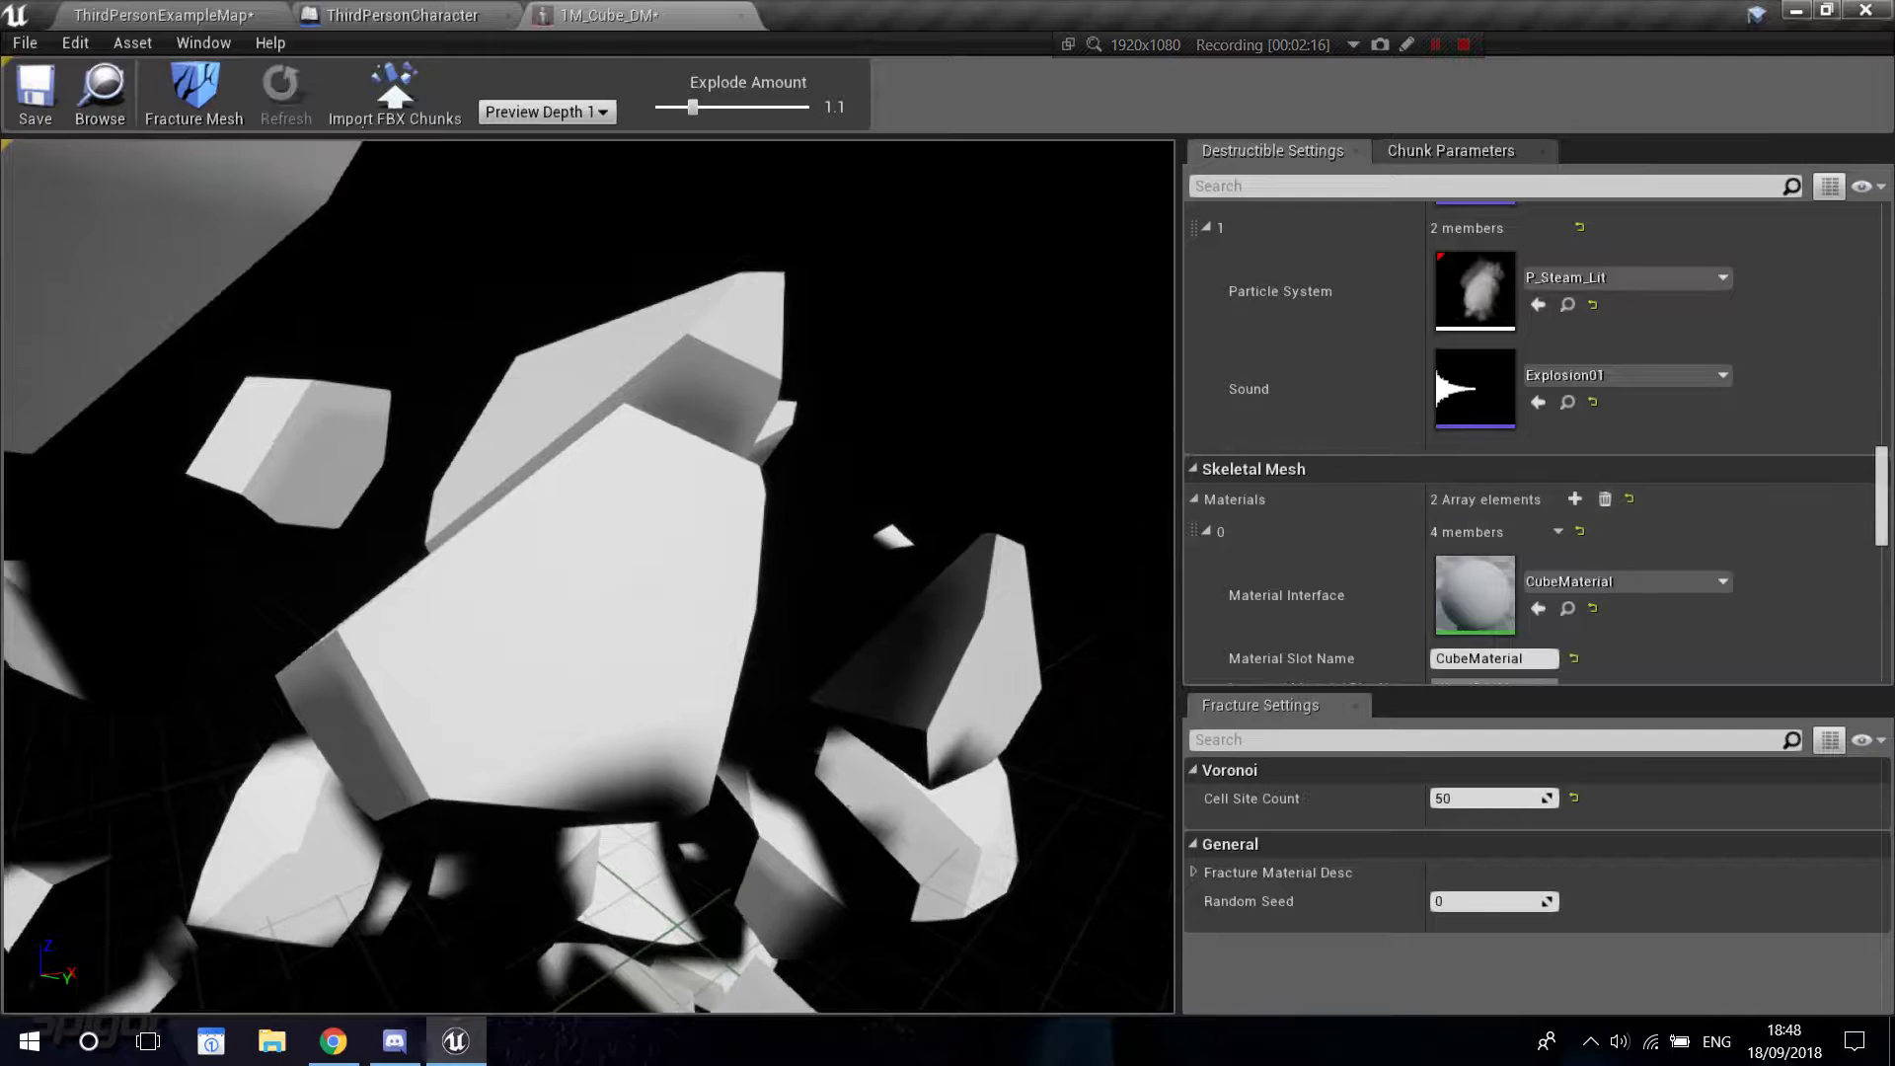
Inspect the fractured cube's separated chunks from several angles and up close.
key(w)
right_drag(721, 614, 720, 668)
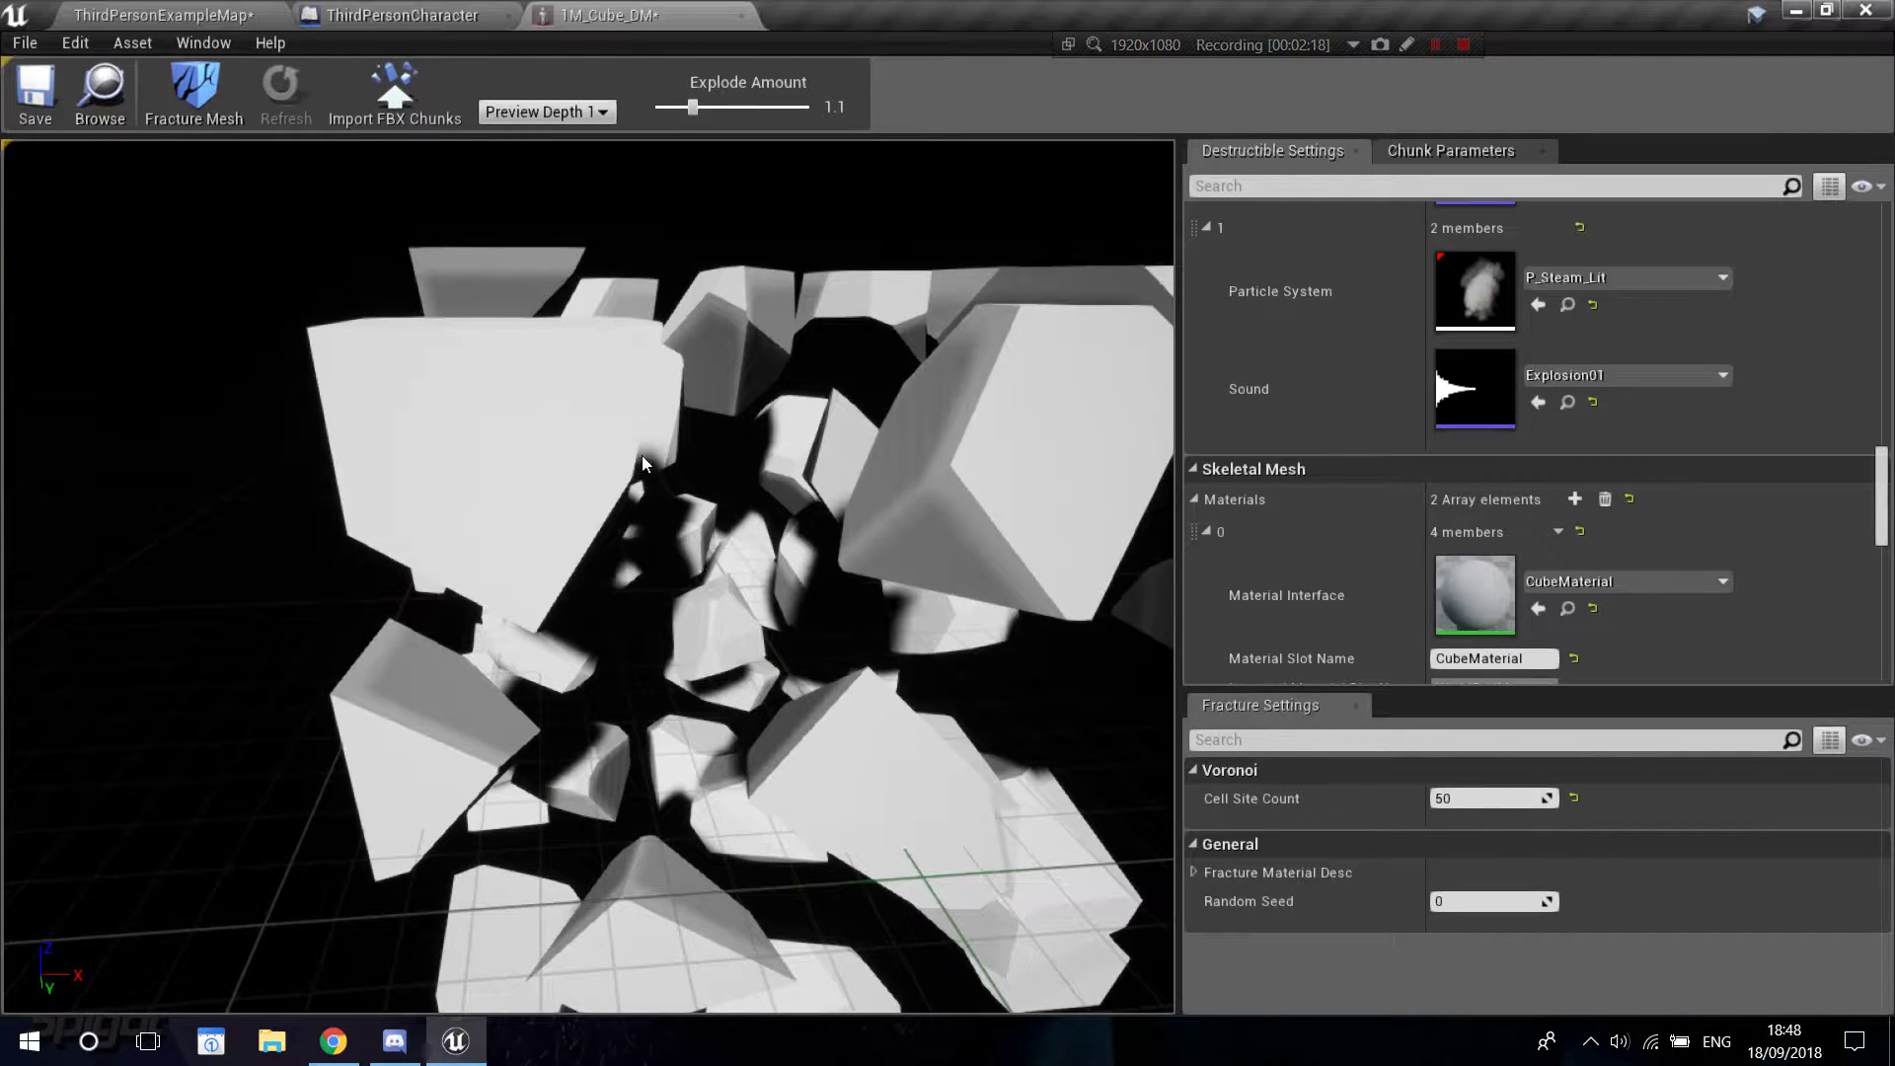
right_drag(706, 465, 874, 464)
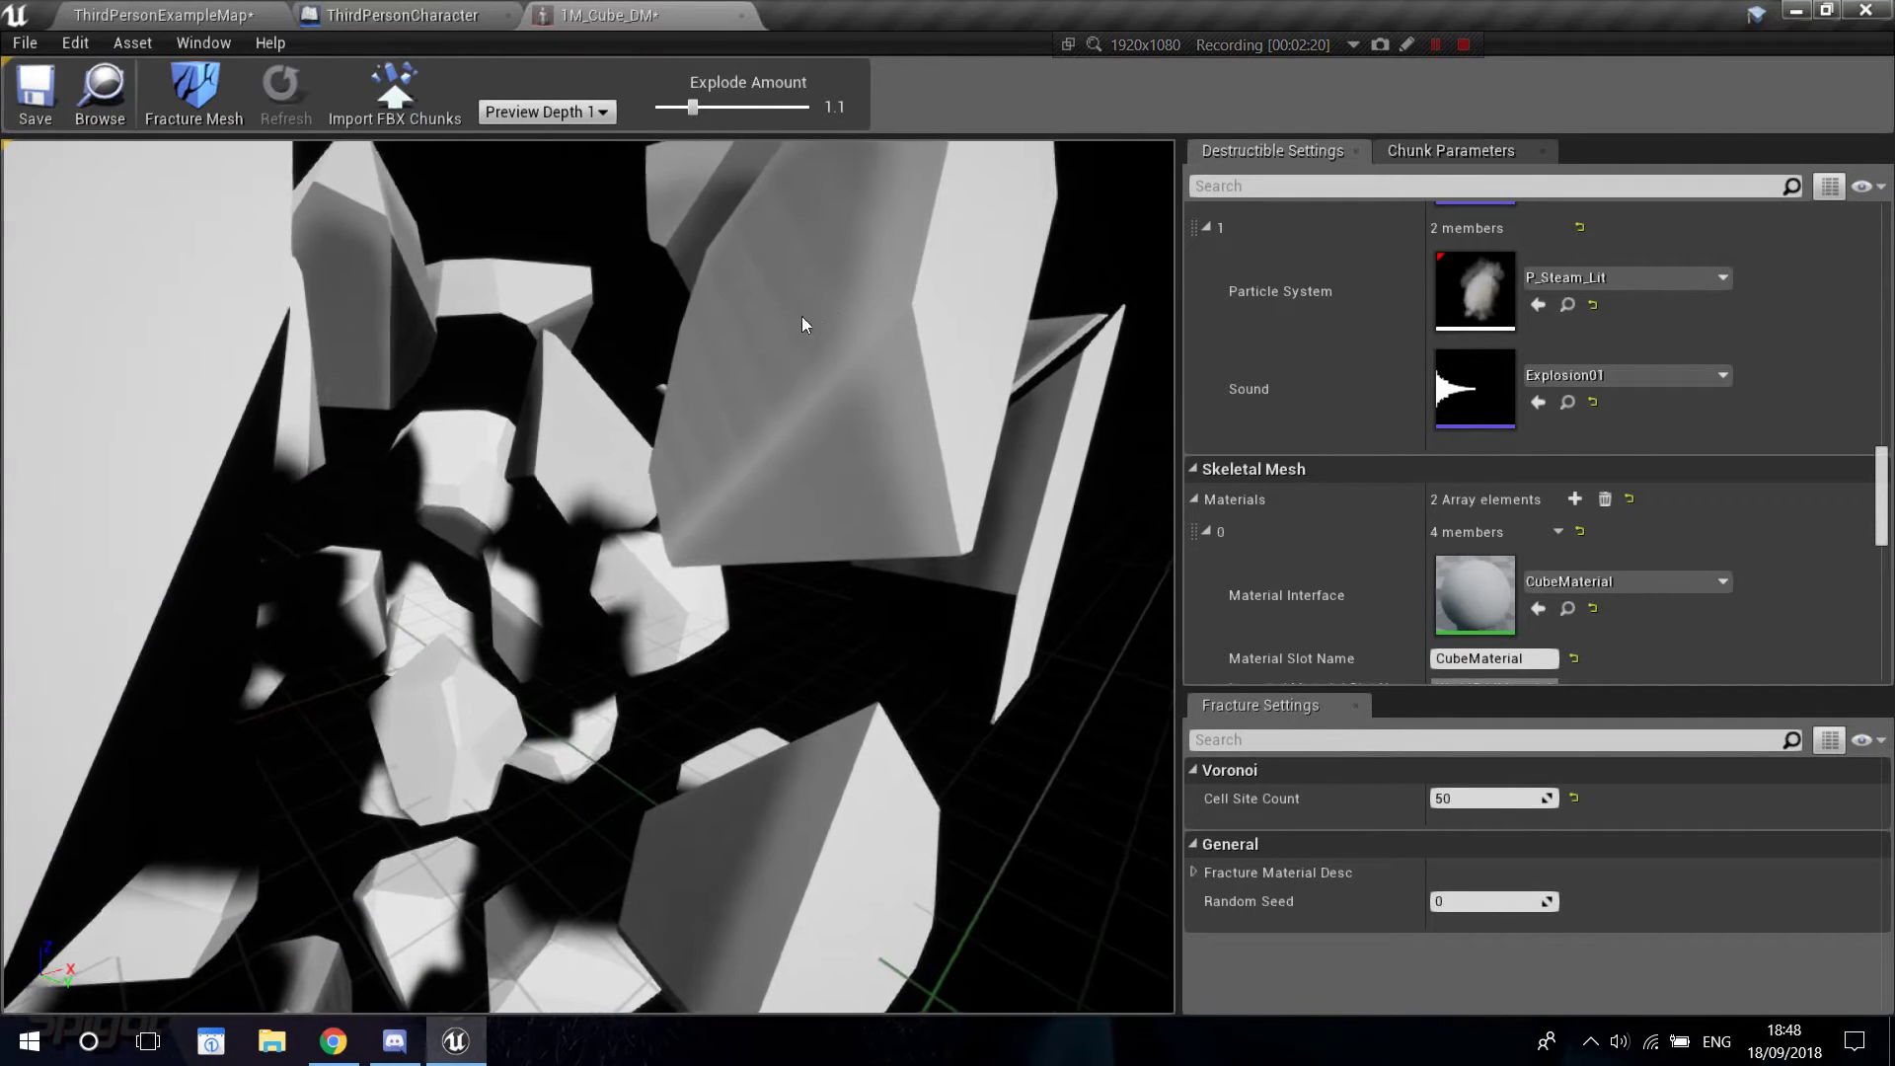
Play the ThirdPersonExampleMap level and run the character around the small destructible cube to test its fracture effects.
click(155, 14)
click(1249, 93)
key(w)
click(947, 523)
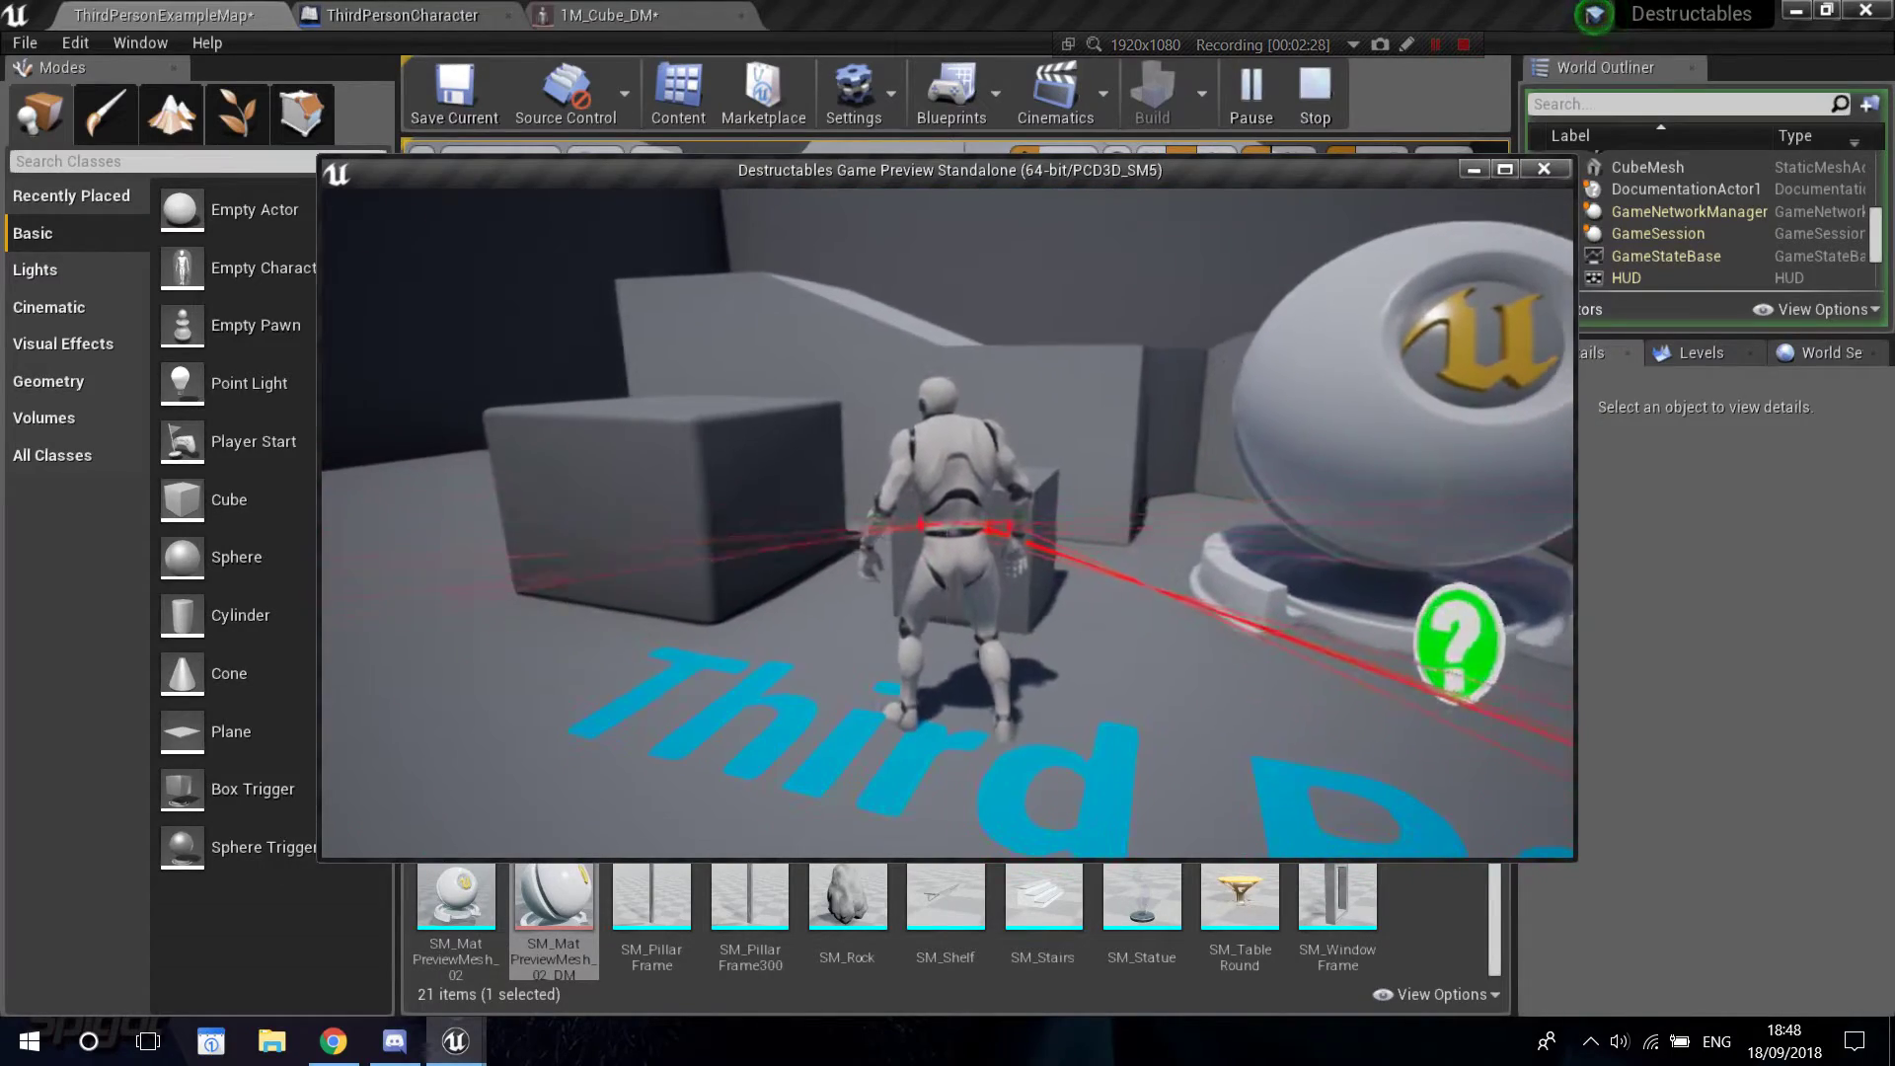
key(w)
key(s)
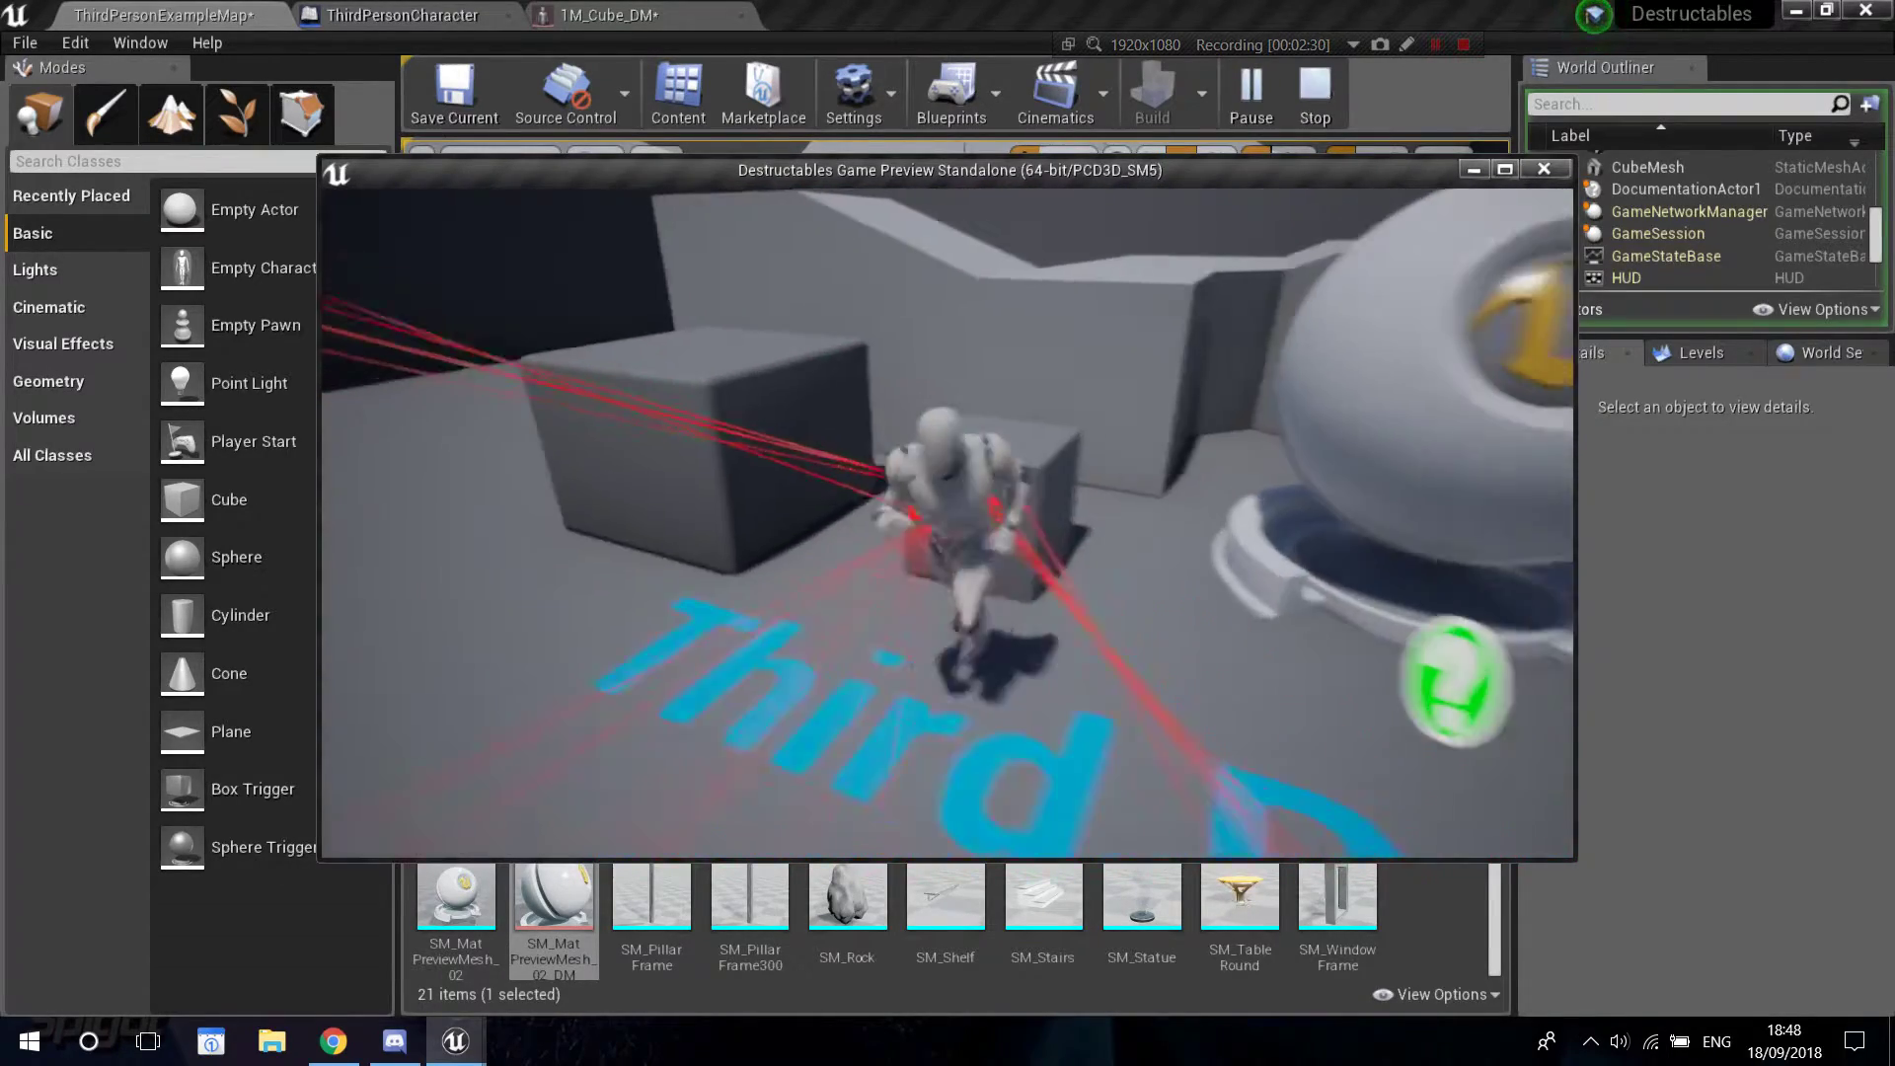
key(d)
key(a)
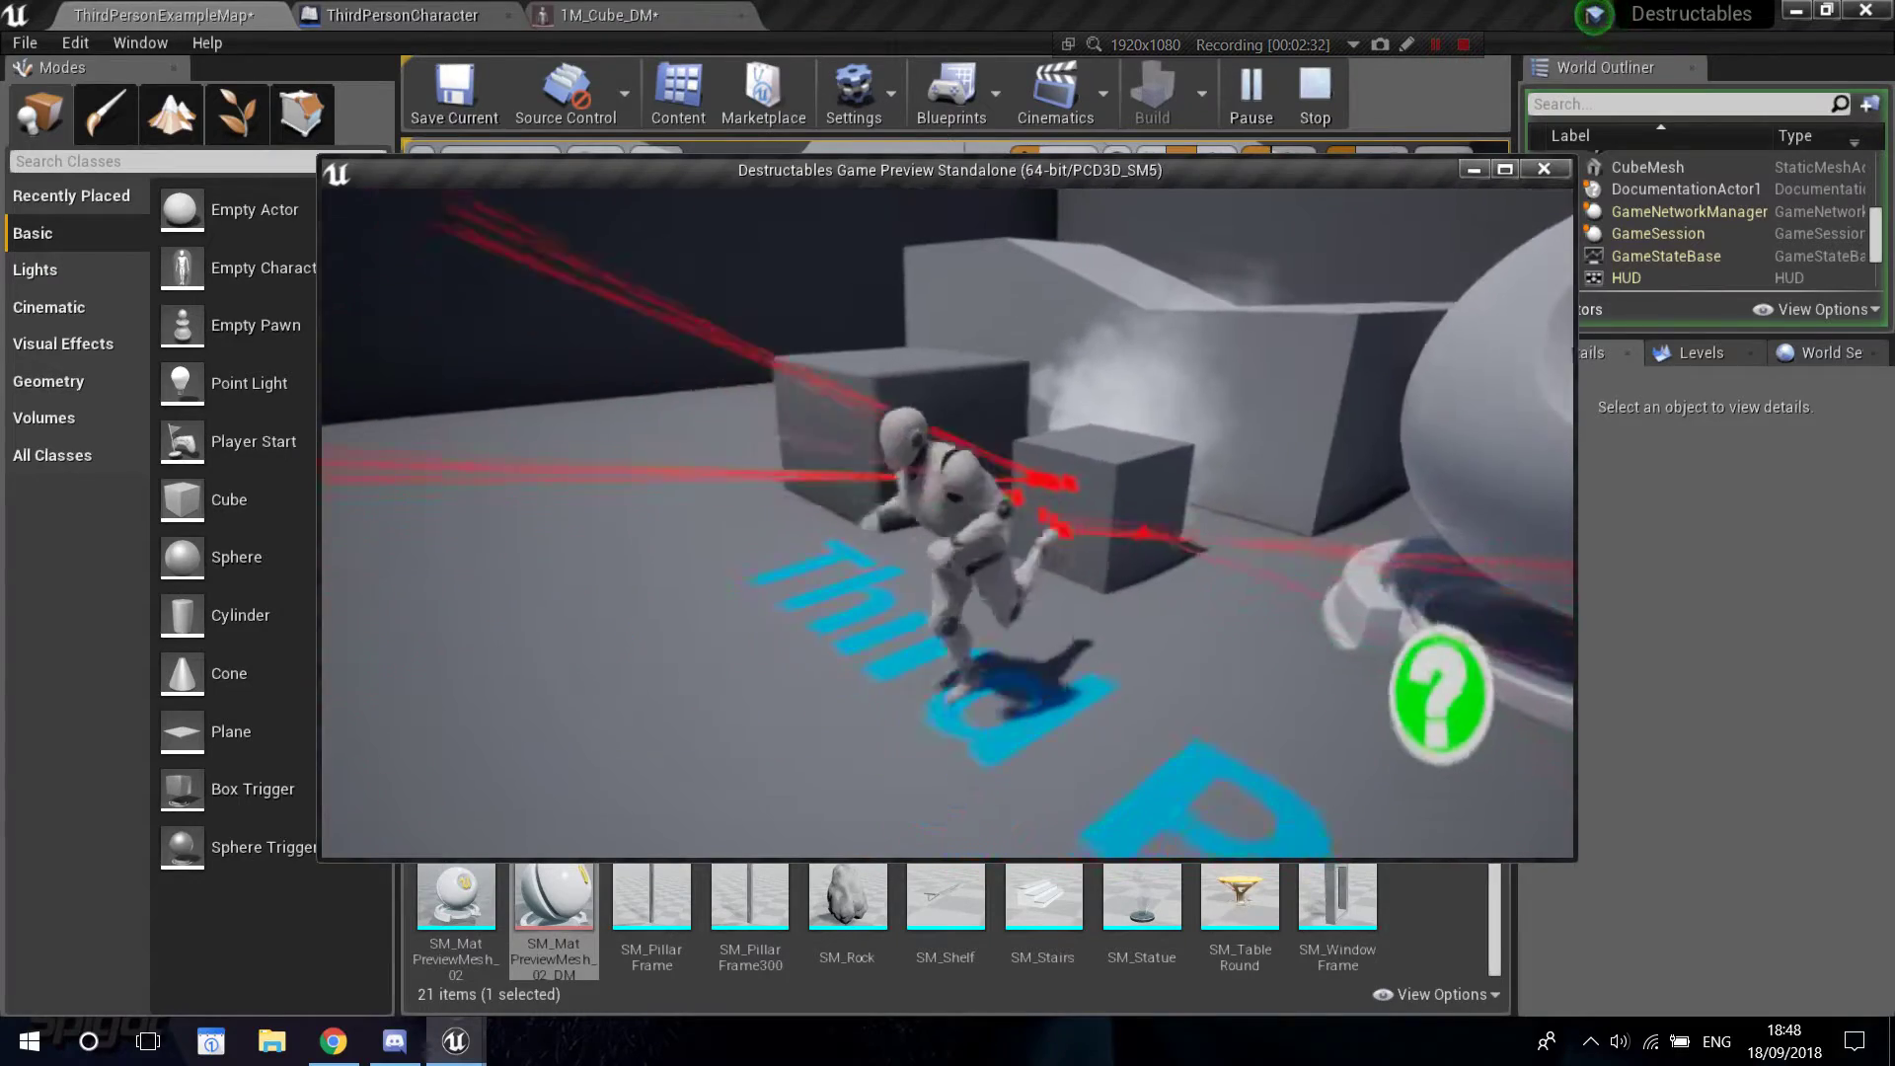
key(w)
key(w)
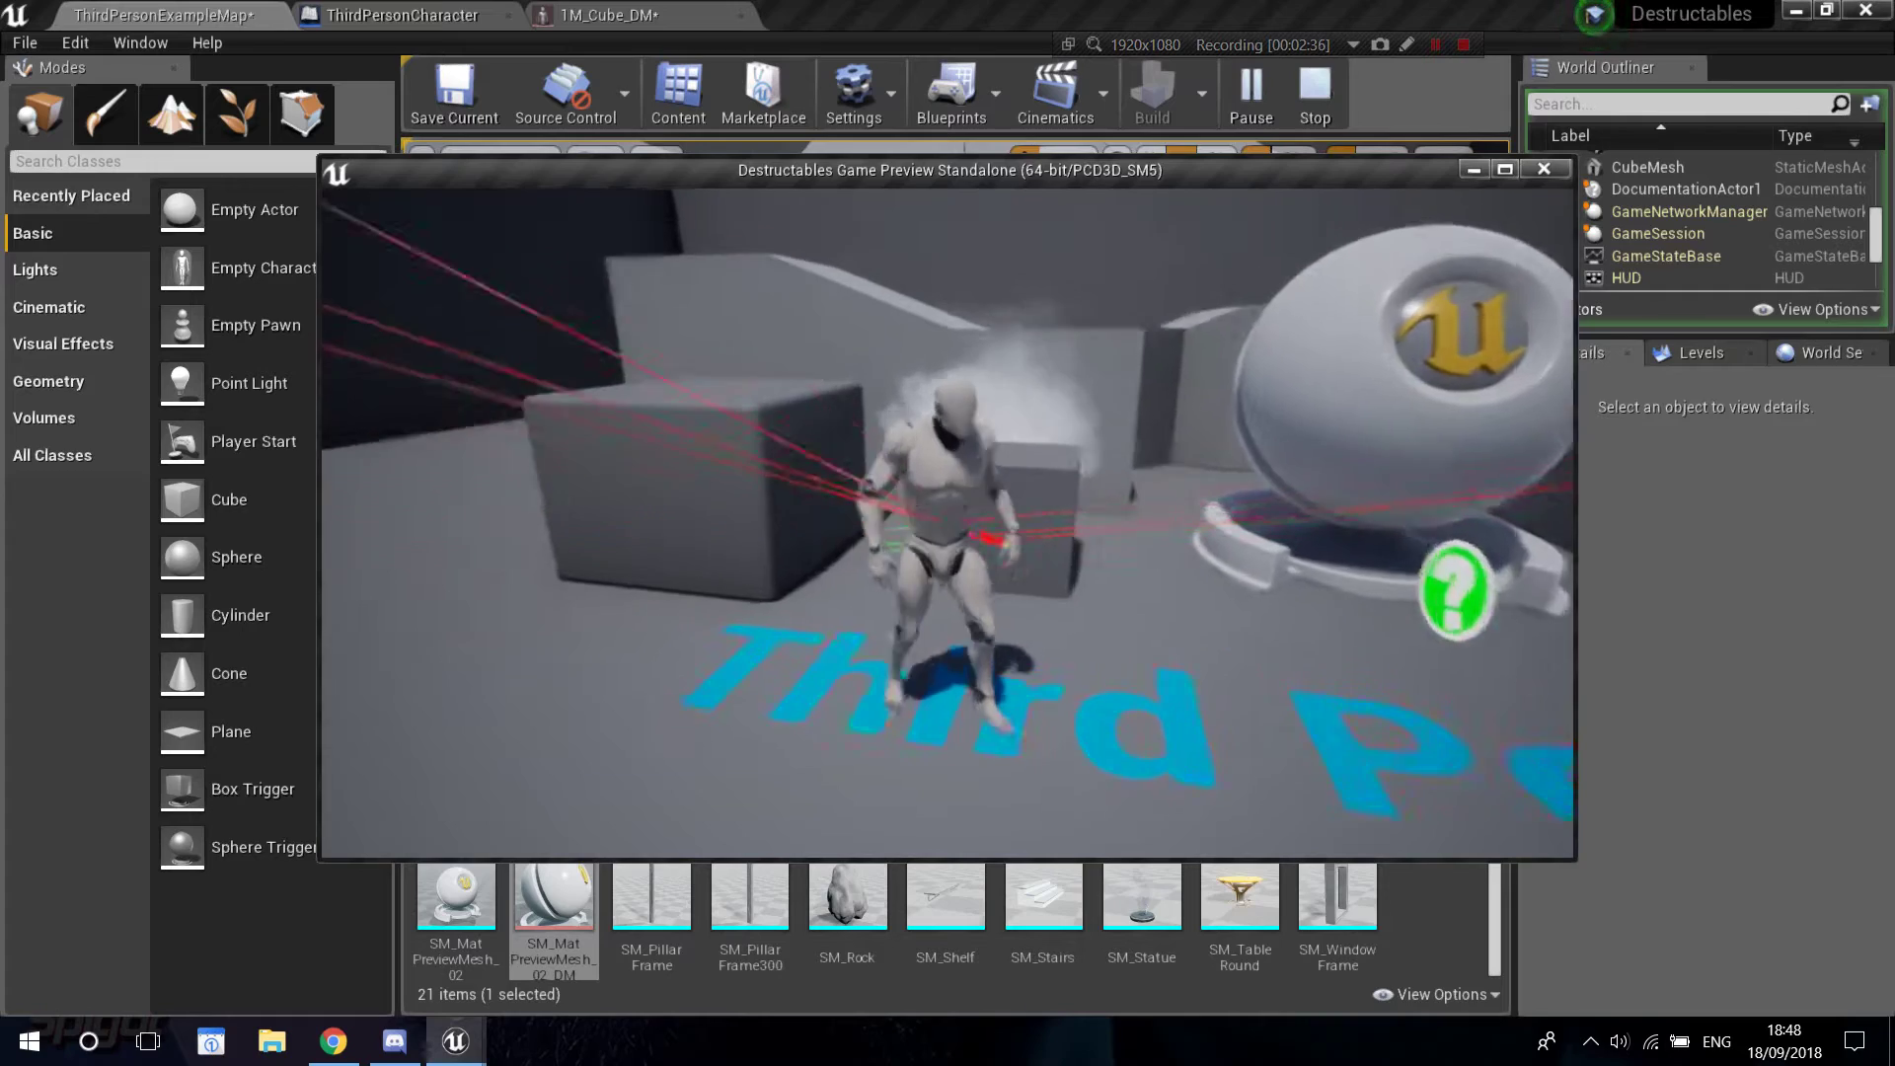
Check the destructible cube up close and from other sides with the character, and end the play session.
key(d)
key(d)
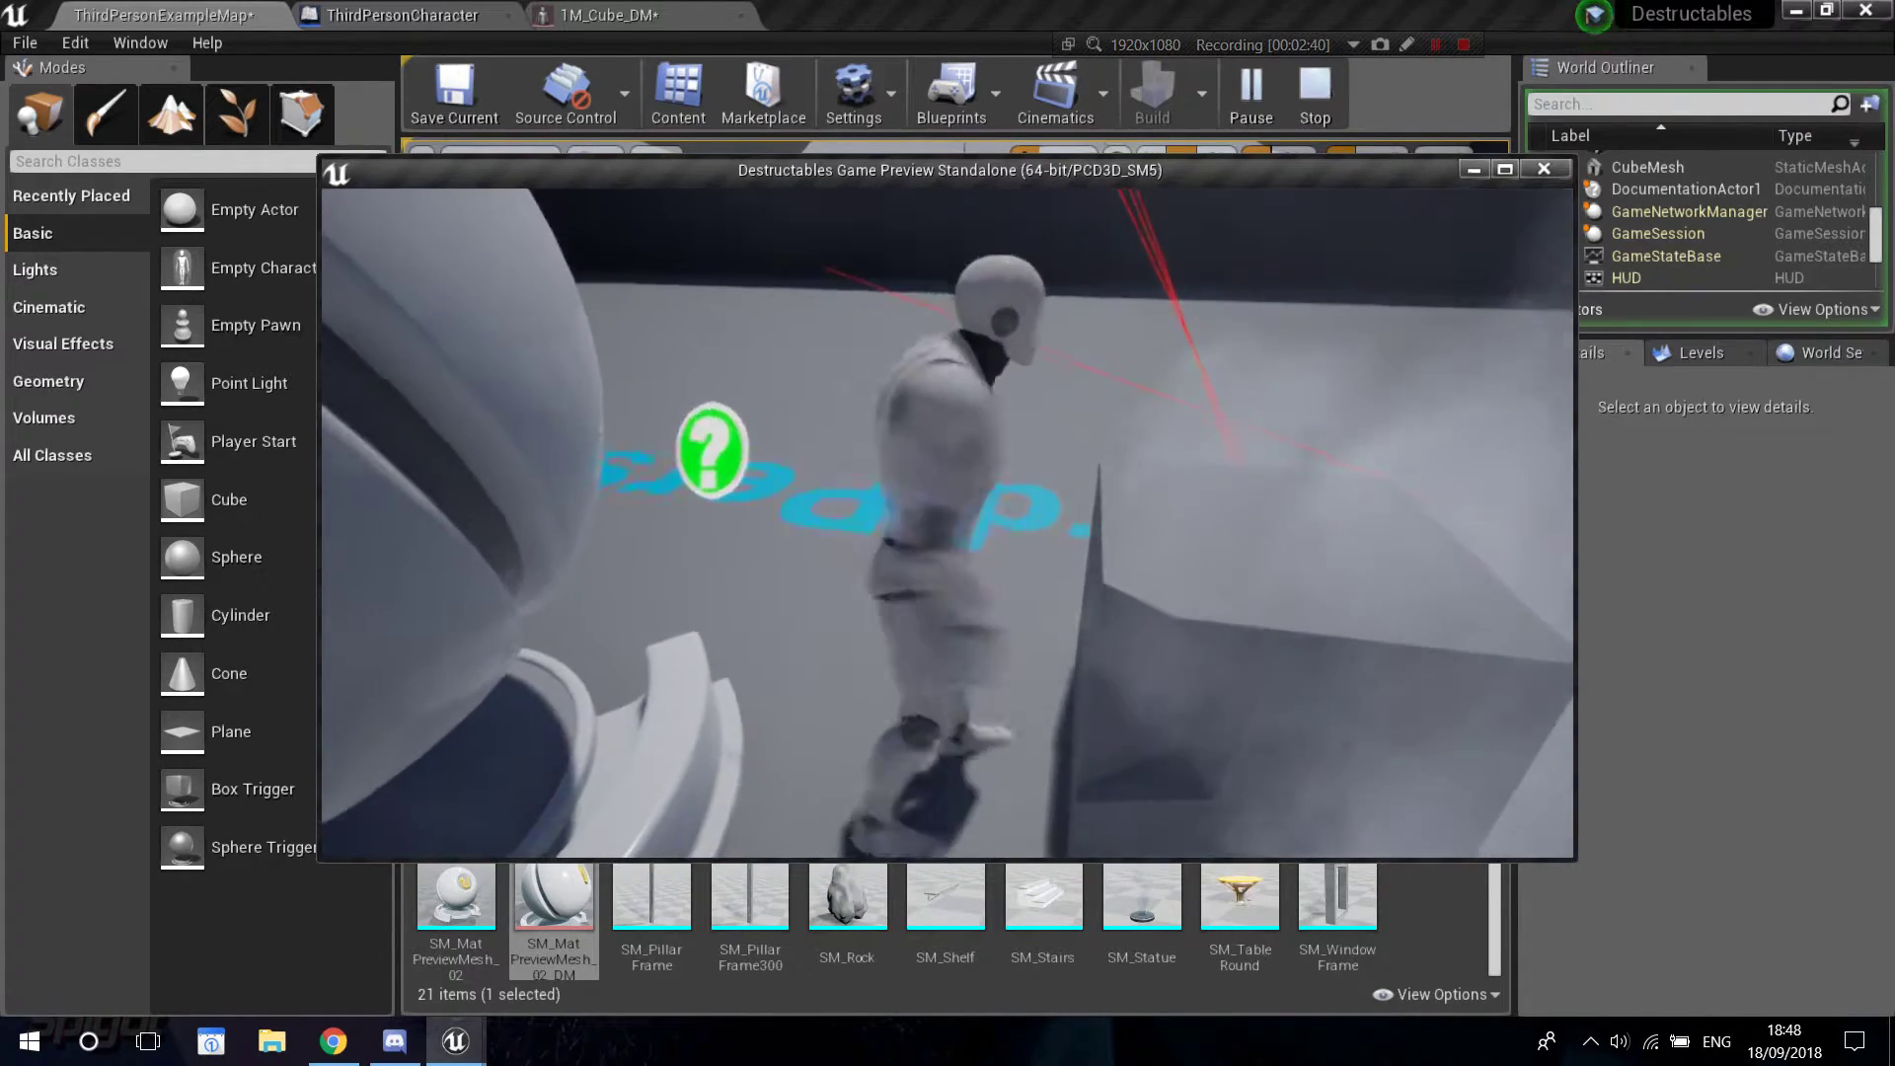
key(w)
key(d)
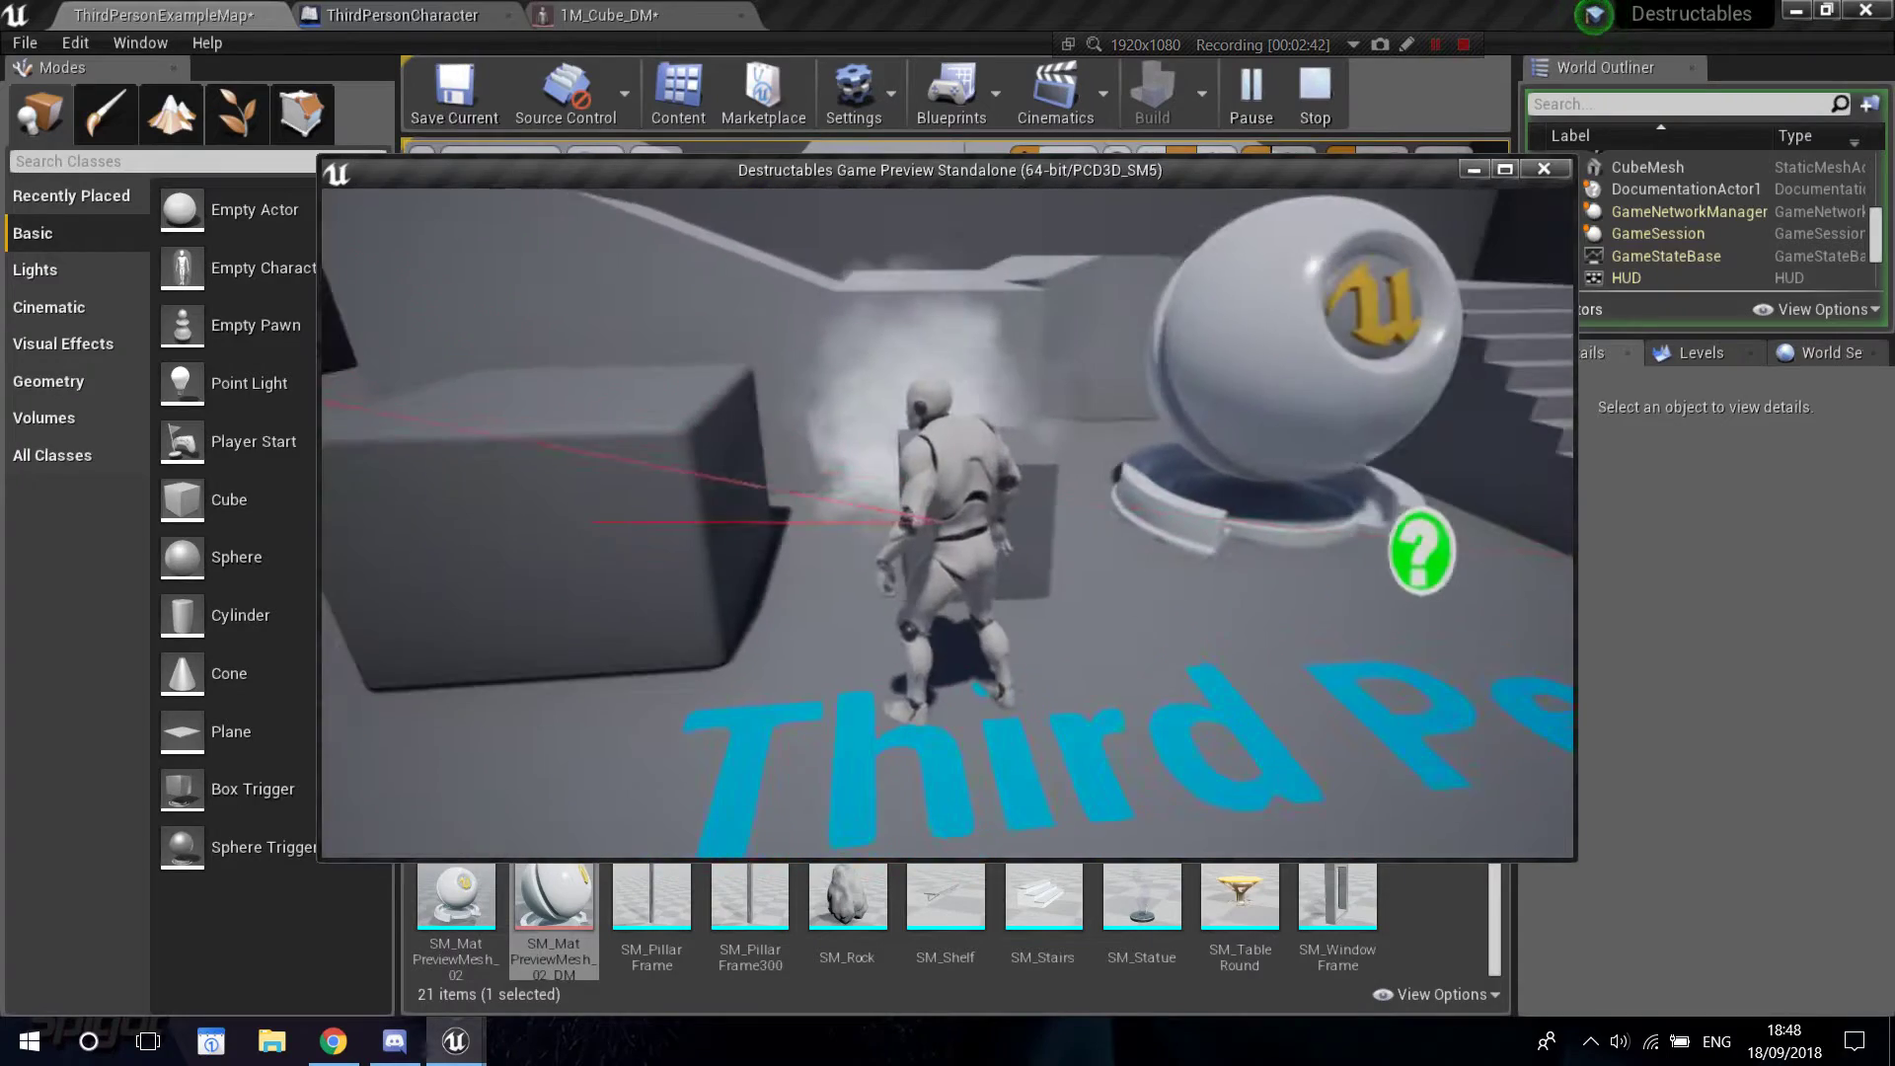
key(d)
key(s)
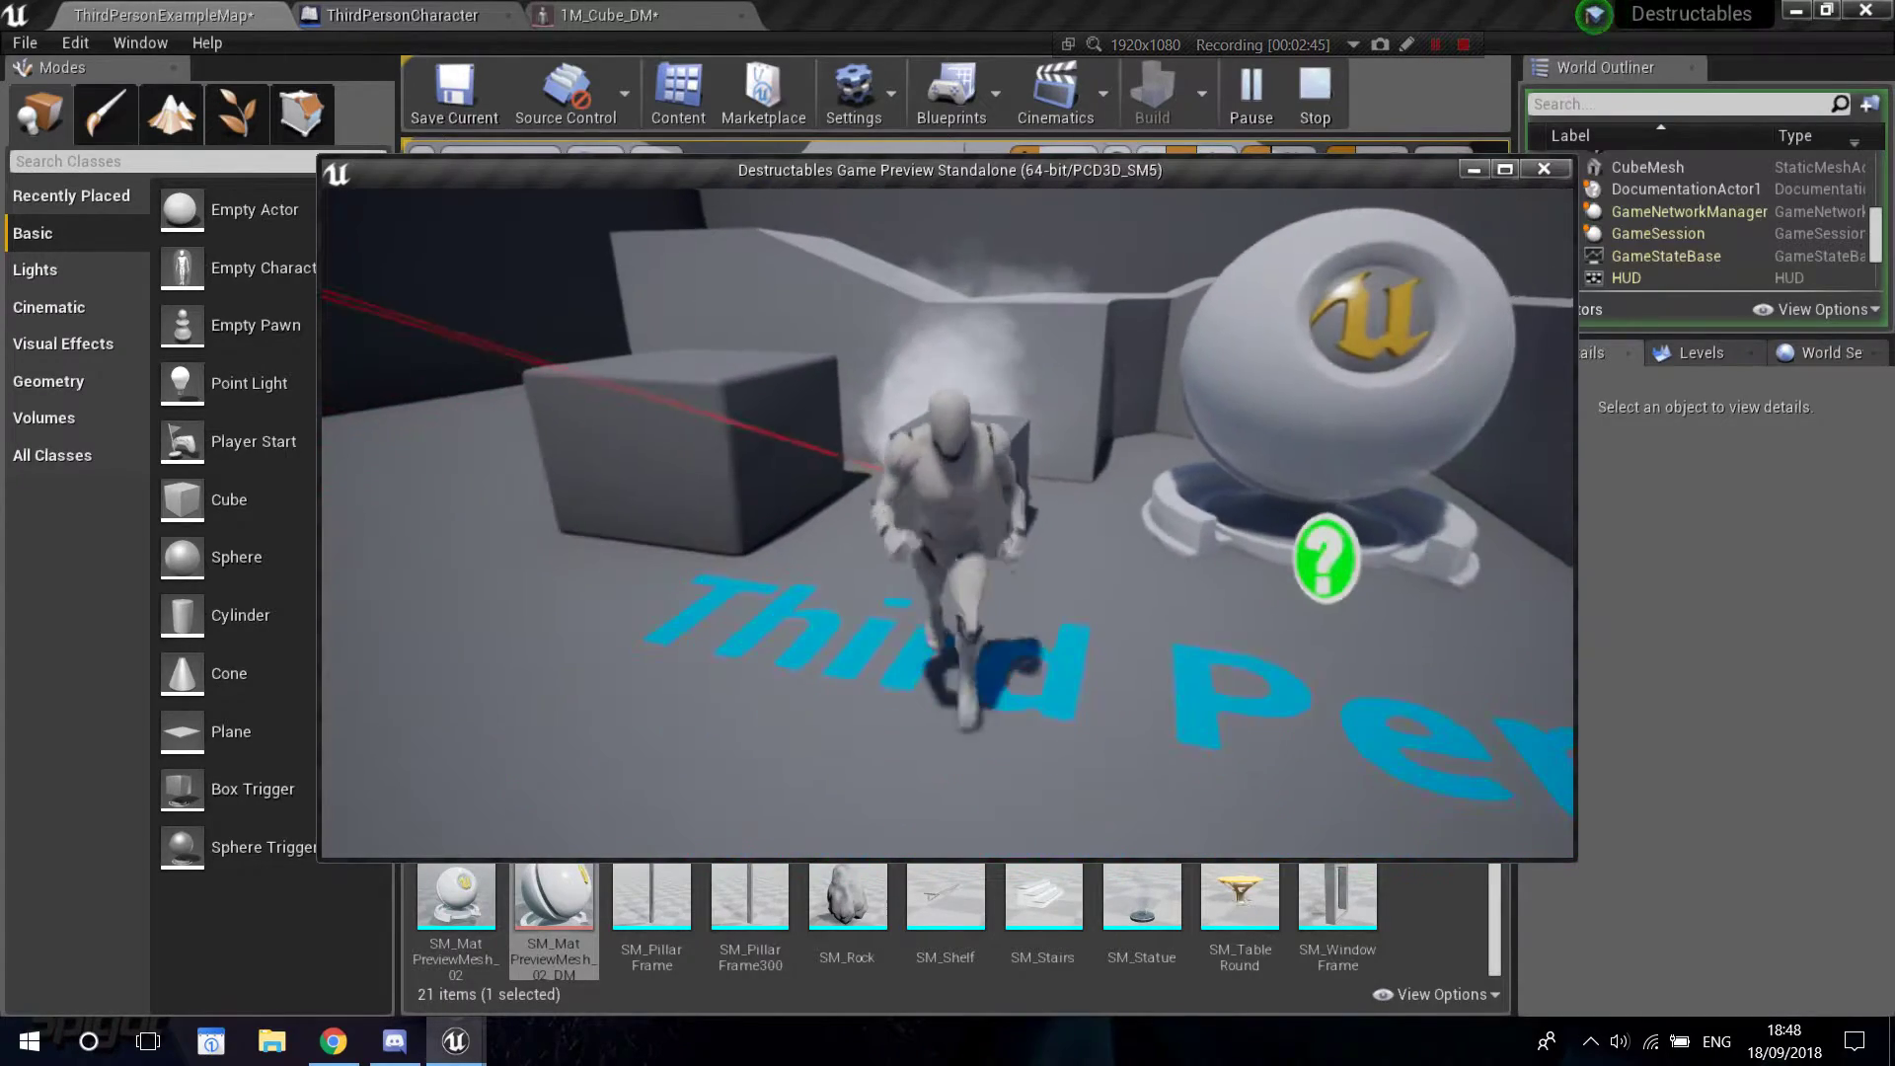
key(w)
key(w)
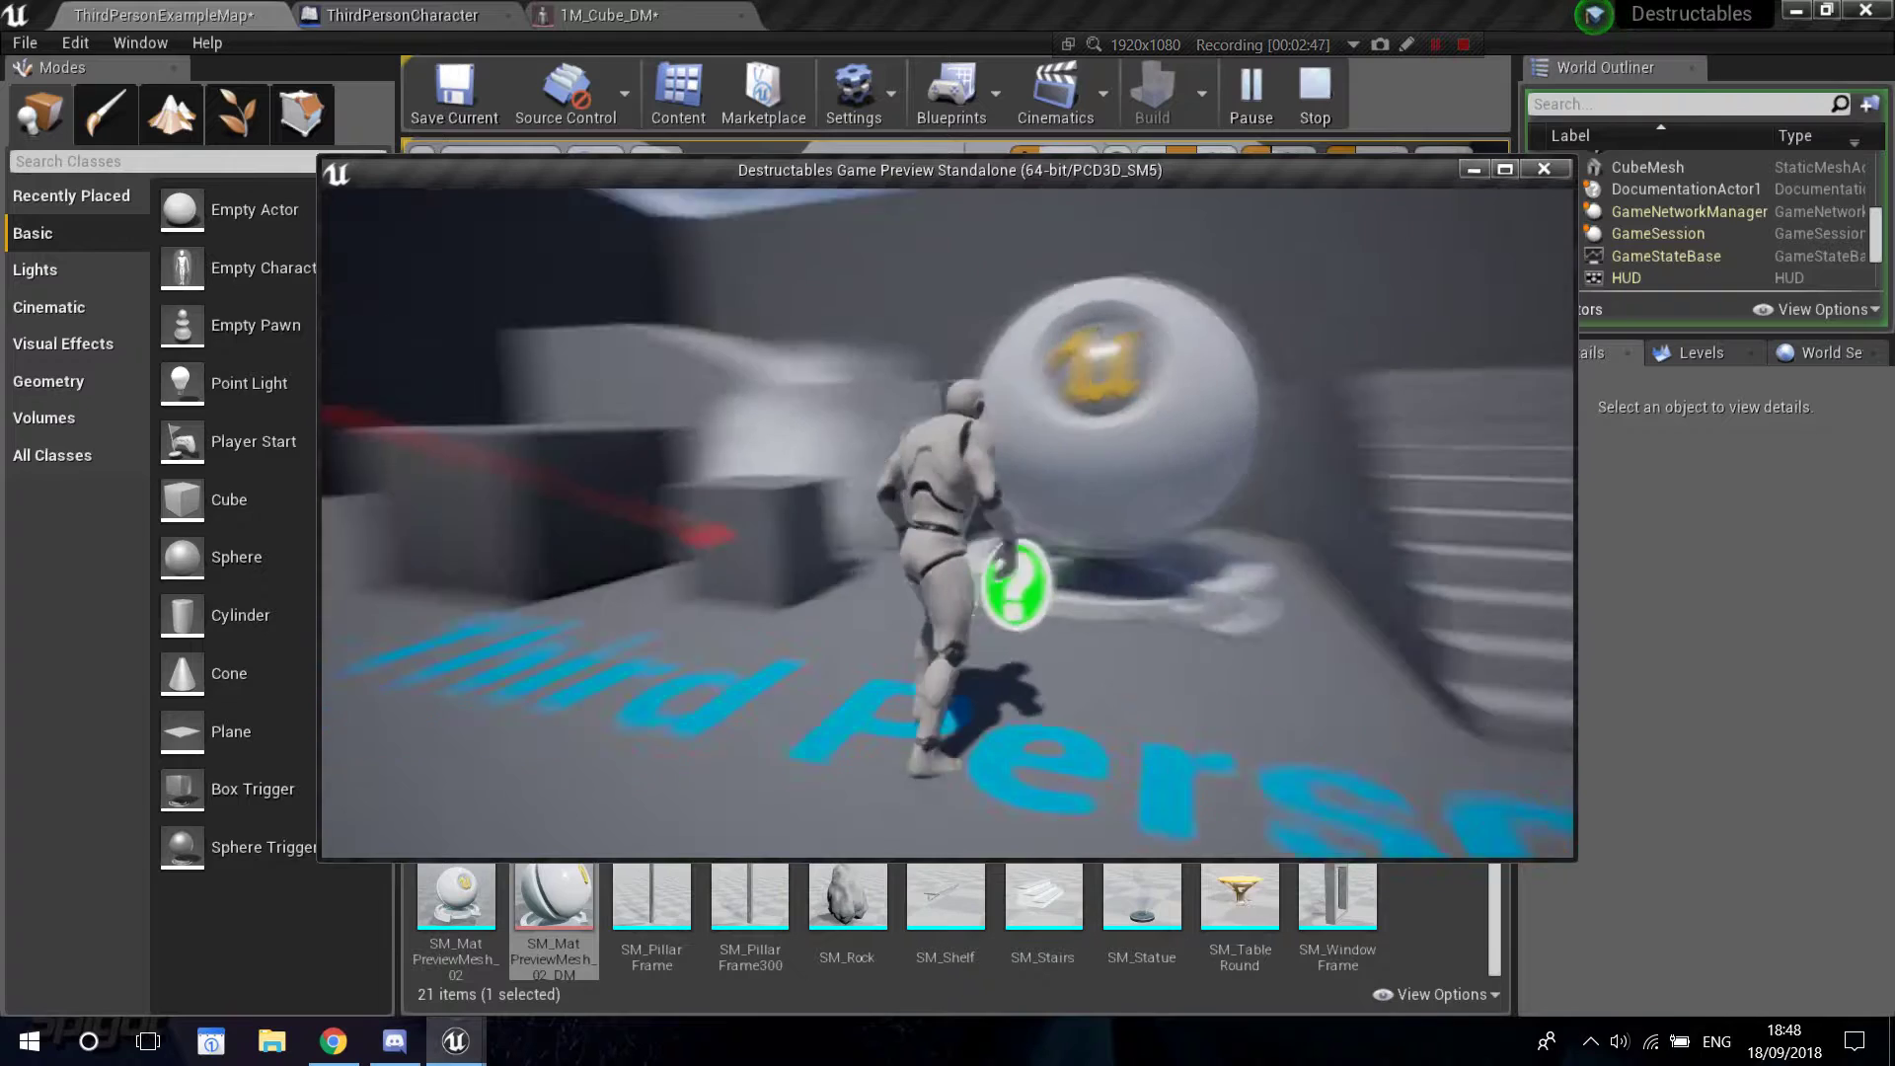
key(Escape)
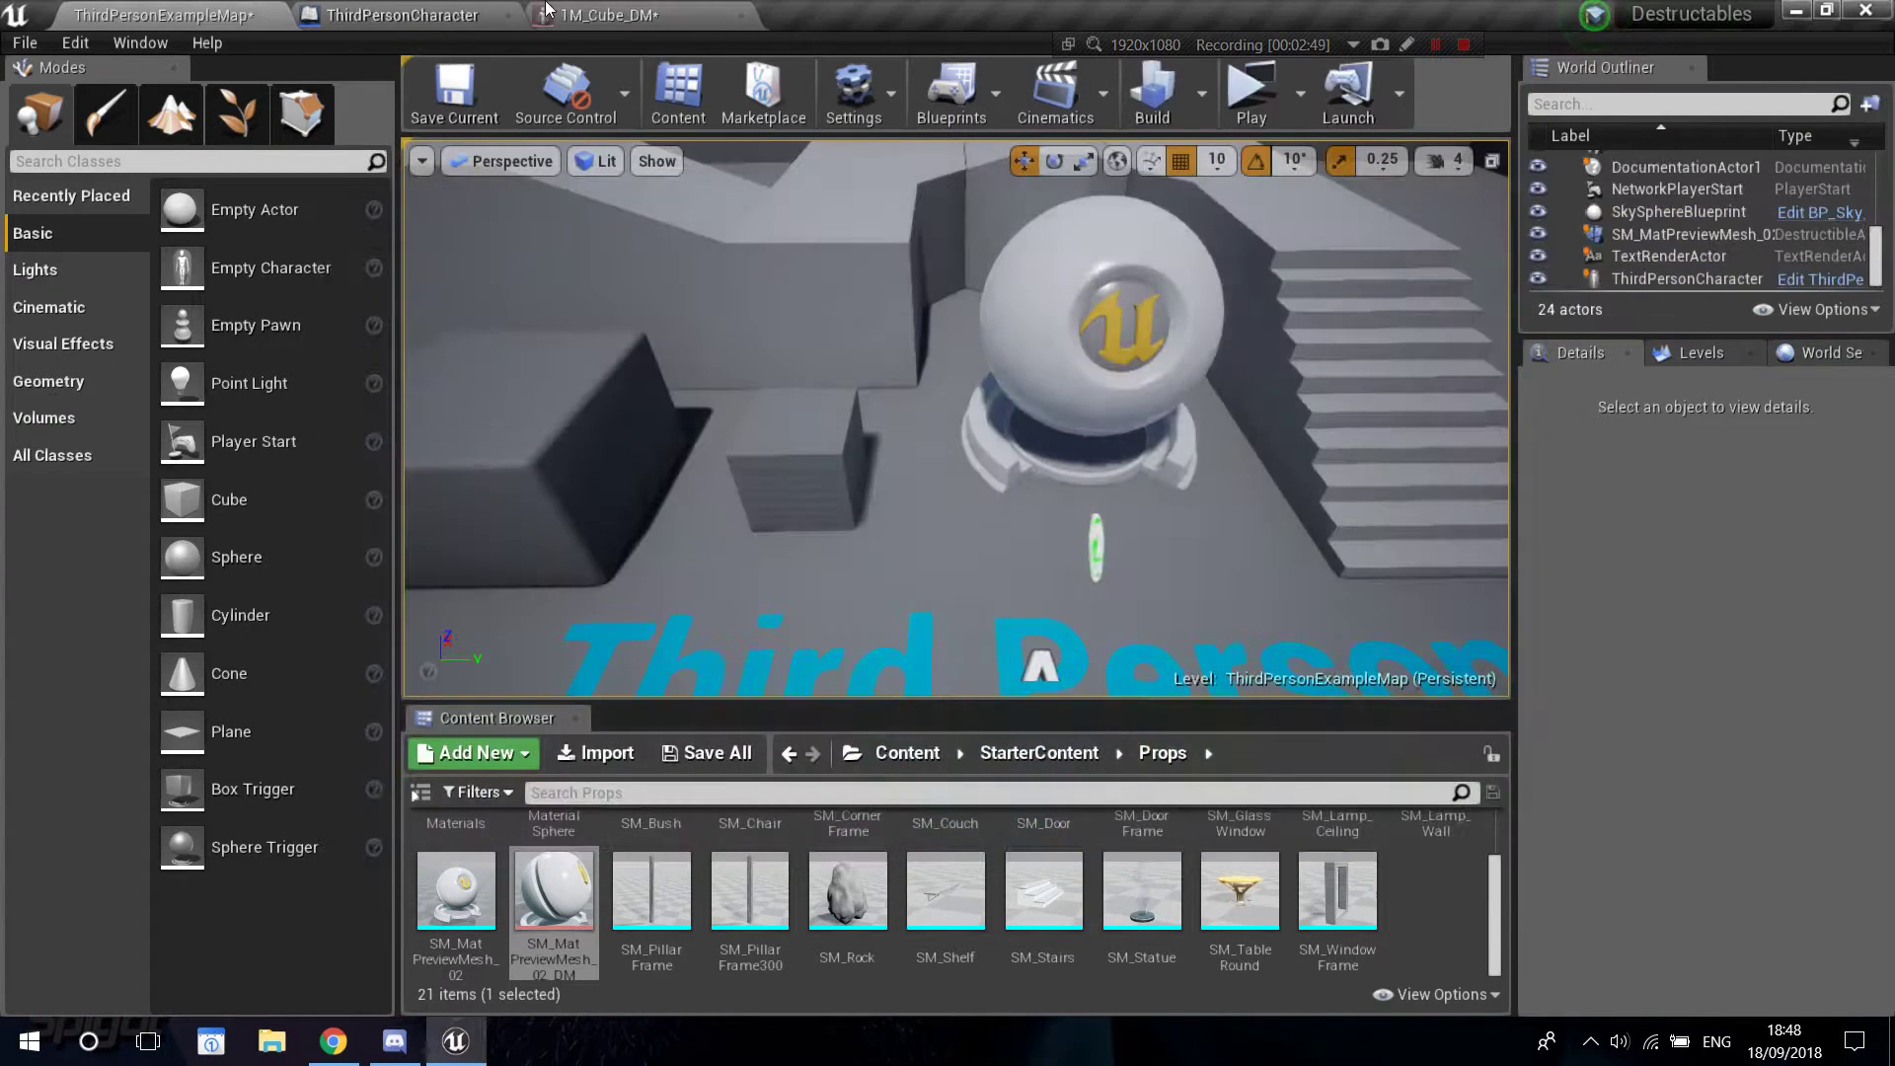
Turn off the Asset Defined Support and Crumble Smallest Chunks flags in TM_Cube_DM's destructible settings.
click(609, 15)
scroll(1519, 476, up, 10)
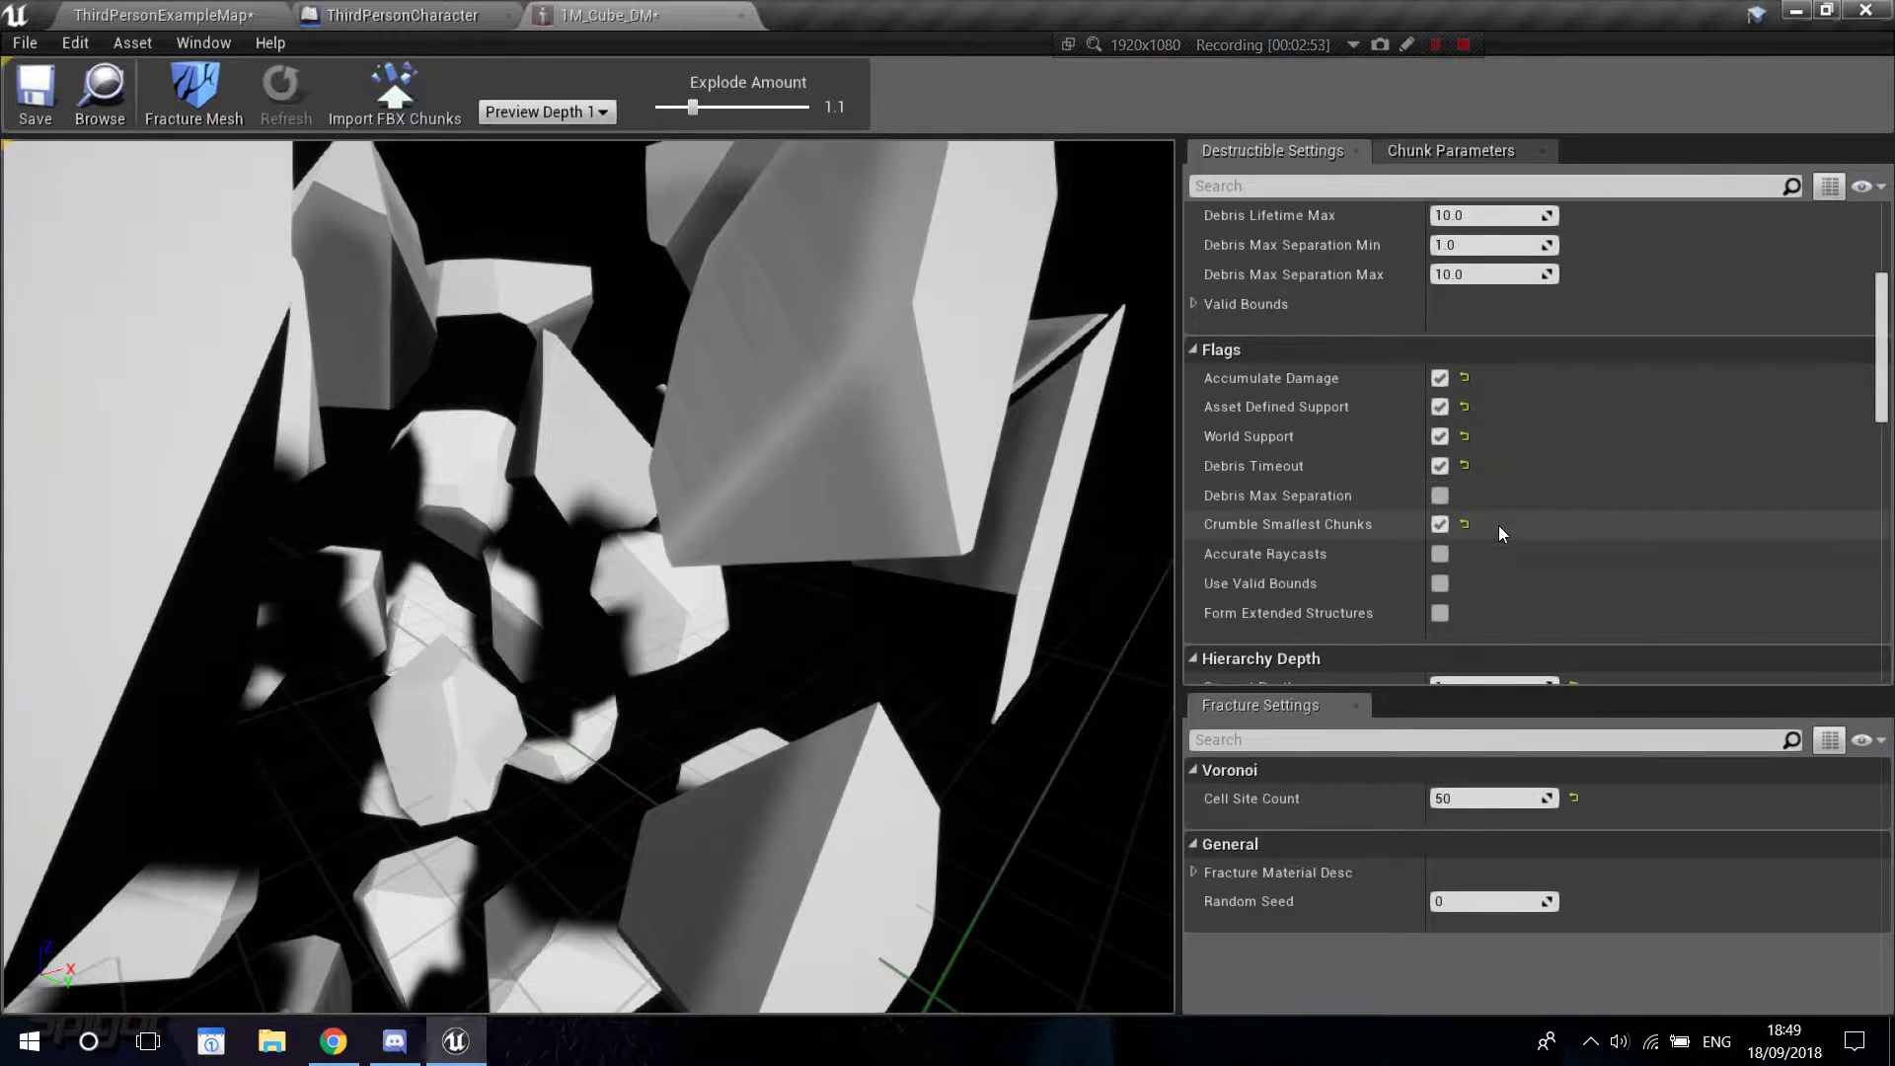
scroll(1498, 533, up, 2)
scroll(1498, 525, up, 6)
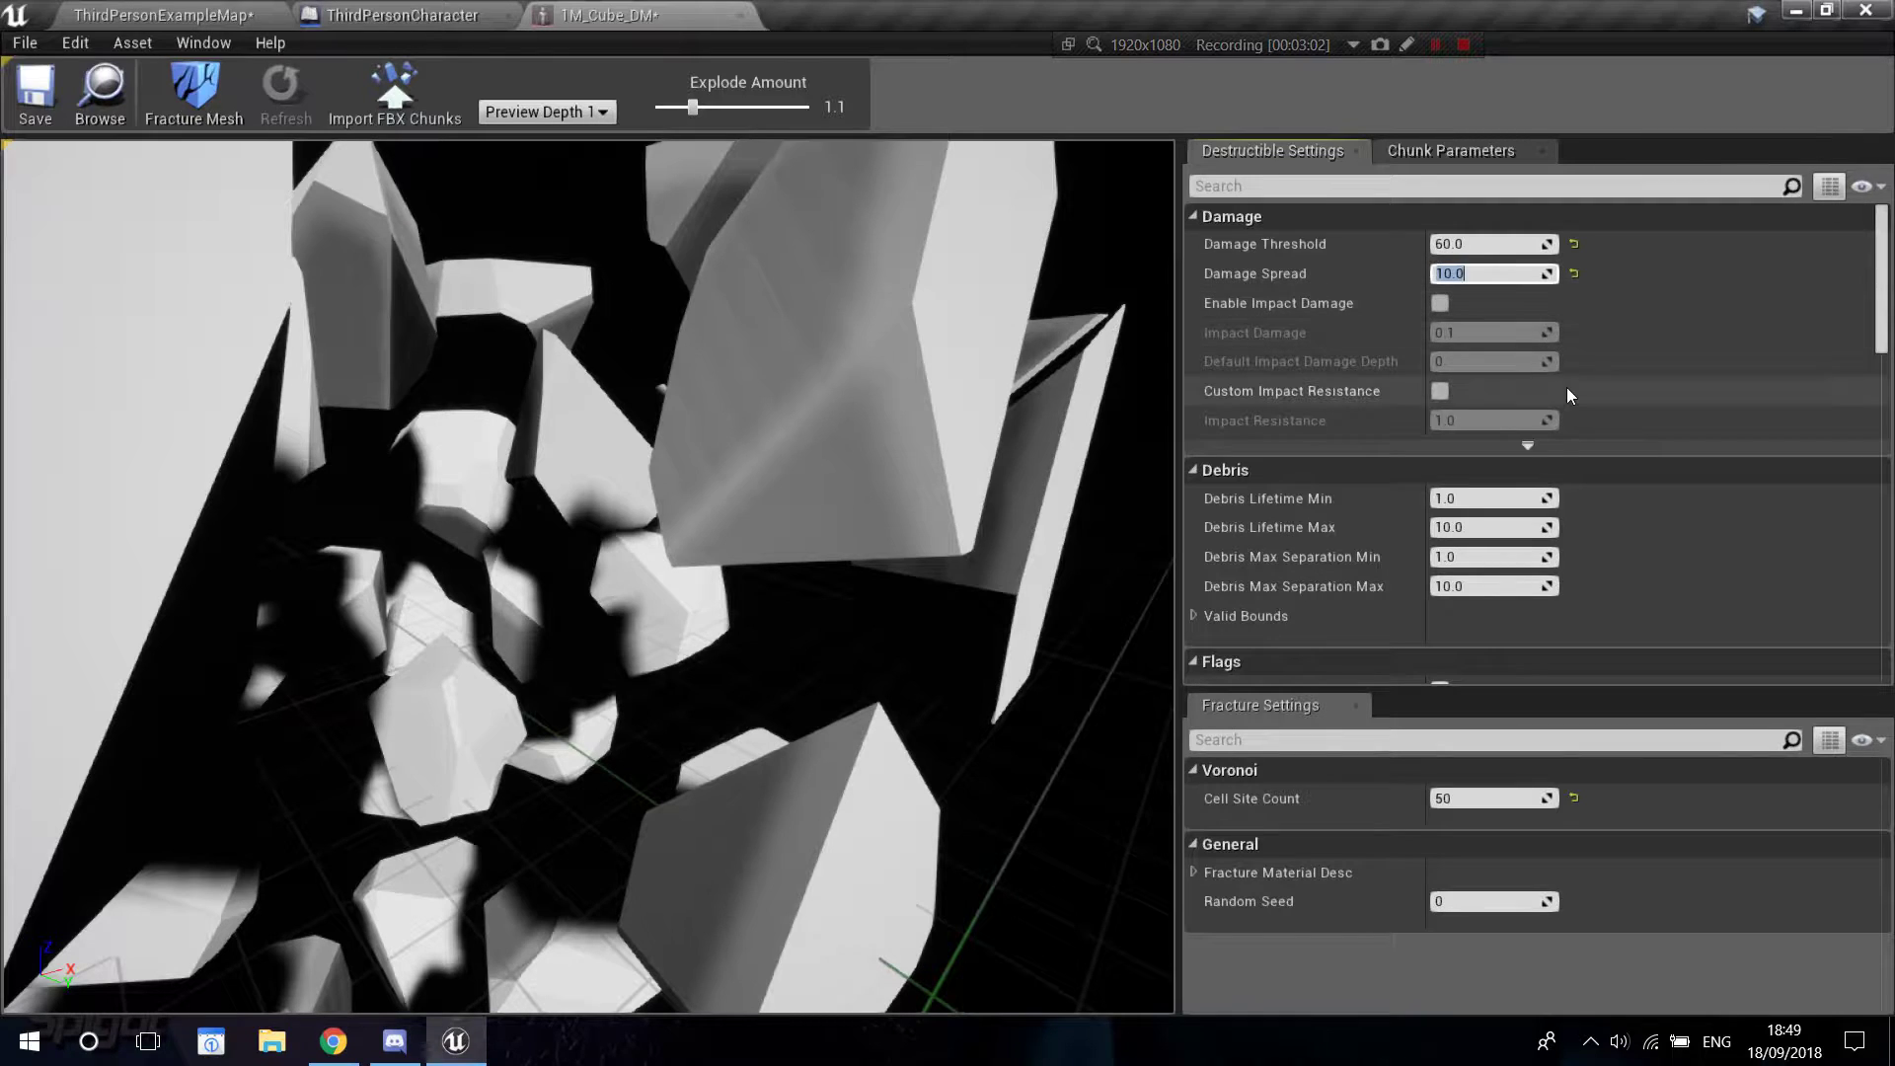
scroll(1567, 385, down, 2)
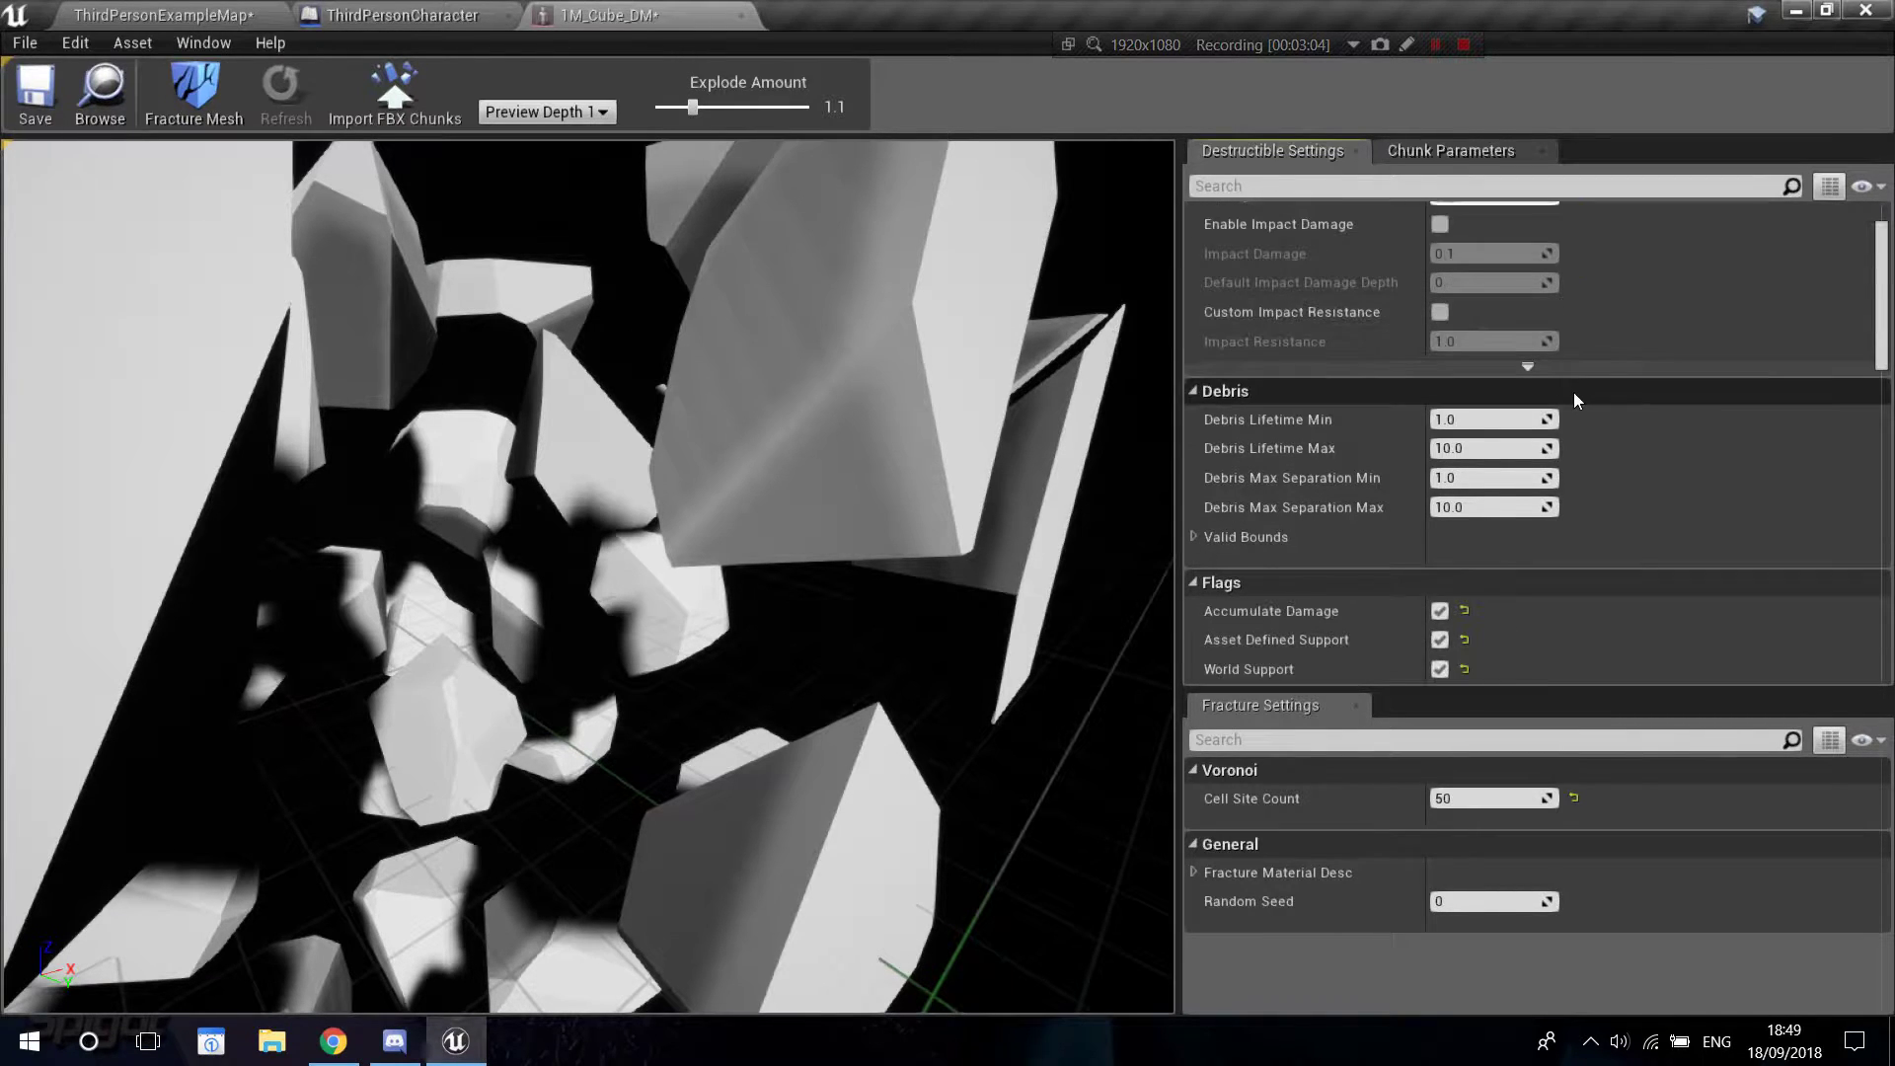
scroll(1575, 396, down, 3)
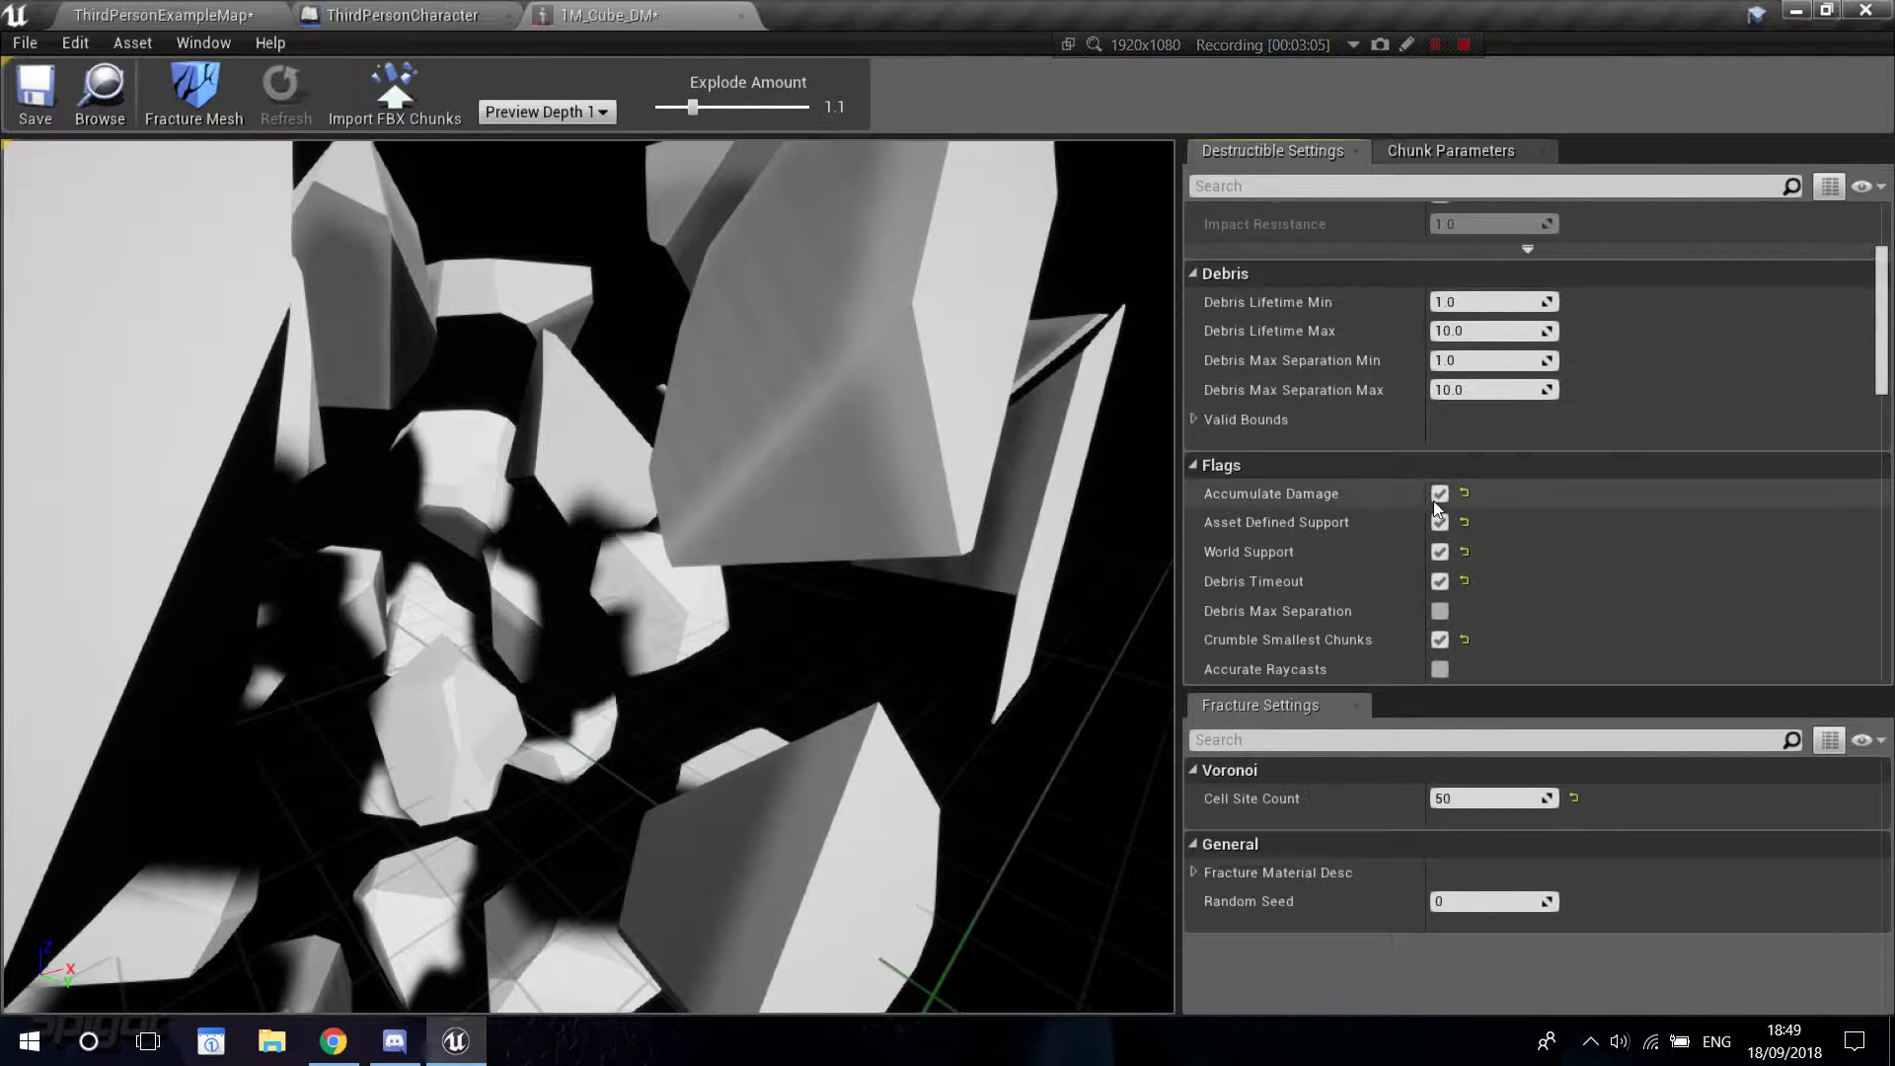
mouse_move(1302, 529)
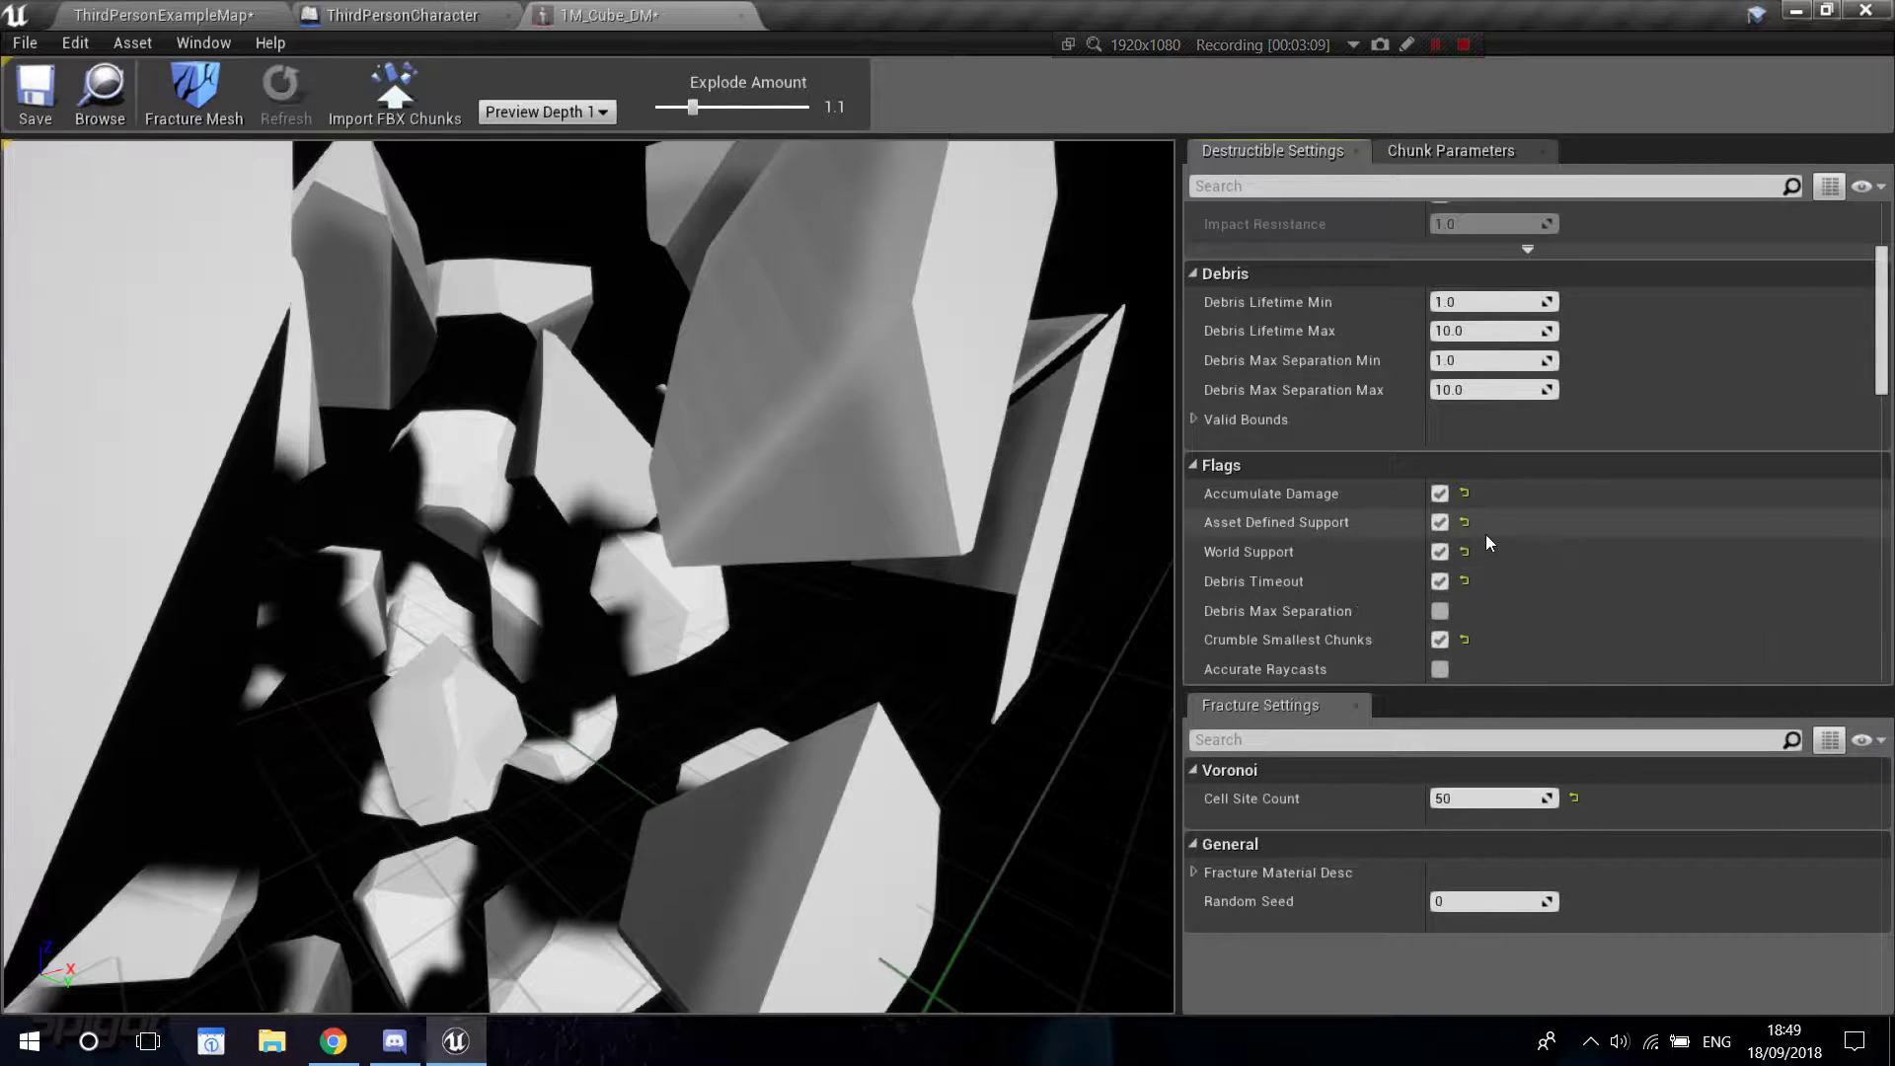
click(1440, 524)
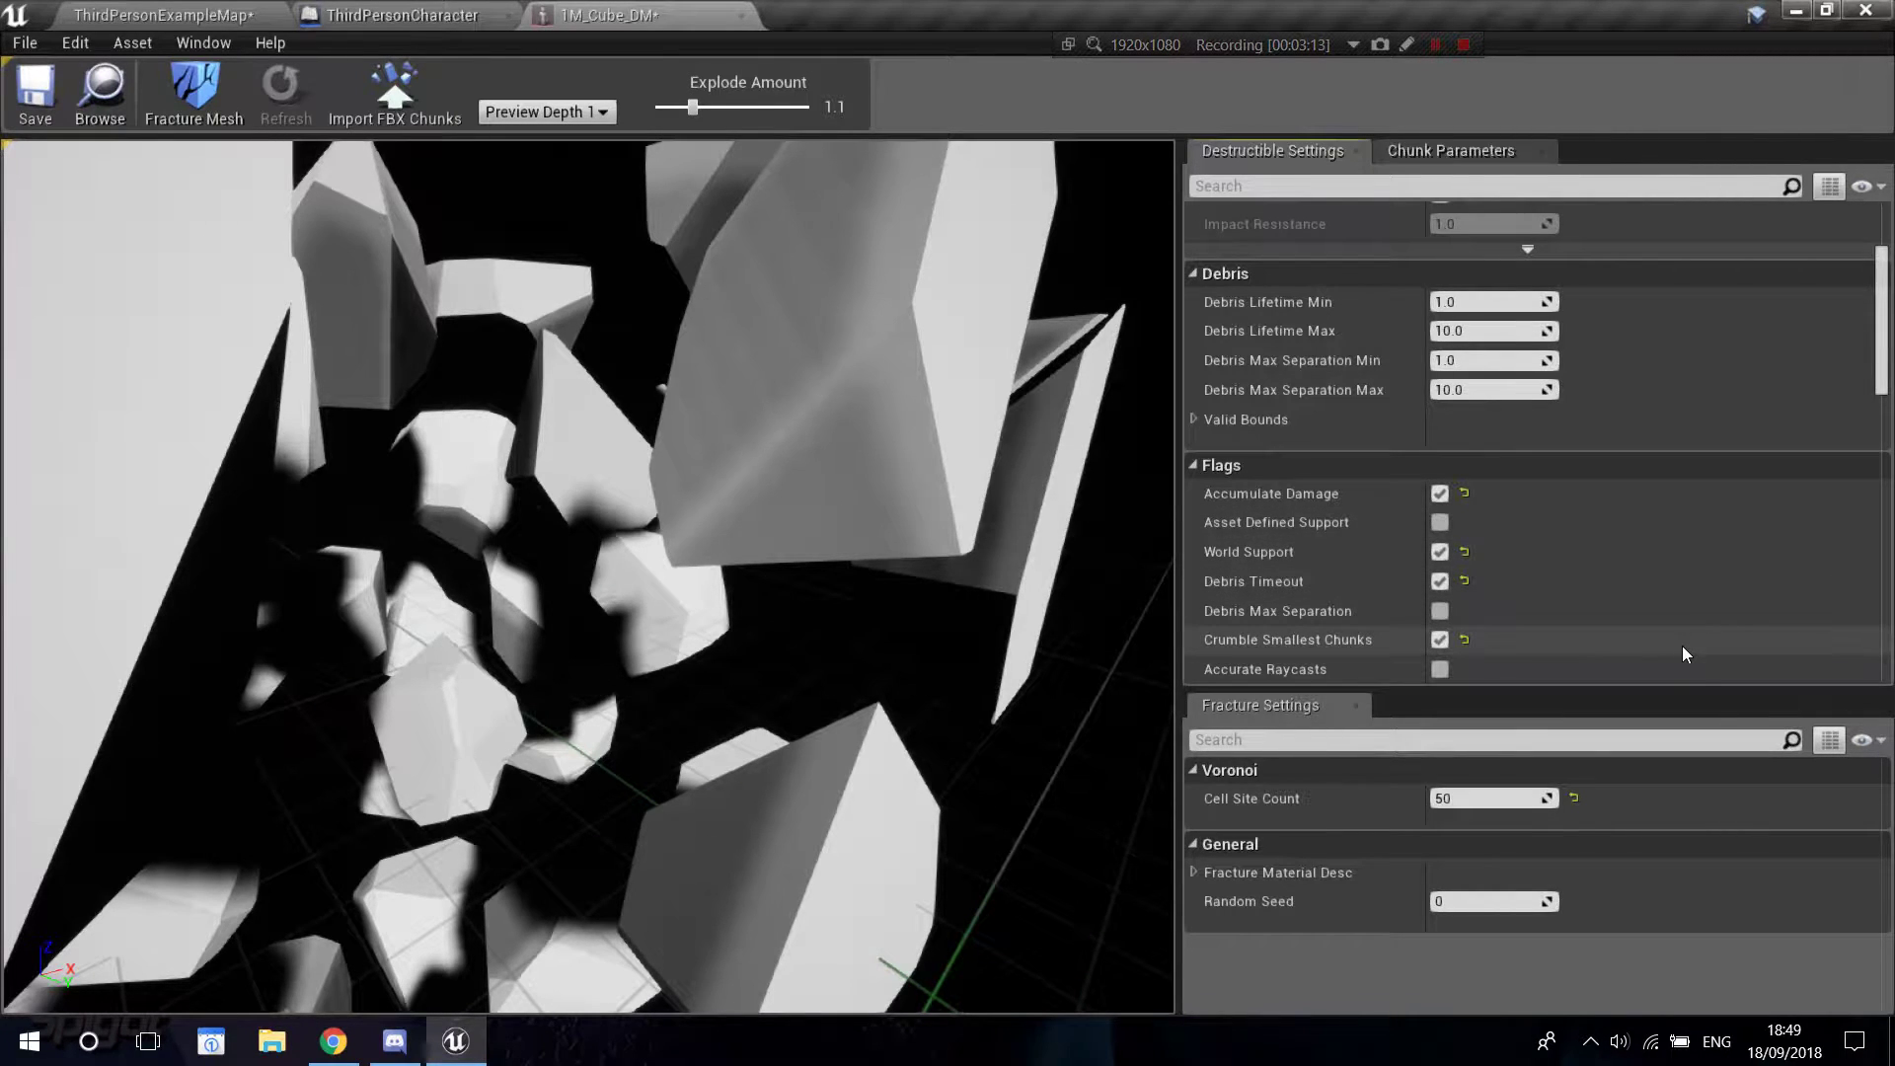
mouse_move(1320, 642)
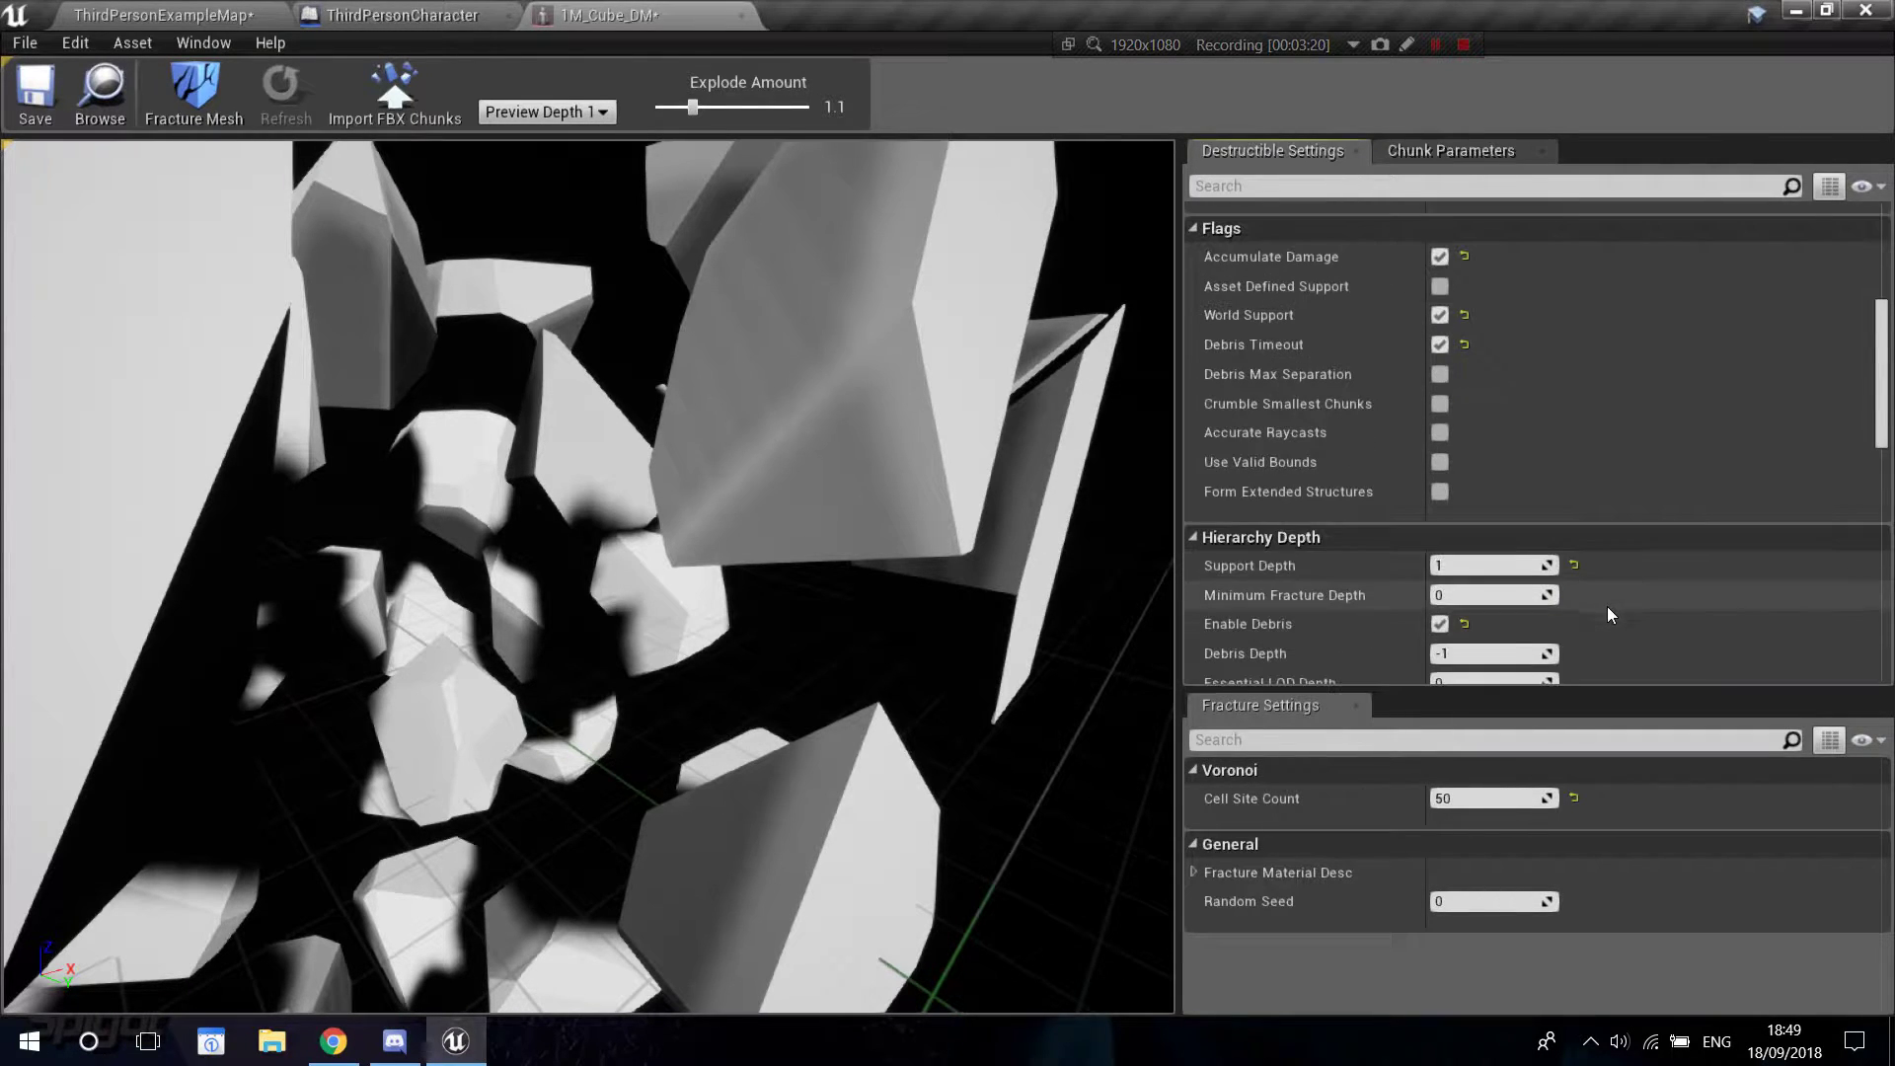
Disable Enable Debris in the cube mesh's hierarchy depth settings and save the asset.
mouse_move(1274, 579)
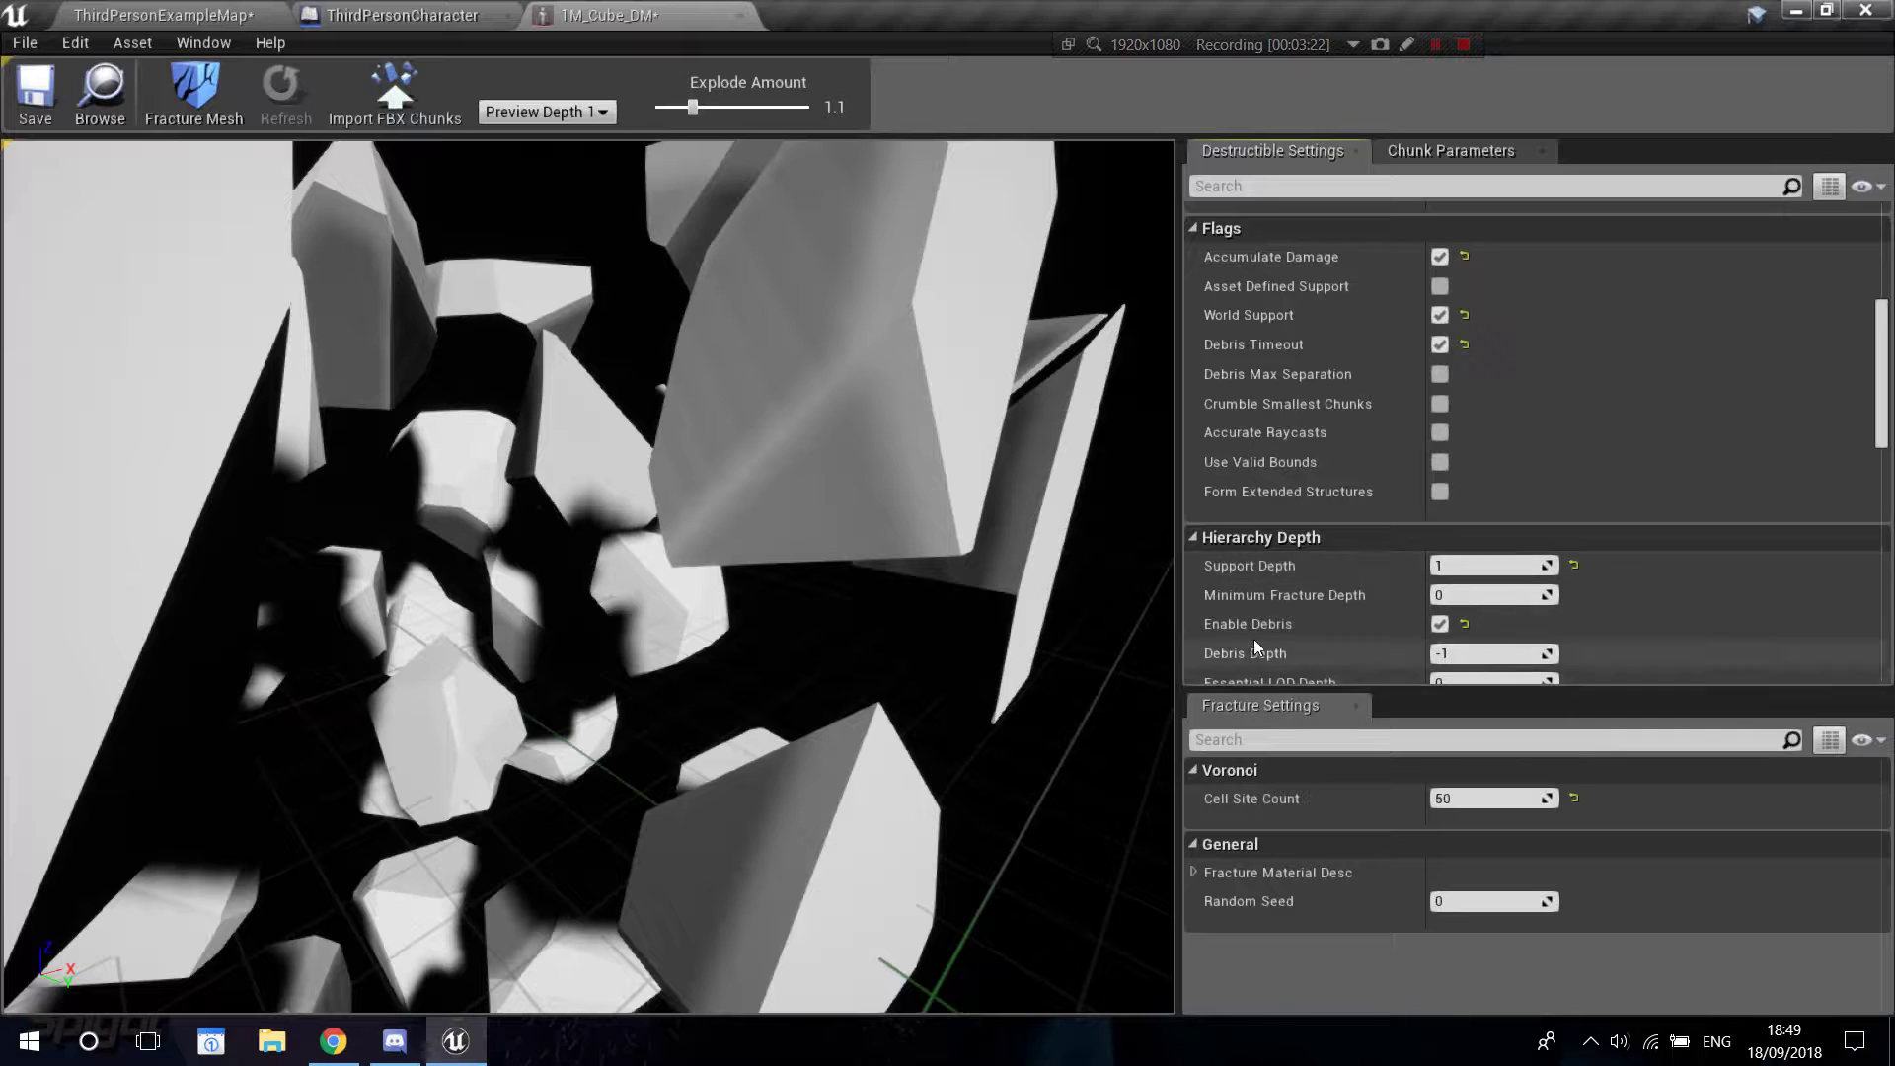
mouse_move(1242, 625)
scroll(1499, 659, down, 2)
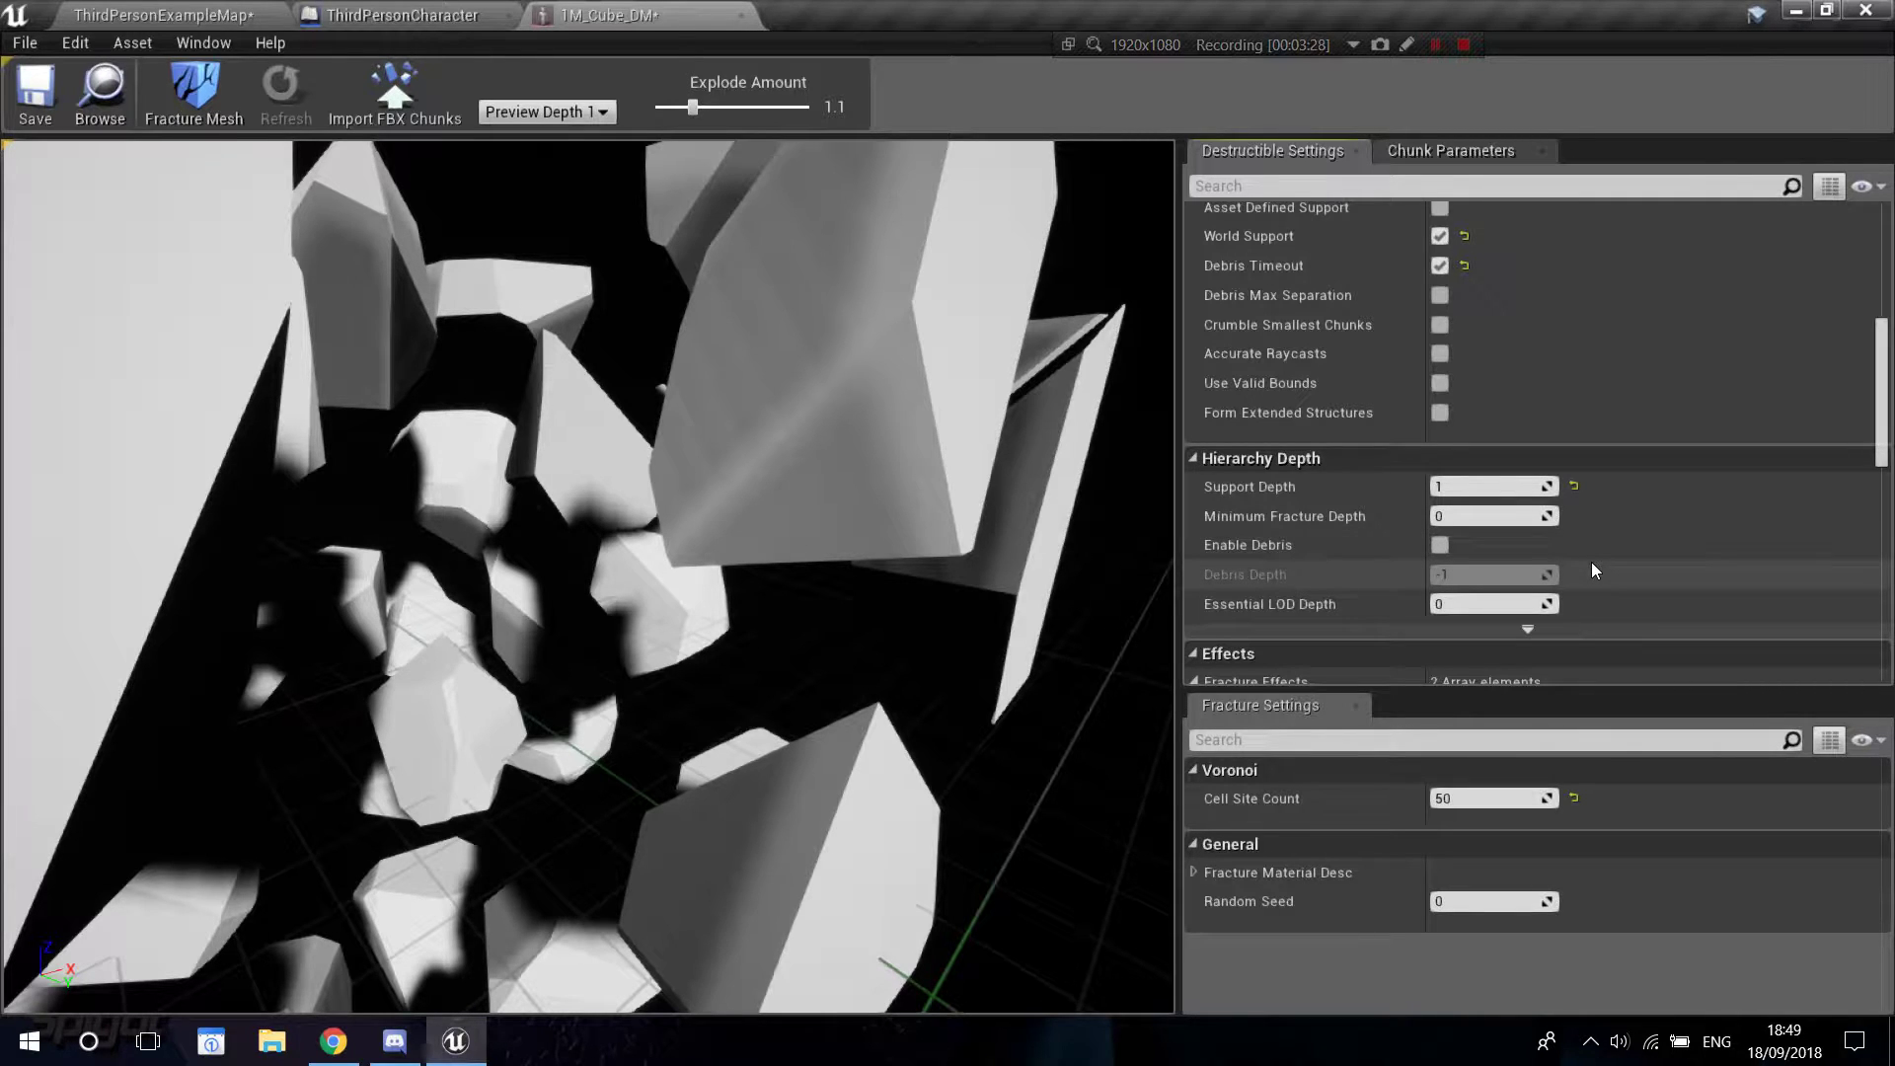
Play-test the cube's destruction in the example level with the changed flags and debris setting, and stop the preview.
click(191, 12)
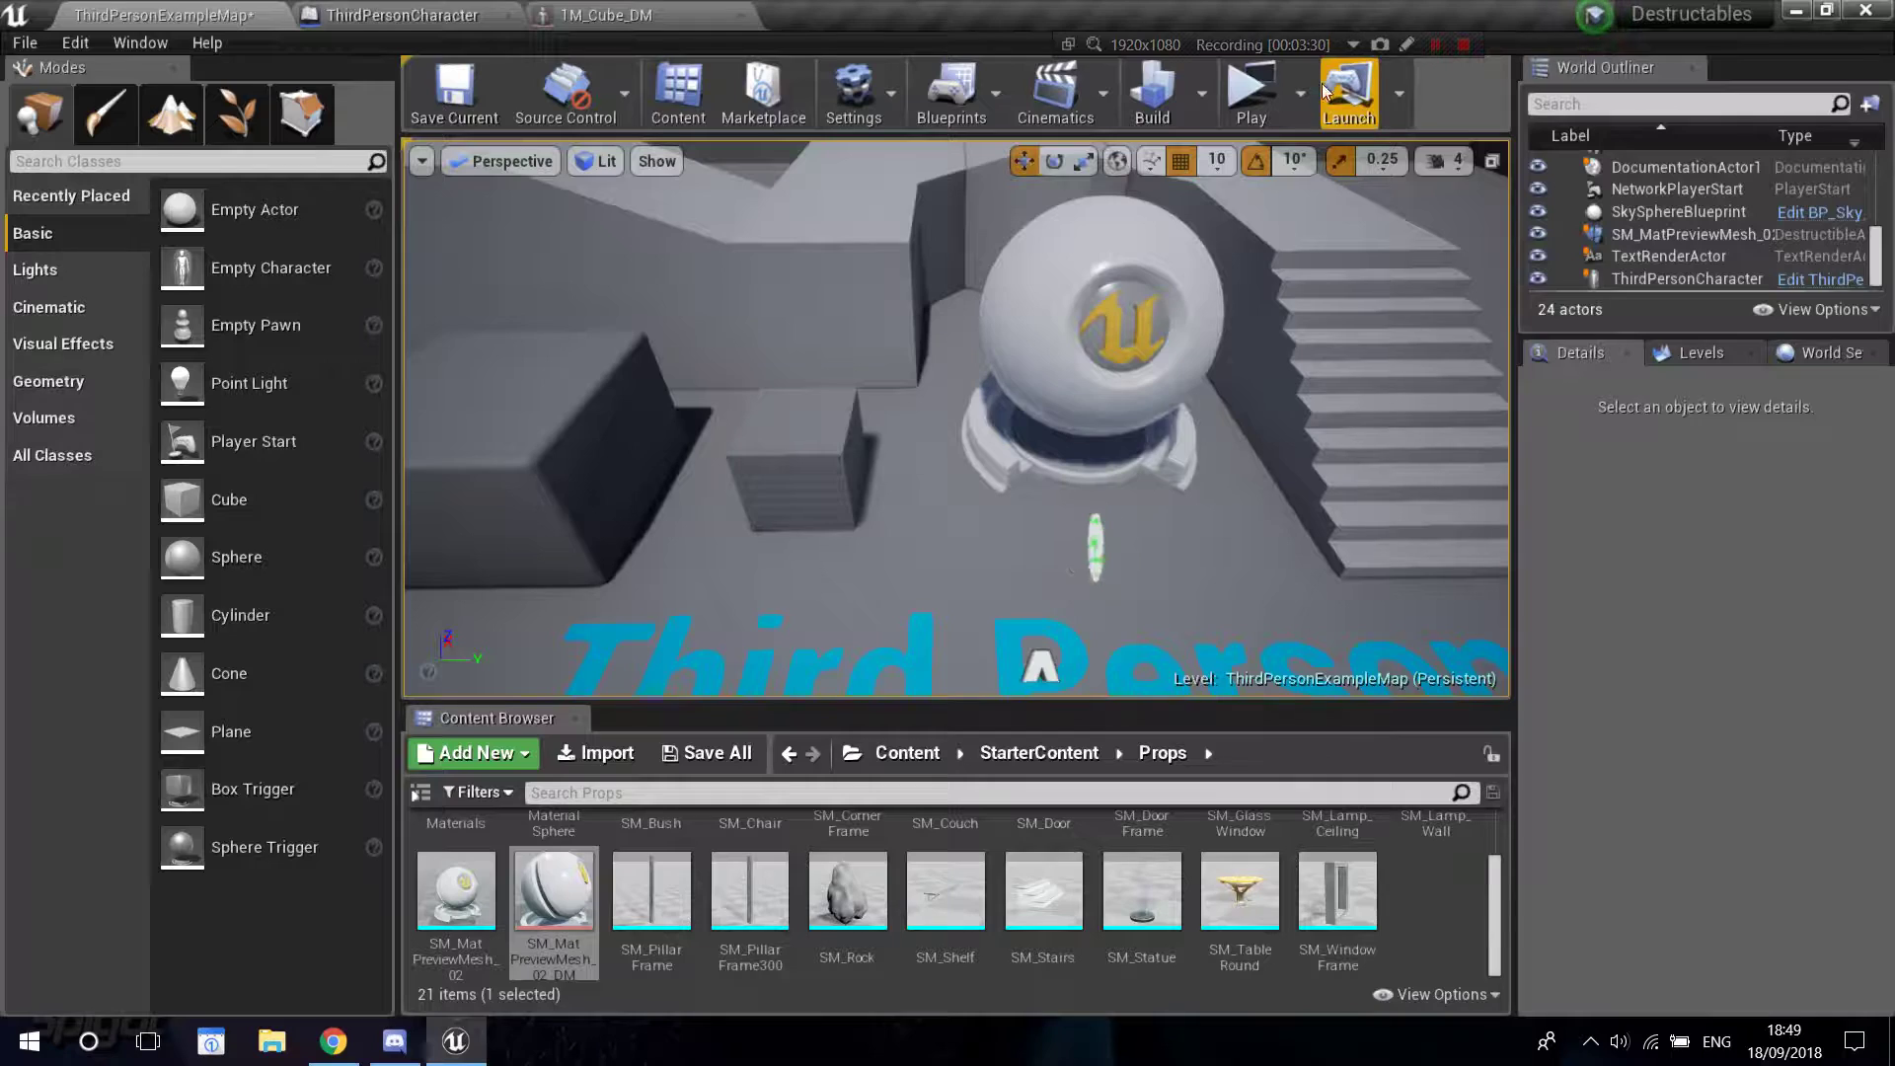
click(1245, 107)
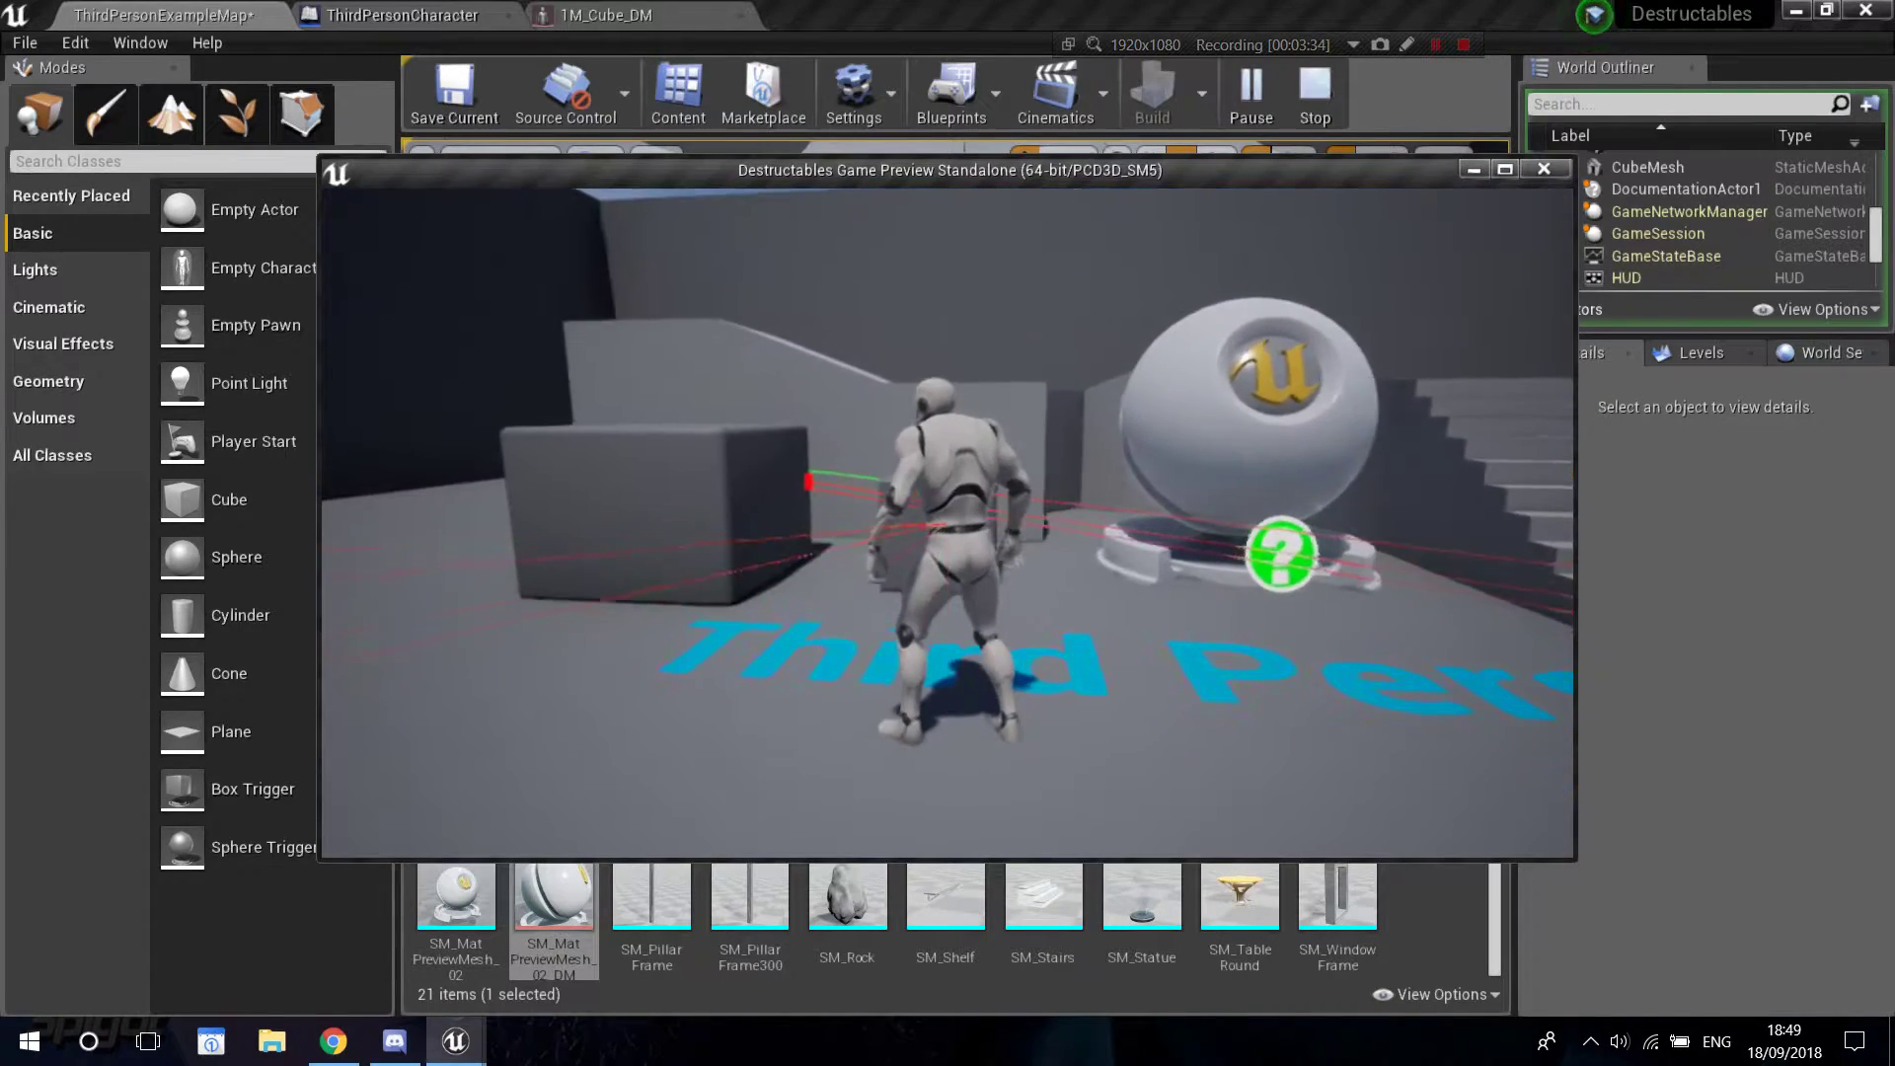
key(w)
key(s)
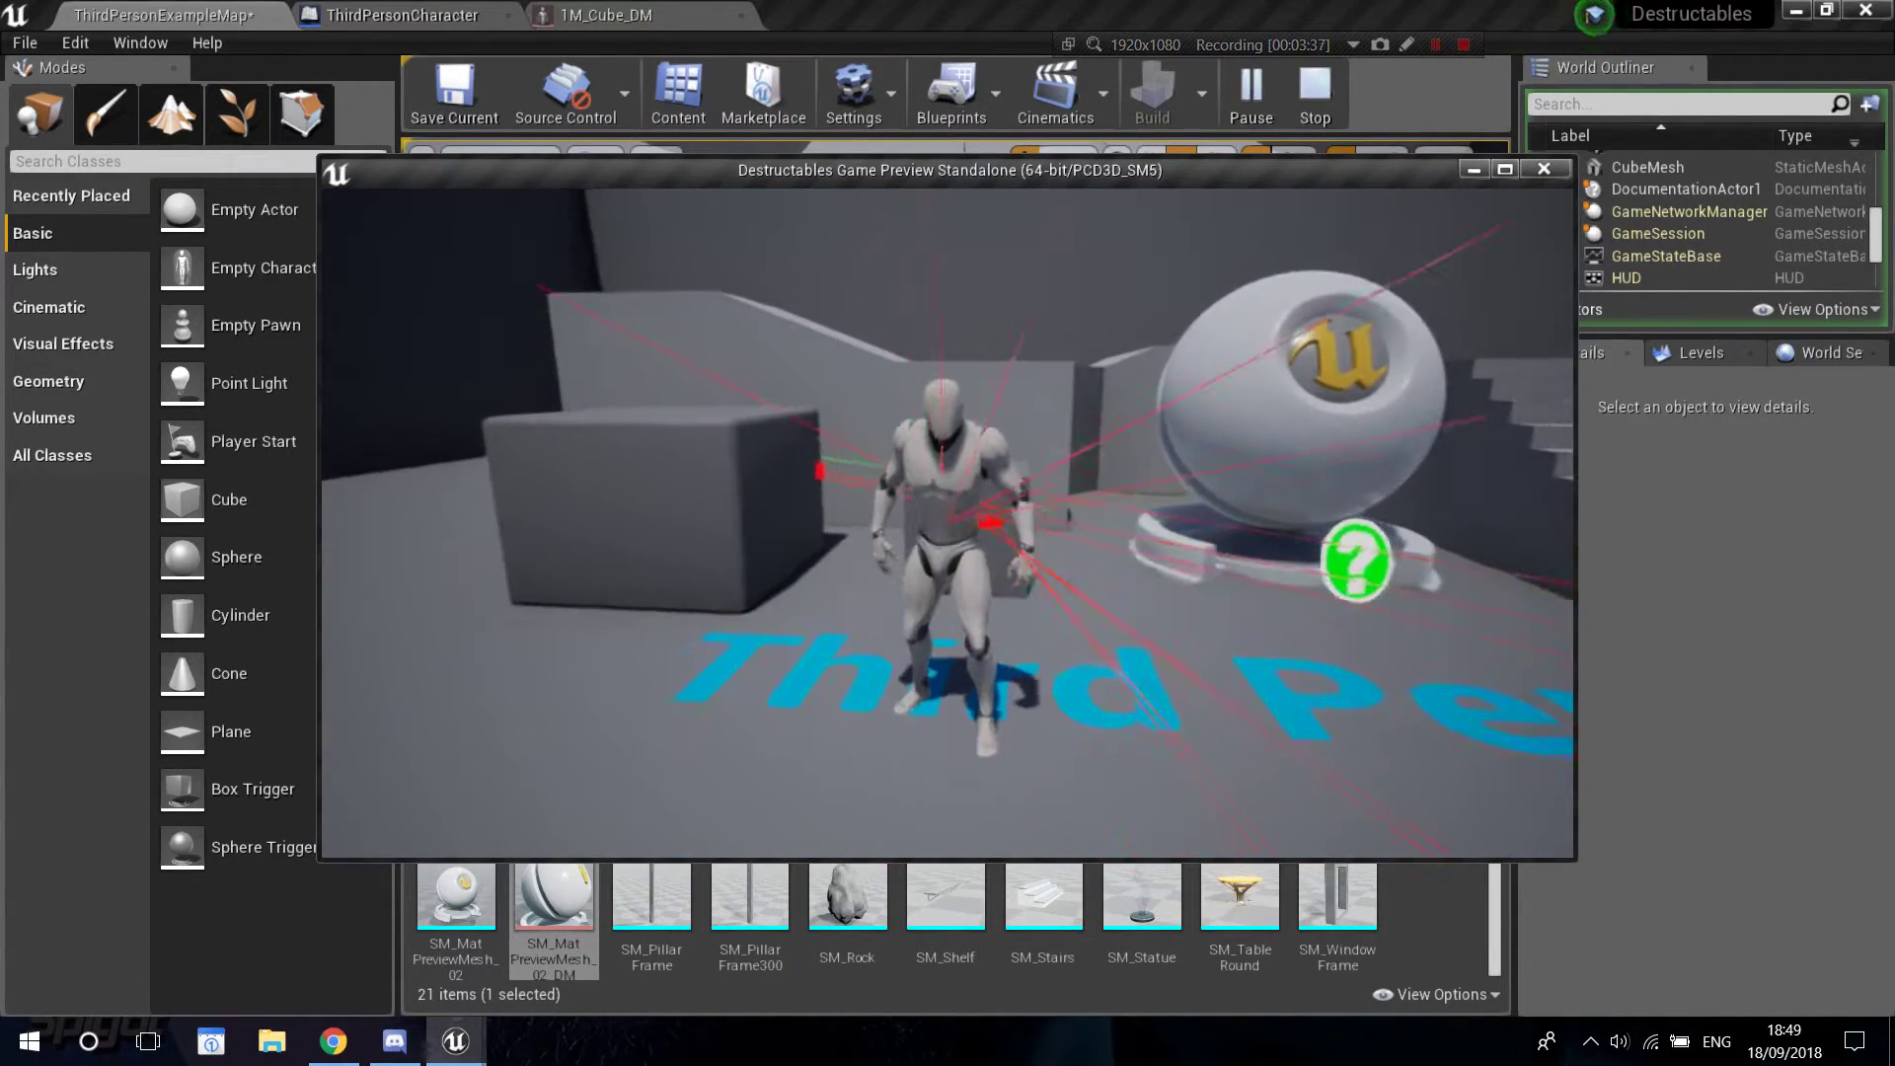
key(w)
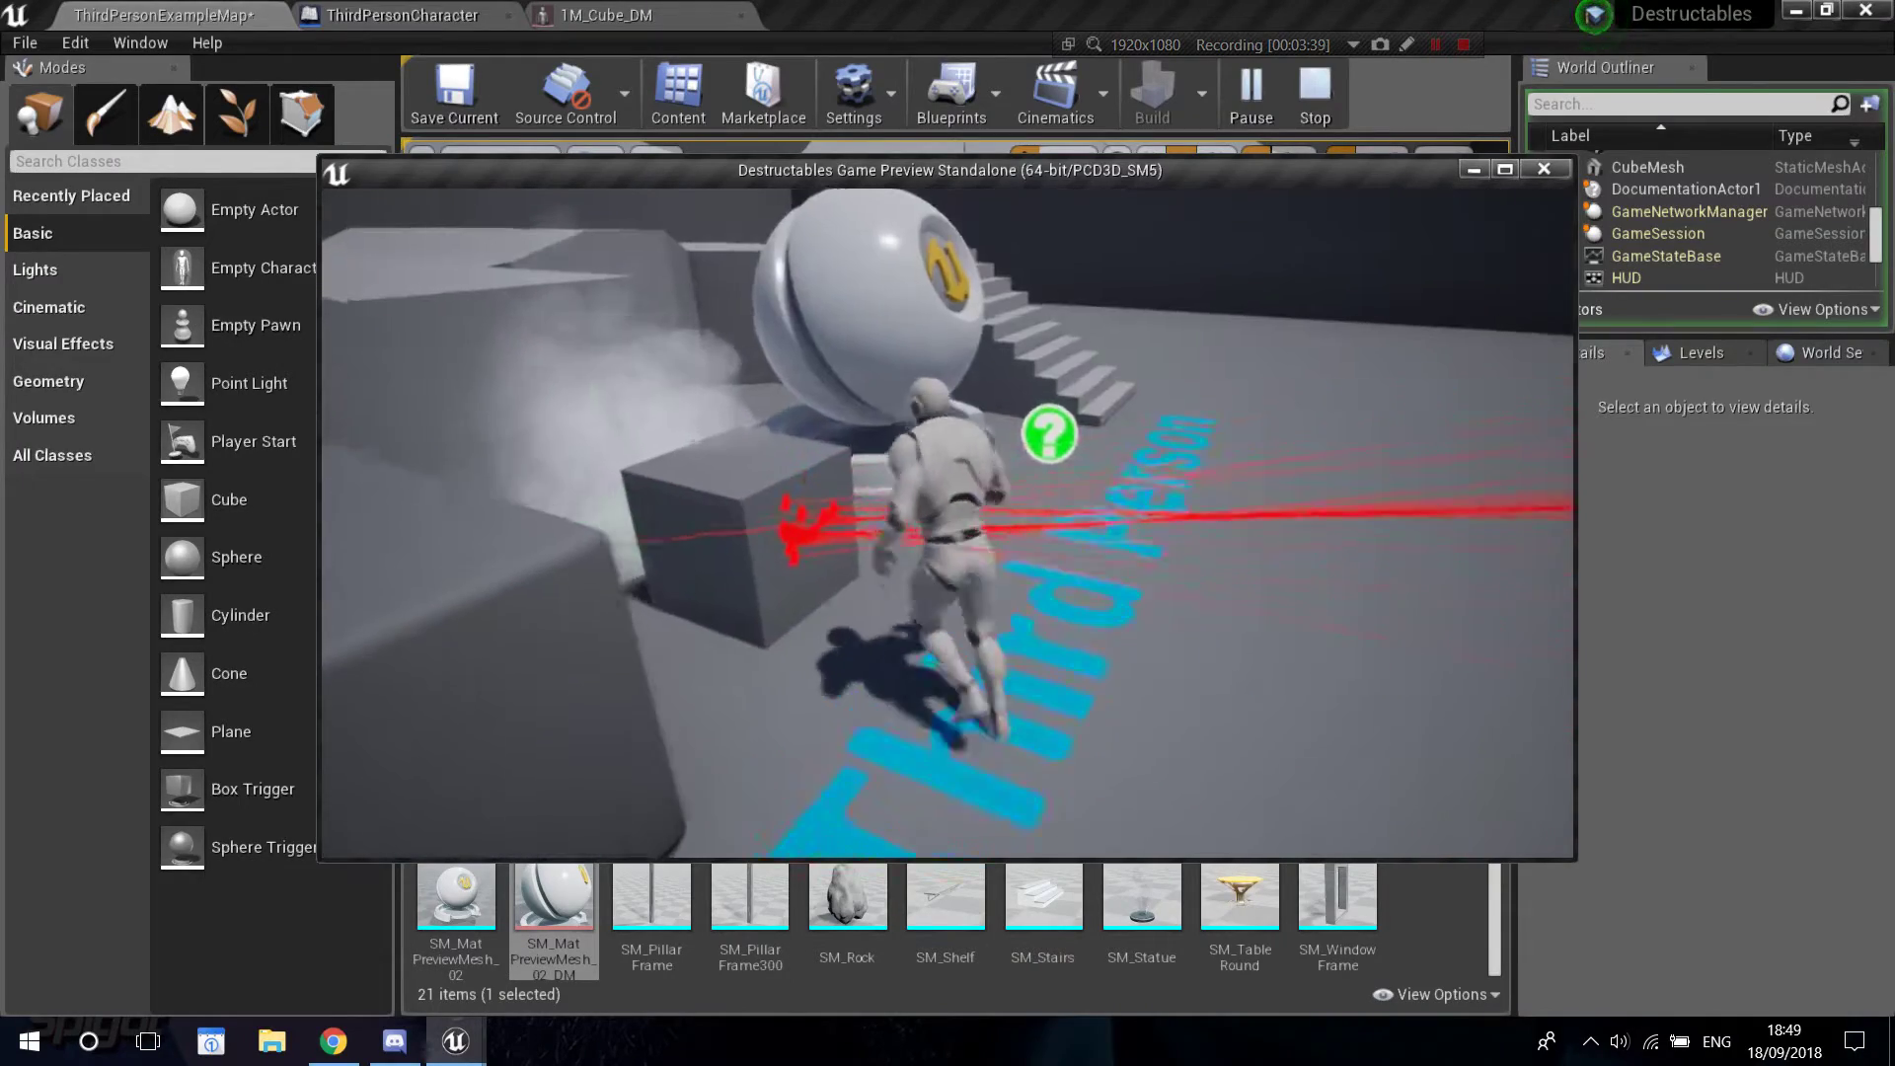
key(s)
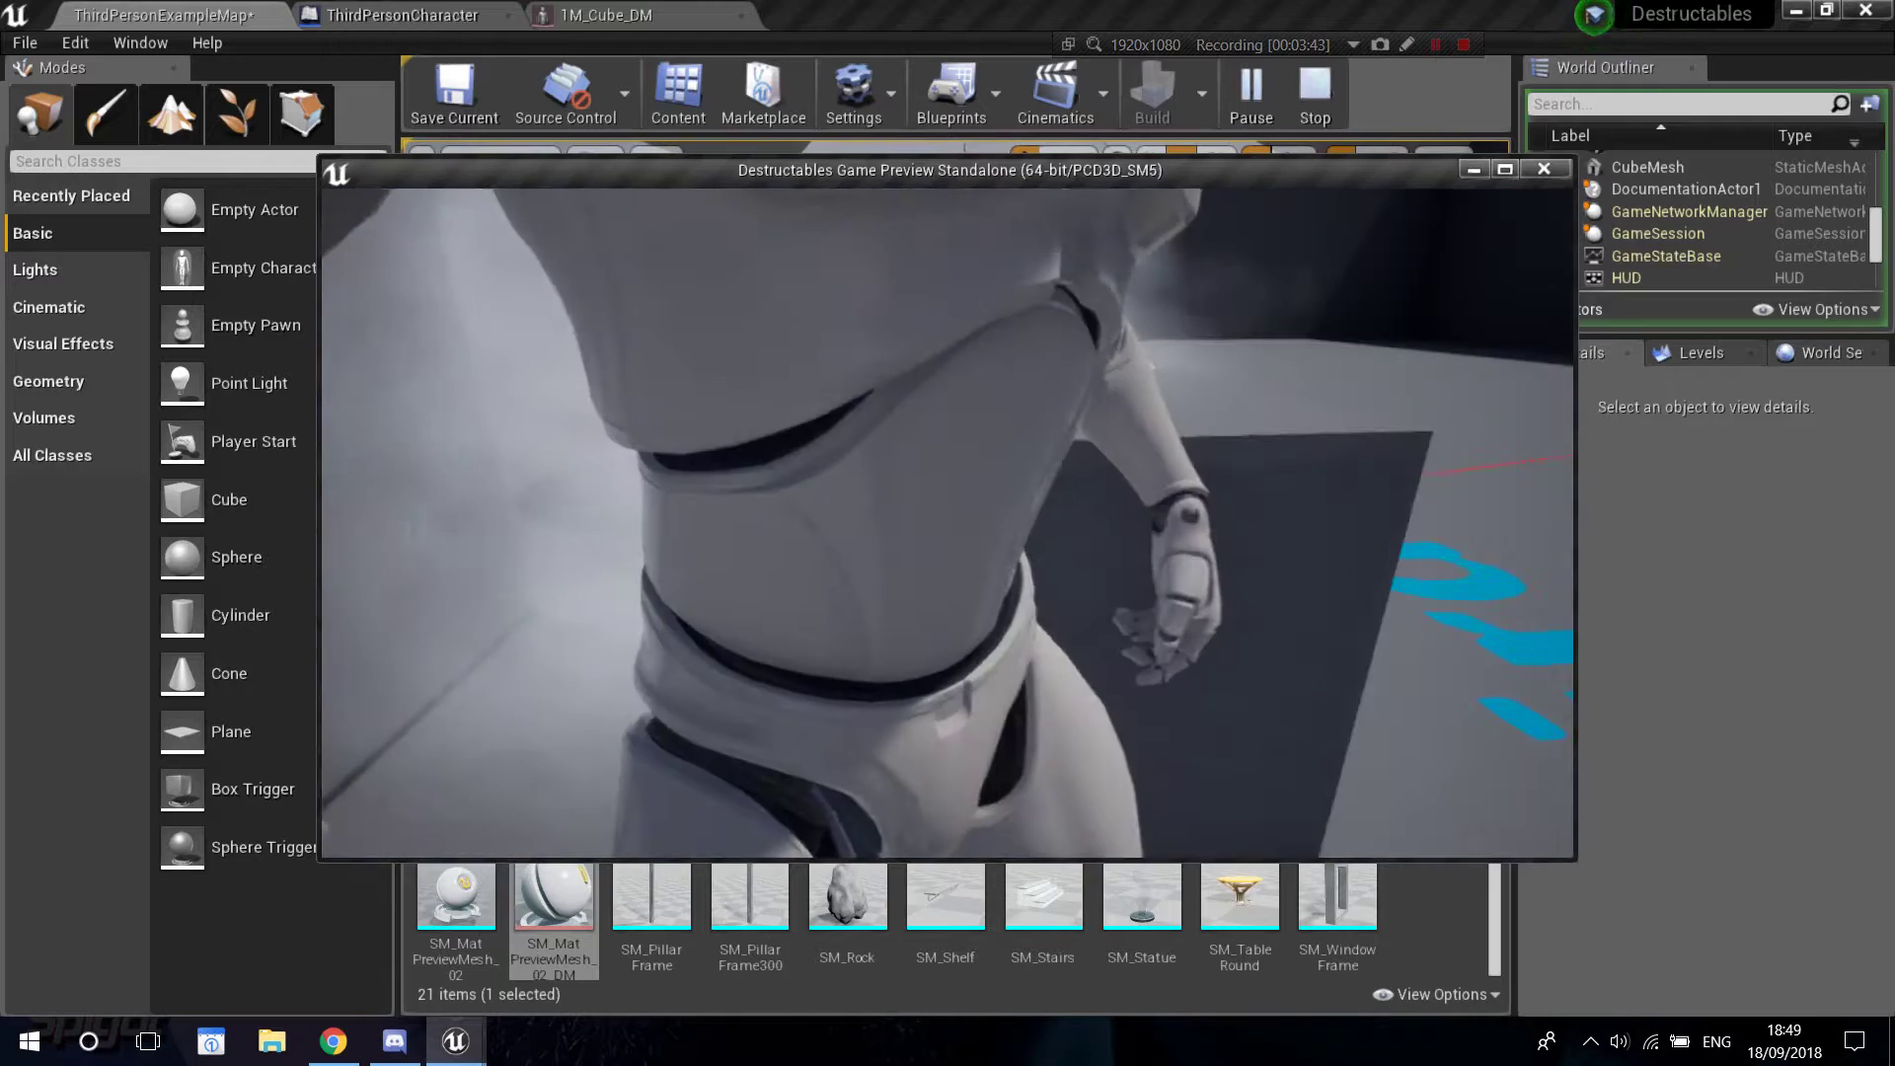
key(s)
key(s)
key(w)
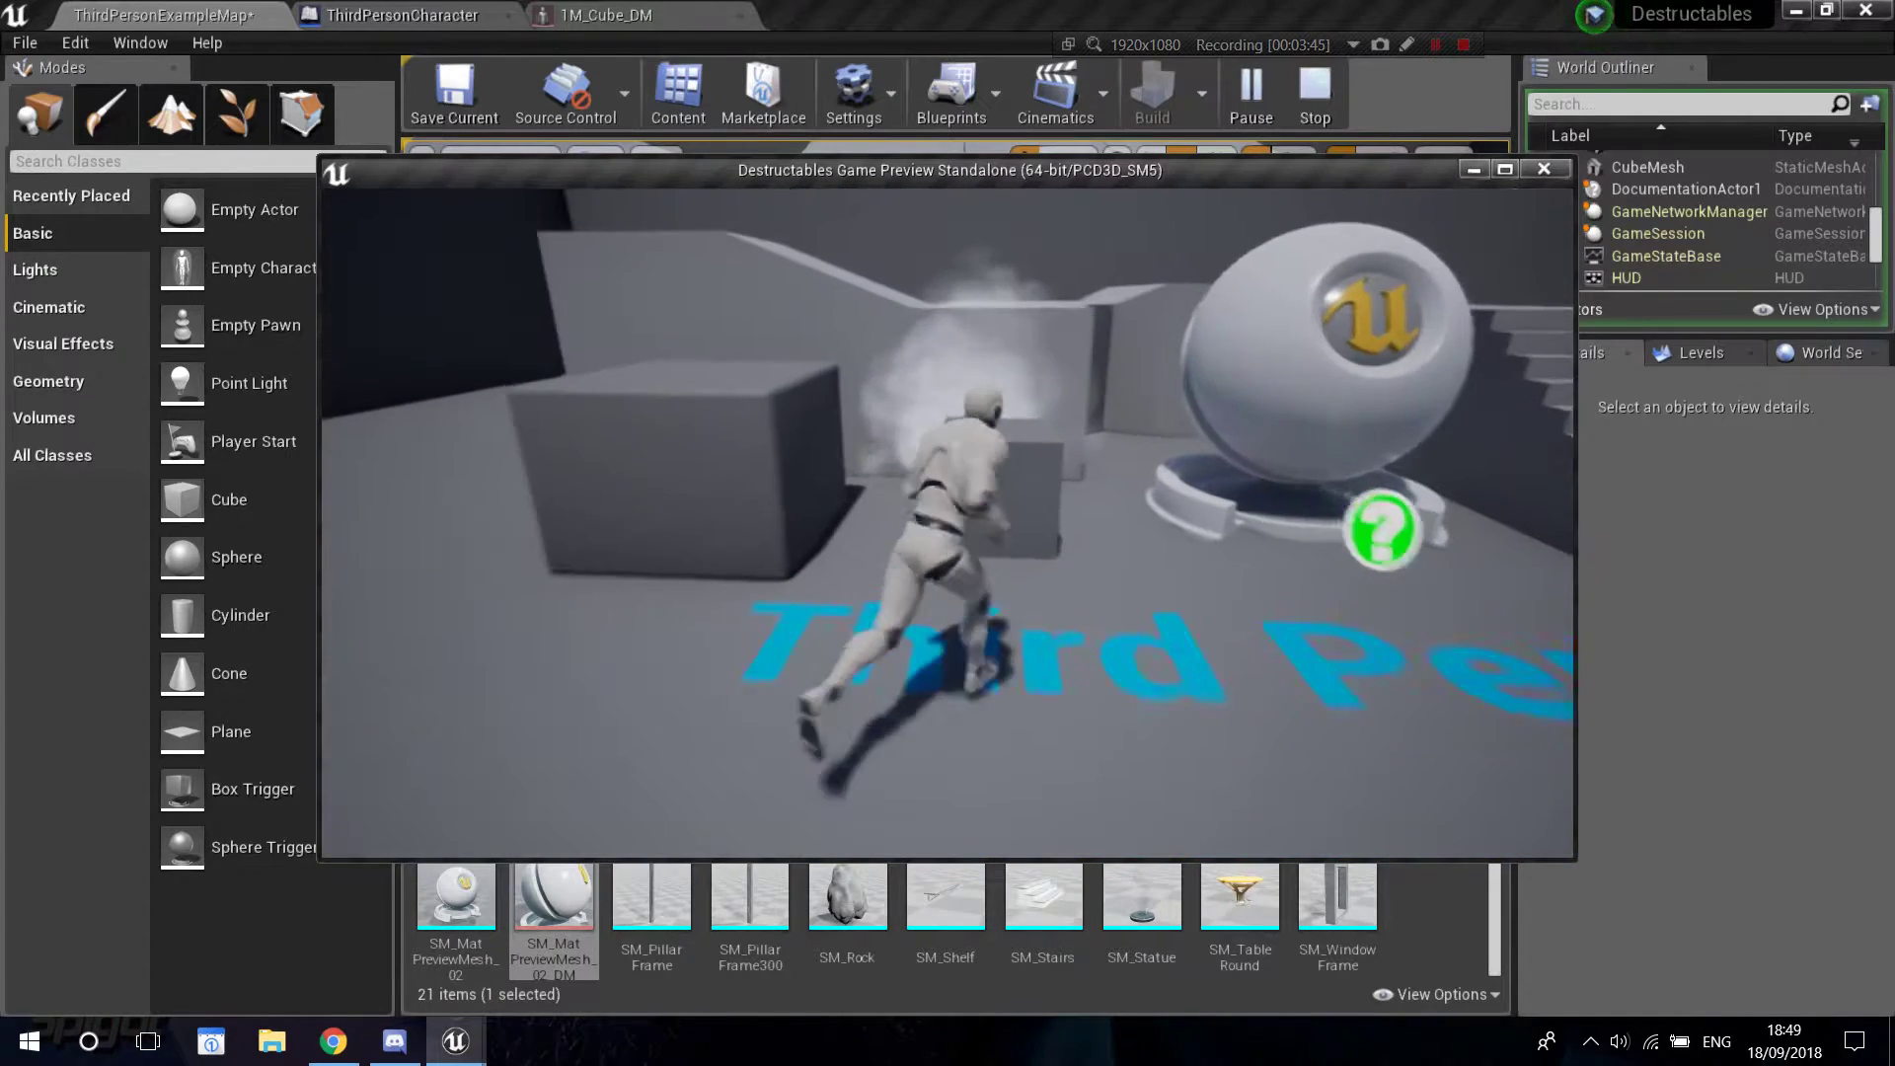
key(Escape)
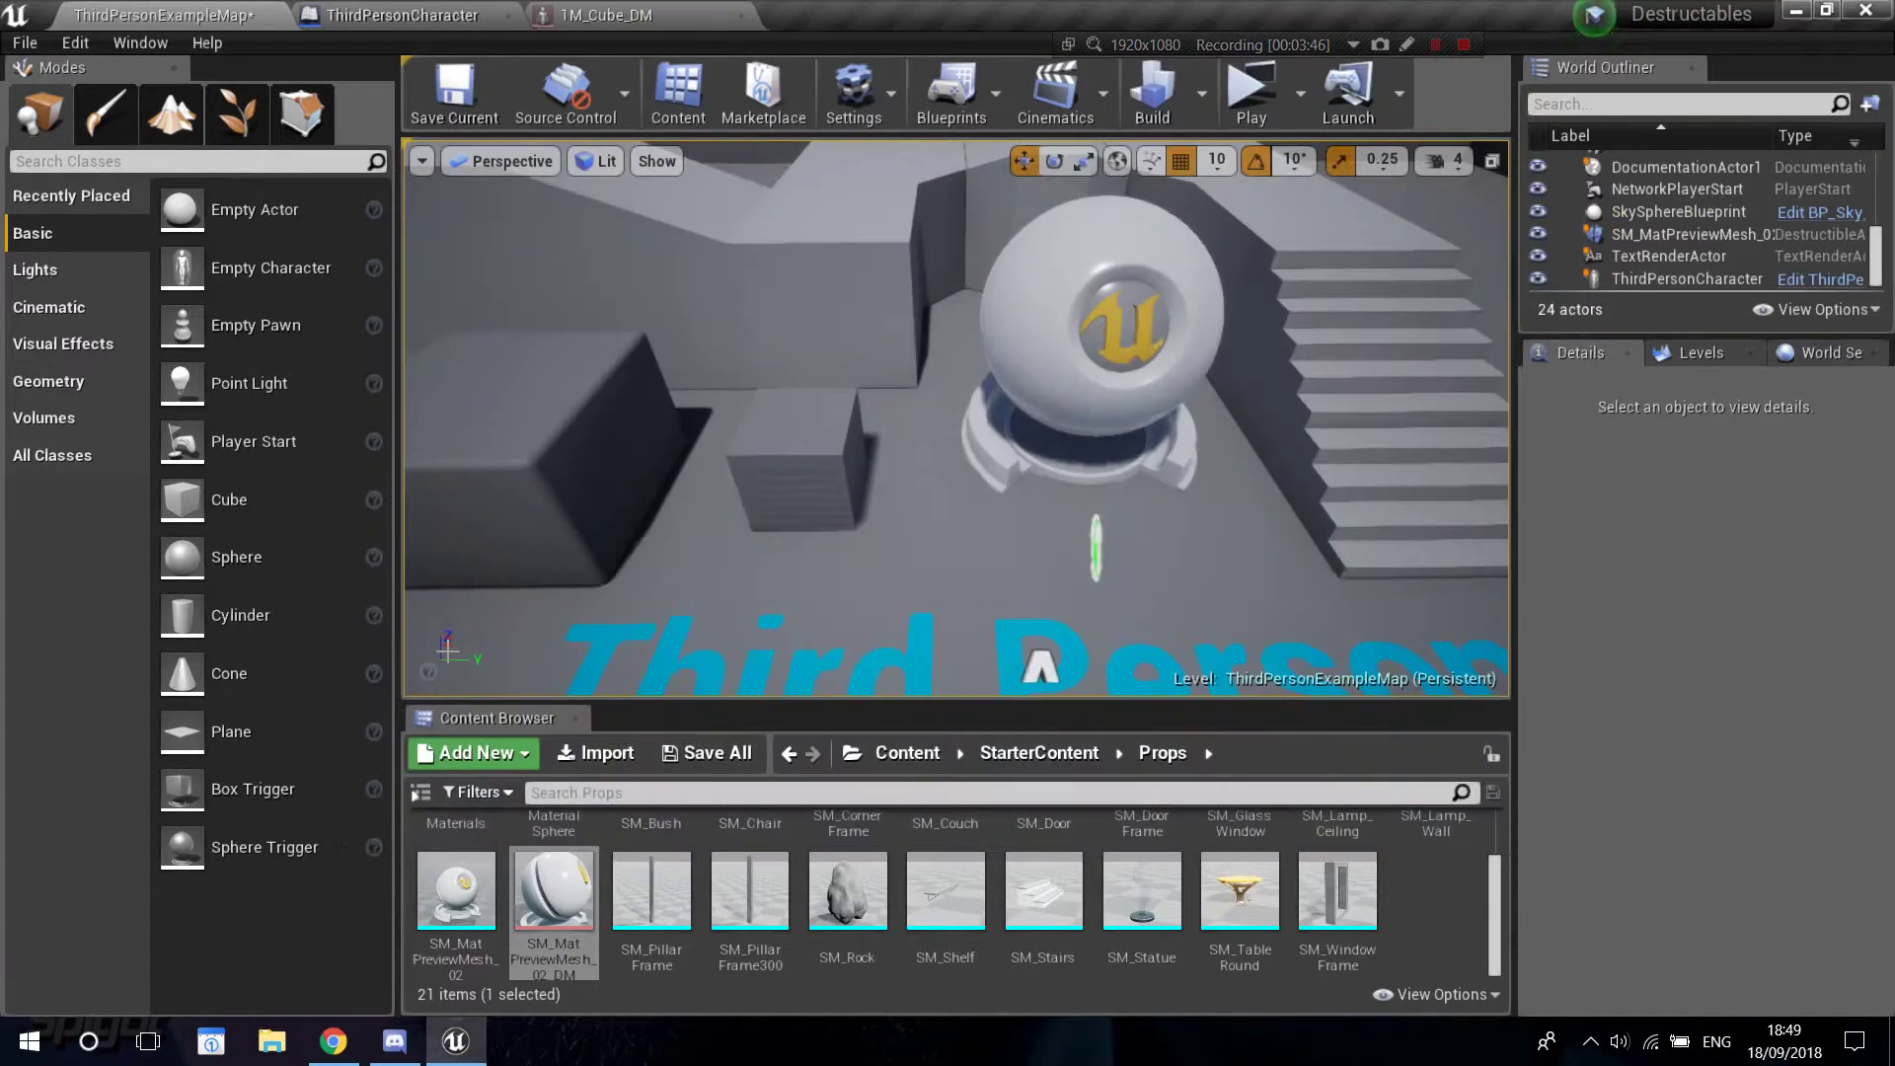
Set the Support Depth of TM_Cube_DM to 0 and save the mesh.
click(636, 13)
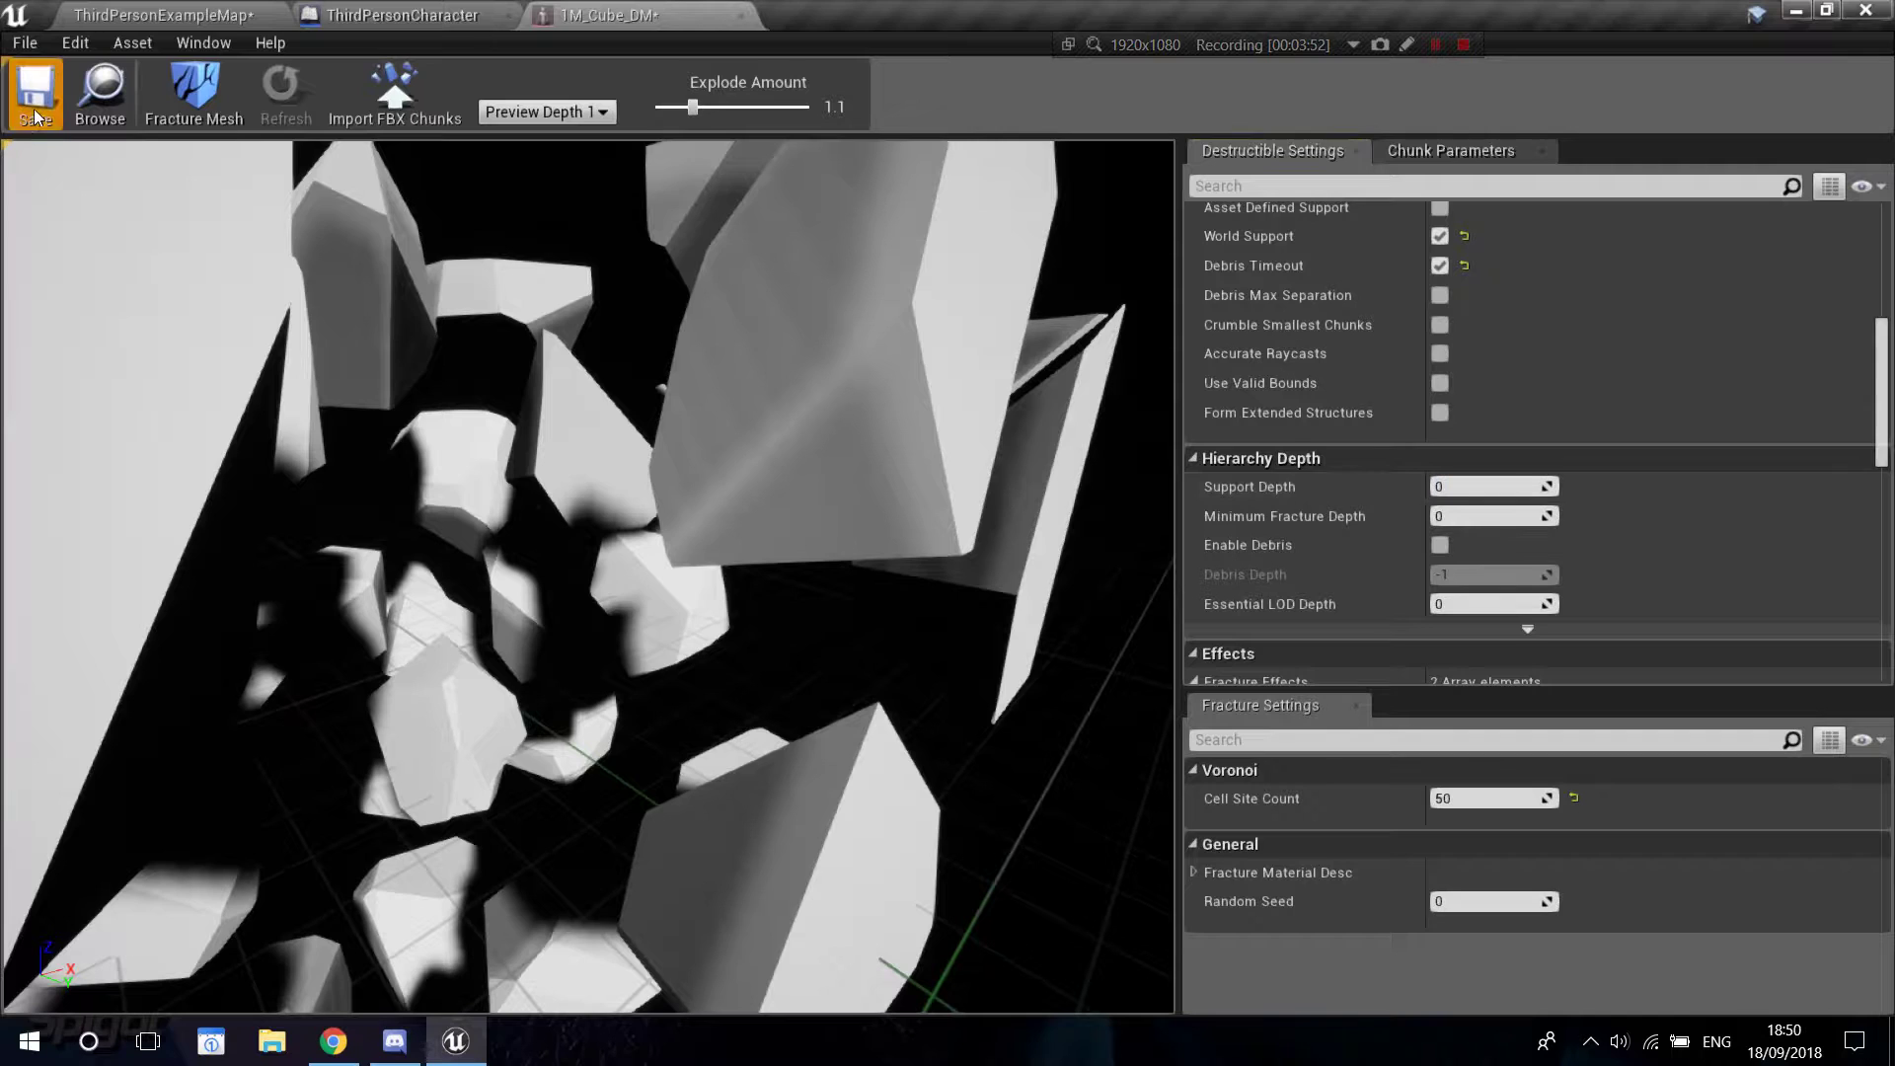
Play the example level again and move the character around the cube to test its breaking with the new support depth.
click(191, 12)
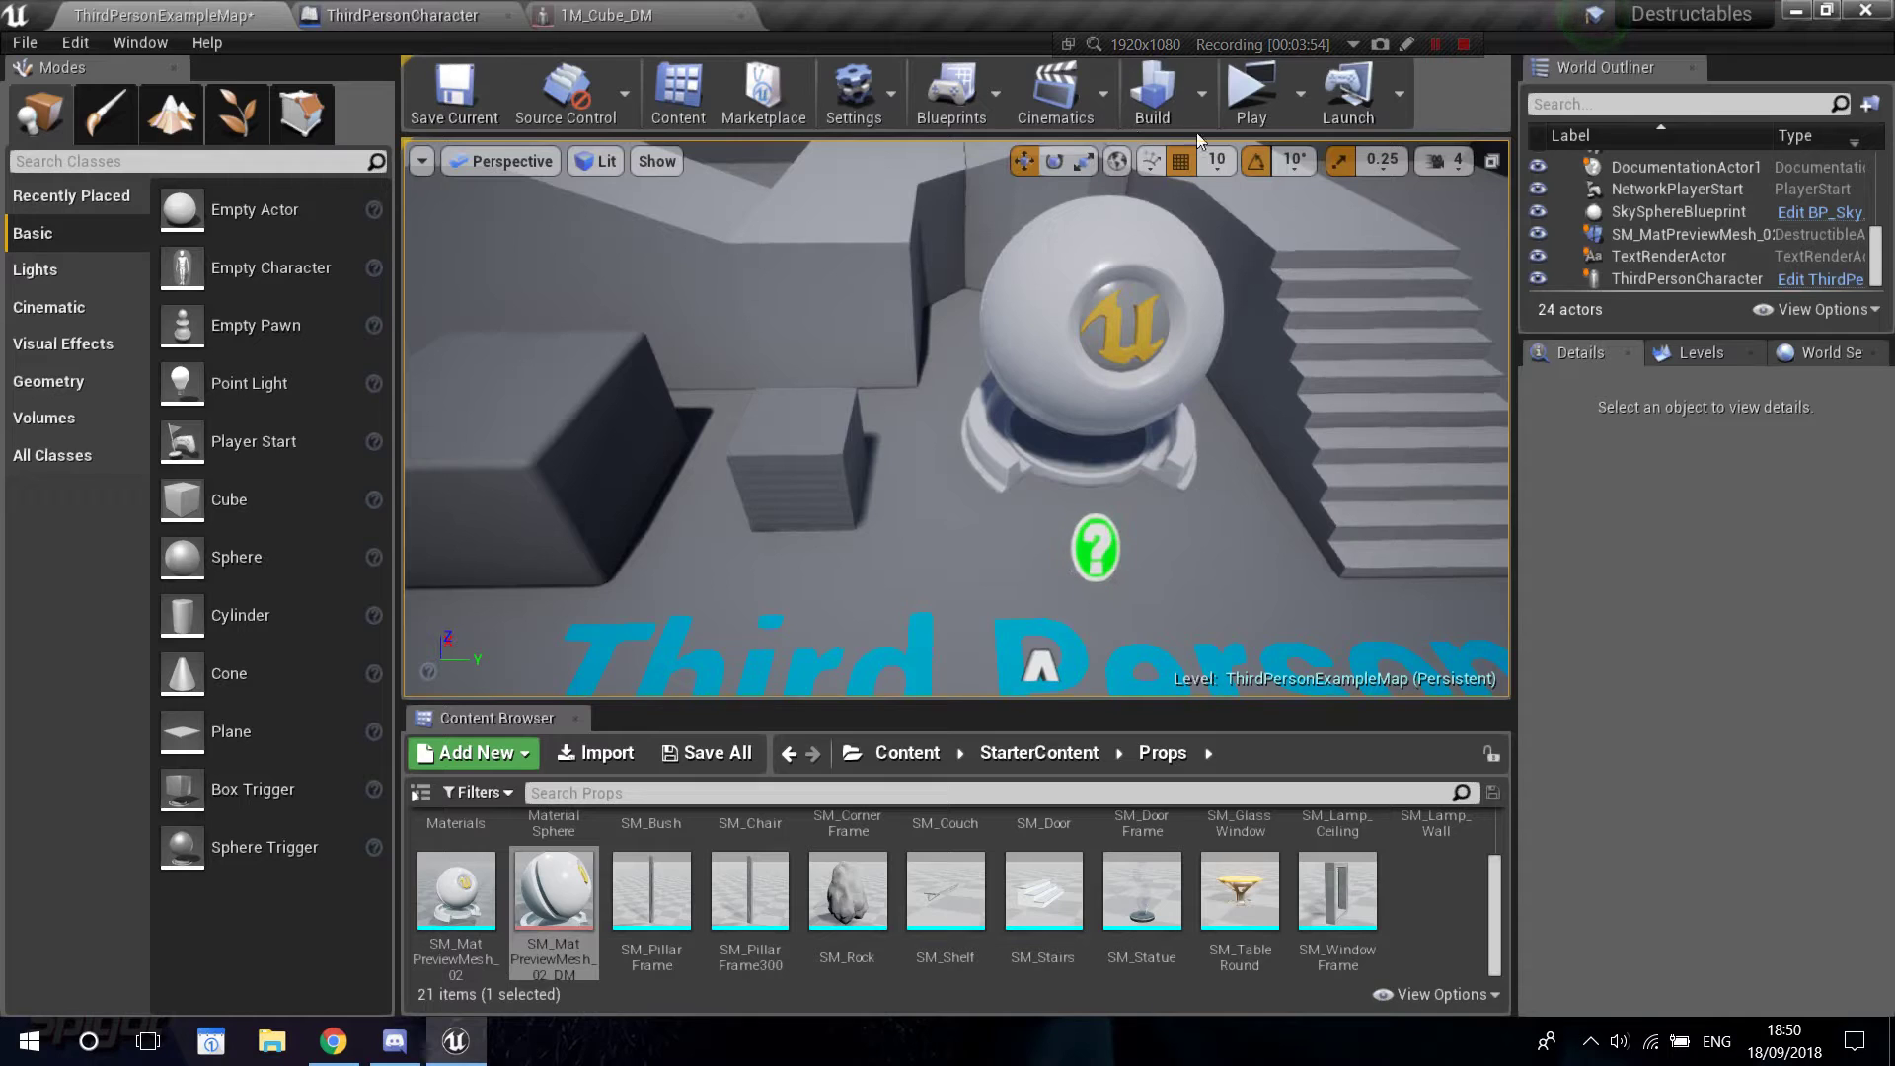
click(1251, 94)
key(w)
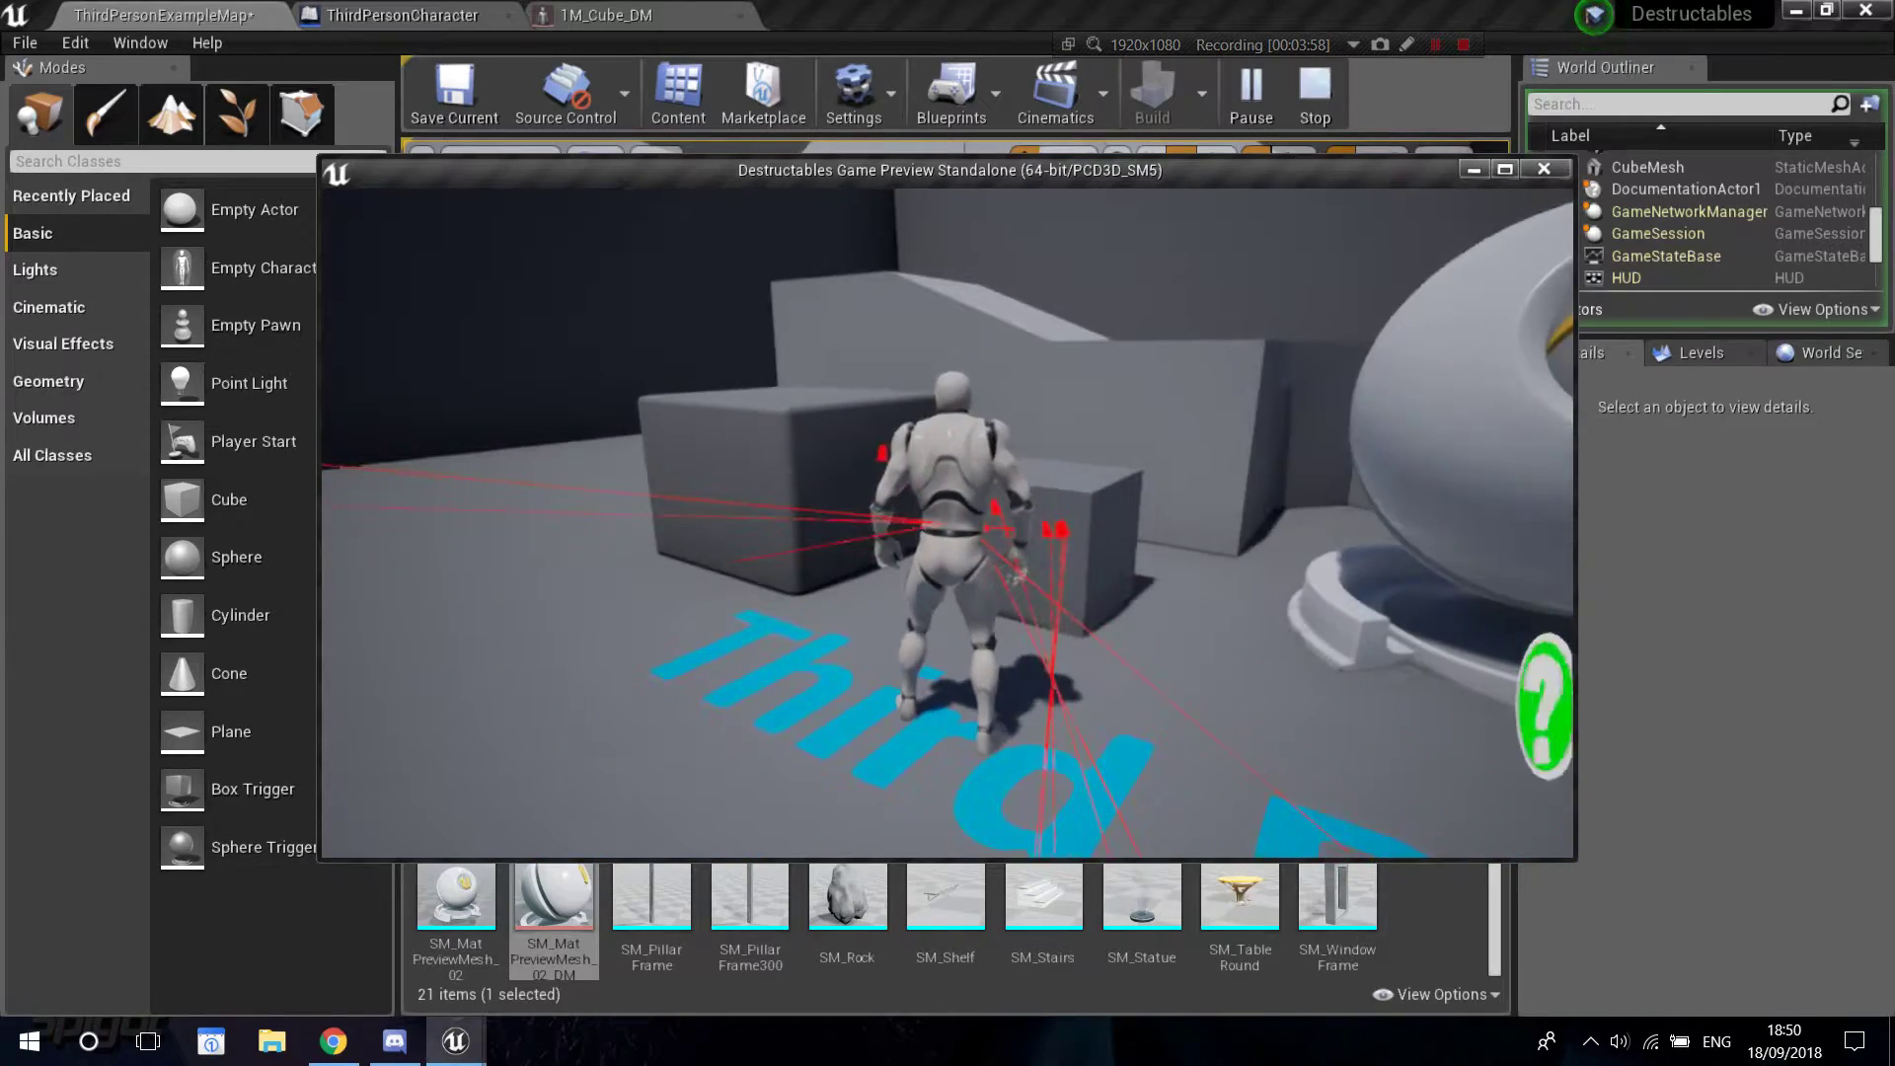
key(w)
key(s)
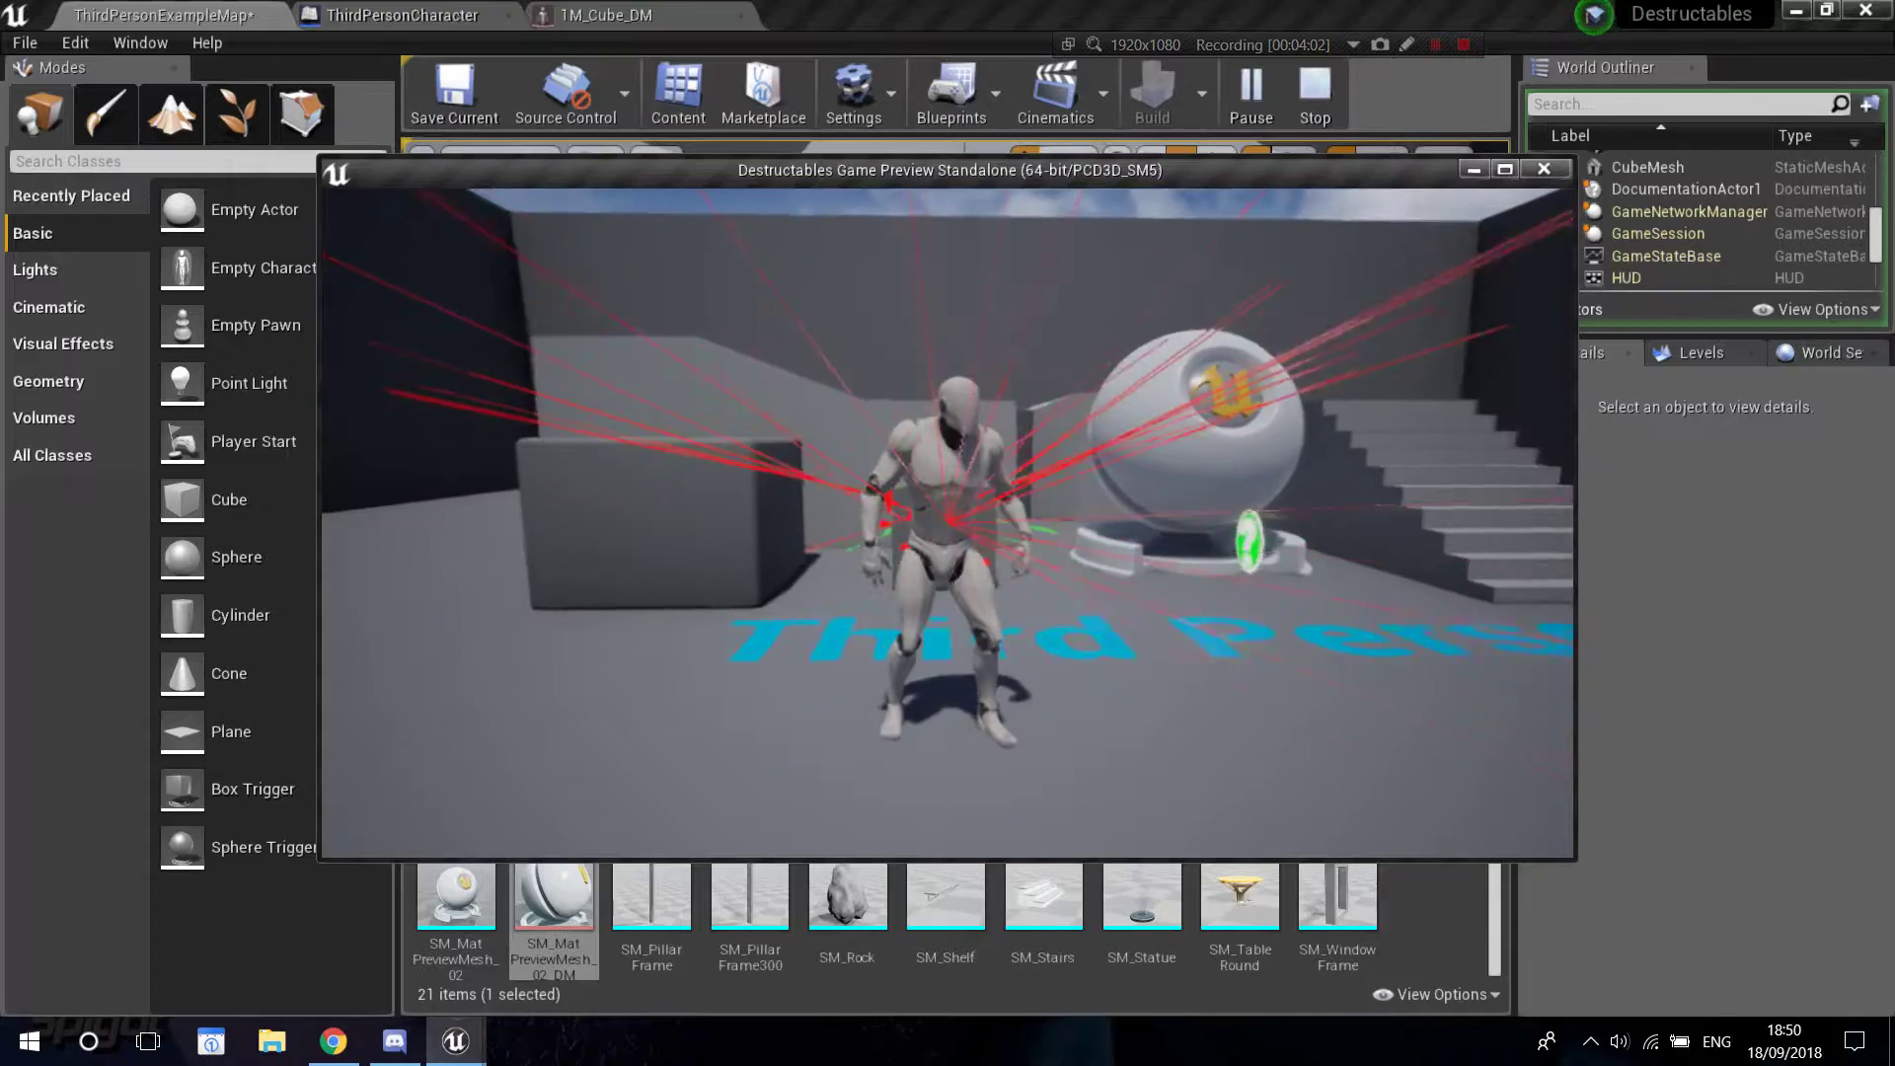
key(w)
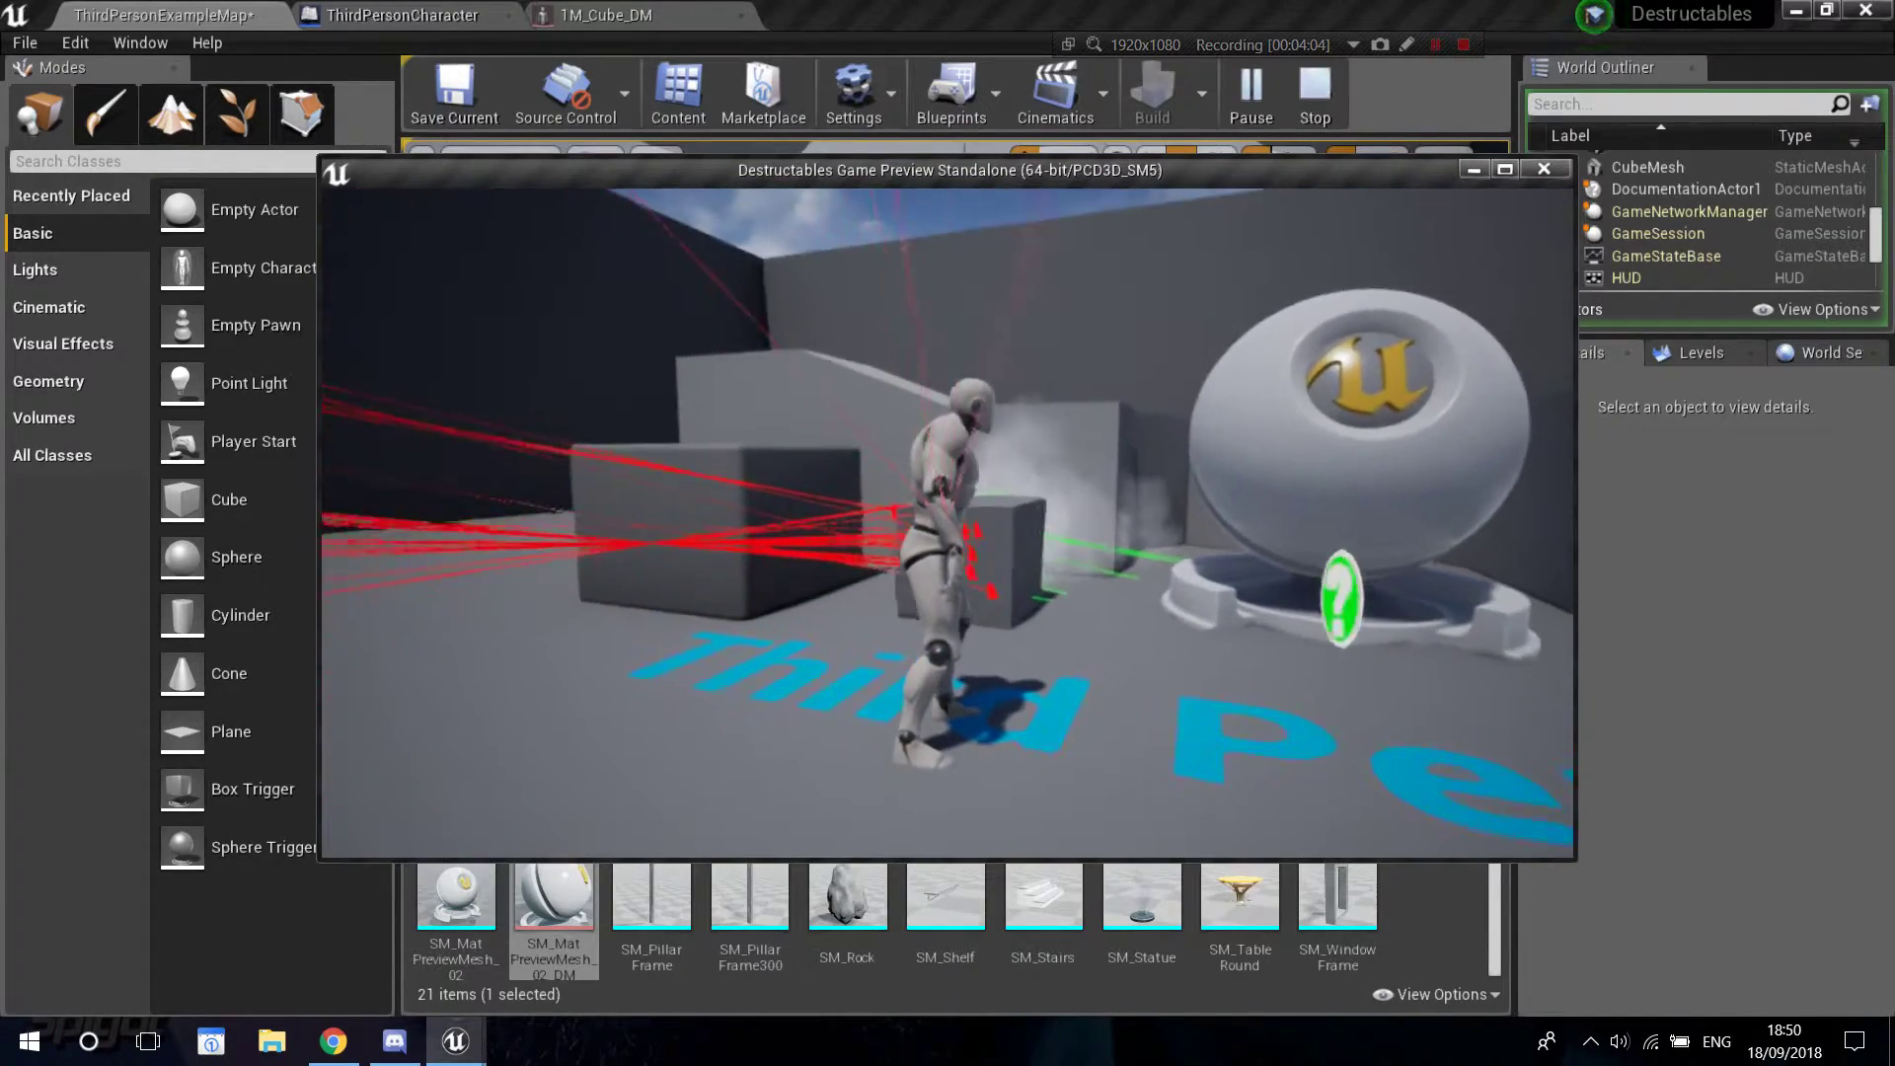
key(w)
key(w)
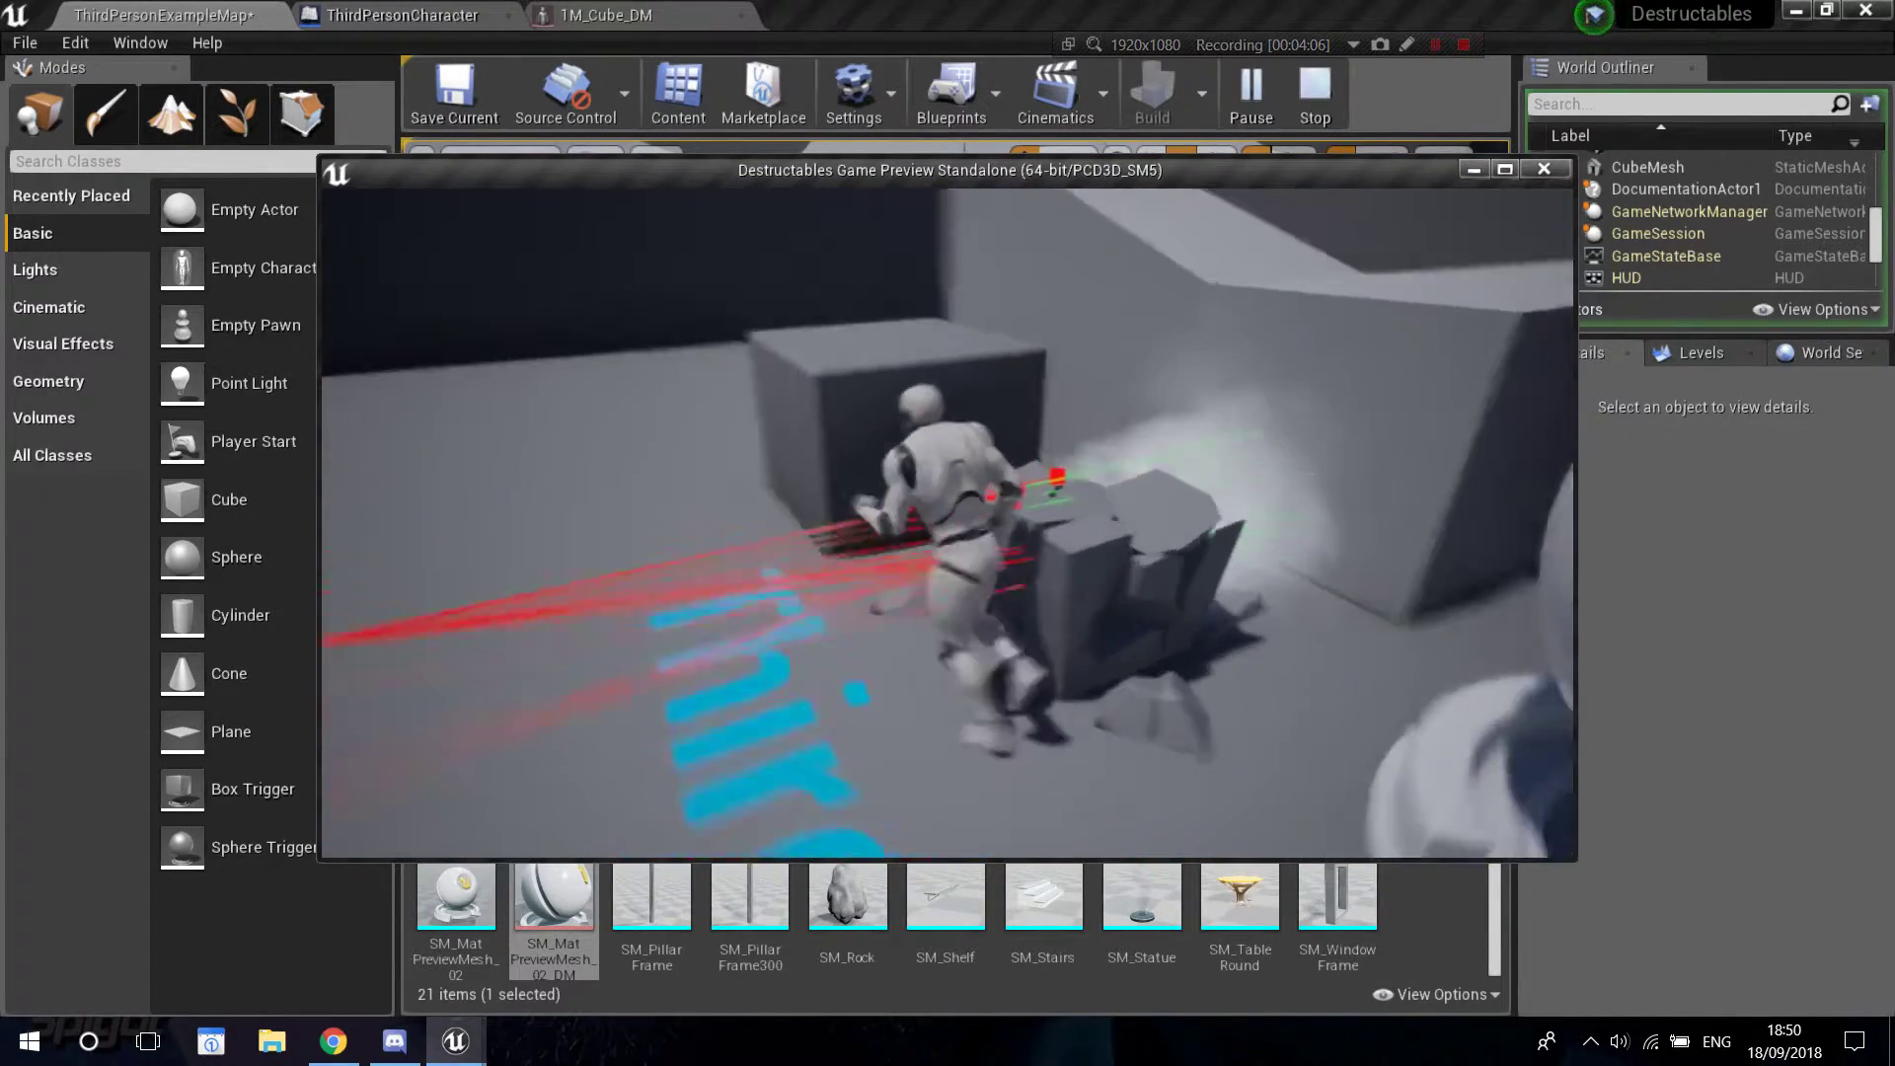
key(a)
key(s)
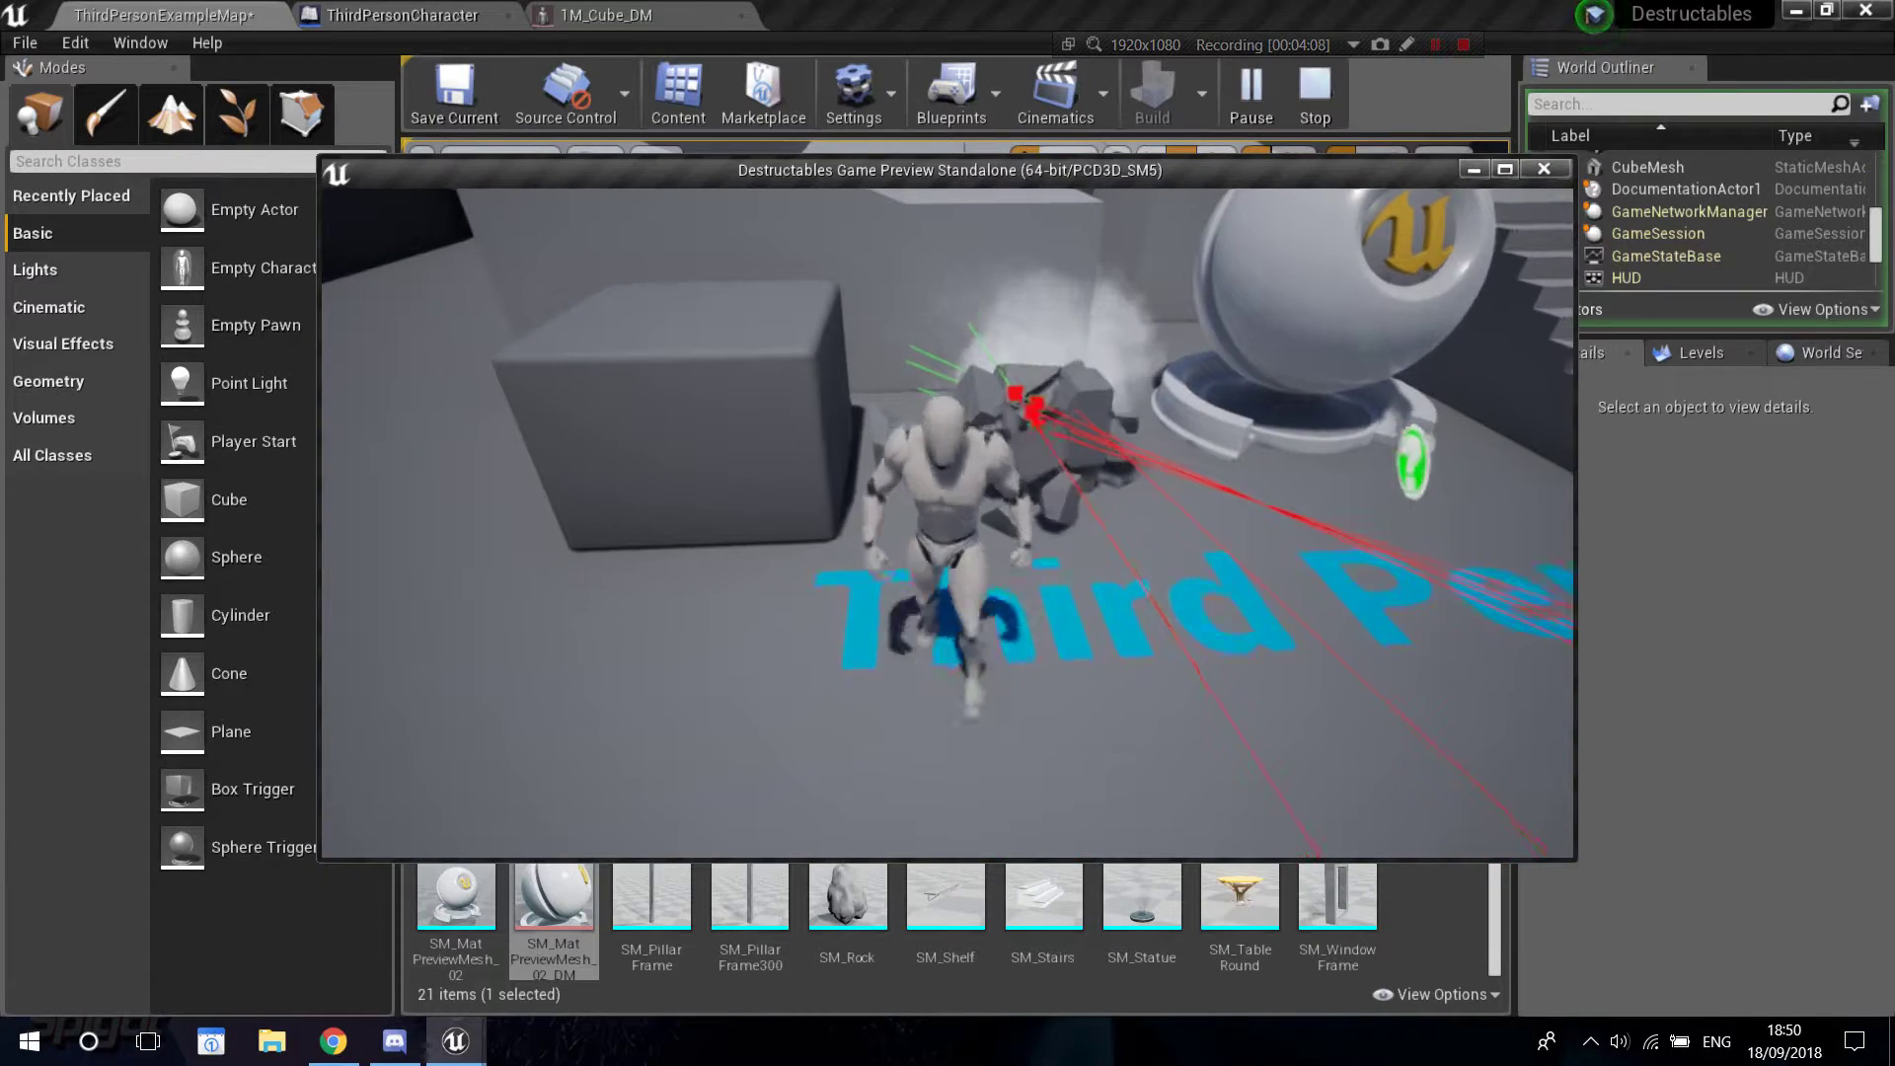
key(w)
key(s)
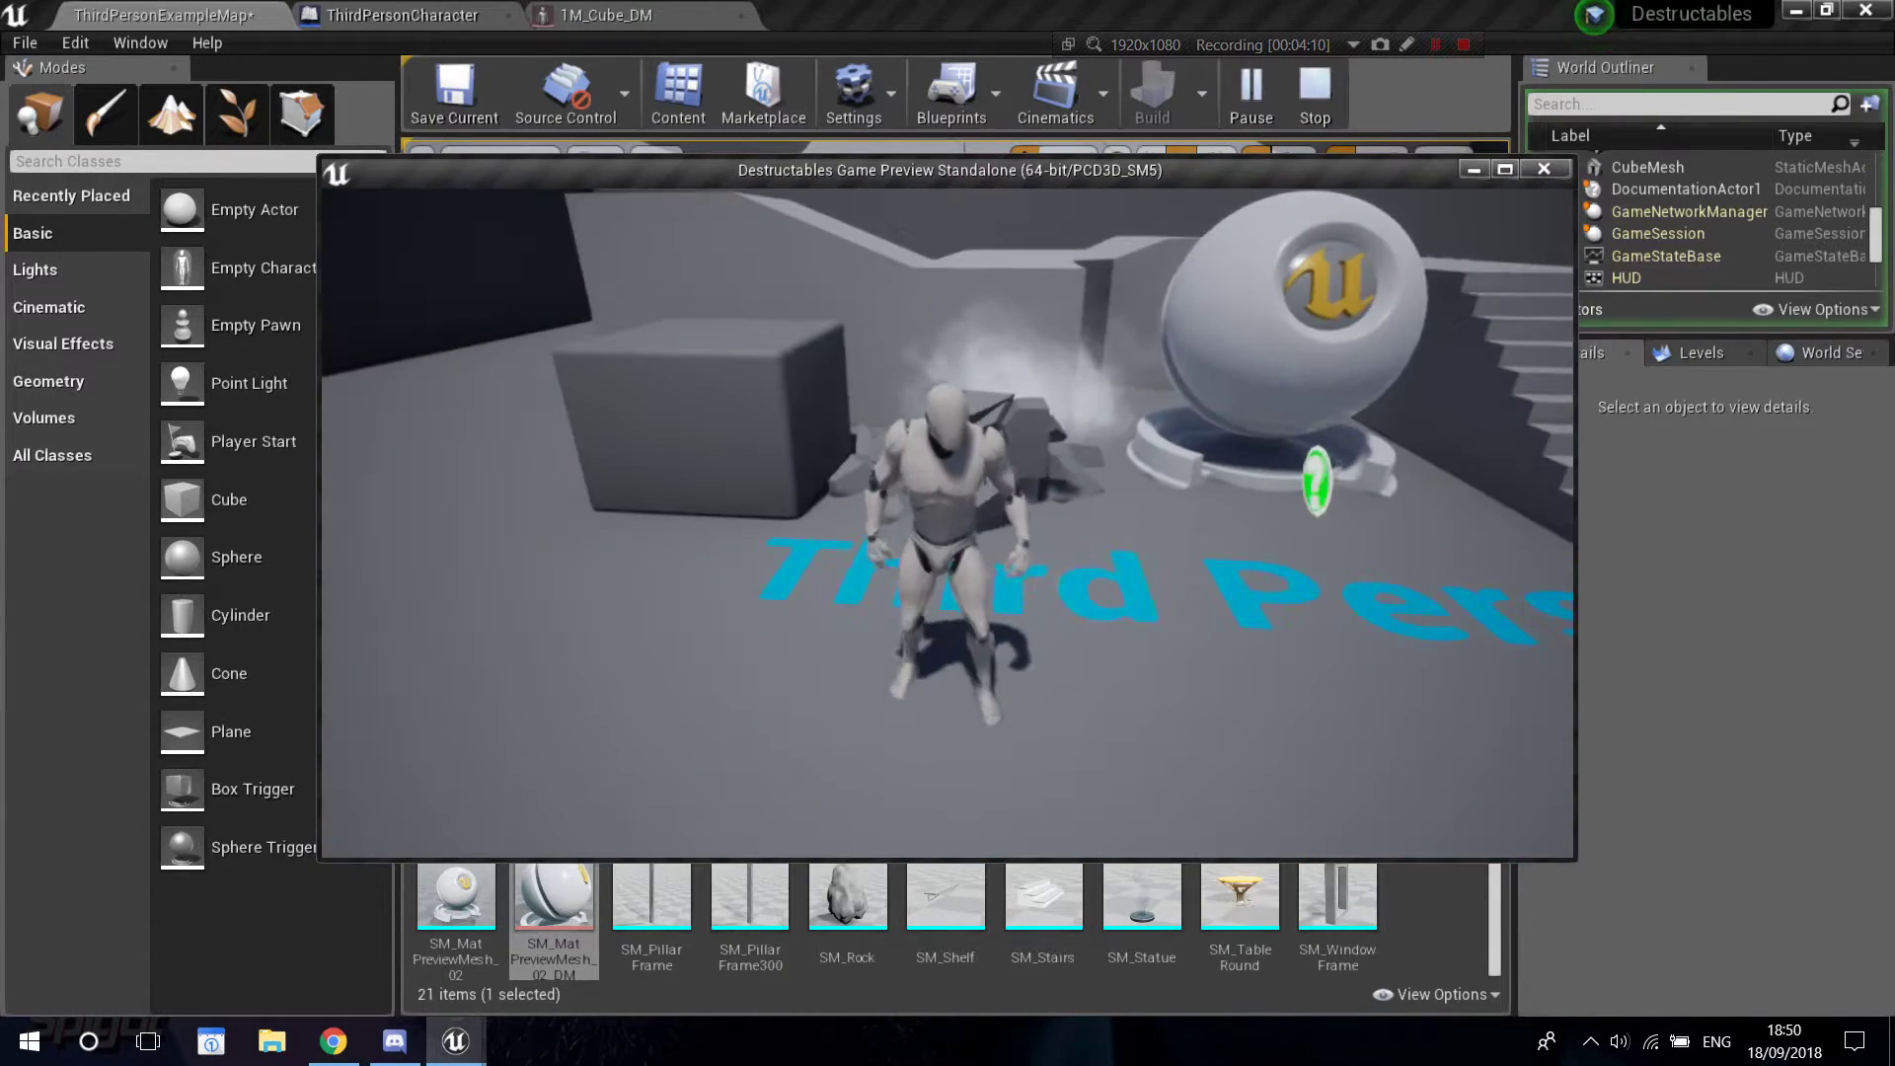
Move the character around the broken cube to examine its fragments from several sides, and stop the preview.
key(w)
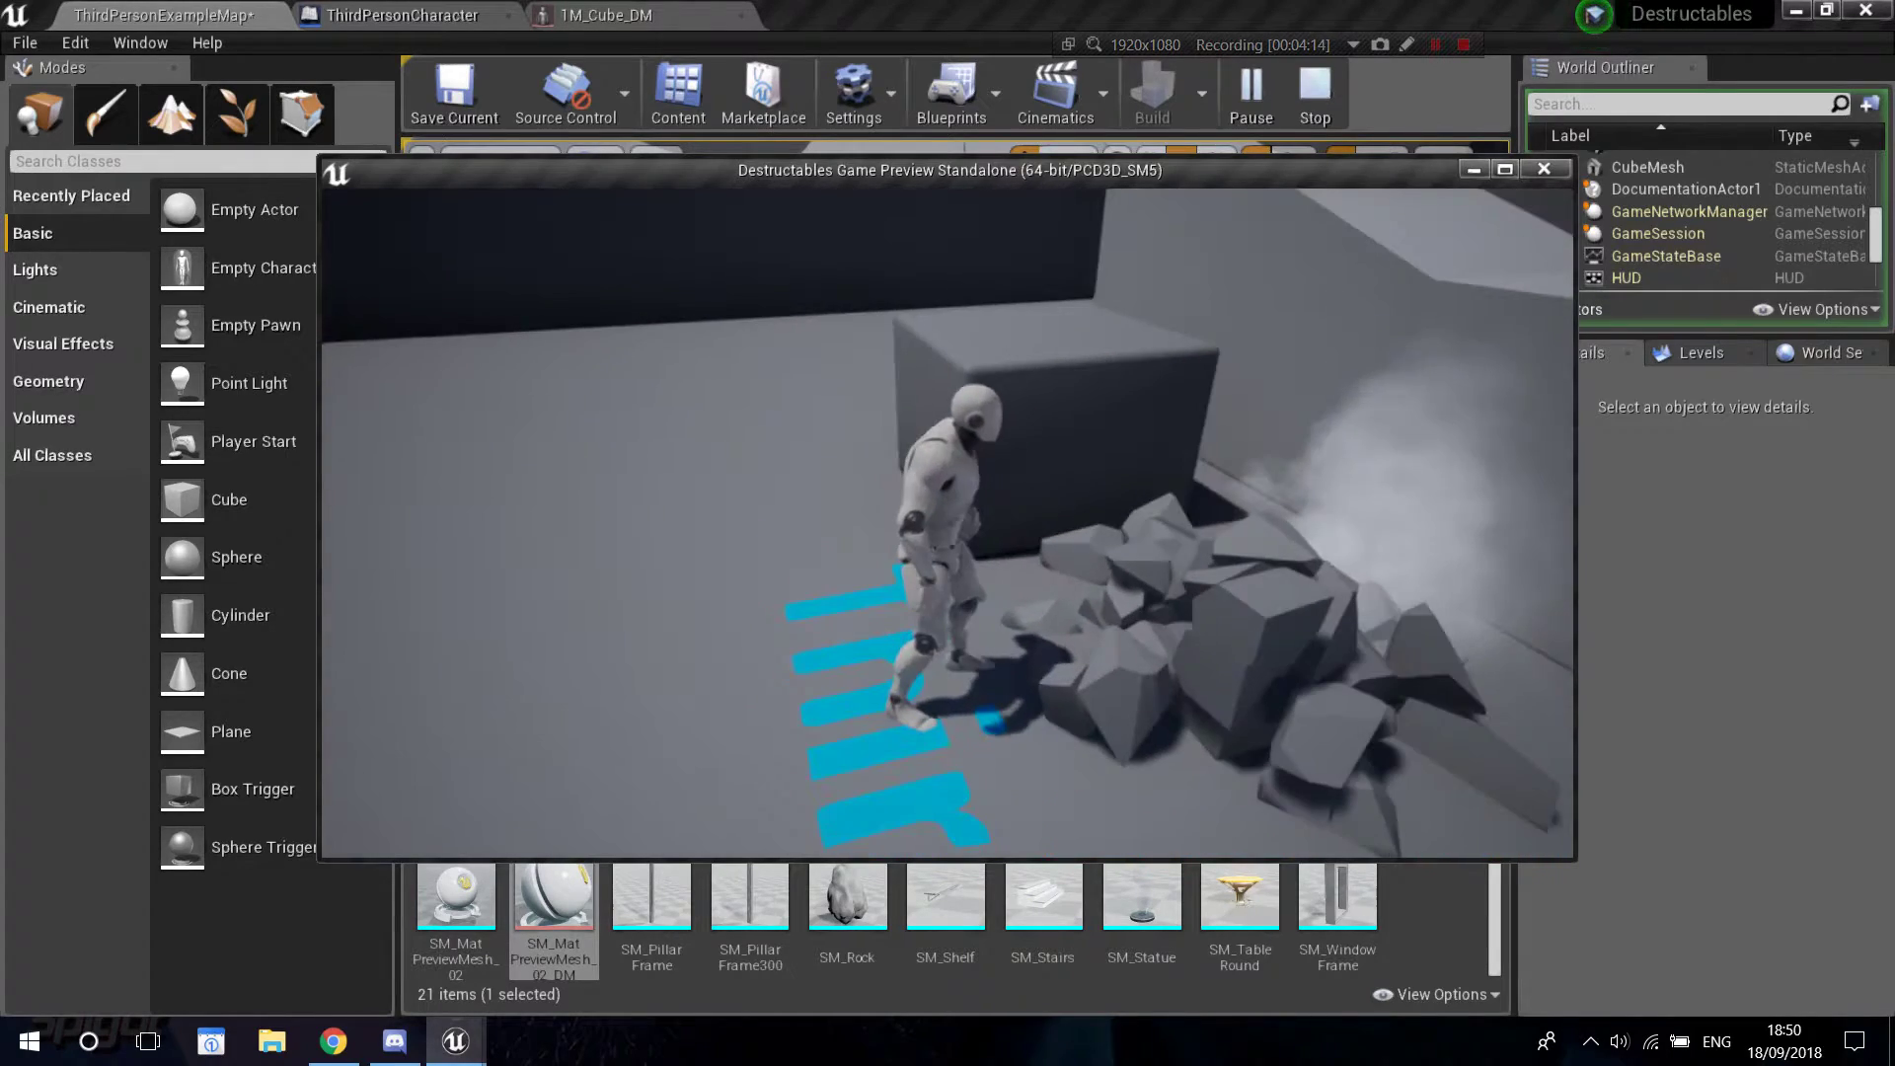
key(w)
key(s)
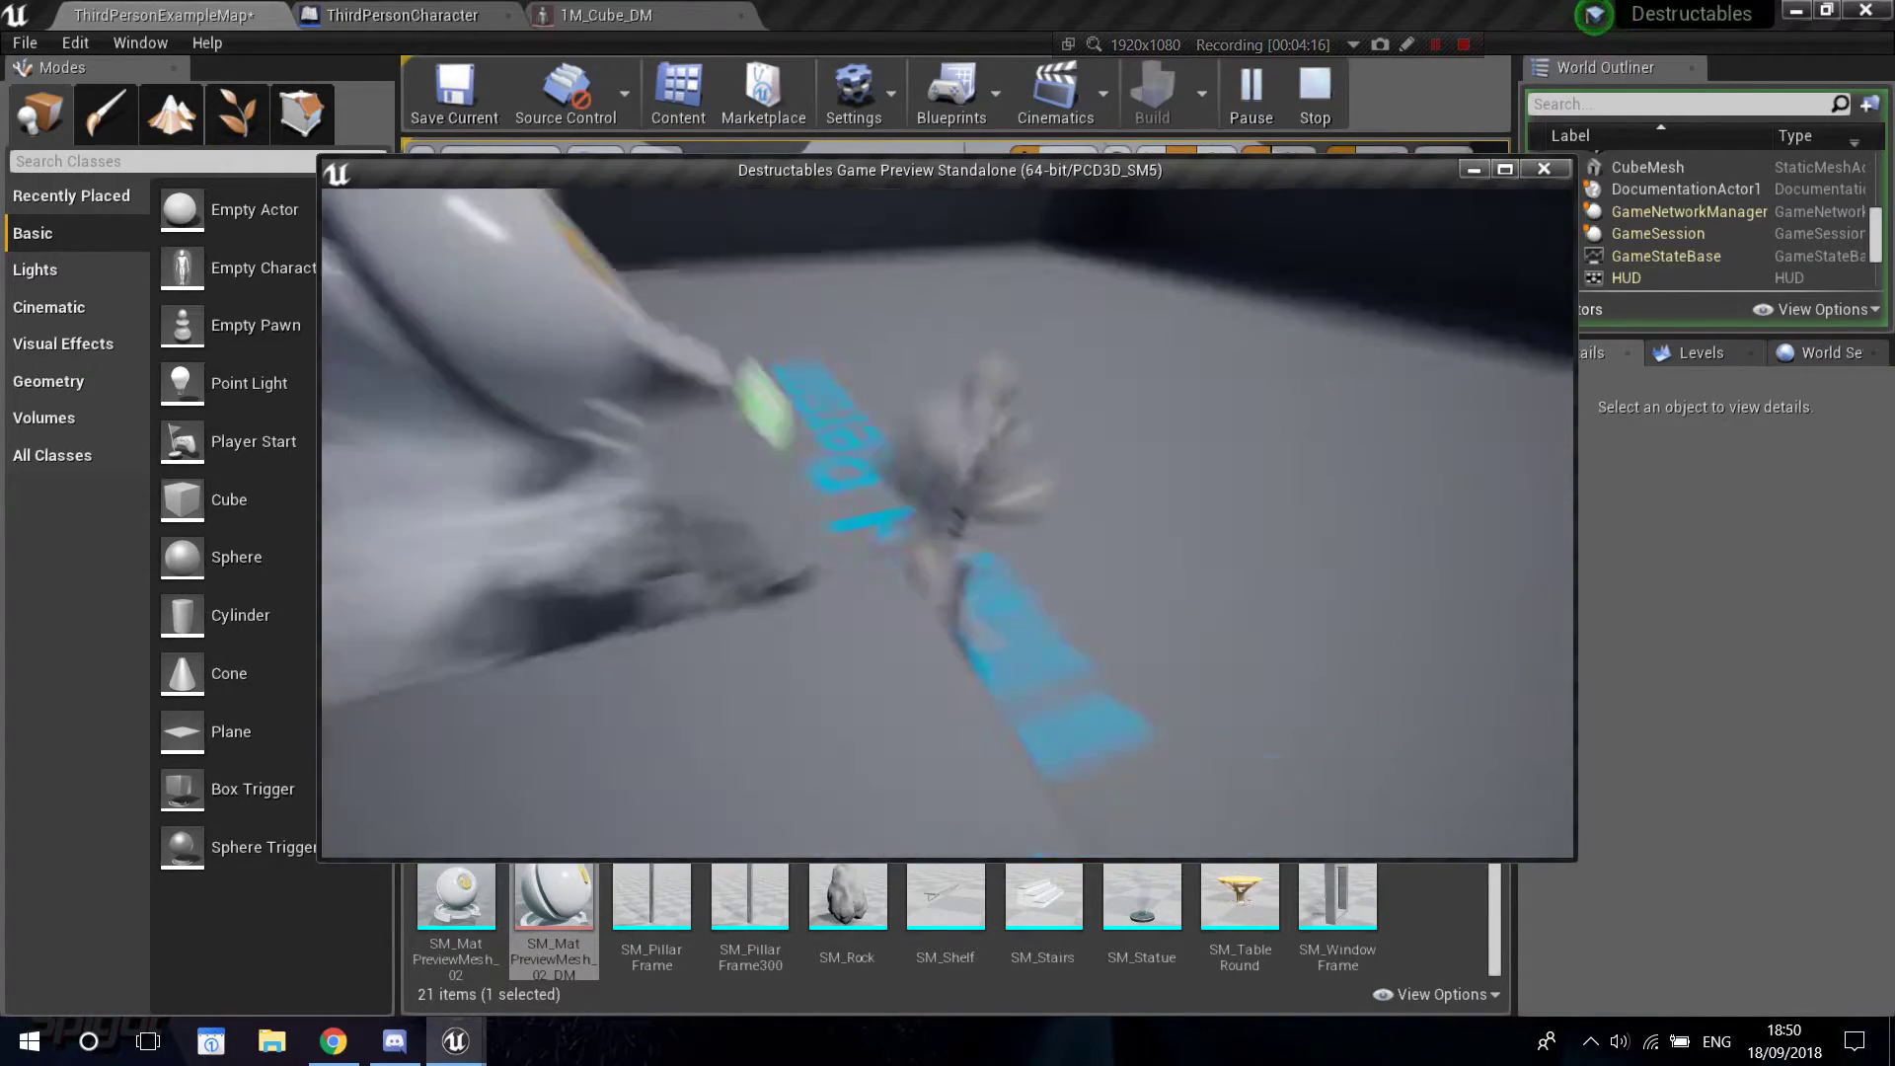
key(w)
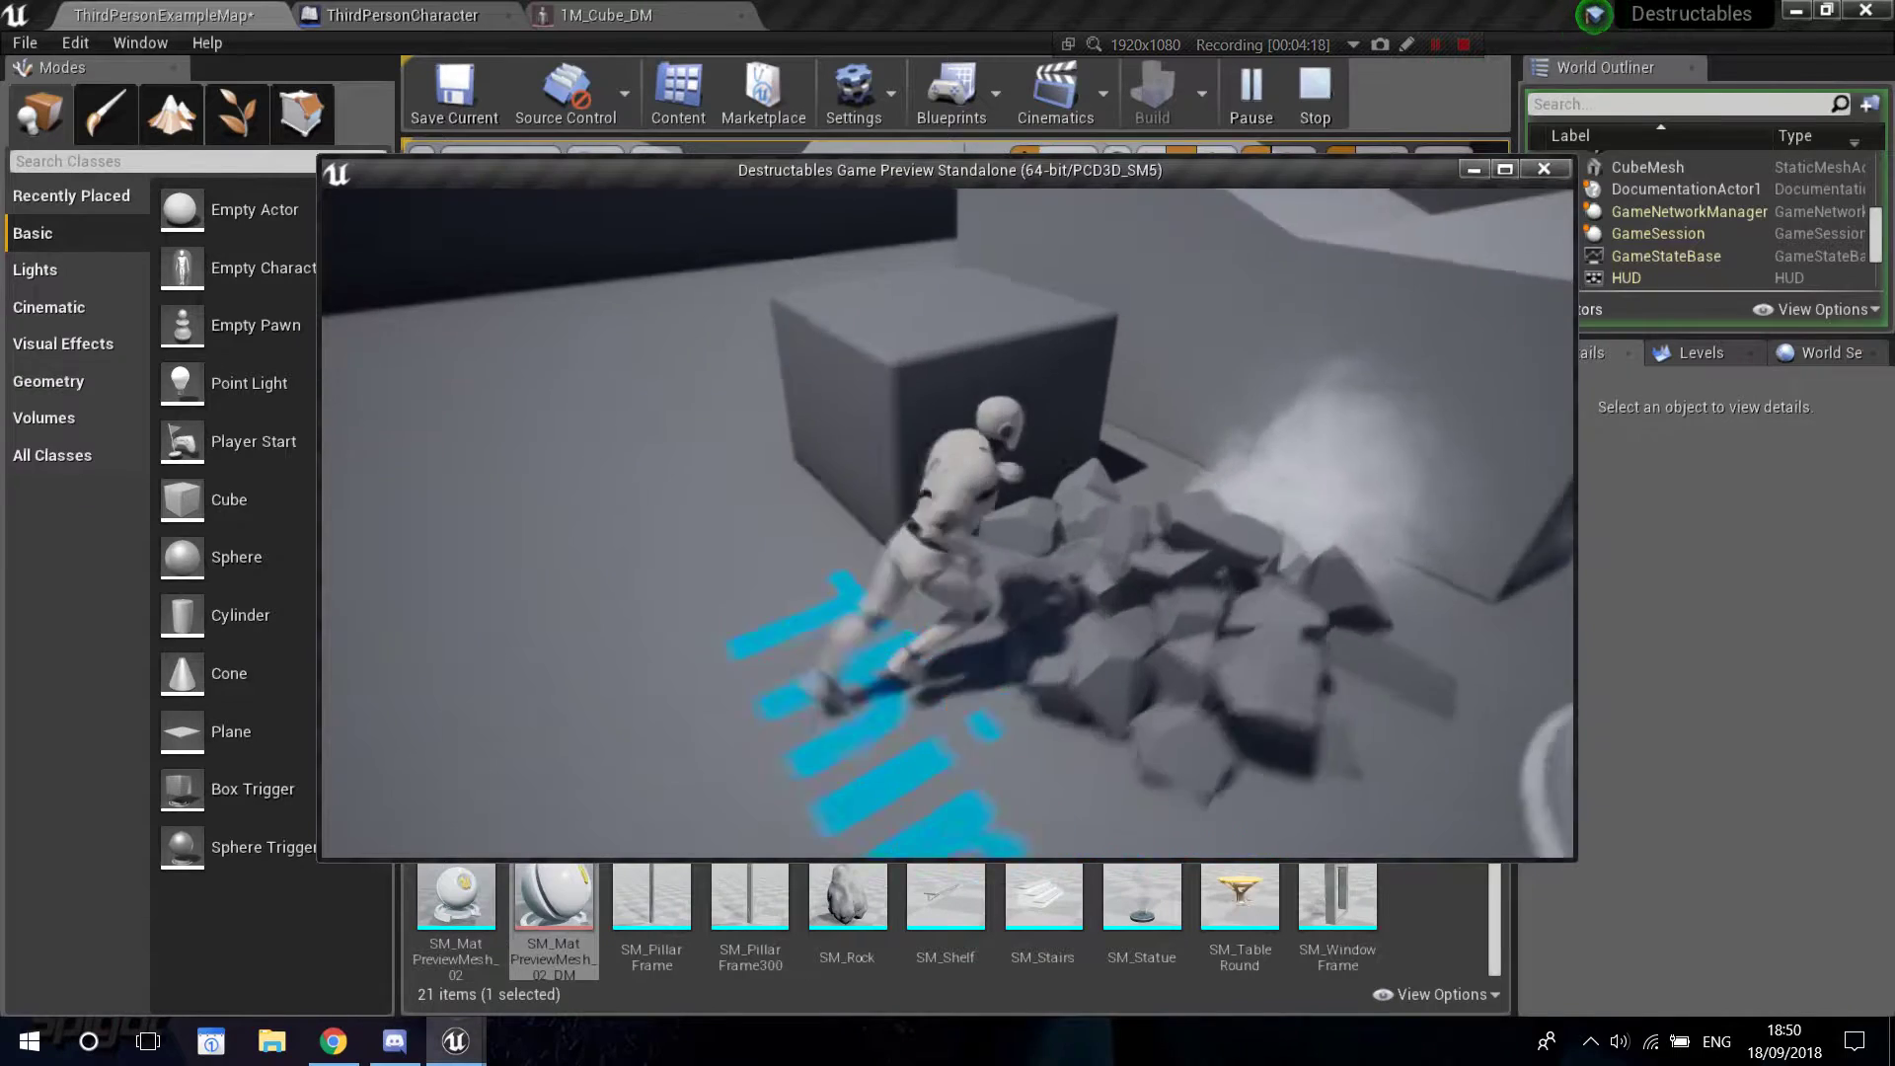
key(a)
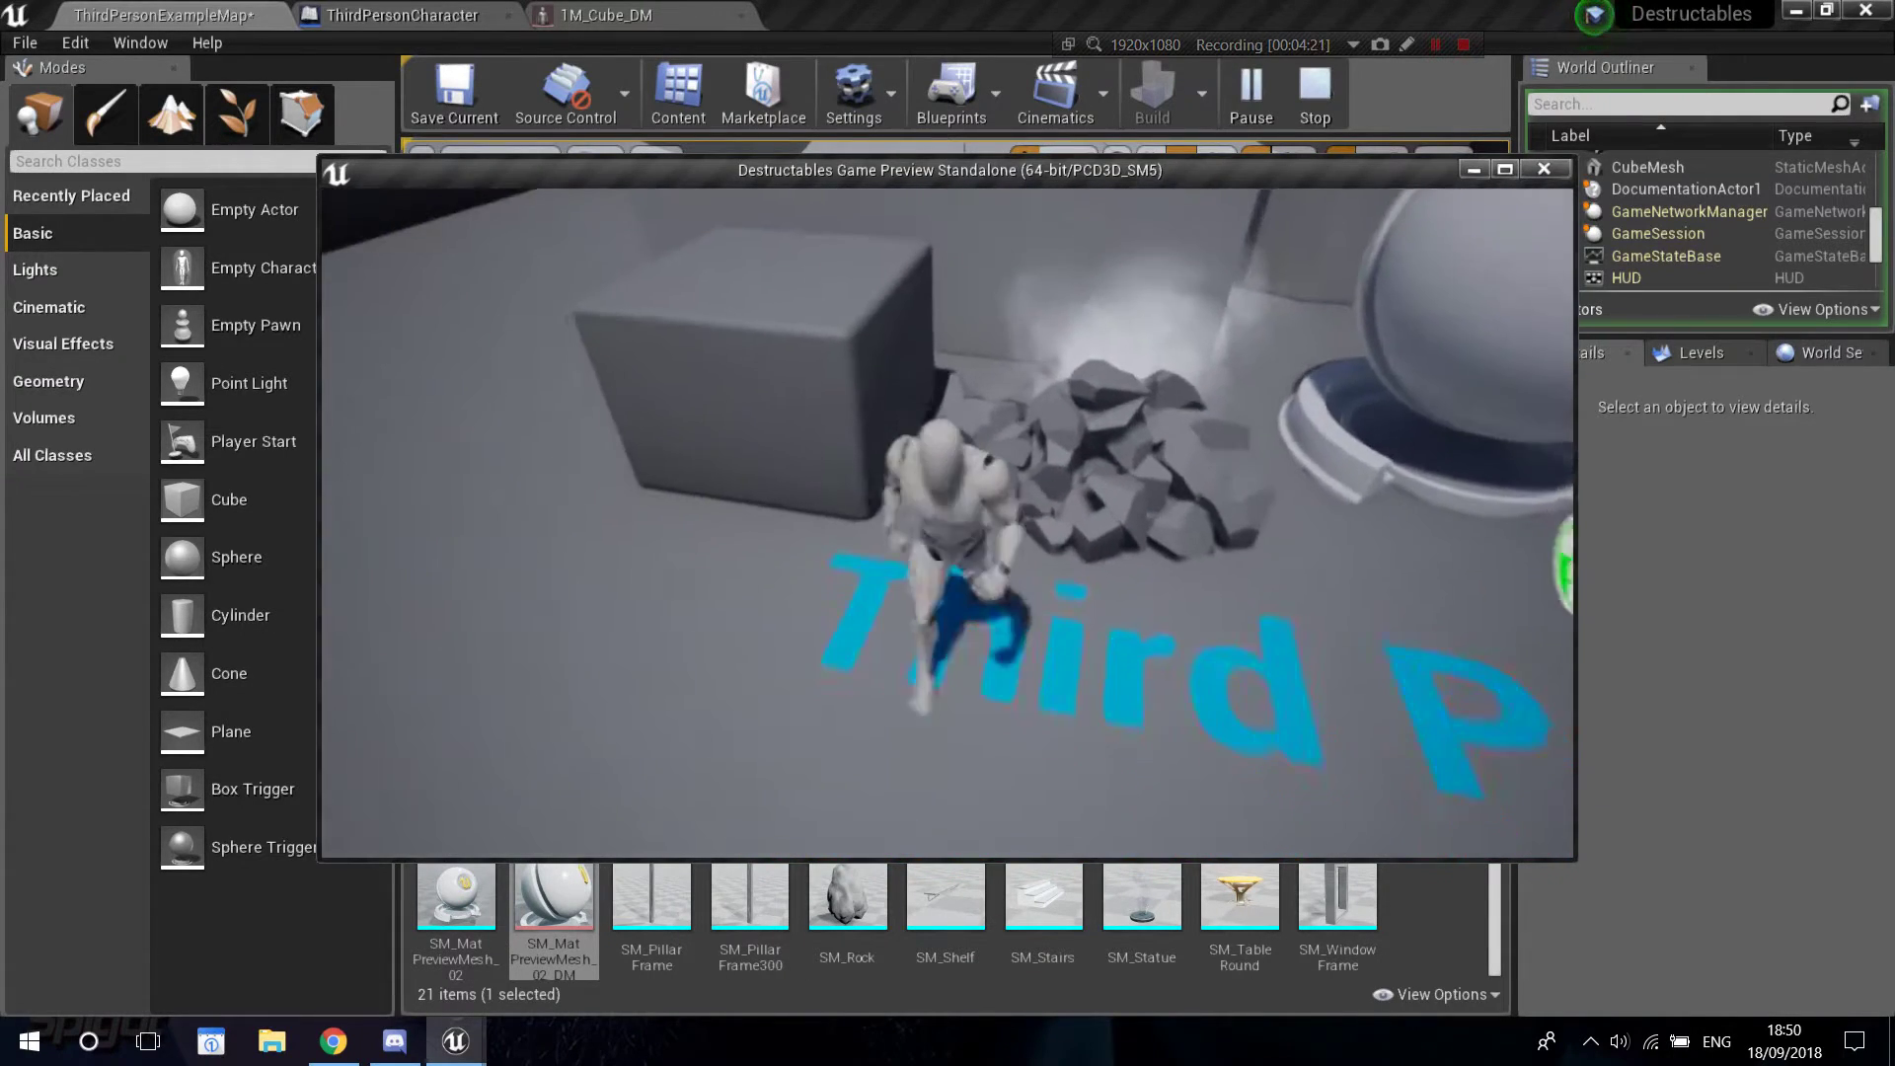
key(w)
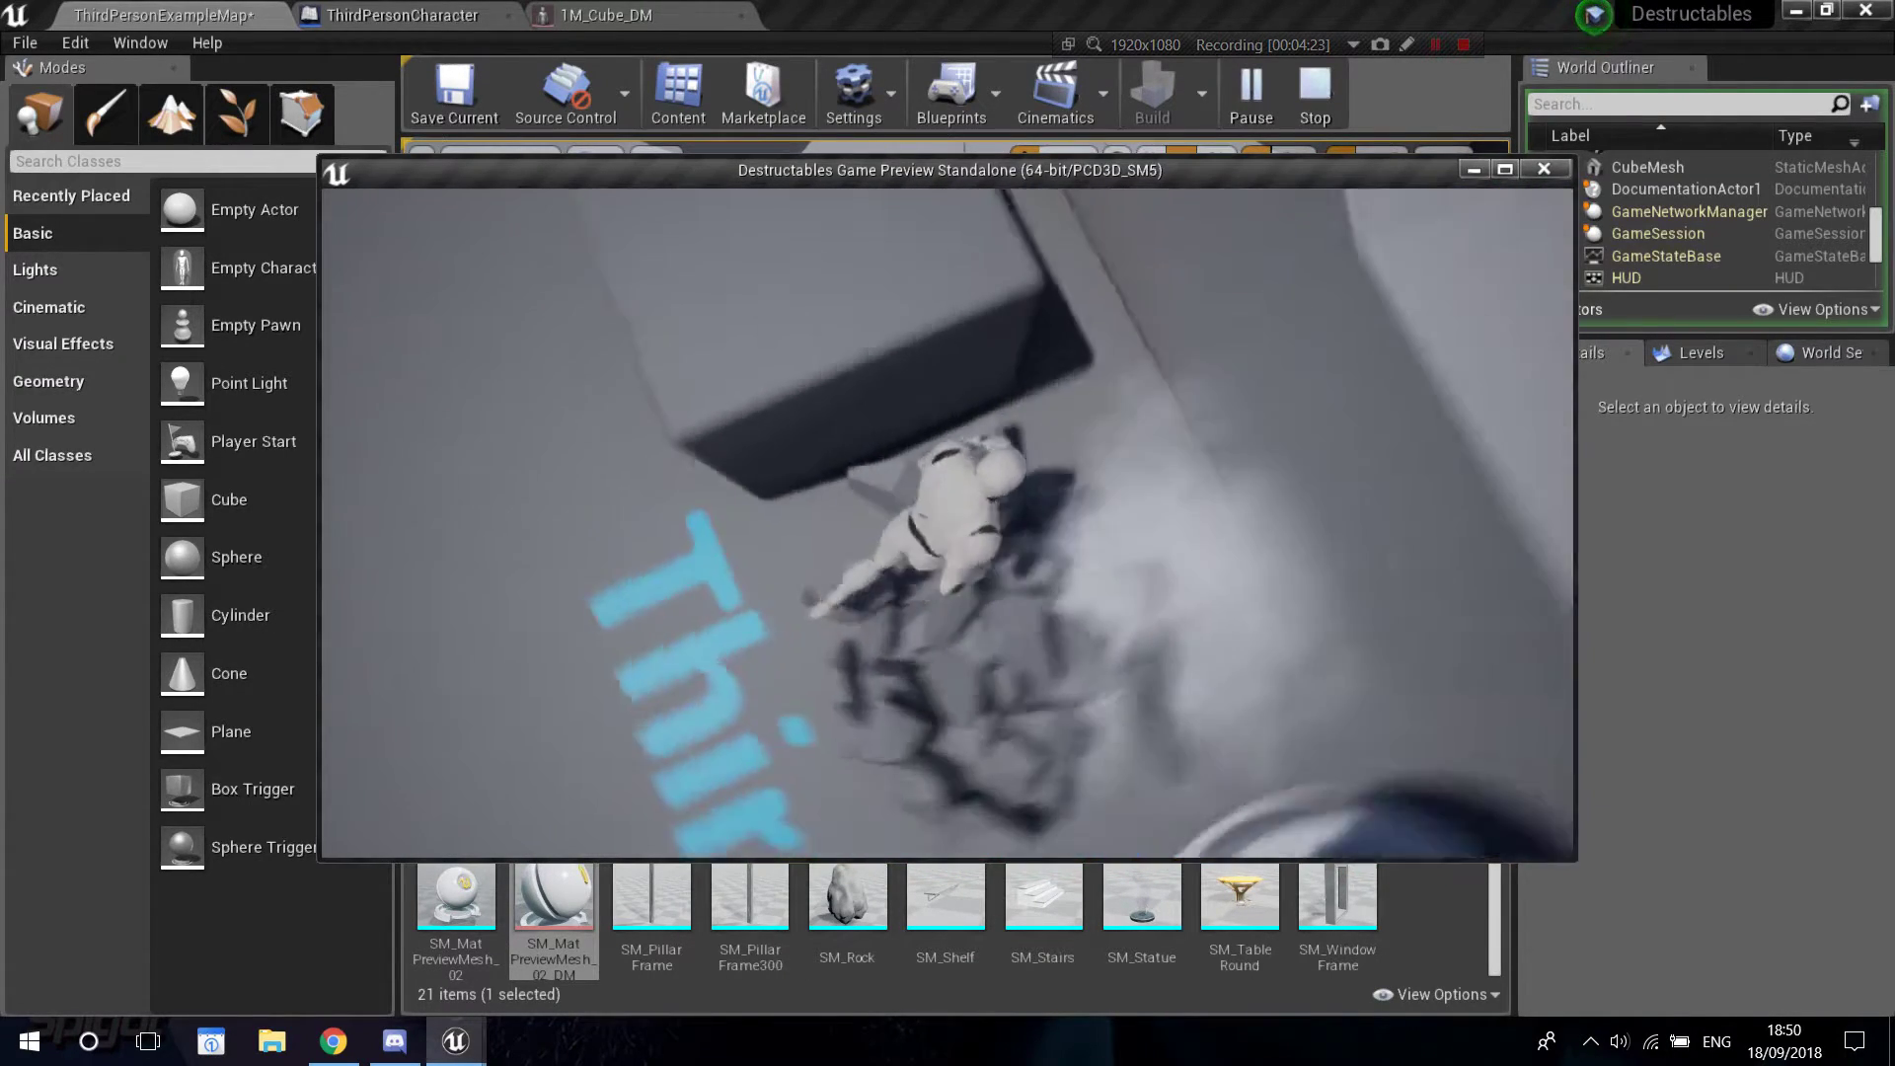
key(a)
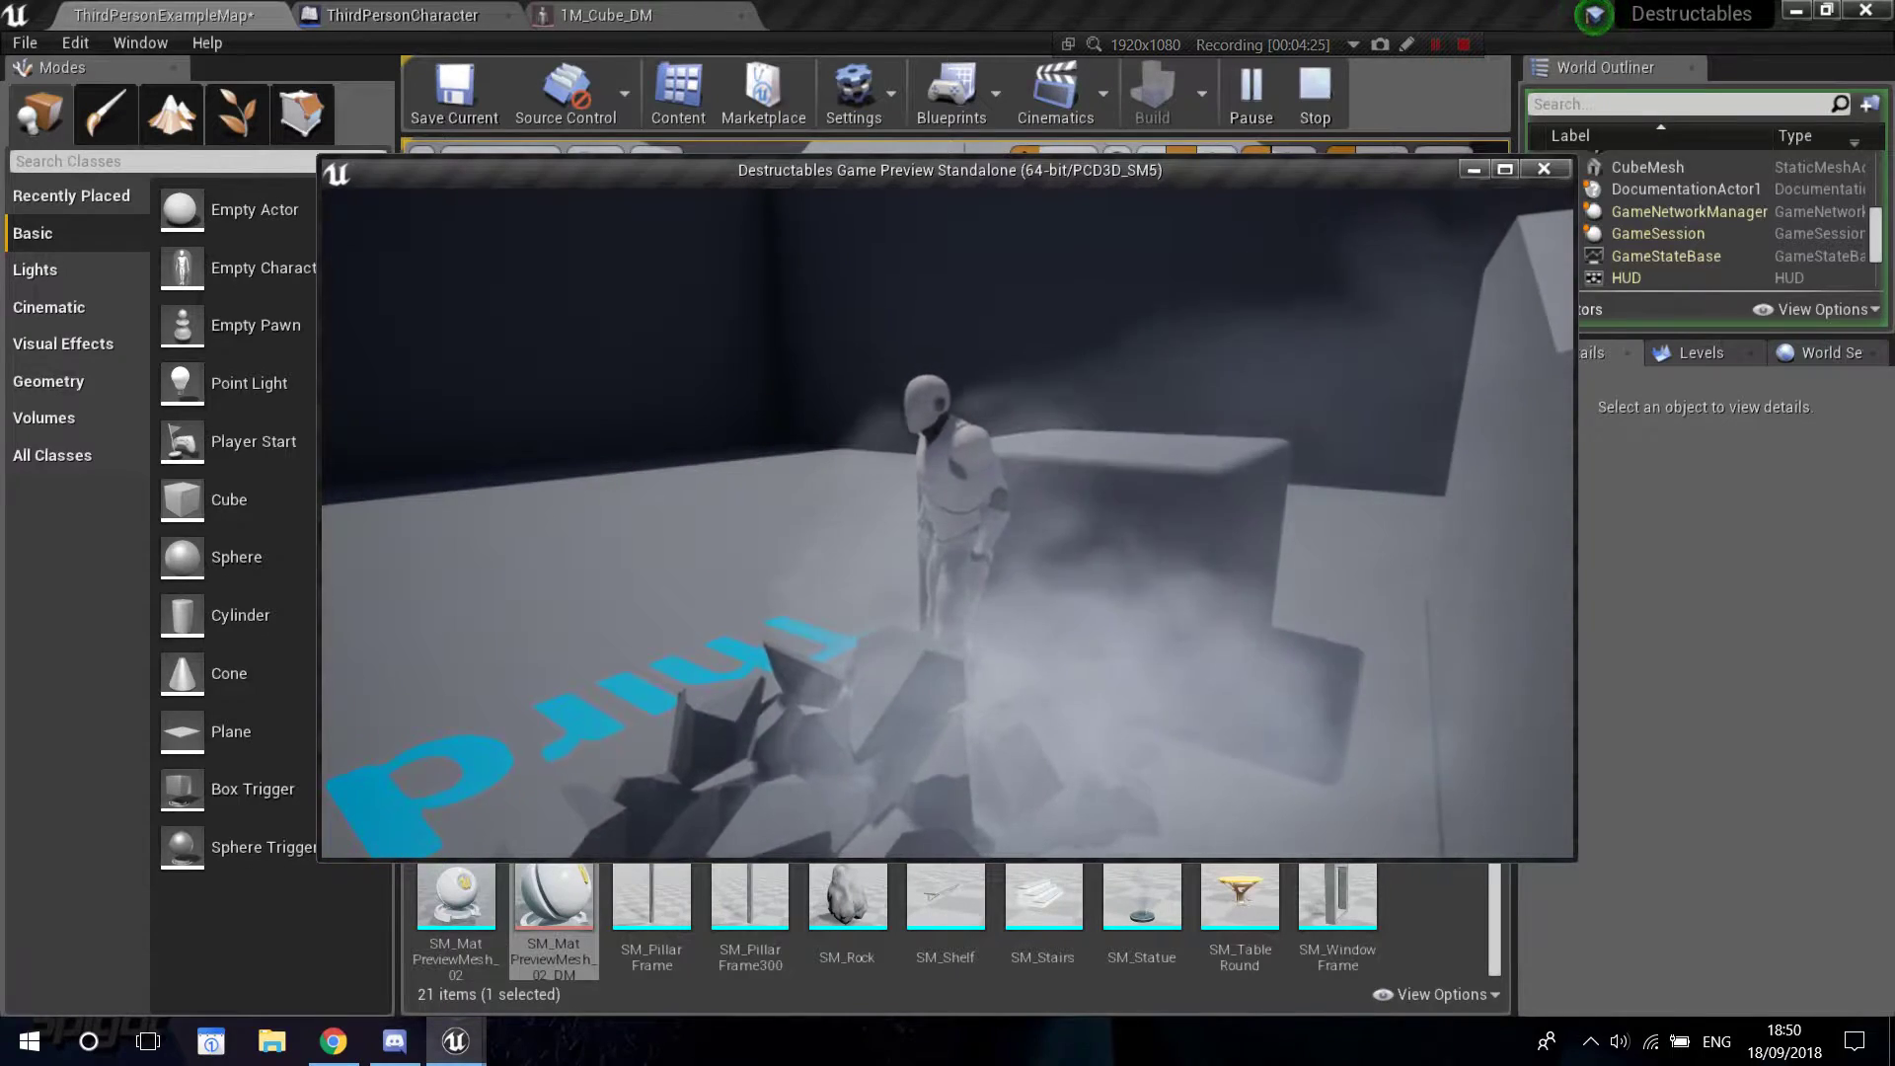
key(s)
key(d)
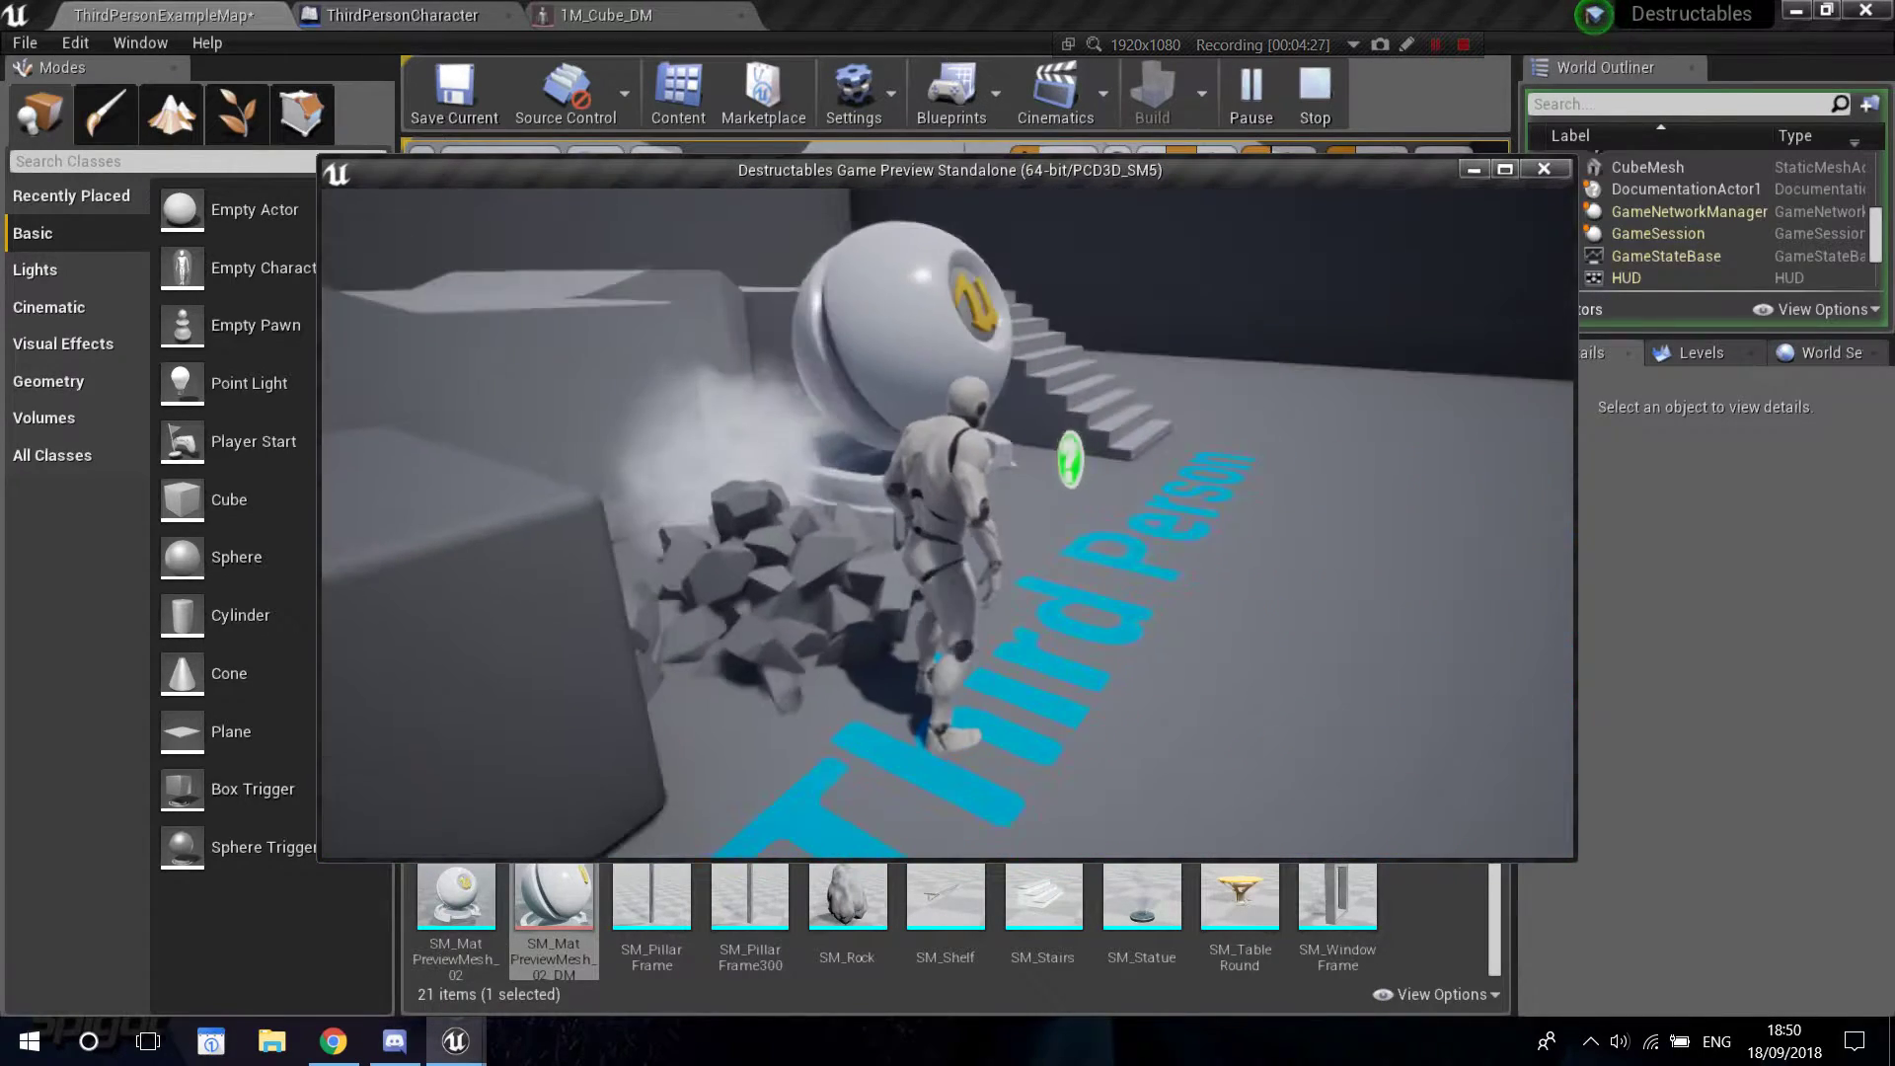
key(Escape)
Reopen the cube's destructible mesh and set its Damage Threshold to 10.
mouse_move(955, 434)
right_down()
mouse_move(955, 494)
mouse_move(923, 472)
mouse_move(1066, 473)
mouse_move(949, 464)
right_up()
click(913, 474)
click(440, 10)
click(583, 10)
right_drag(923, 534, 849, 612)
scroll(1476, 628, down, 3)
scroll(1482, 643, up, 3)
scroll(1486, 652, up, 5)
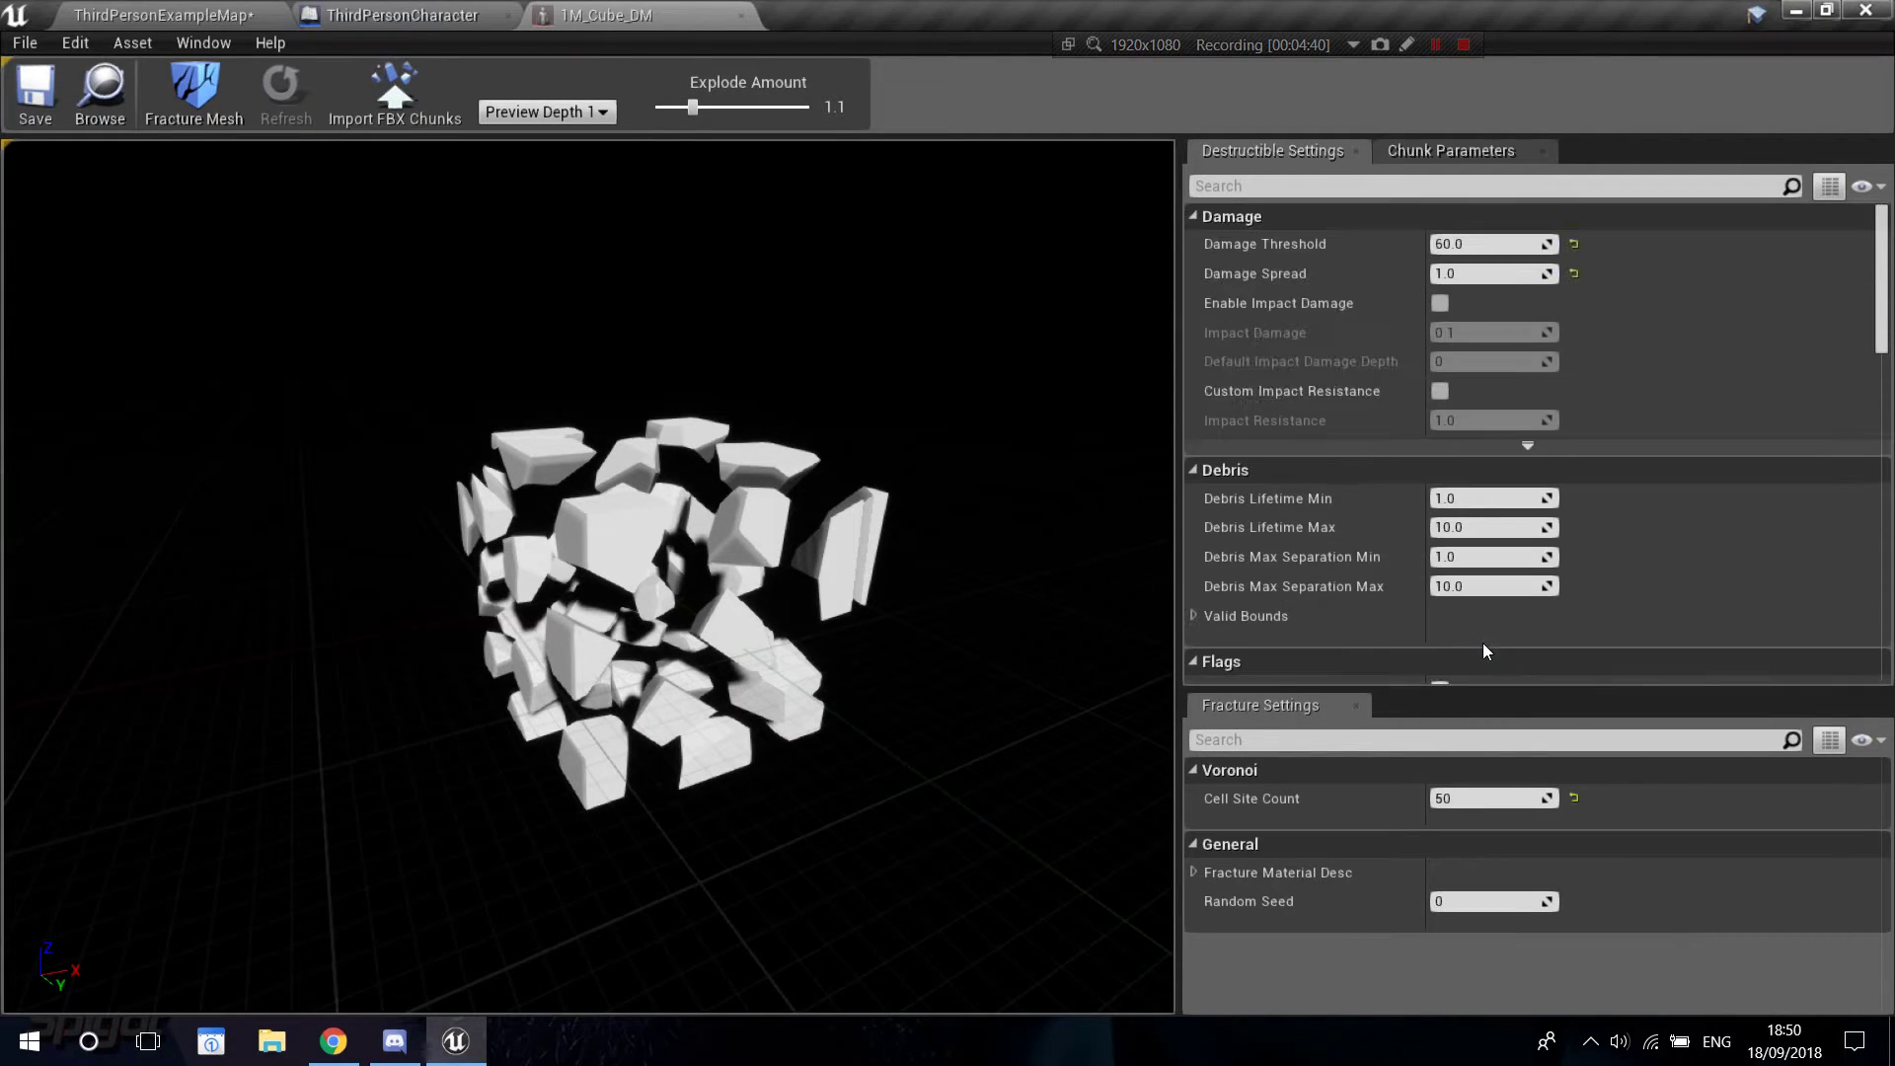
mouse_move(1265, 254)
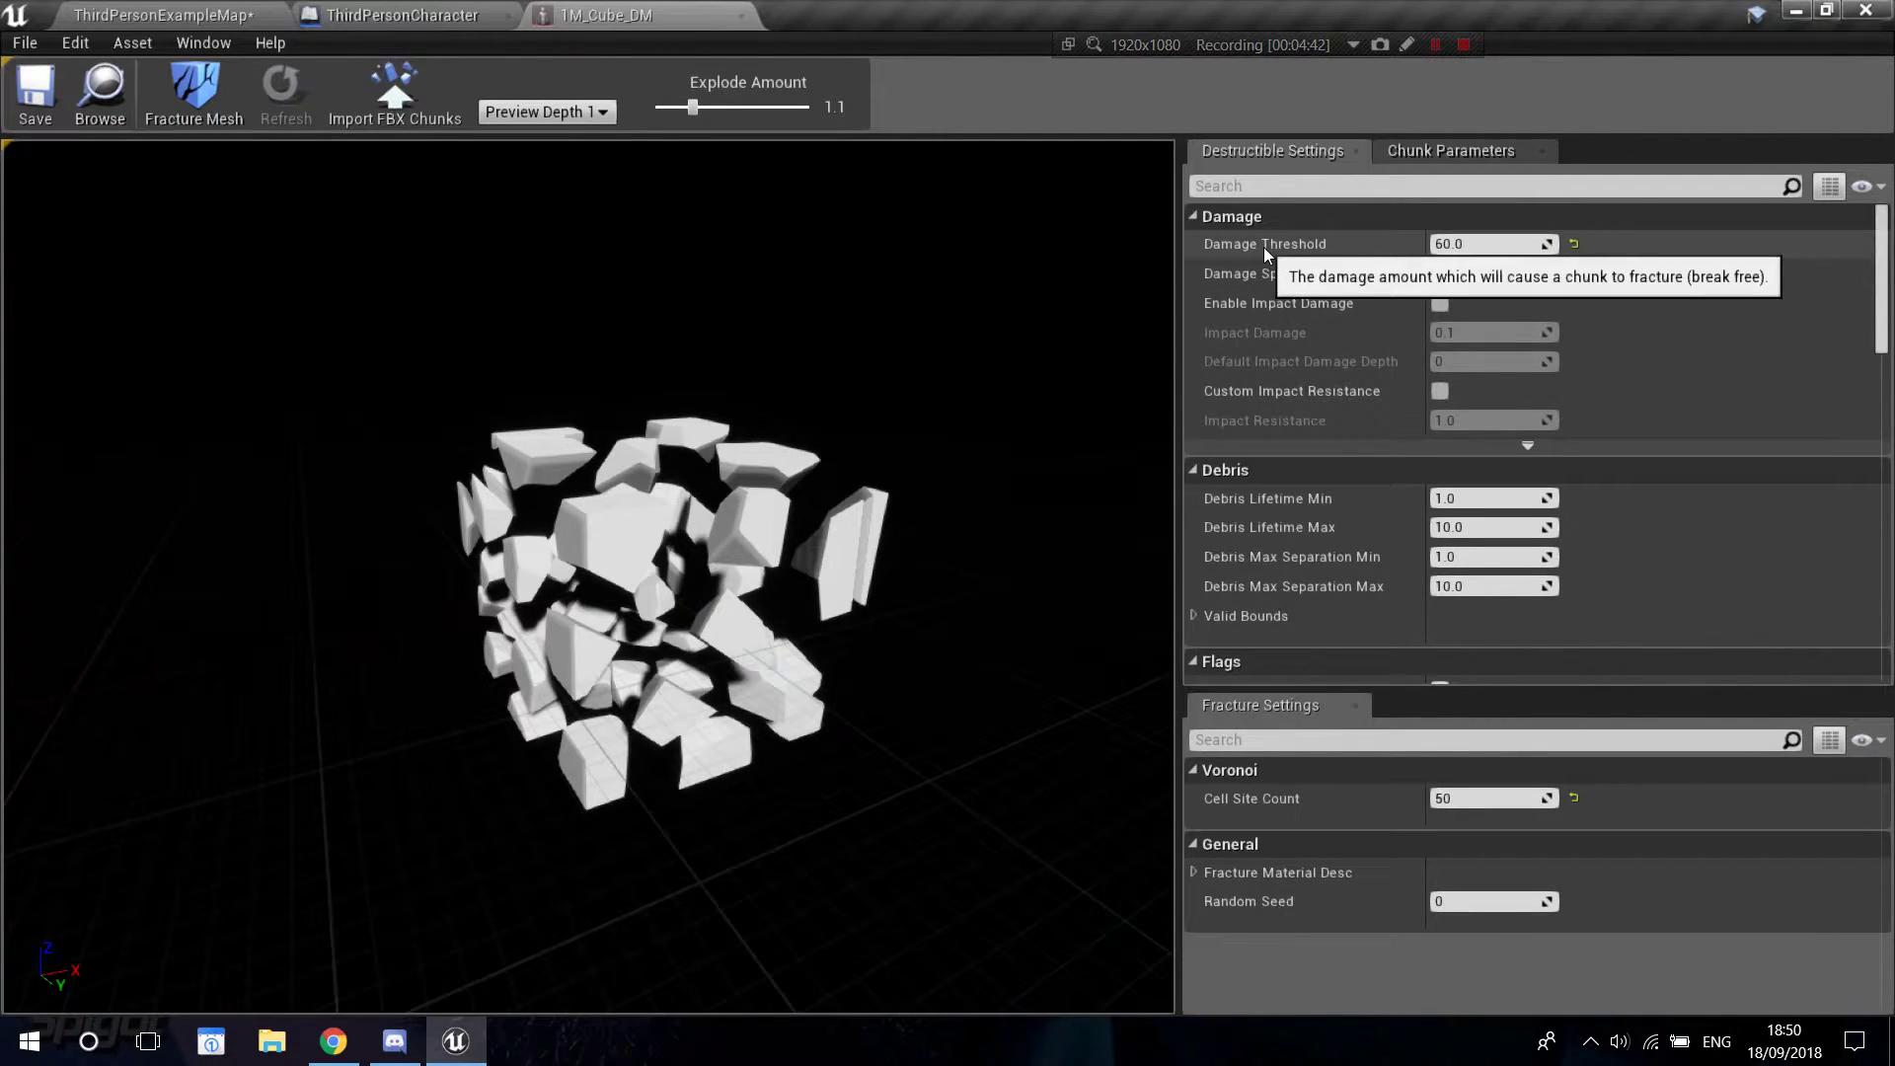
click(1465, 244)
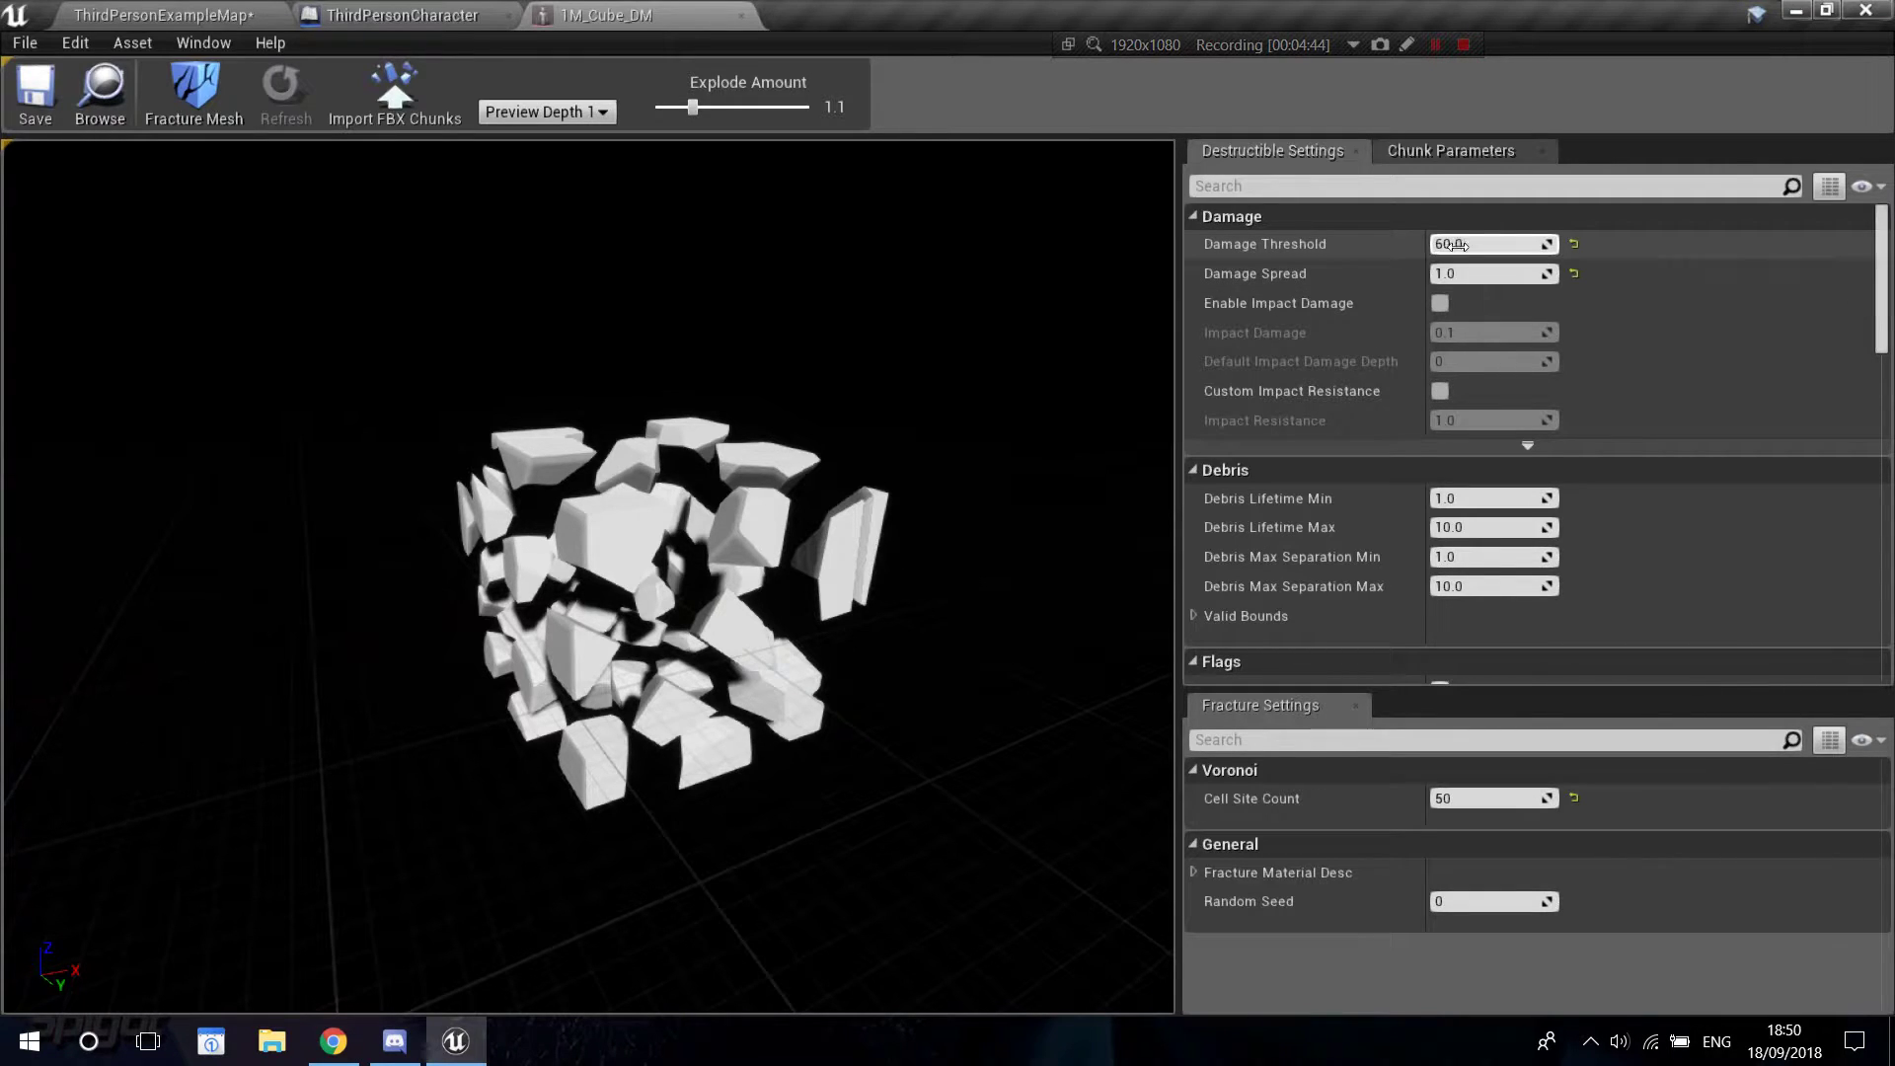
Set the Damage Cap to 10 in the cube mesh's advanced damage settings and review the remaining destructible settings.
mouse_move(1456, 437)
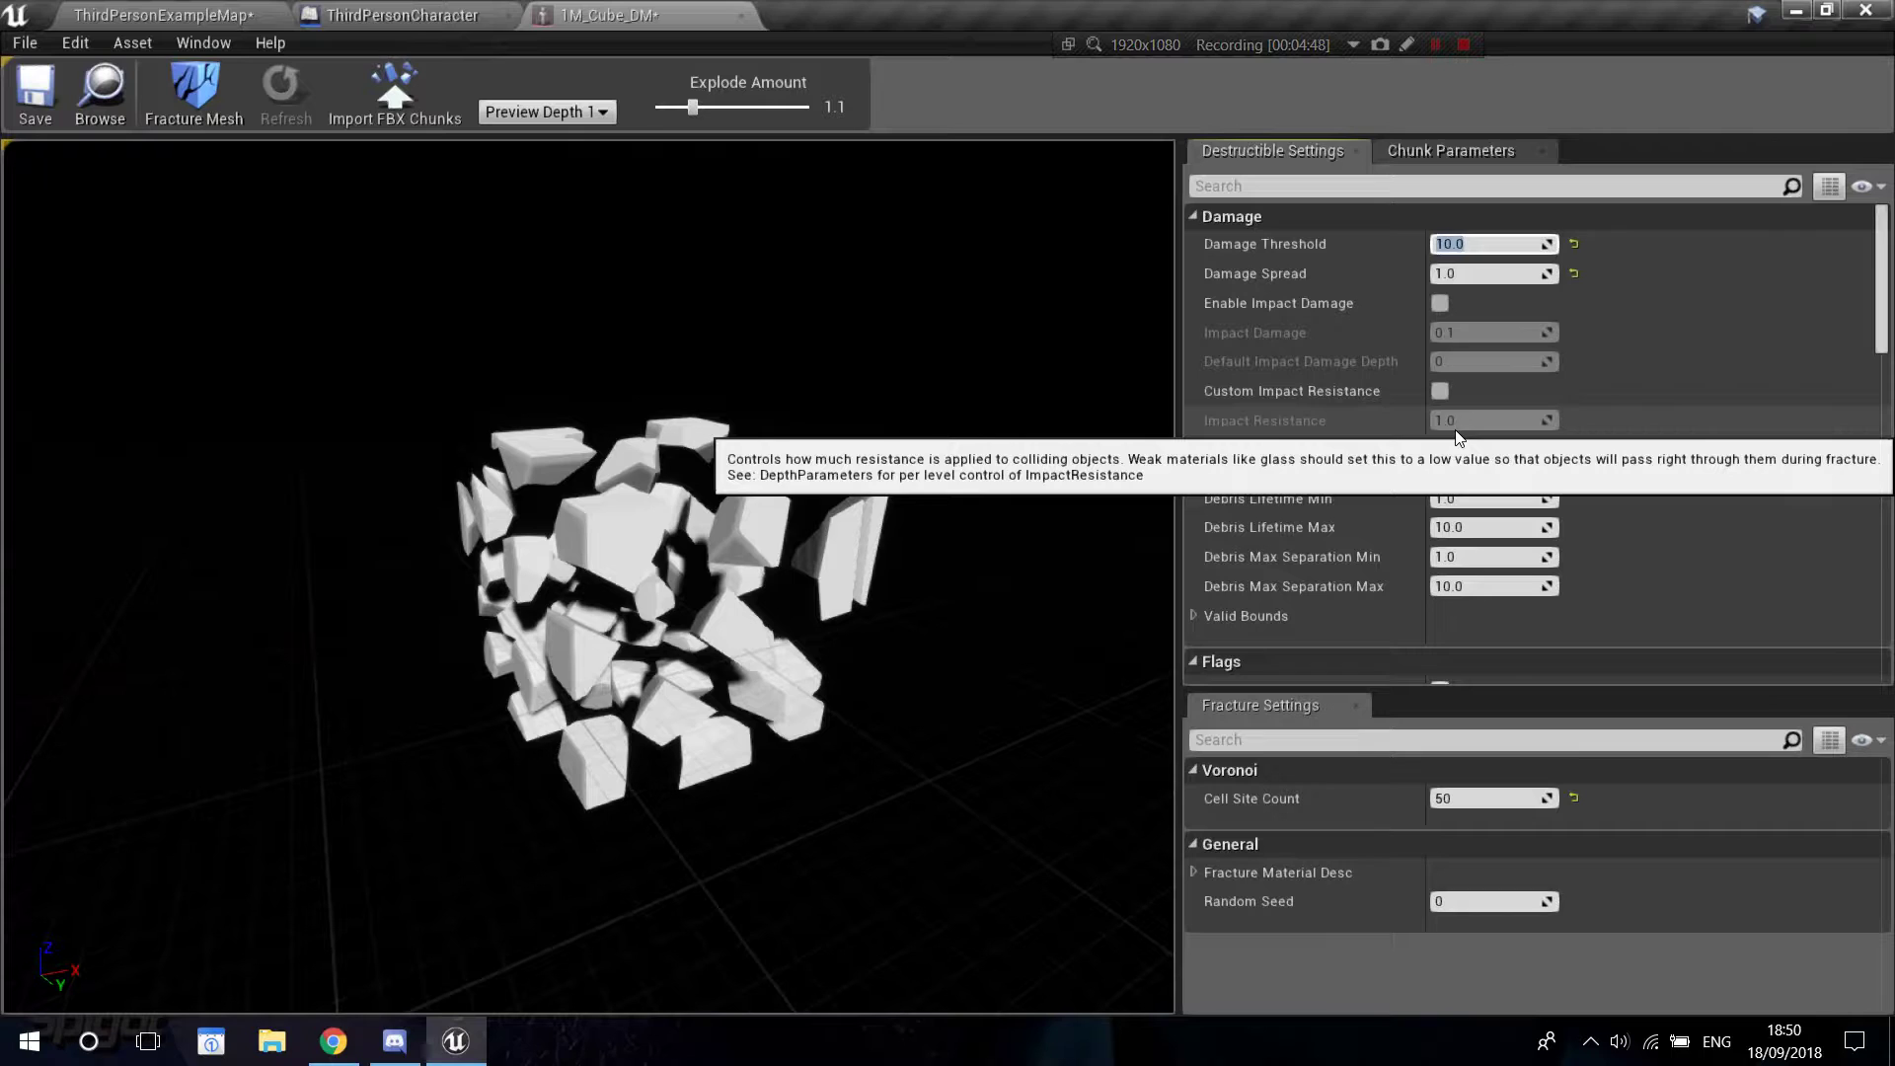
click(1527, 451)
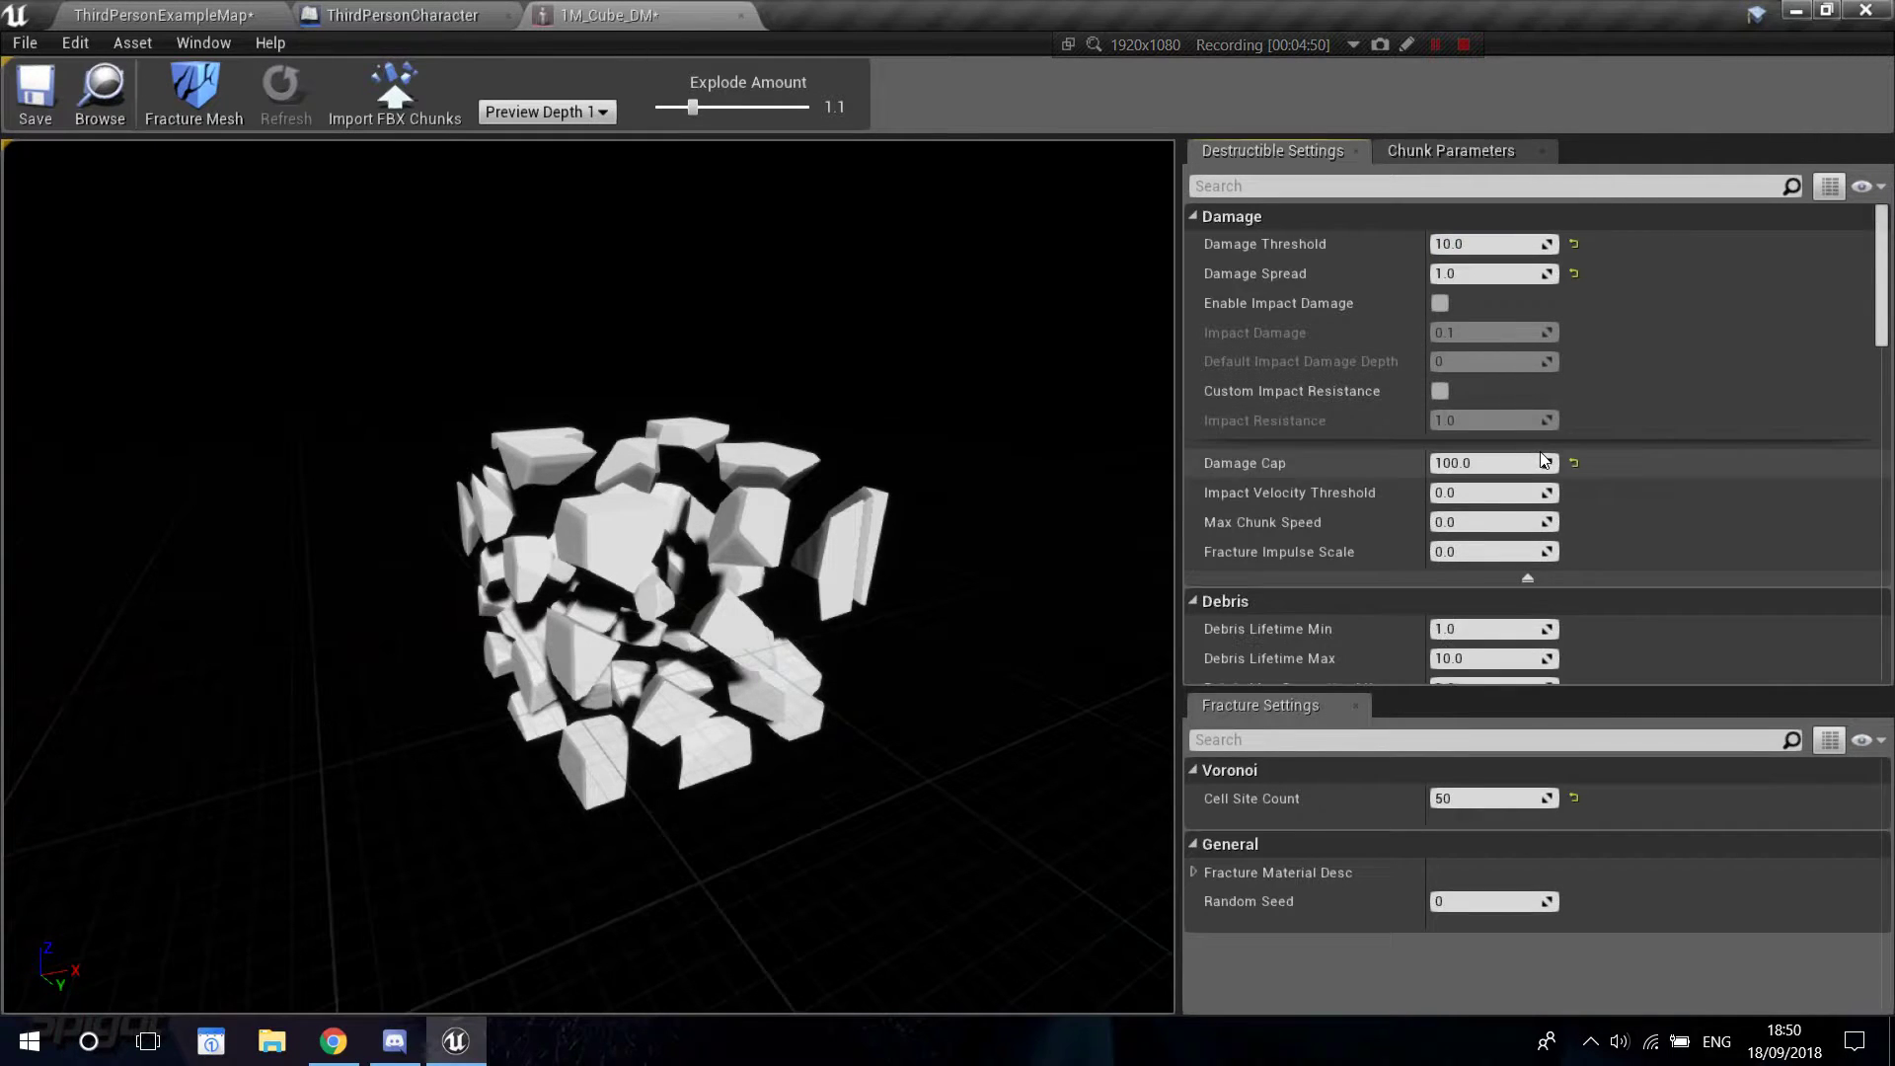
mouse_move(1259, 472)
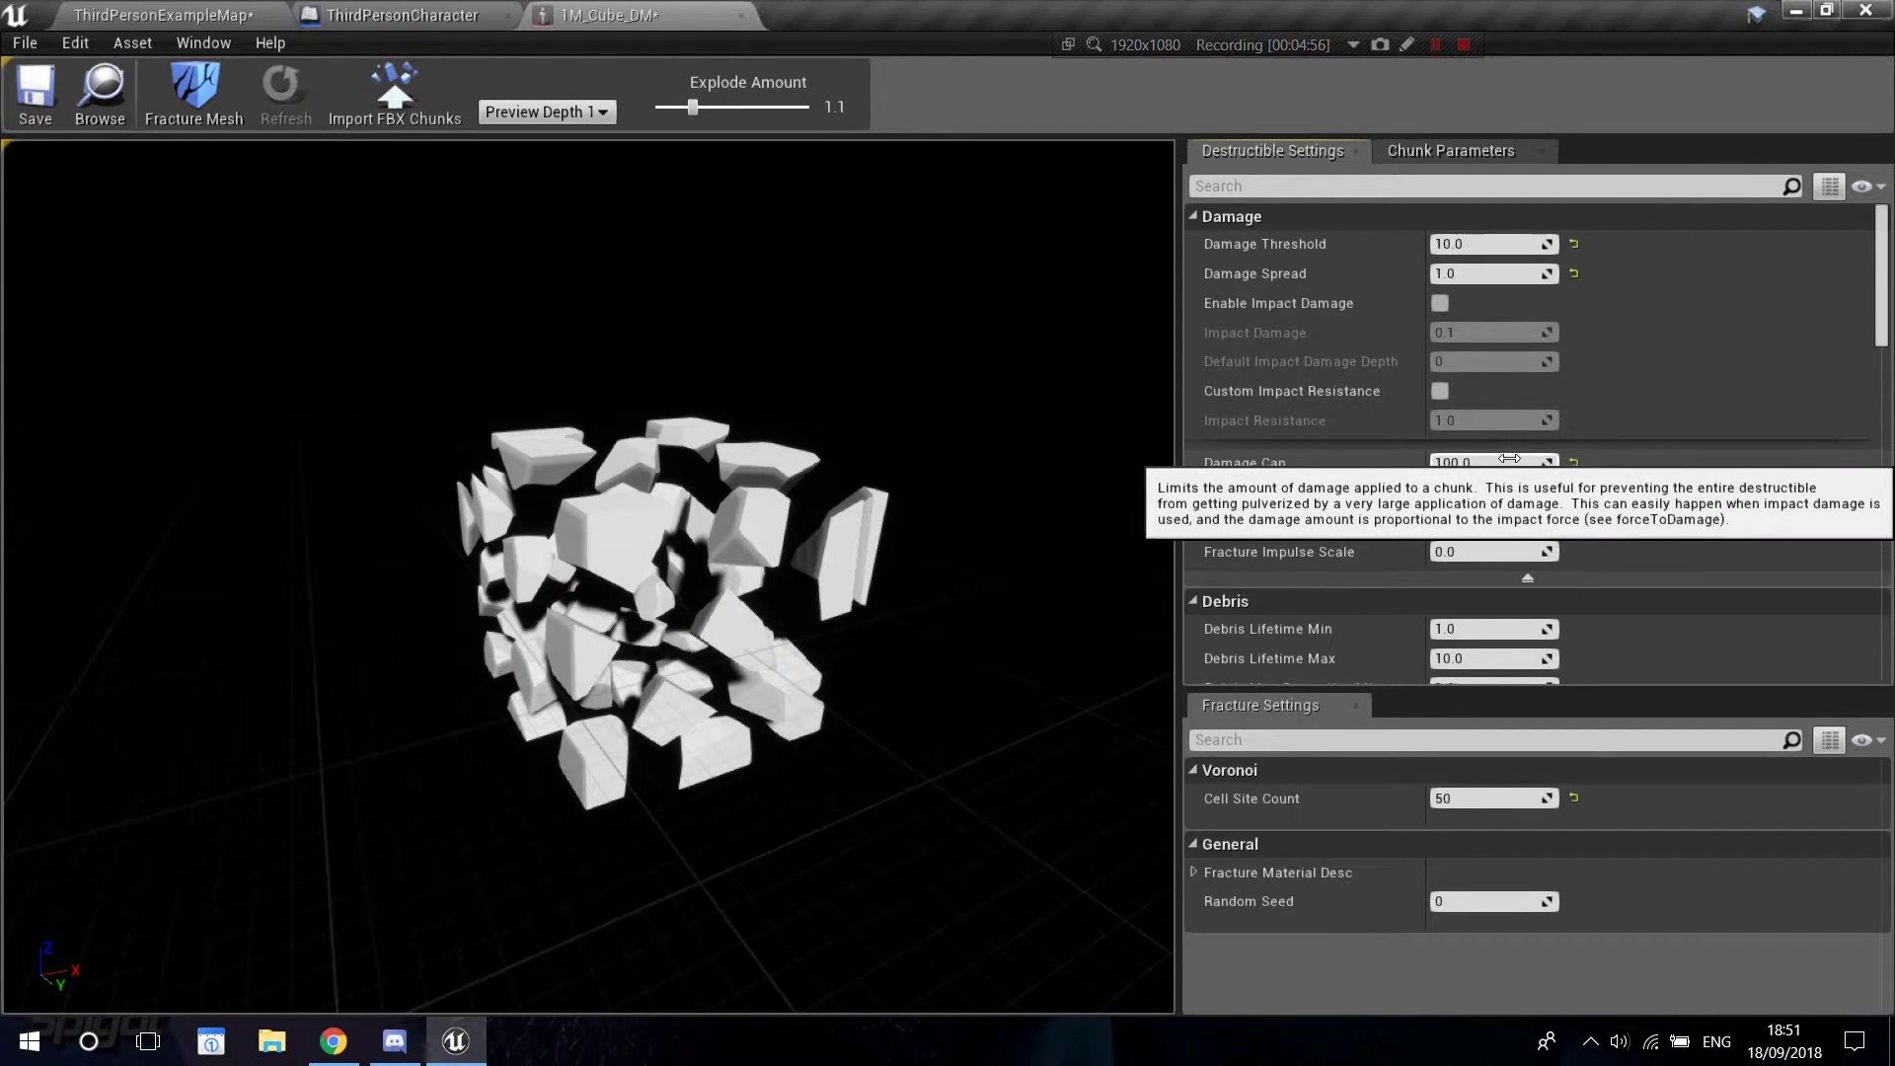
click(1509, 459)
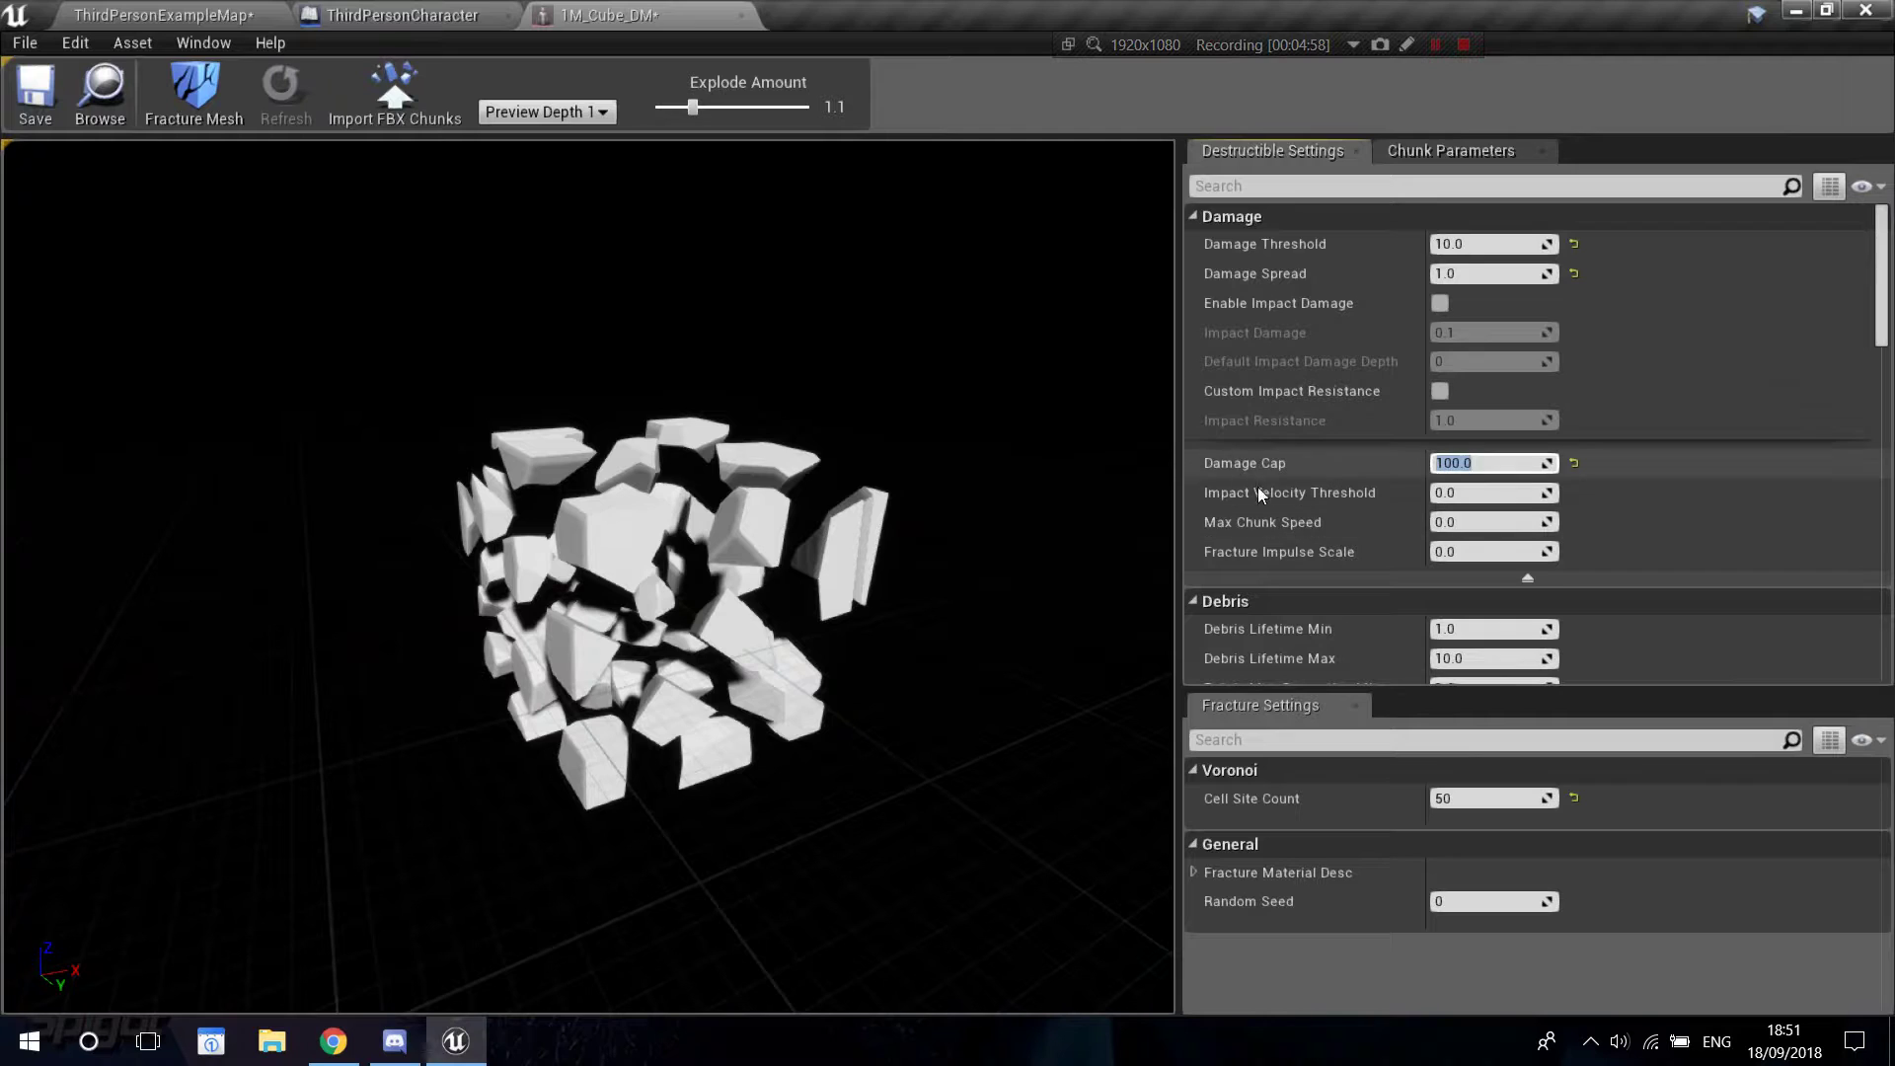
text(1)
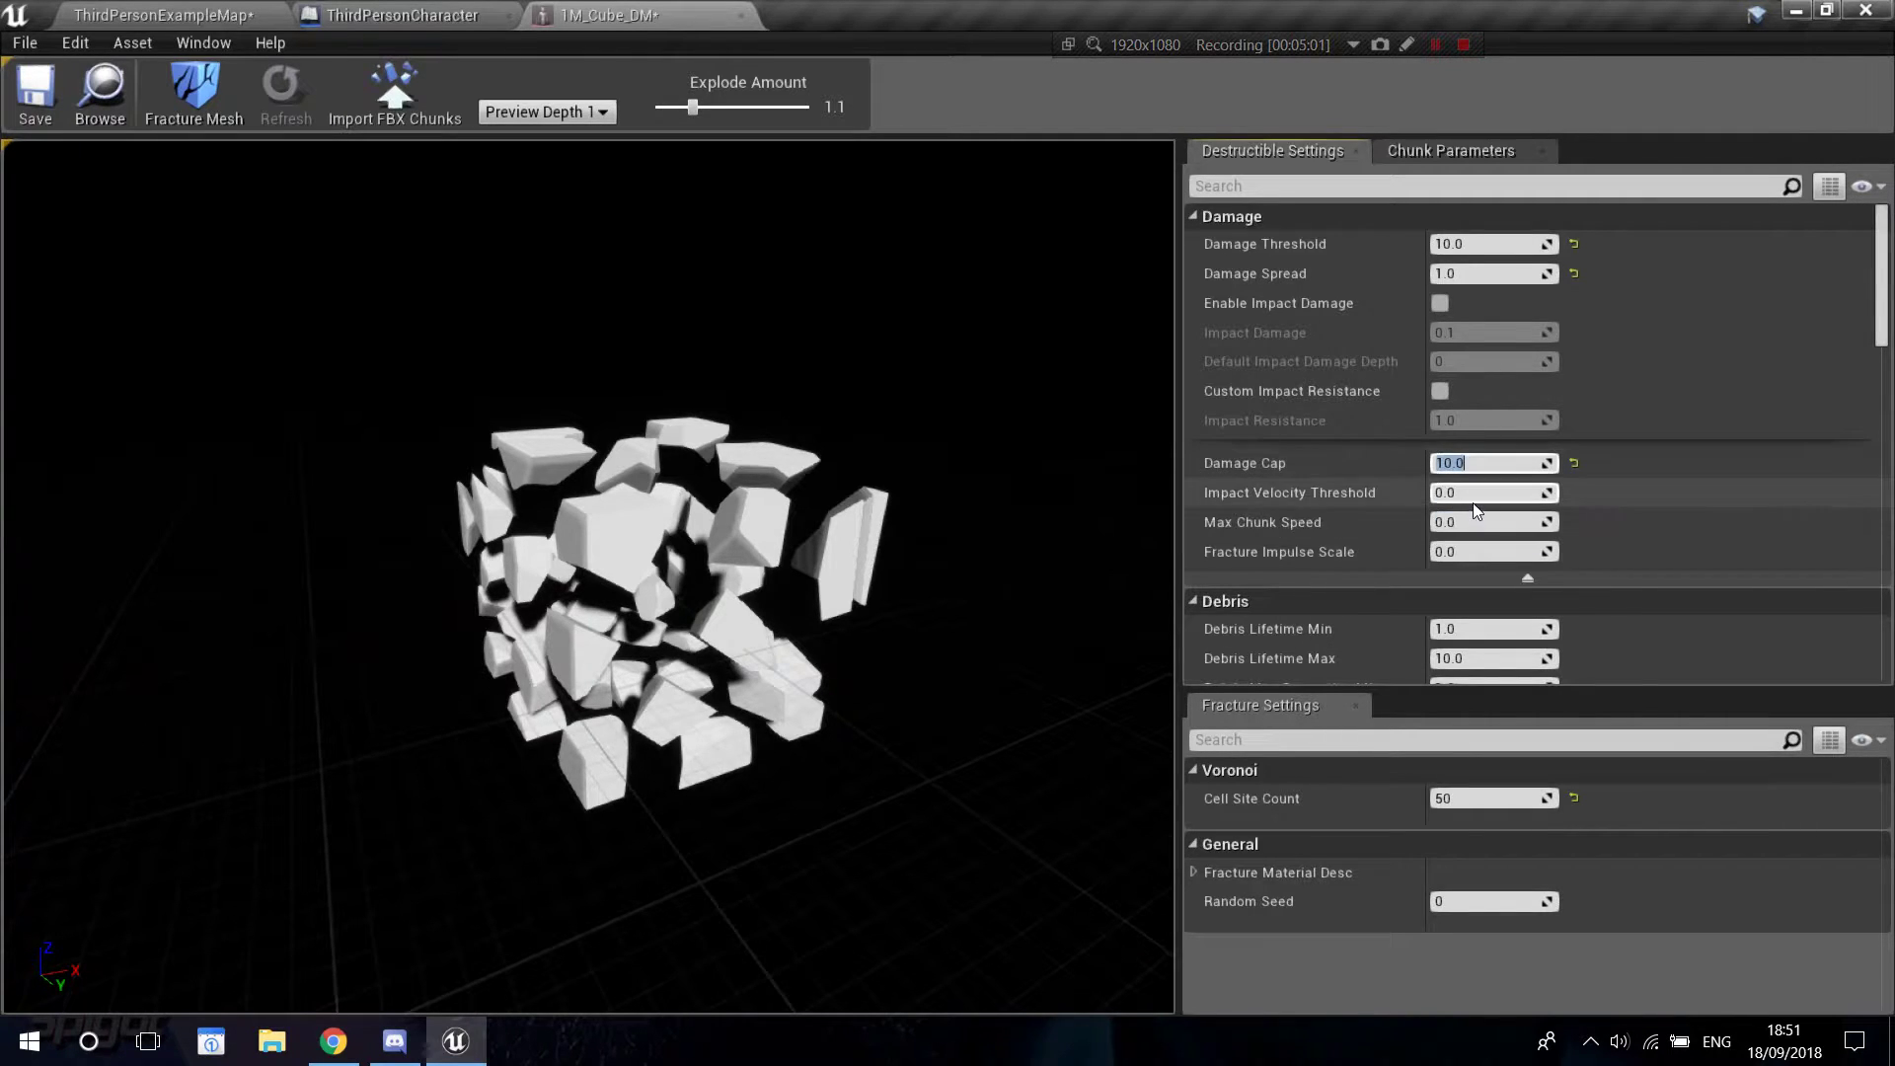
click(1529, 579)
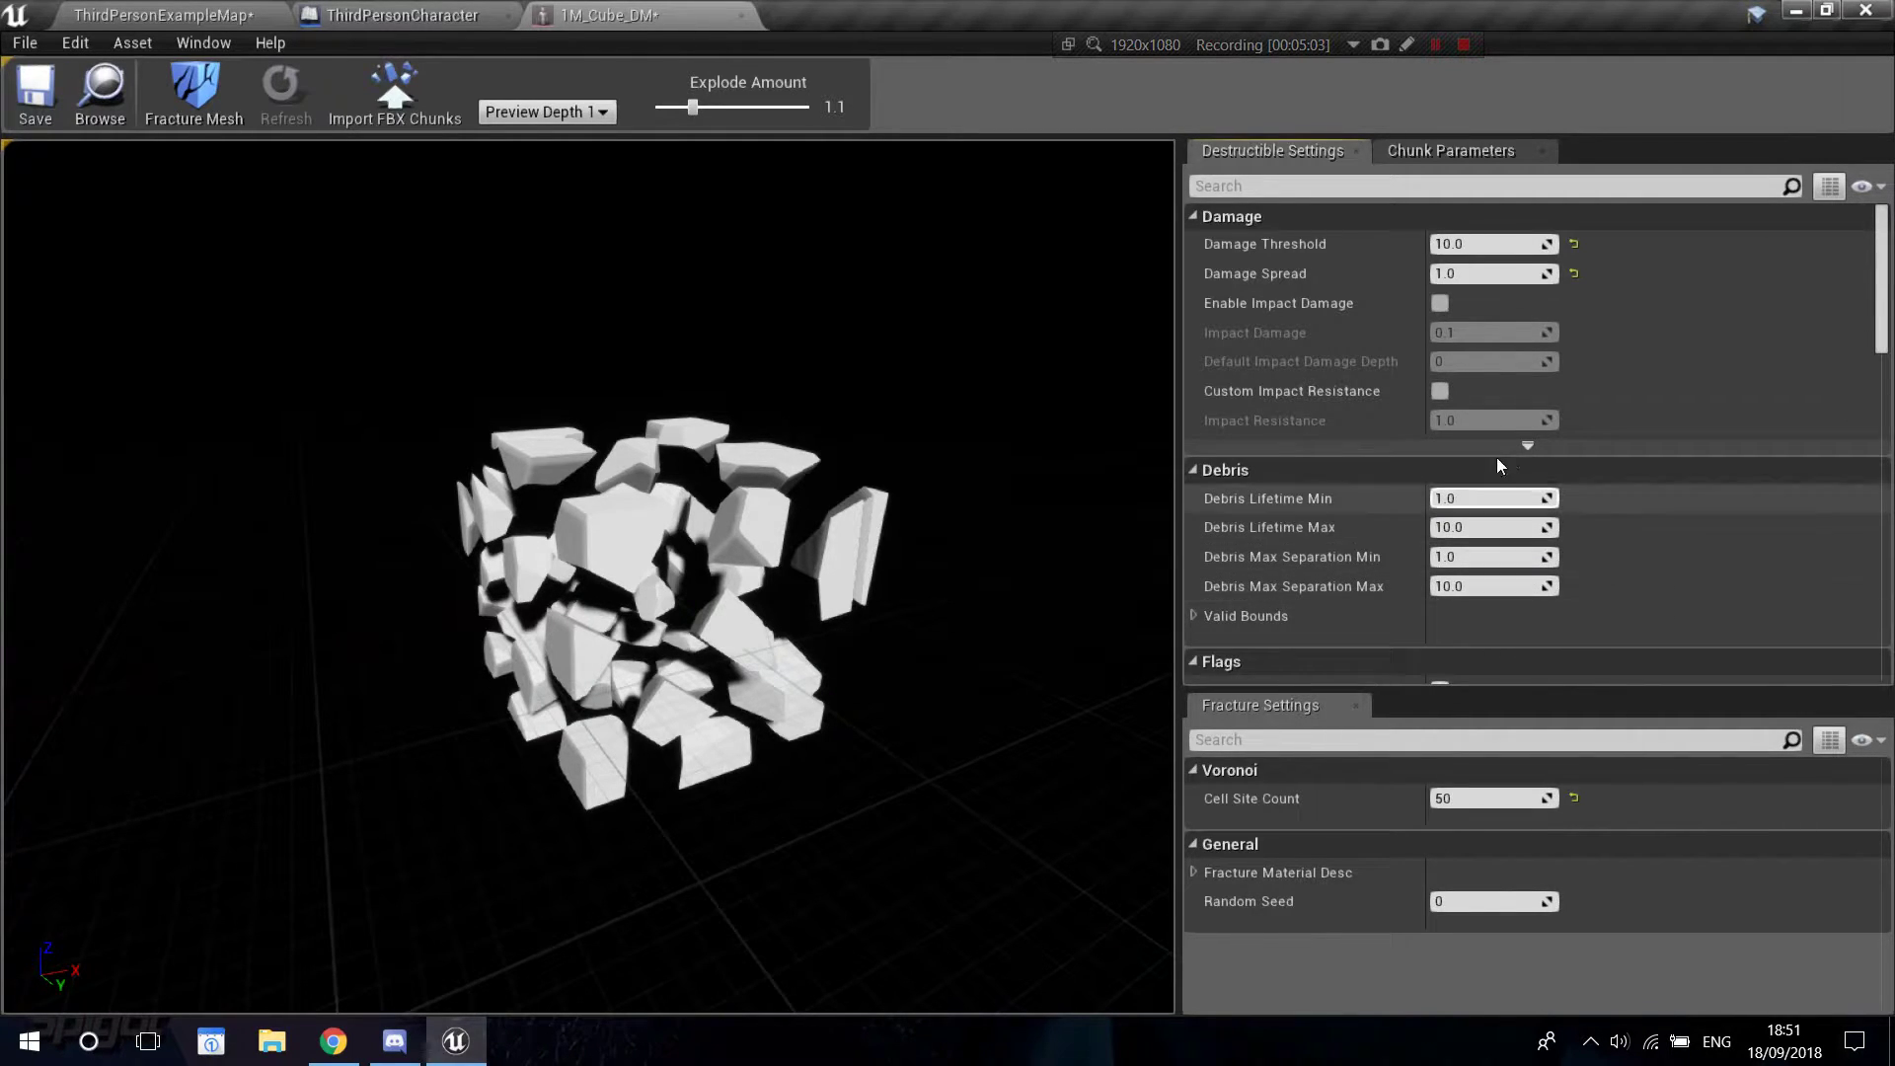
click(1532, 449)
click(1528, 579)
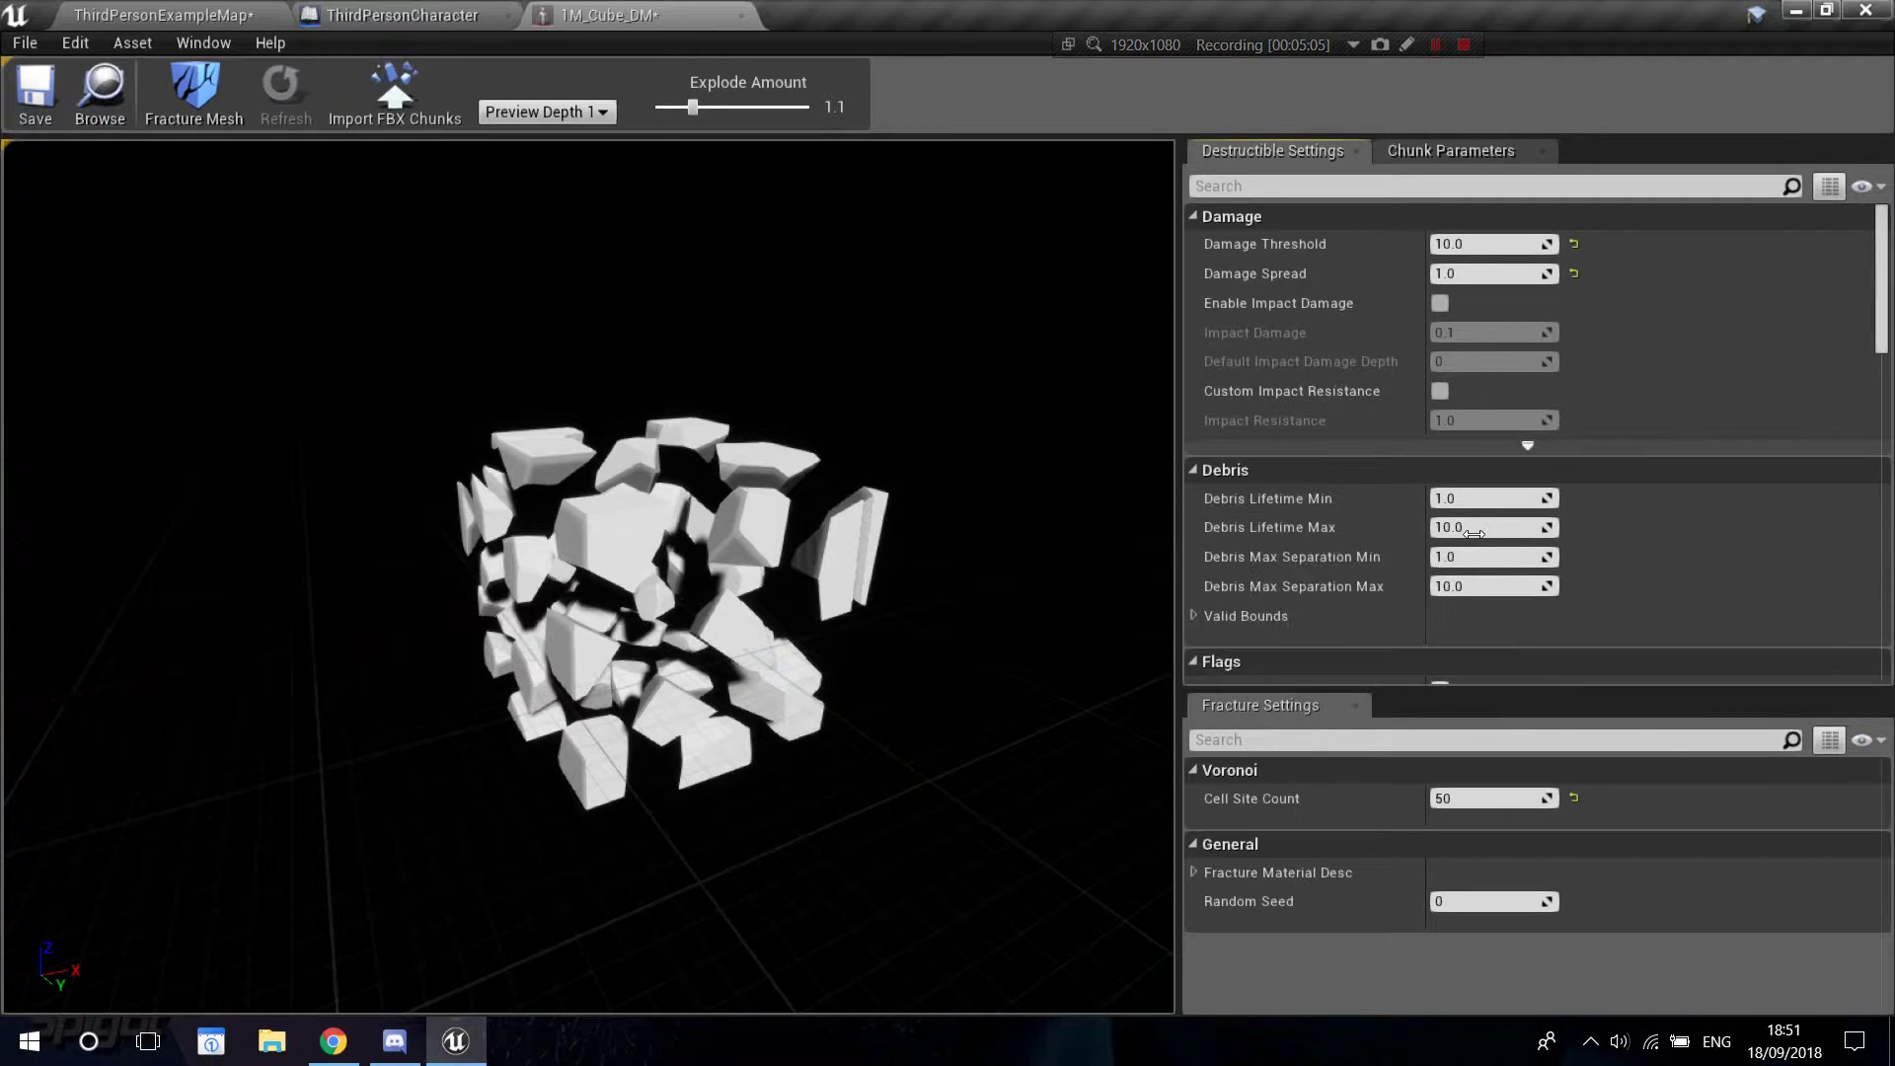
scroll(1492, 558, down, 5)
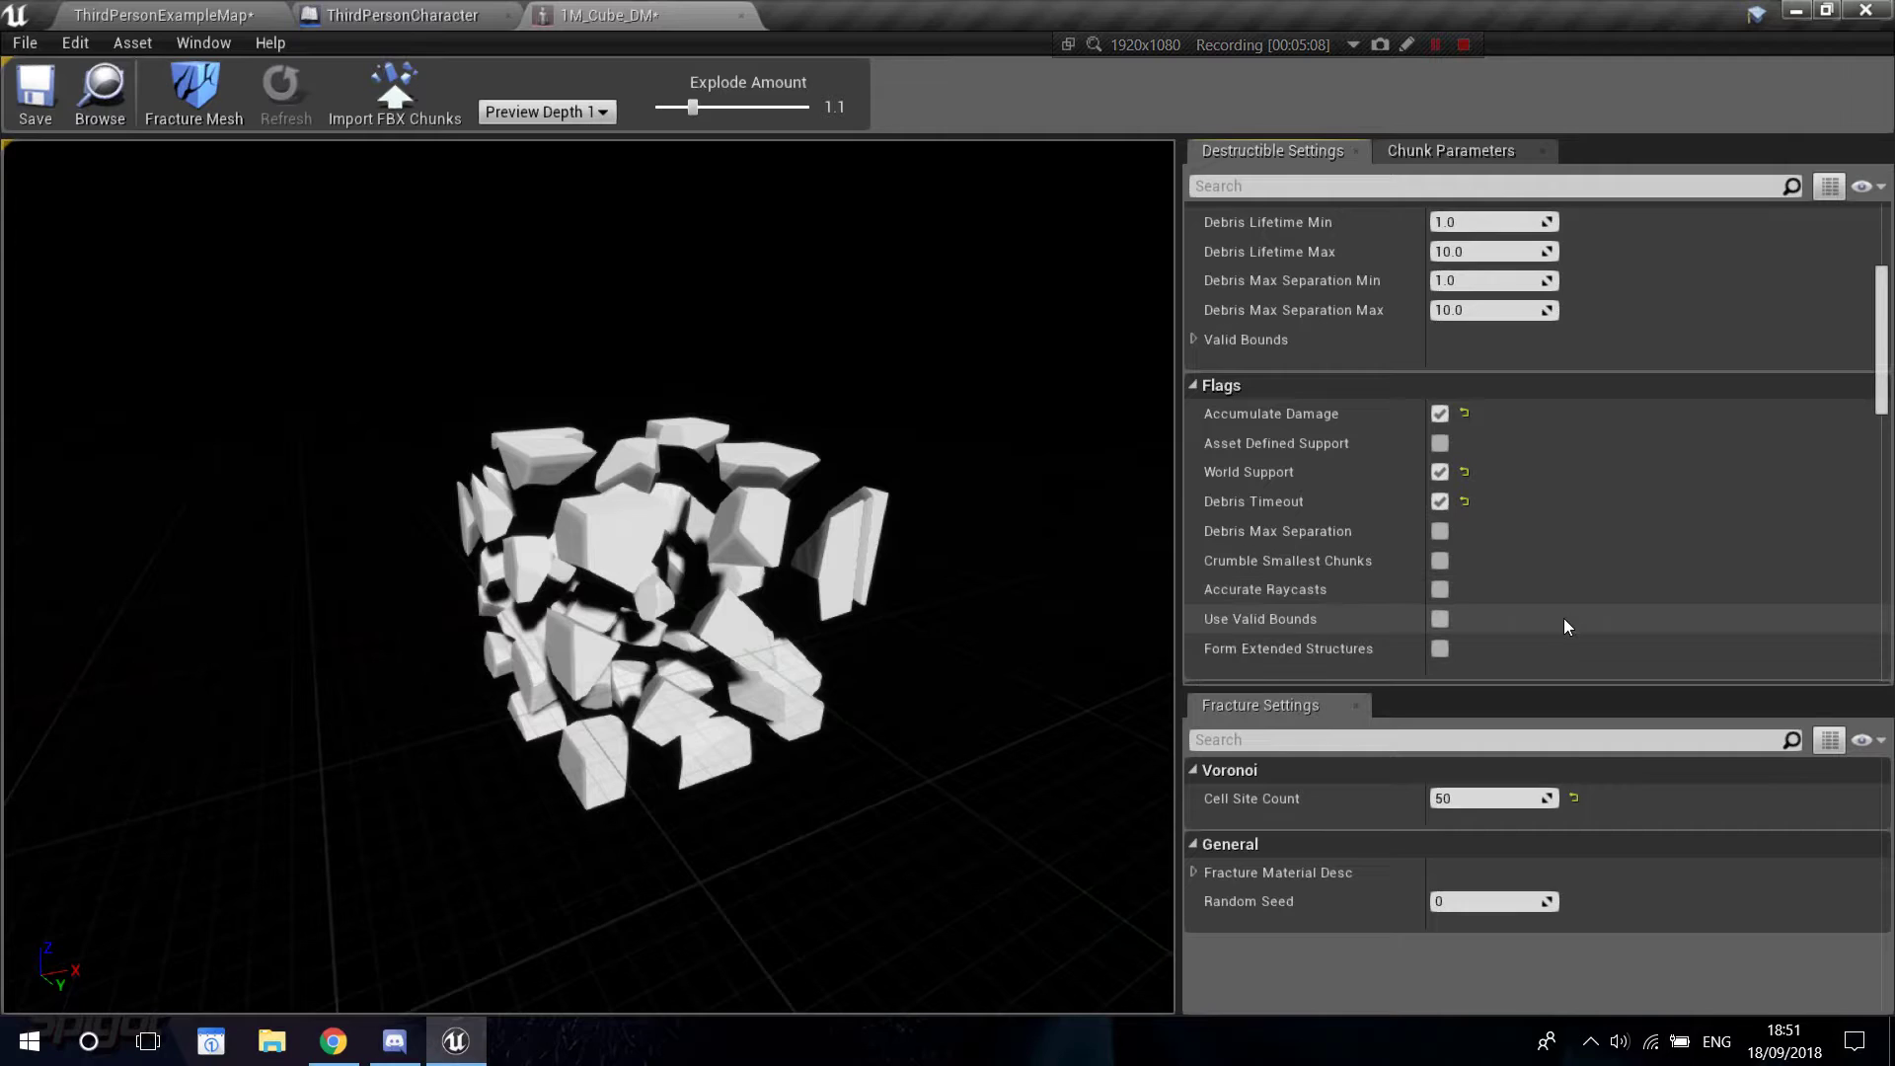
scroll(1569, 626, down, 5)
scroll(1566, 602, down, 3)
scroll(1565, 622, up, 10)
Play-test the cube's destruction in the example level with the changed damage threshold and cap, and stop the preview.
click(146, 10)
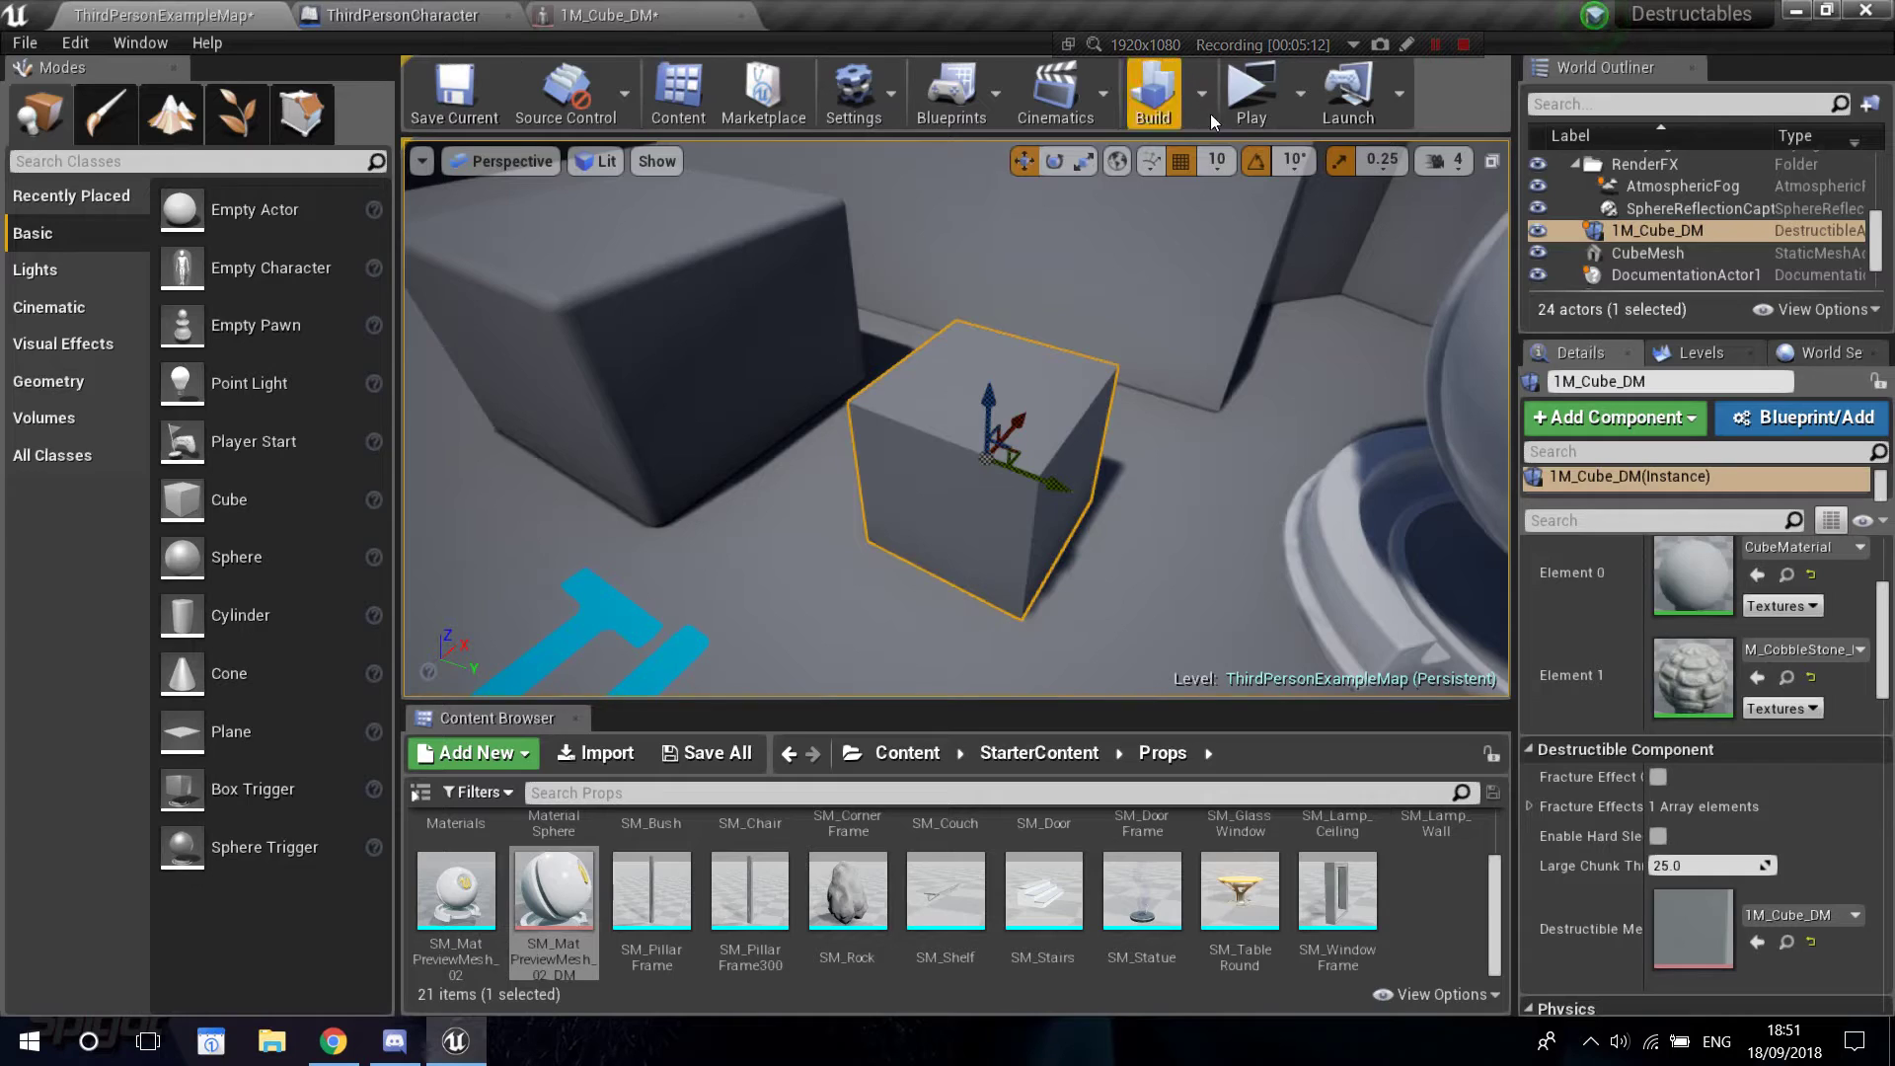
click(1255, 108)
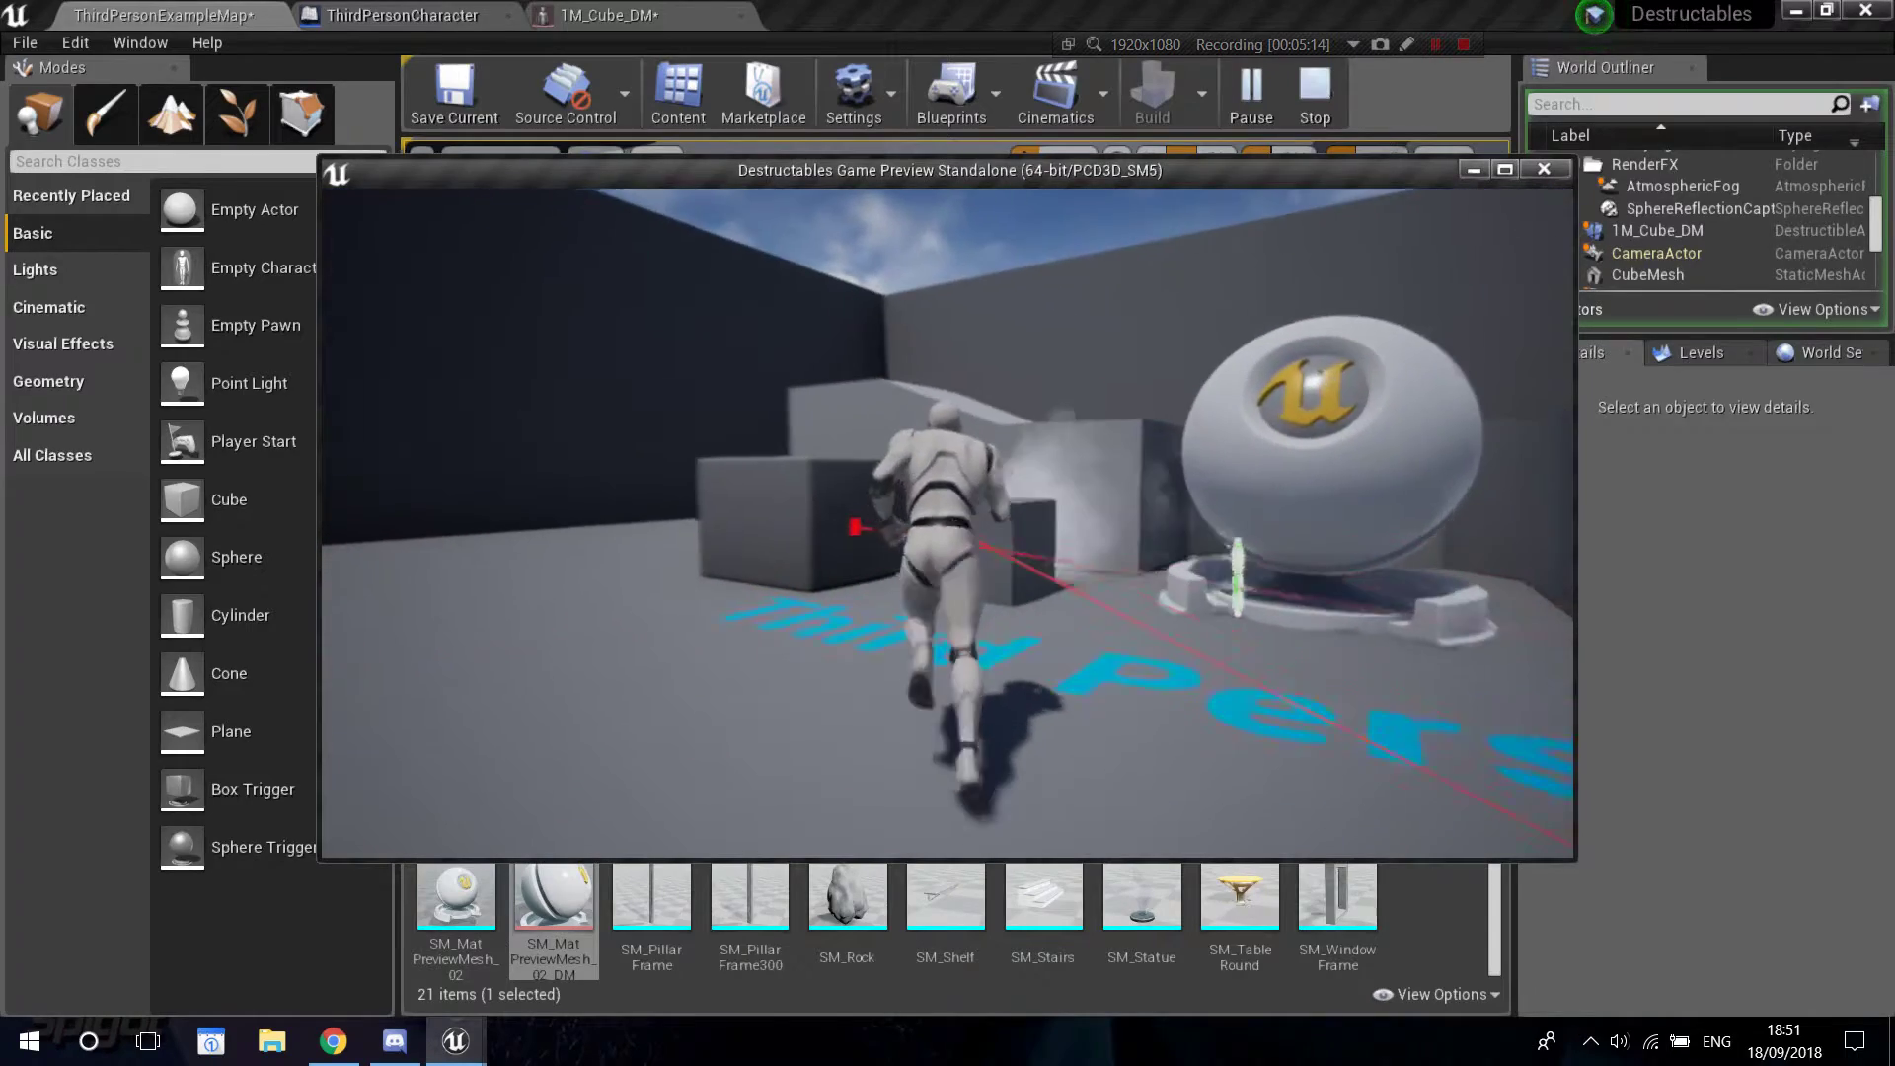
key(w)
key(s)
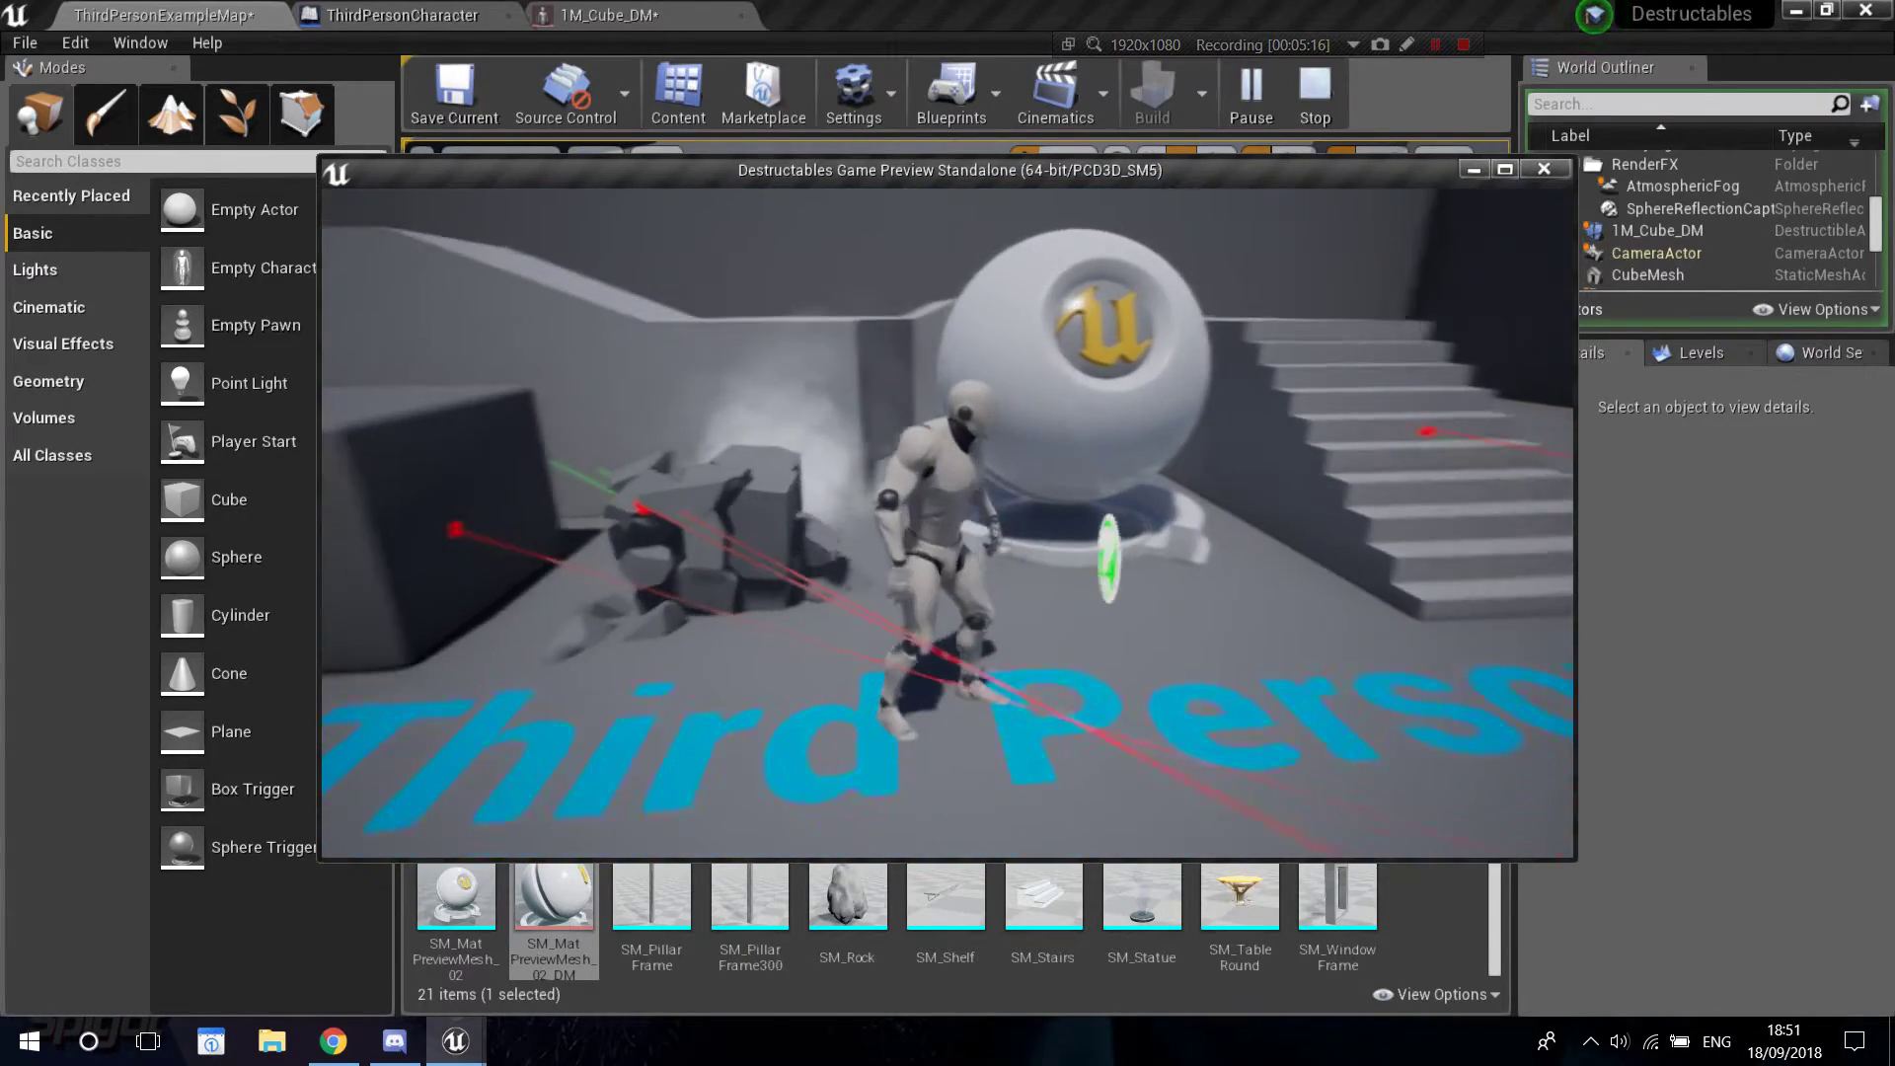
key(a)
key(s)
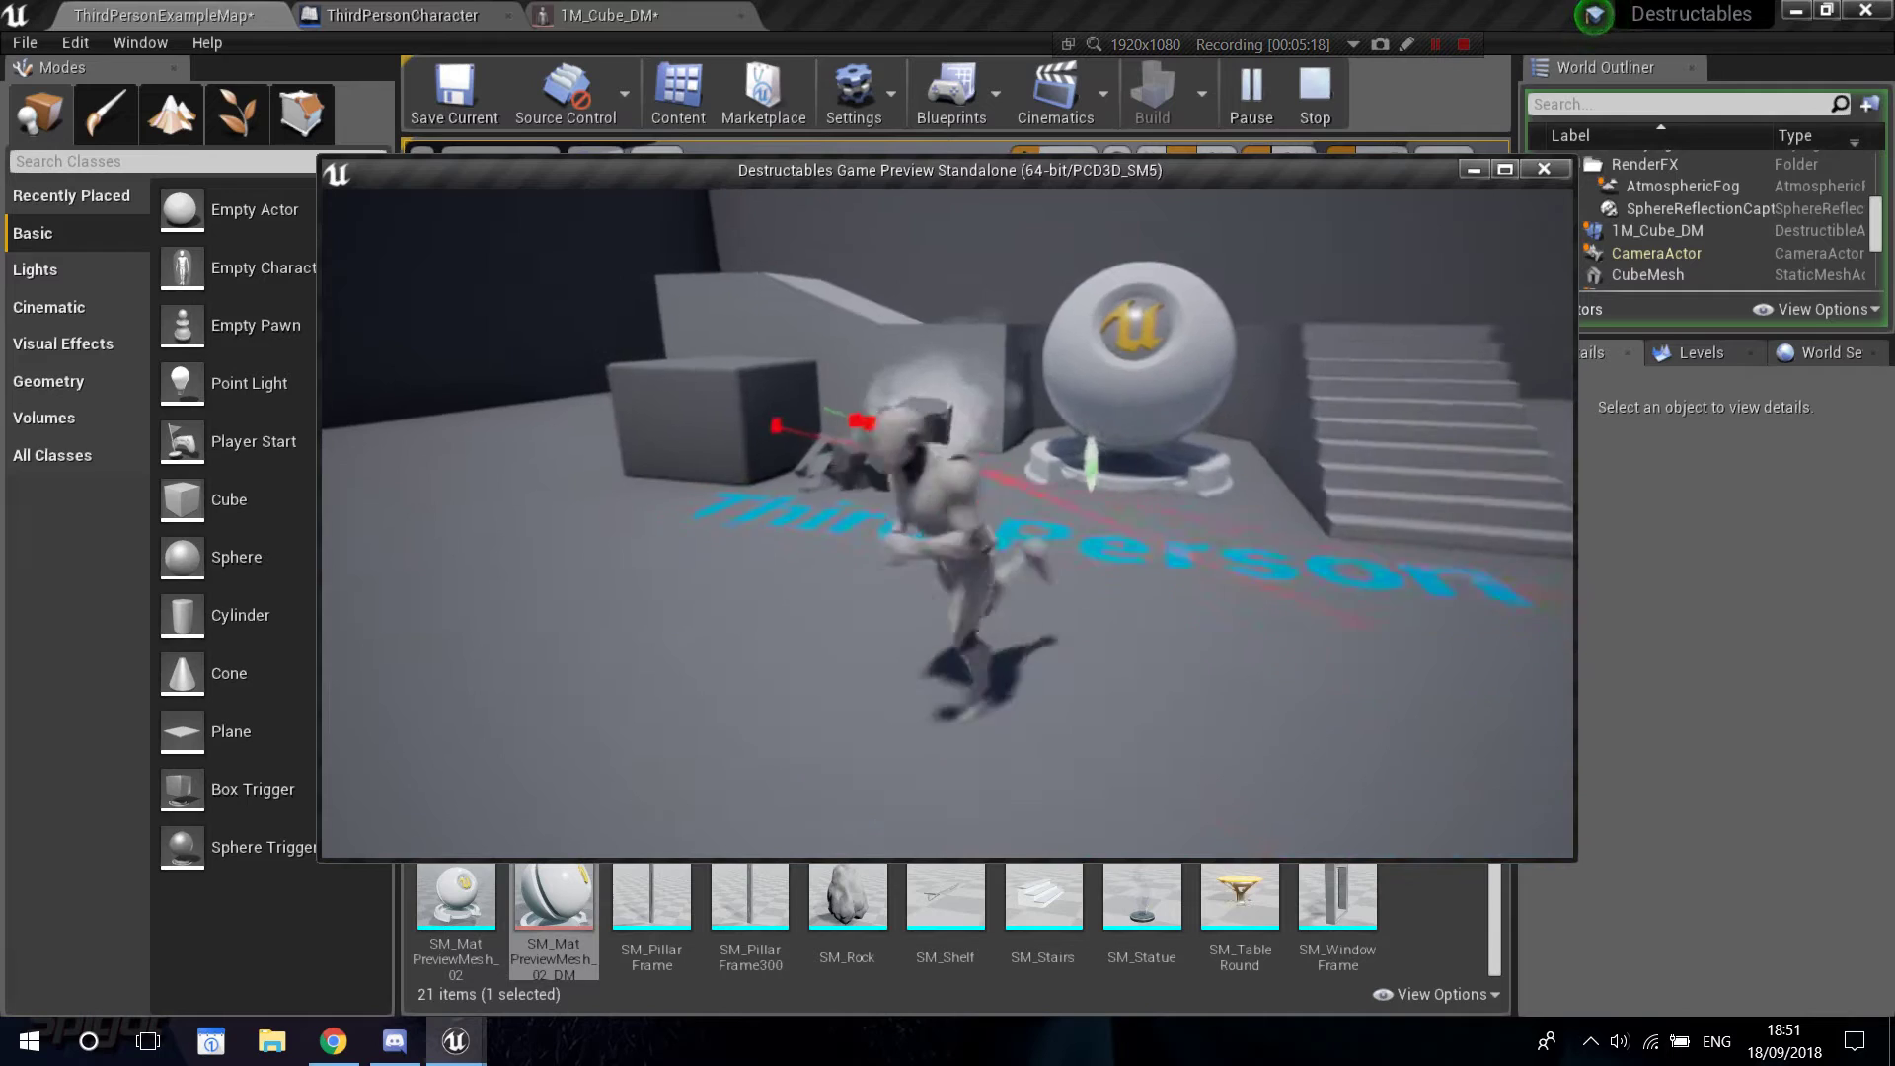
key(w)
key(Escape)
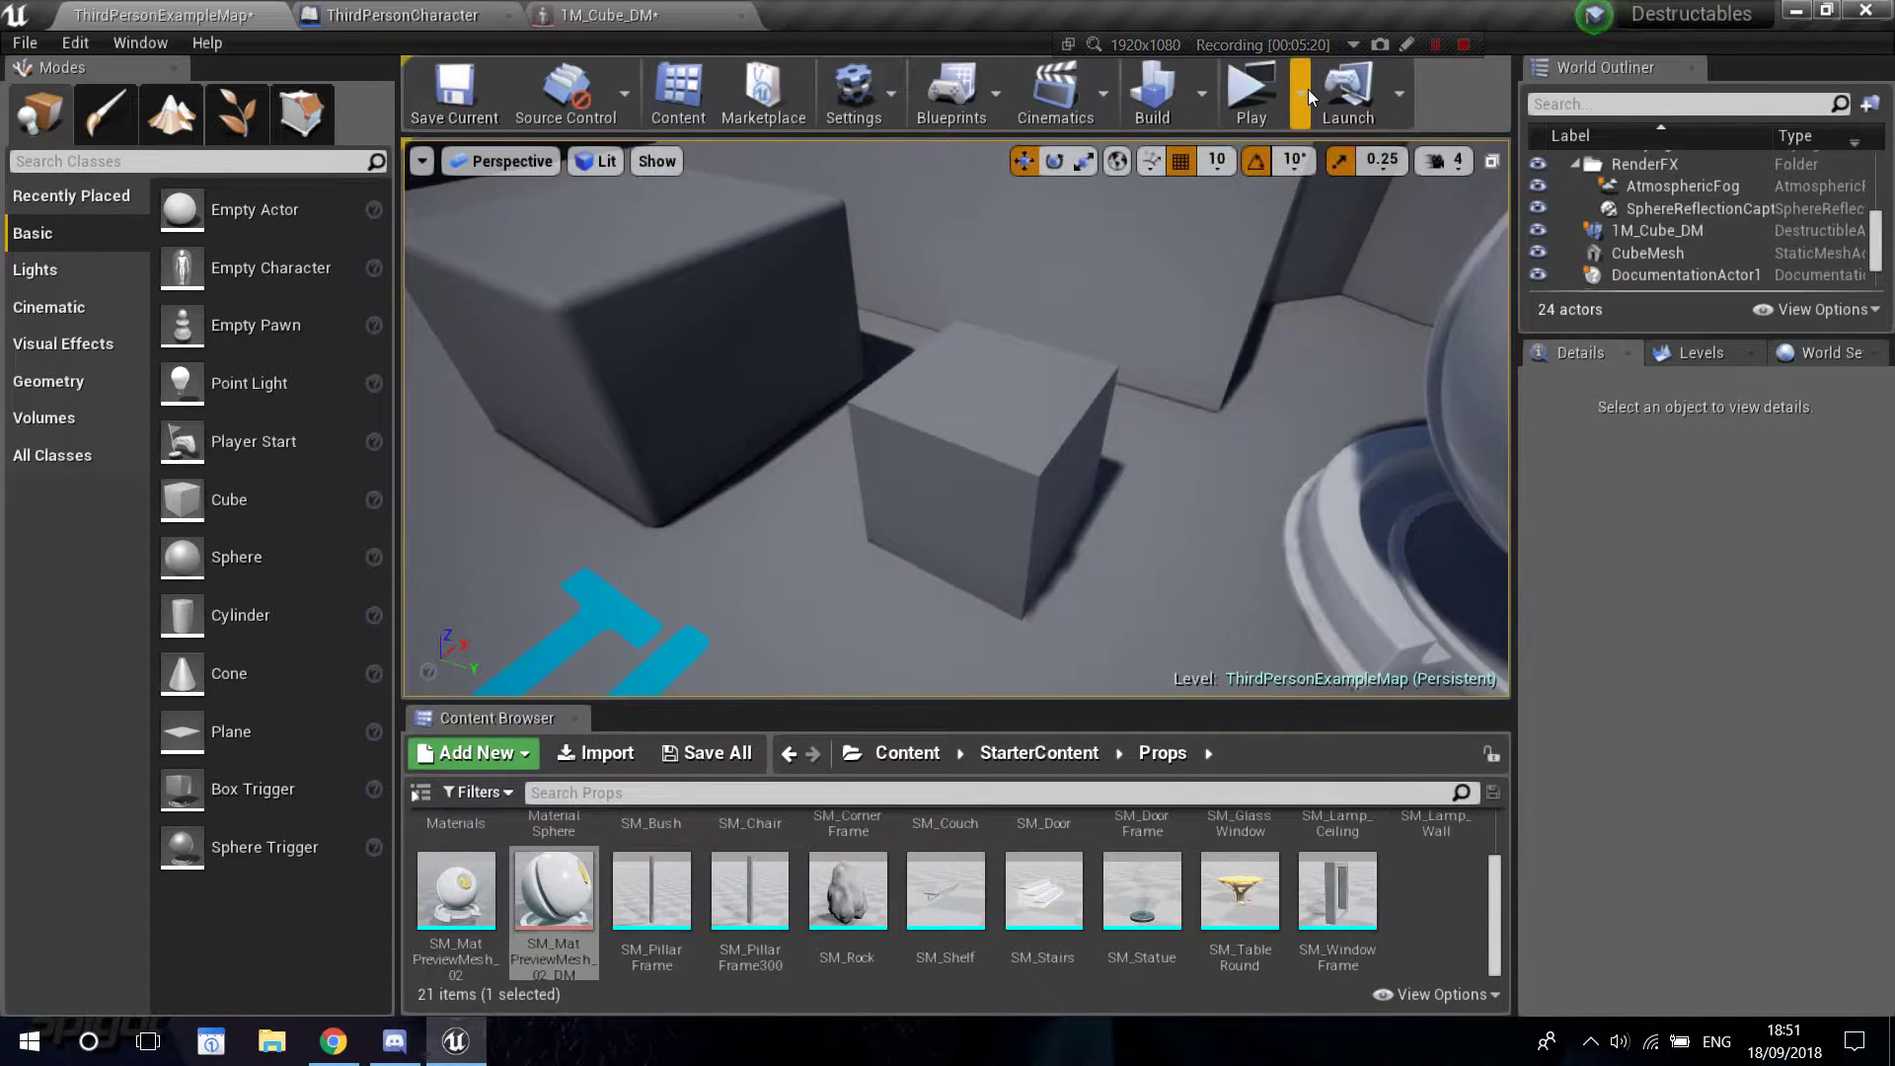
Set the number of players to 2, start the game preview and arrange the server and client windows side by side.
click(1303, 91)
click(1507, 507)
text(2)
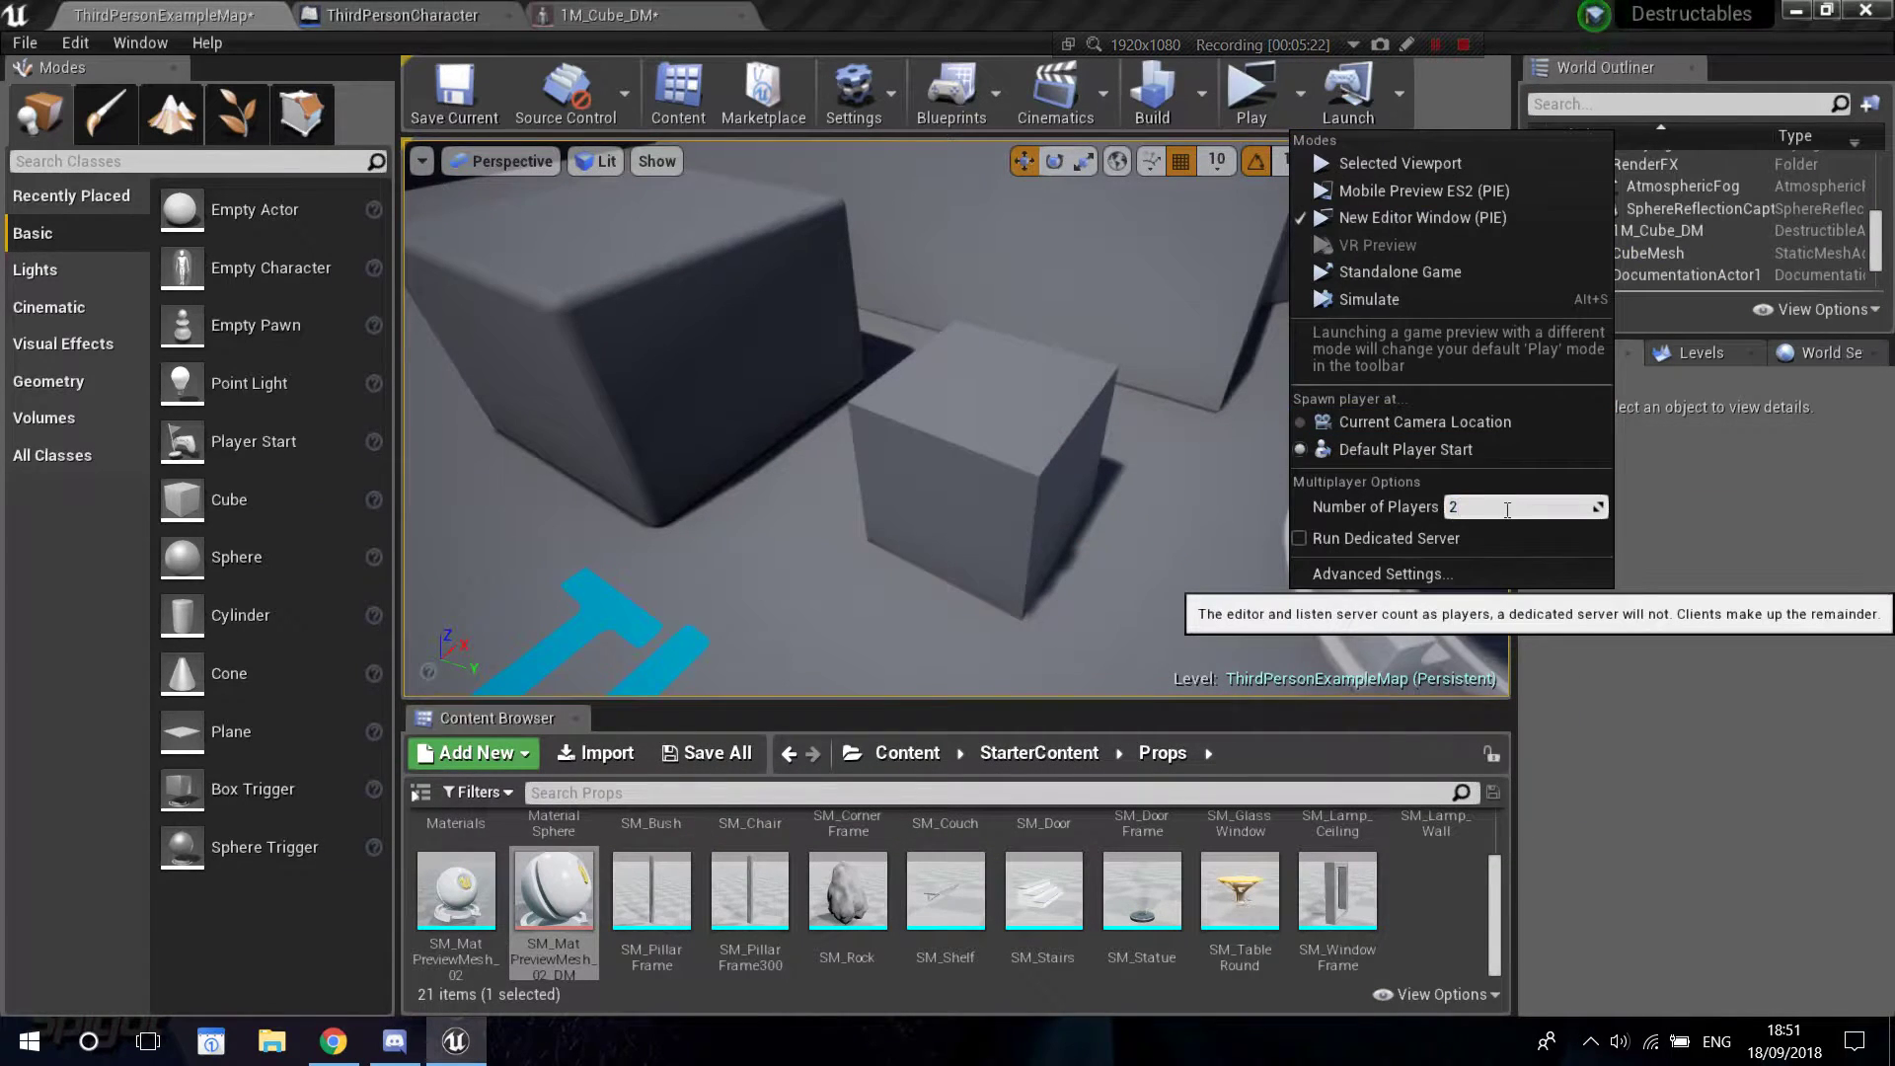
click(1262, 106)
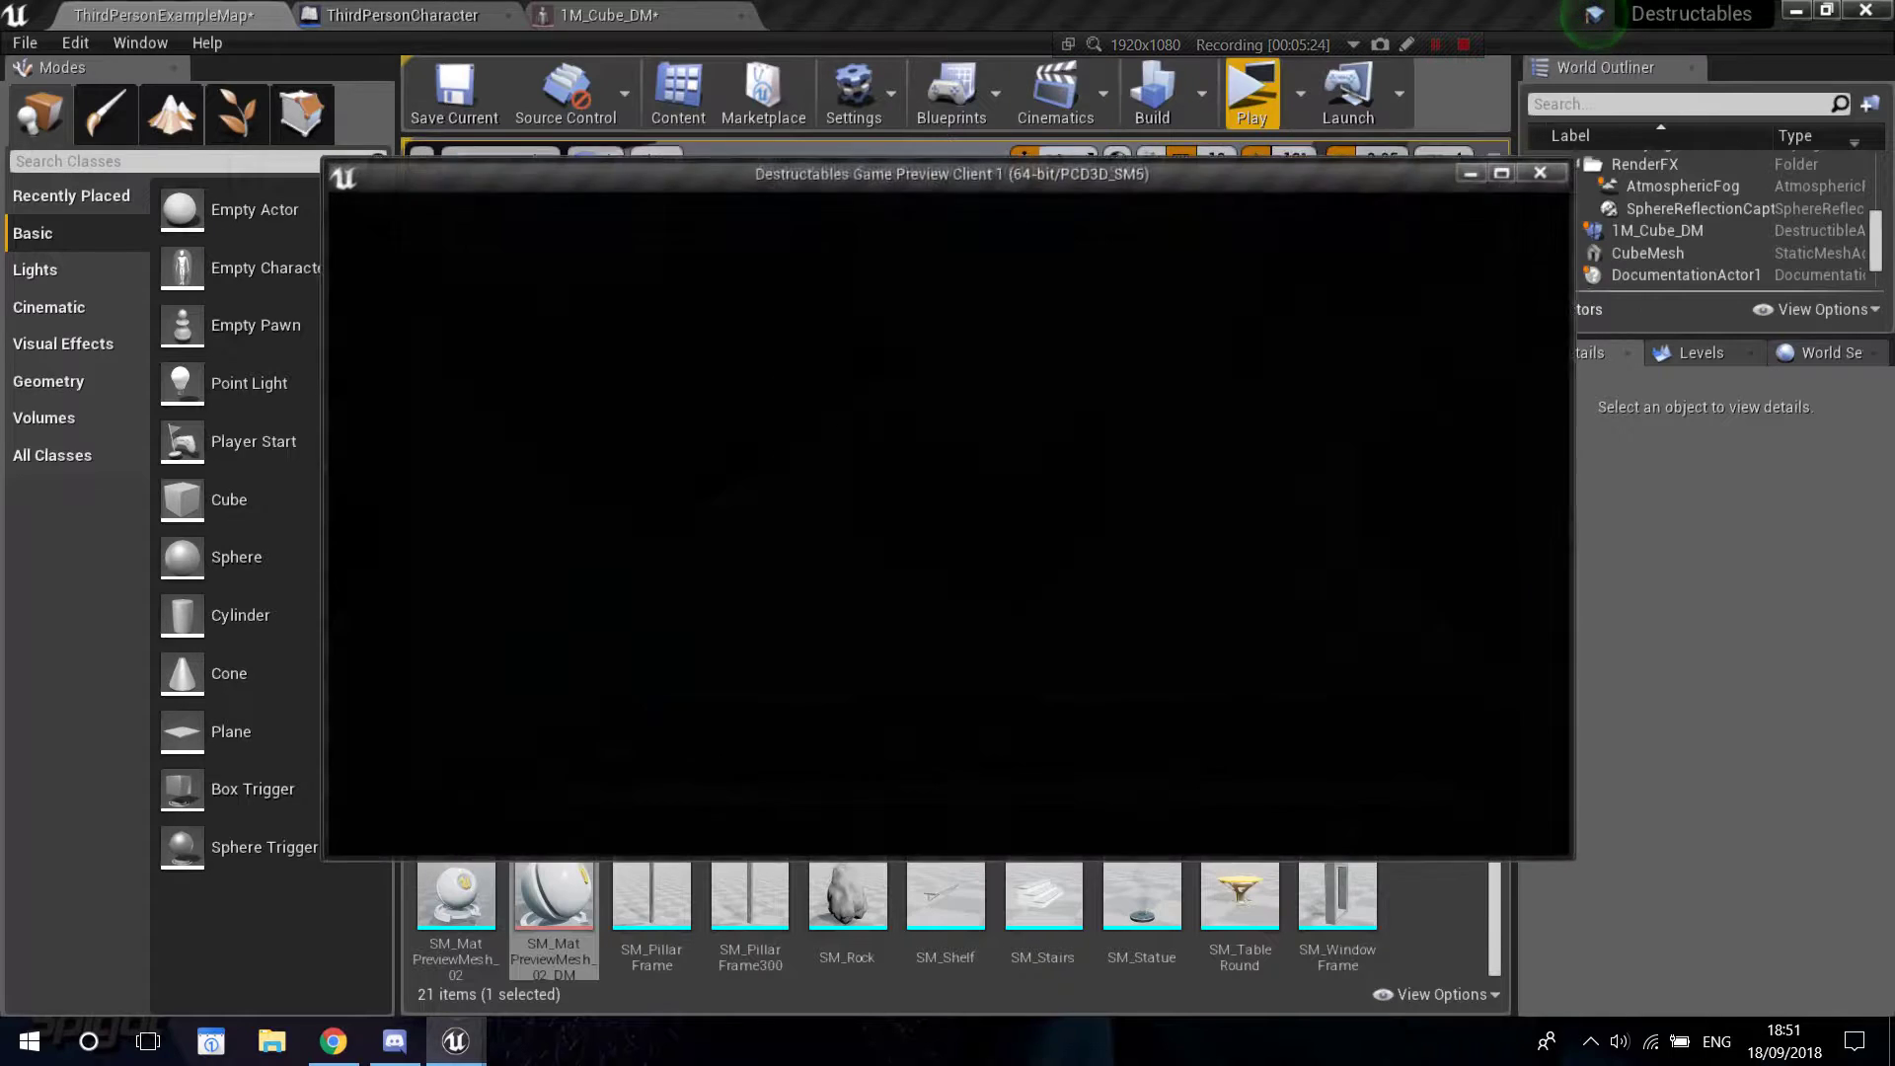
drag(1018, 171, 533, 167)
drag(1229, 176, 1589, 191)
Fire at the cube in the server window, compare the result in the client window, and stop the preview.
key(w)
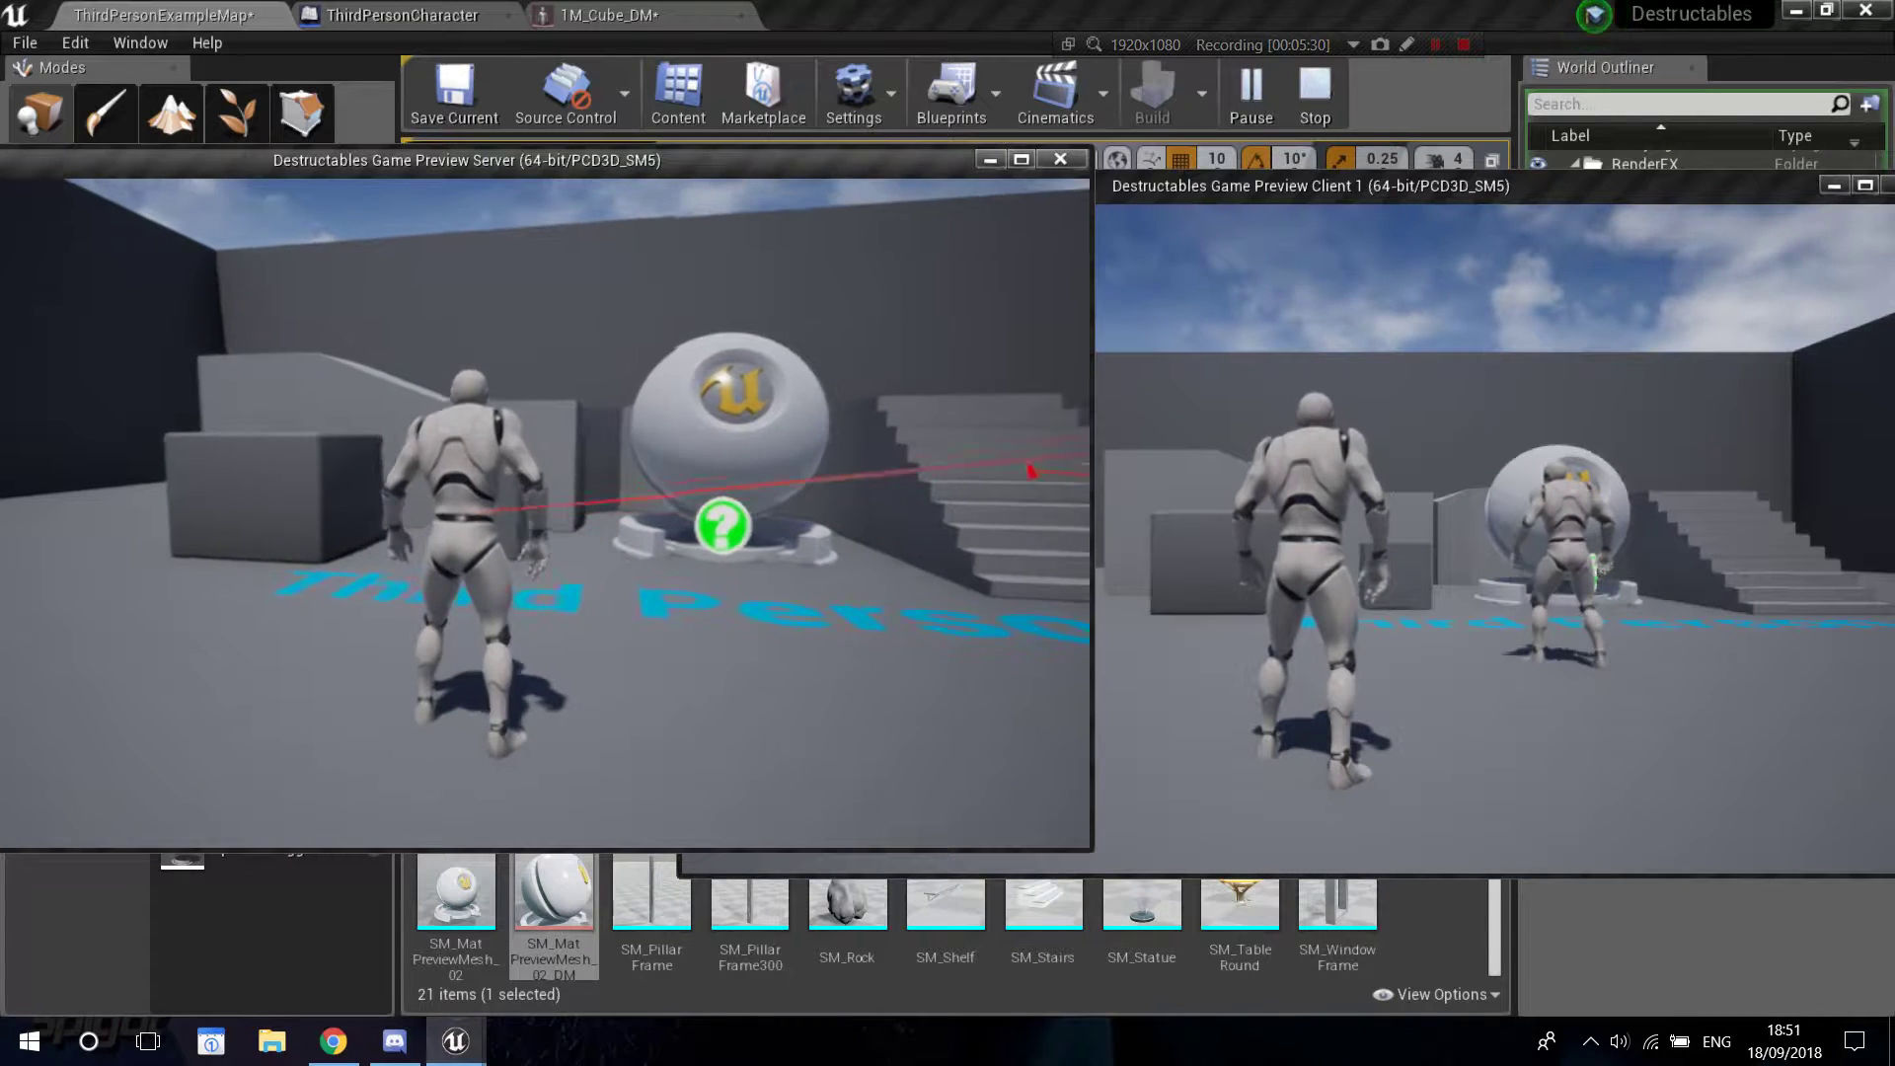
click(347, 802)
key(shift+F1)
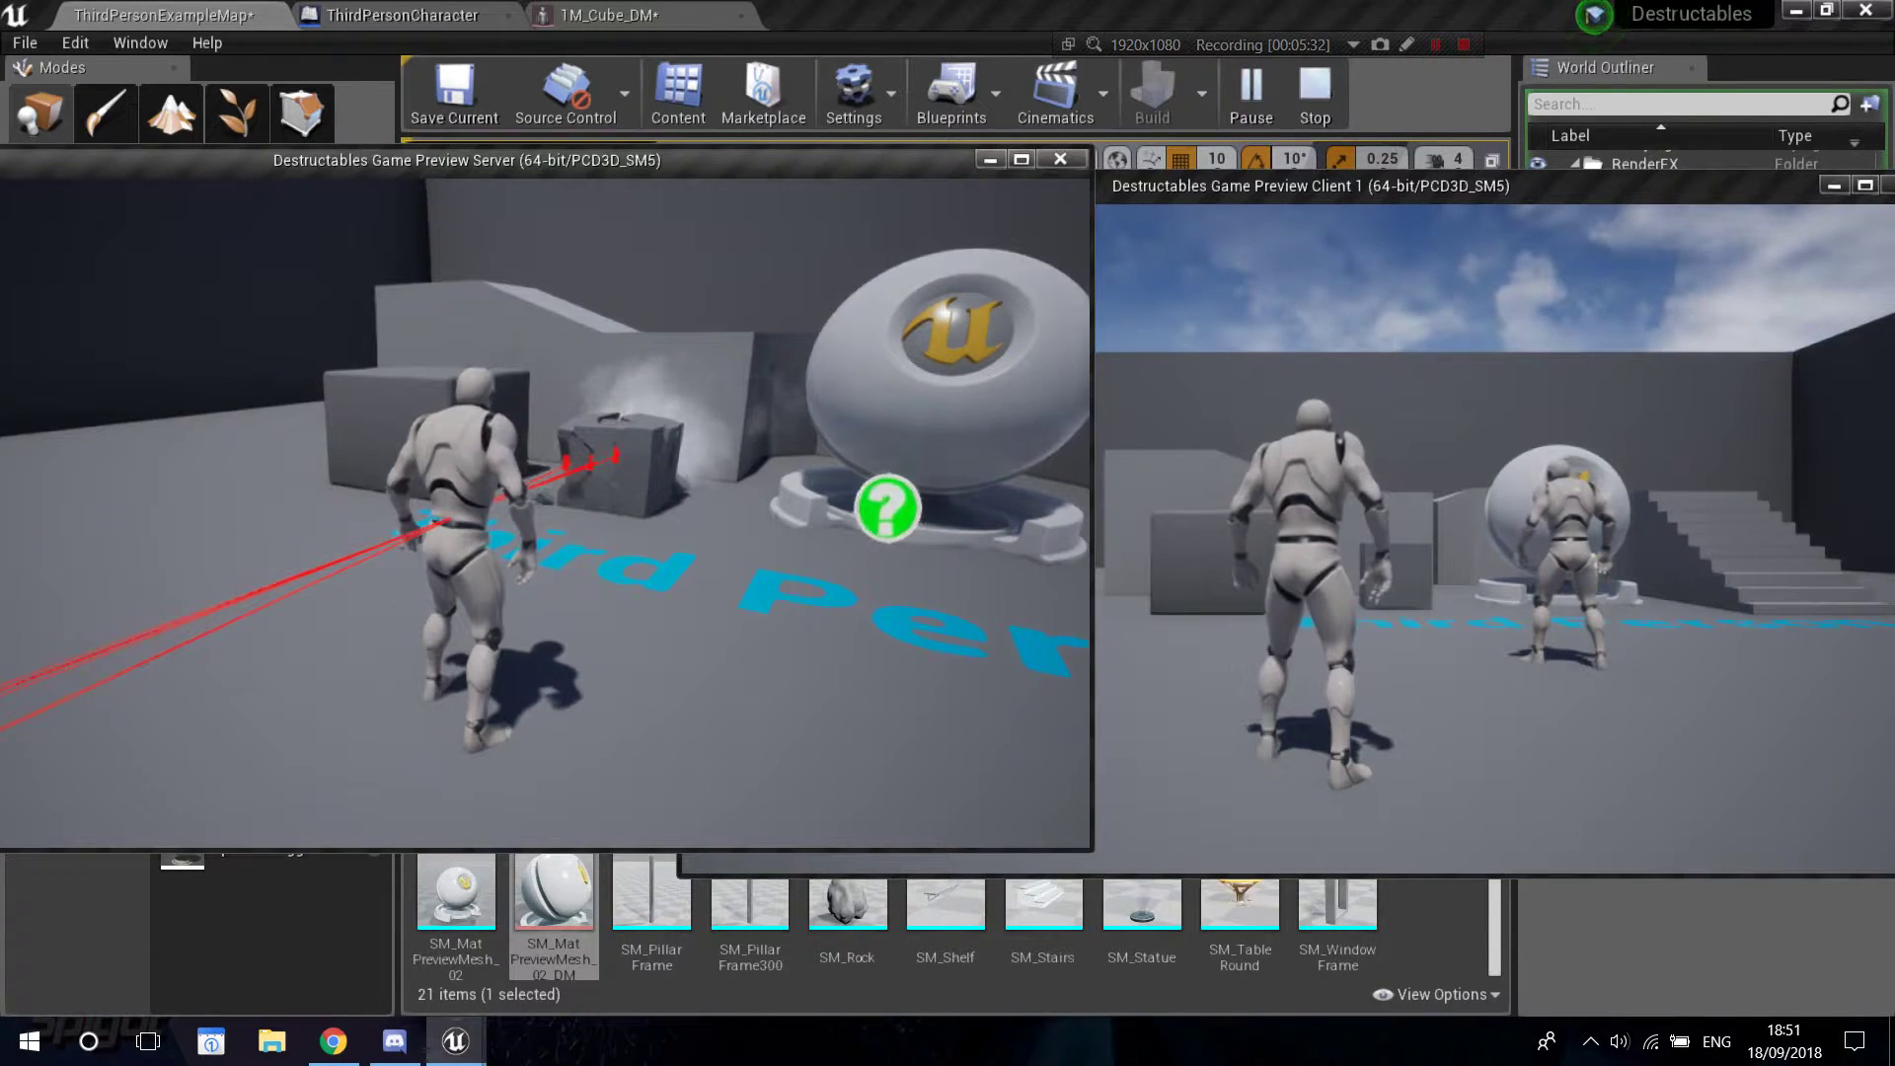
click(1175, 600)
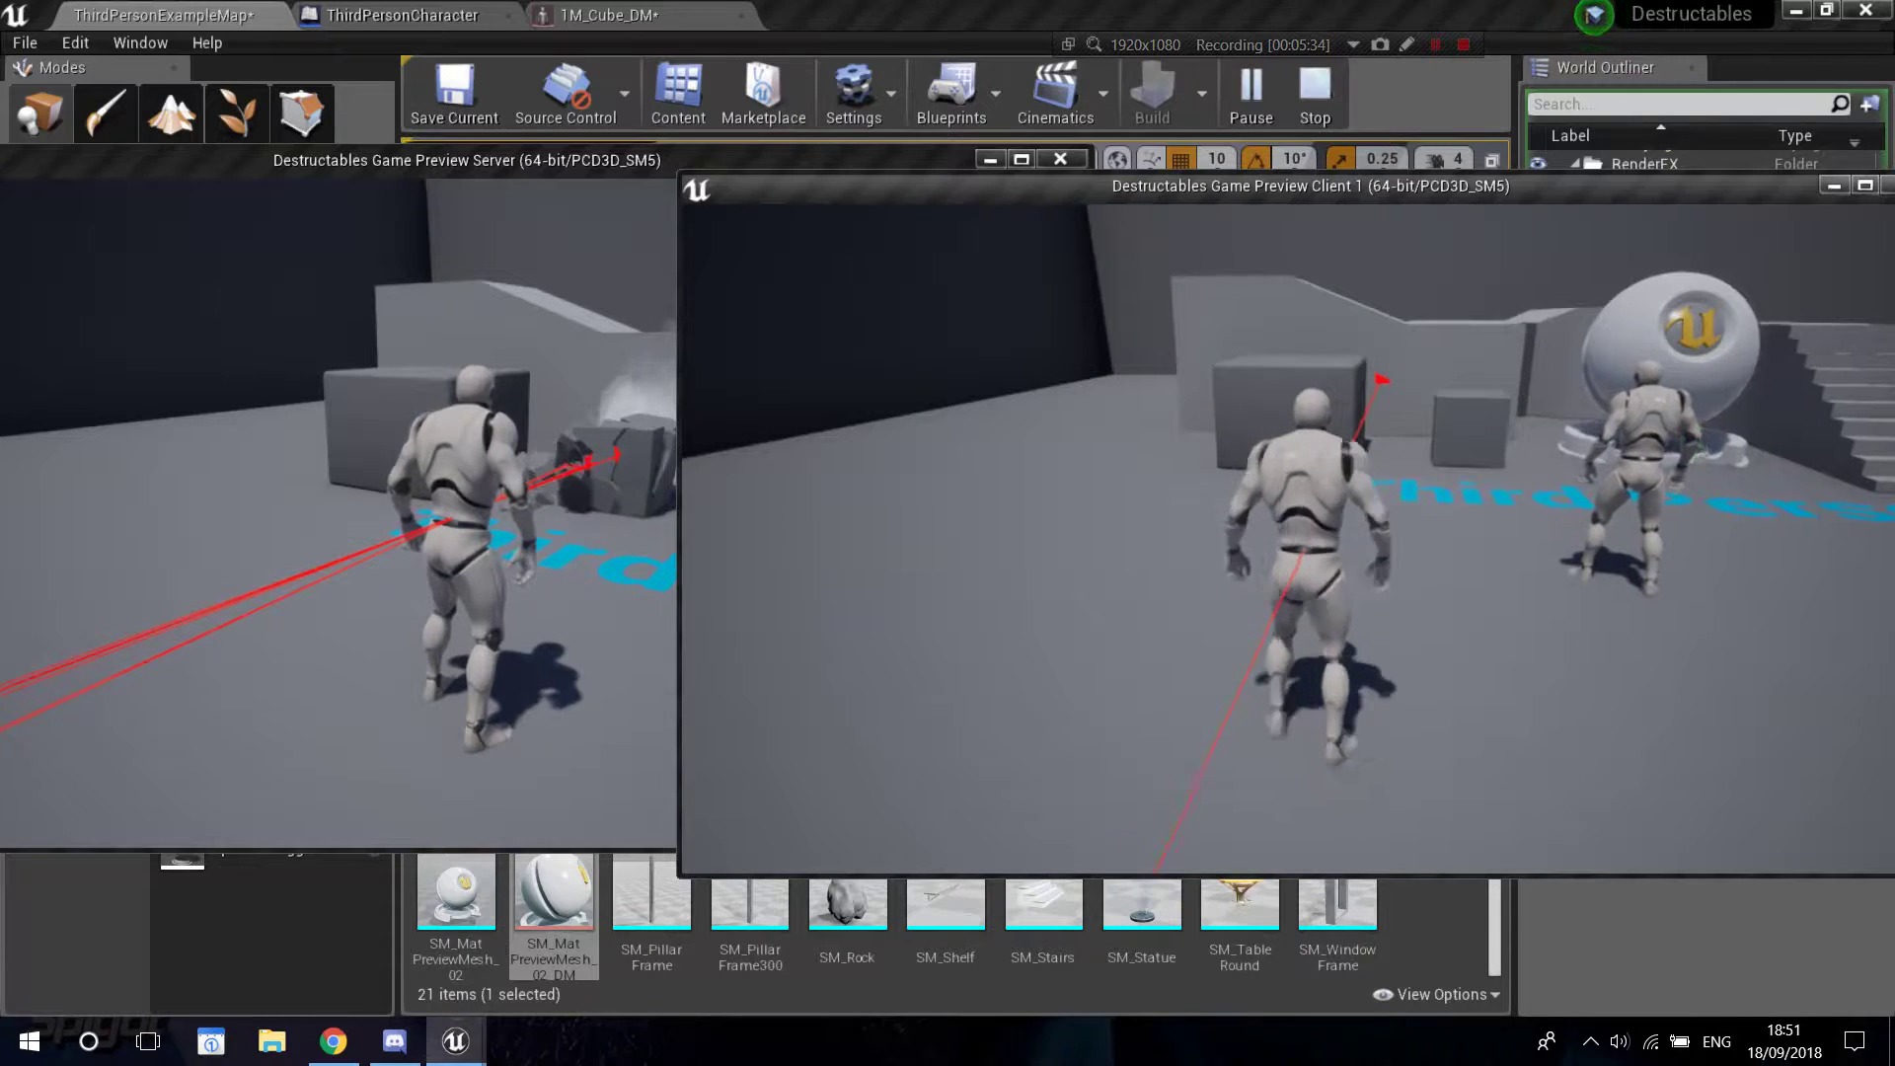
key(Escape)
Add a custom event named Client_FireTrace above the Left Mouse Button event in the ThirdPersonCharacter event graph.
click(383, 14)
scroll(827, 519, down, 6)
scroll(679, 467, up, 5)
right_drag(896, 335, 740, 541)
scroll(743, 533, up, 1)
right_click(720, 462)
text(custom)
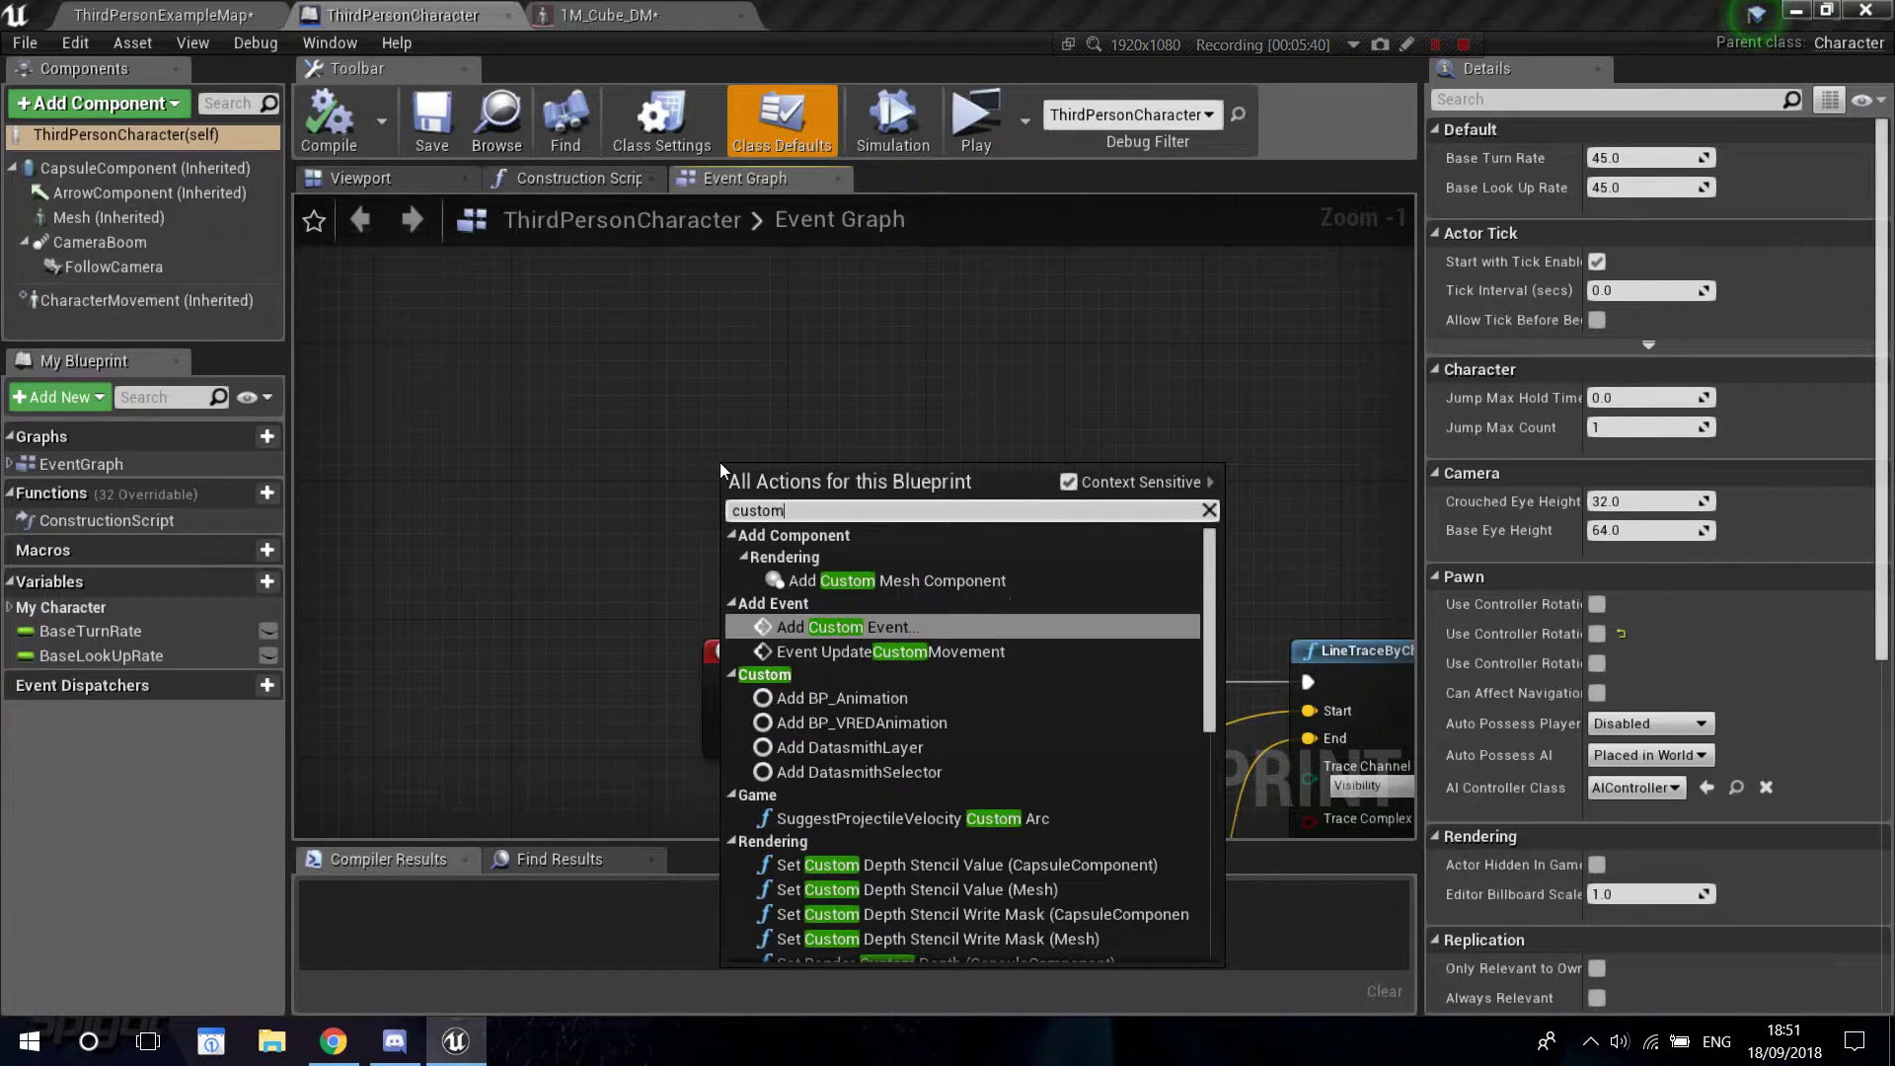
key(Return)
text(Client_Fire)
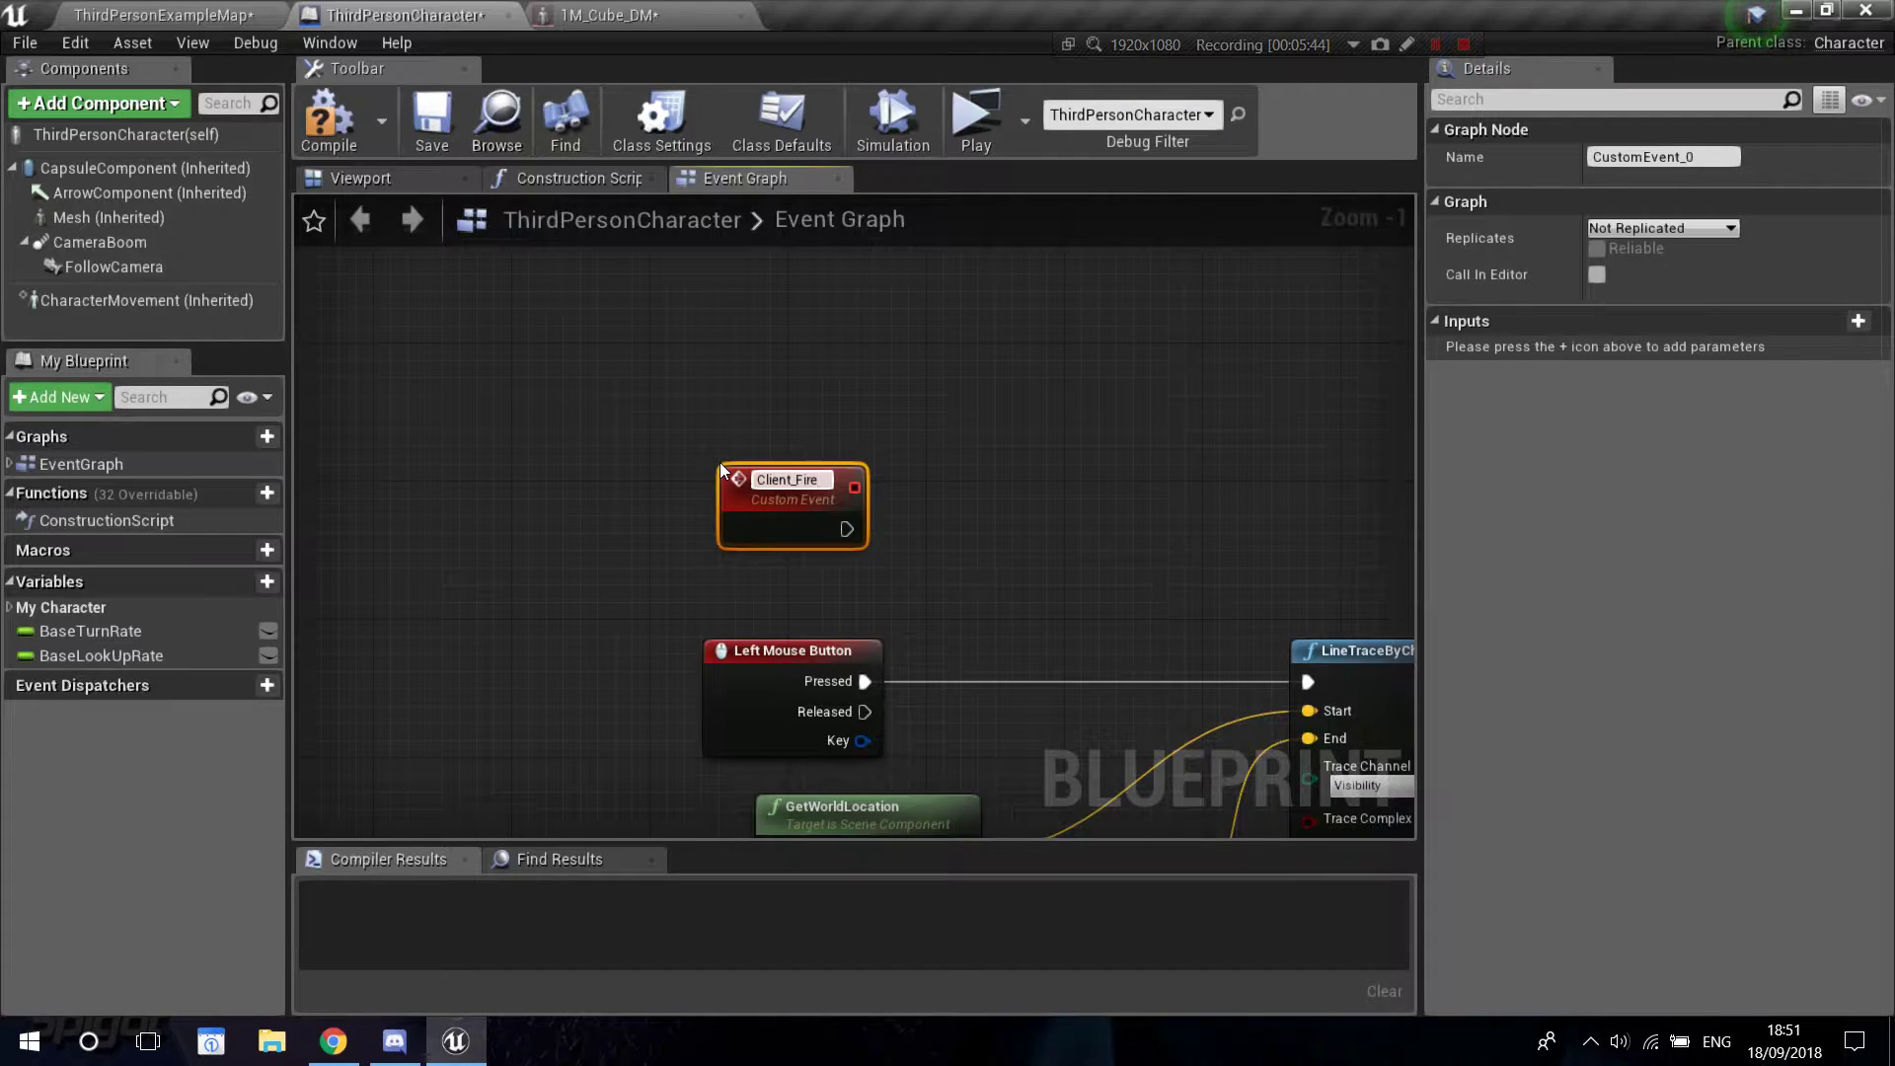
text(Trace)
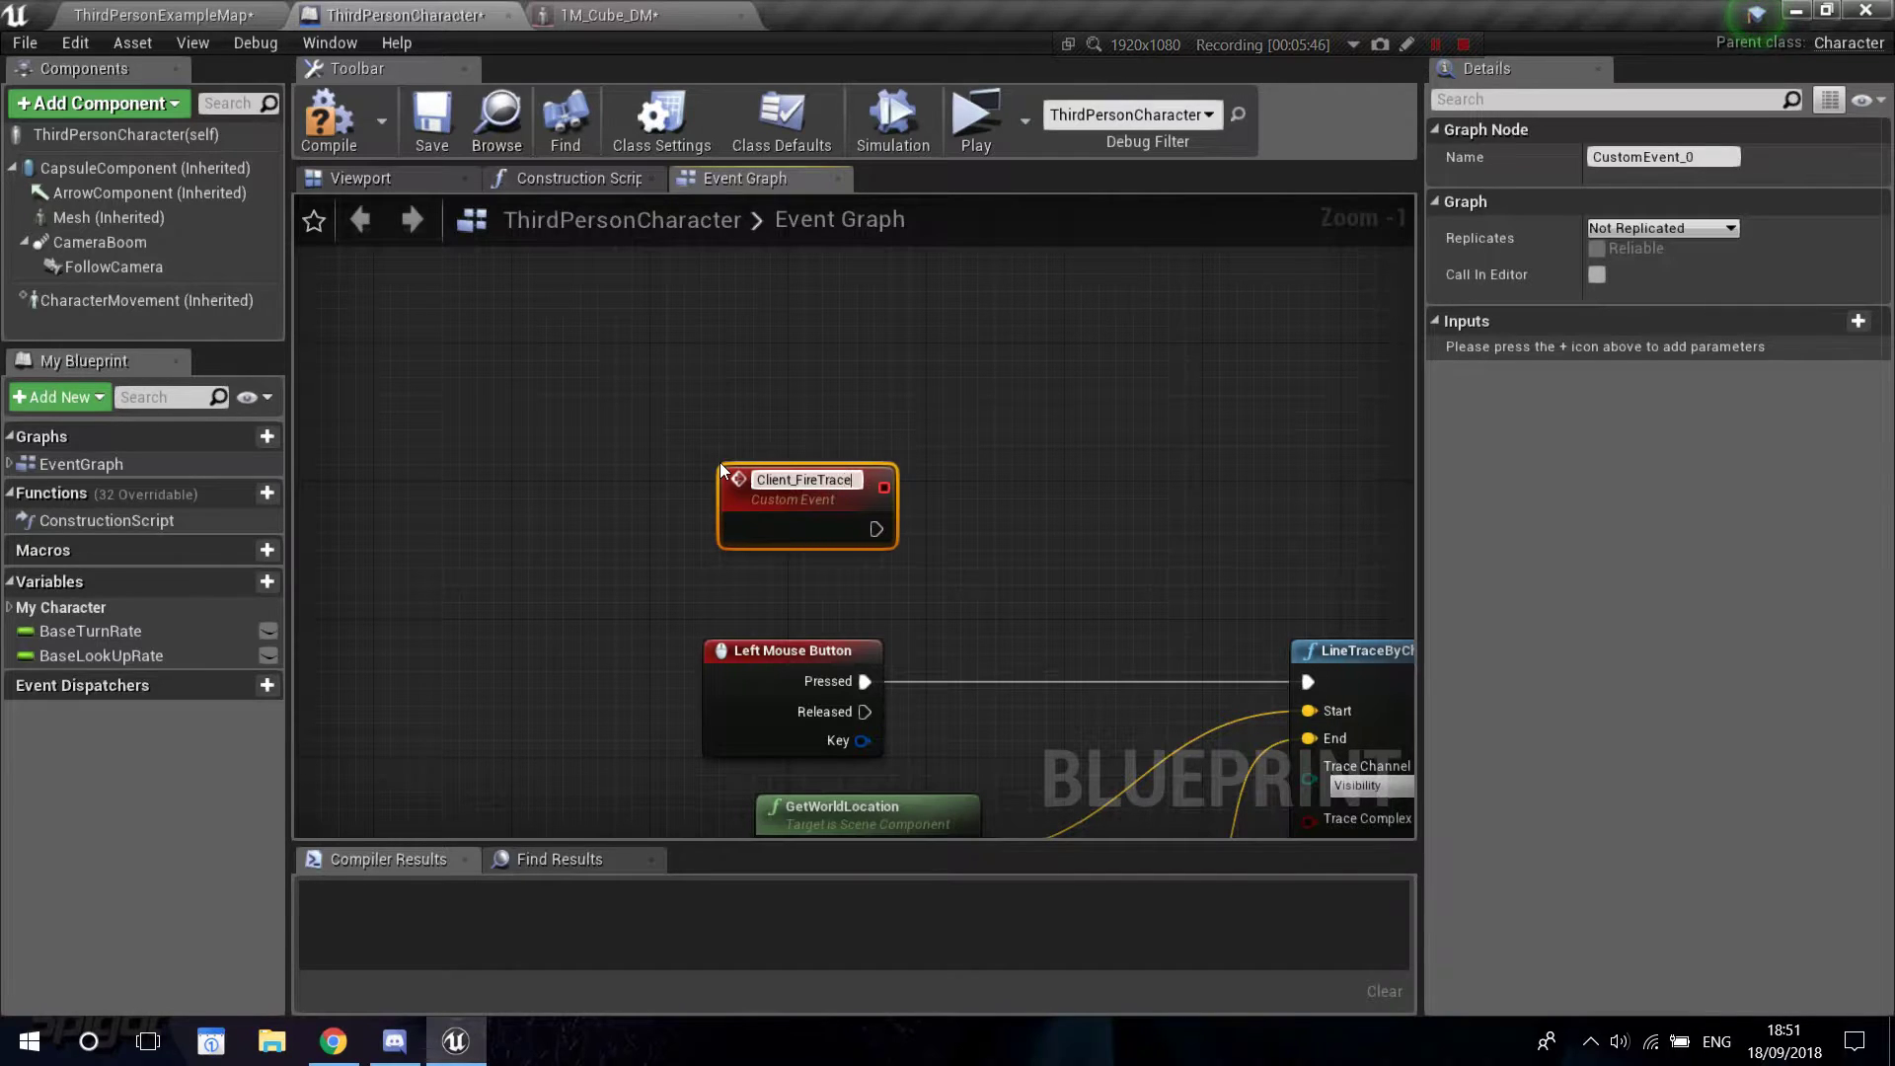
key(Return)
Make Client_FireTrace run reliably on the owning client and connect its execution output to the LineTraceByChannel node.
click(1668, 228)
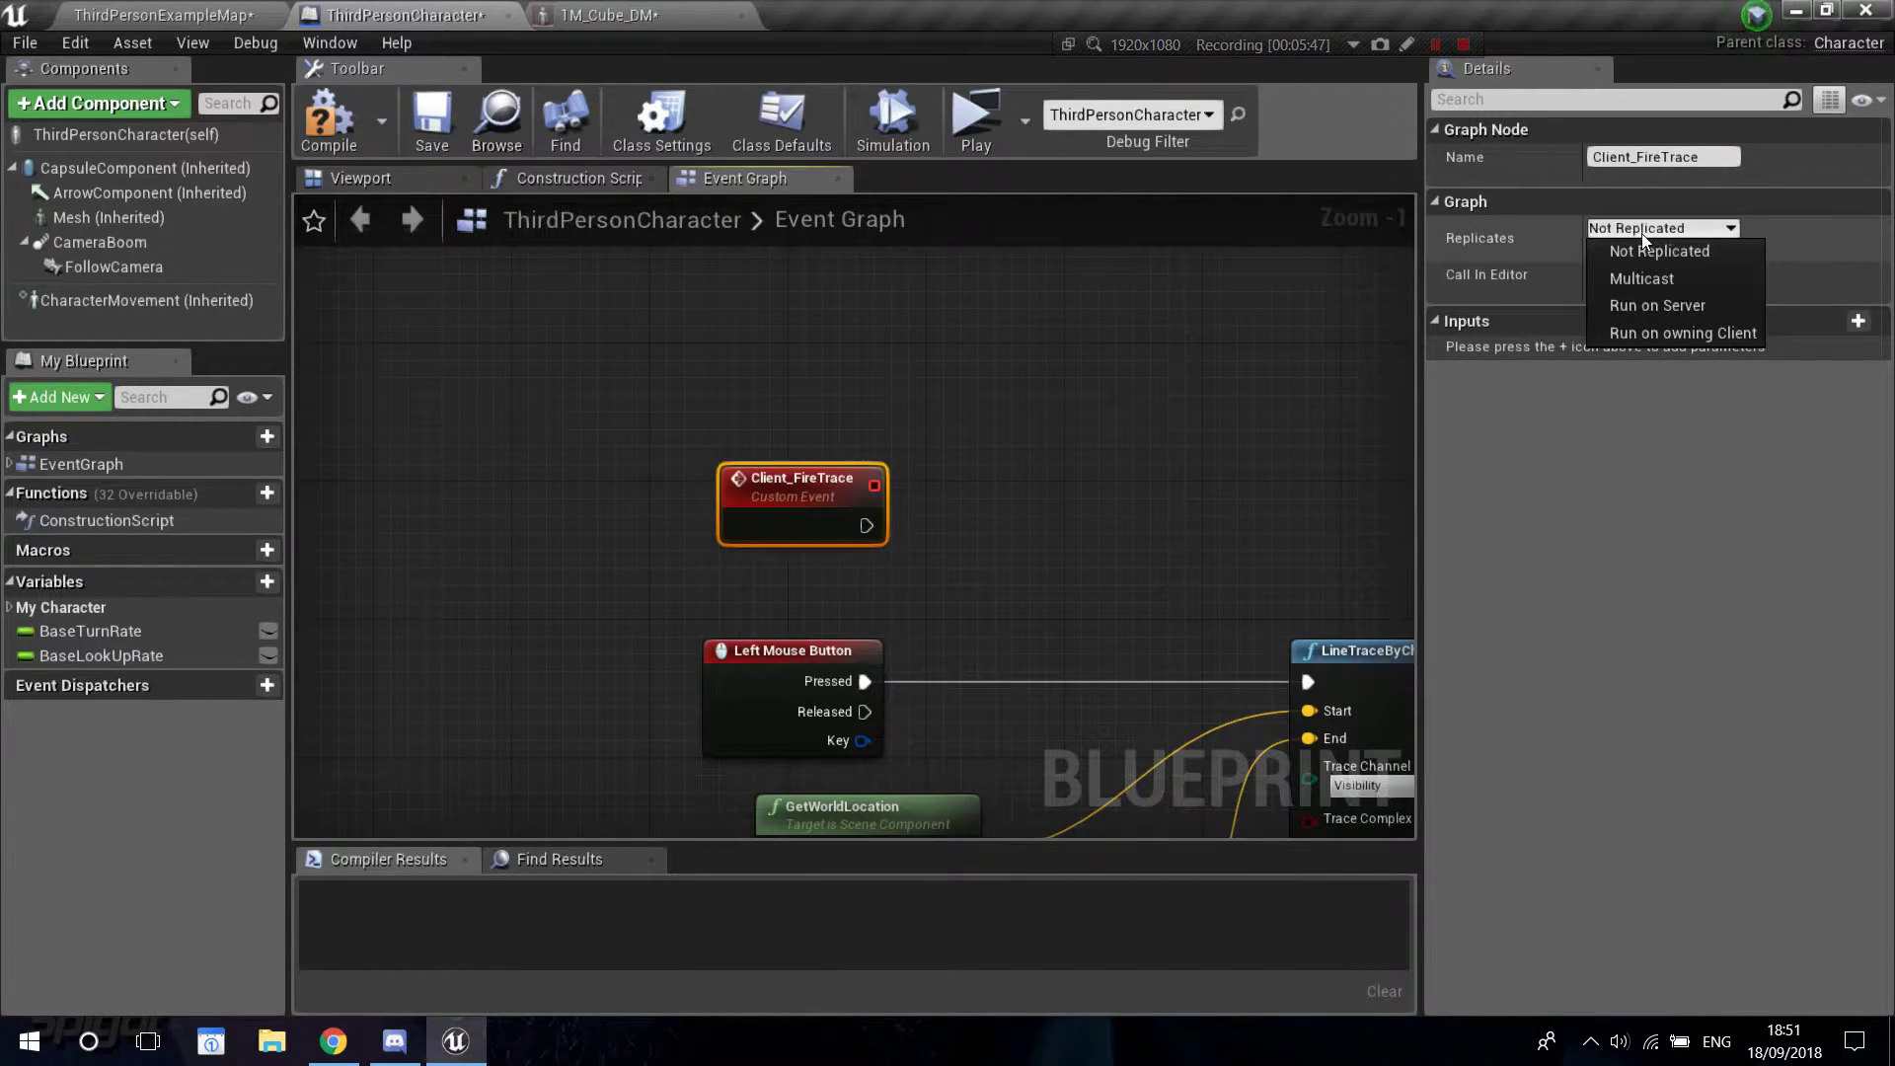
click(1705, 334)
right_drag(1096, 353, 991, 251)
click(1131, 446)
right_drag(1132, 446, 1058, 524)
scroll(957, 430, down, 2)
drag(789, 496, 774, 442)
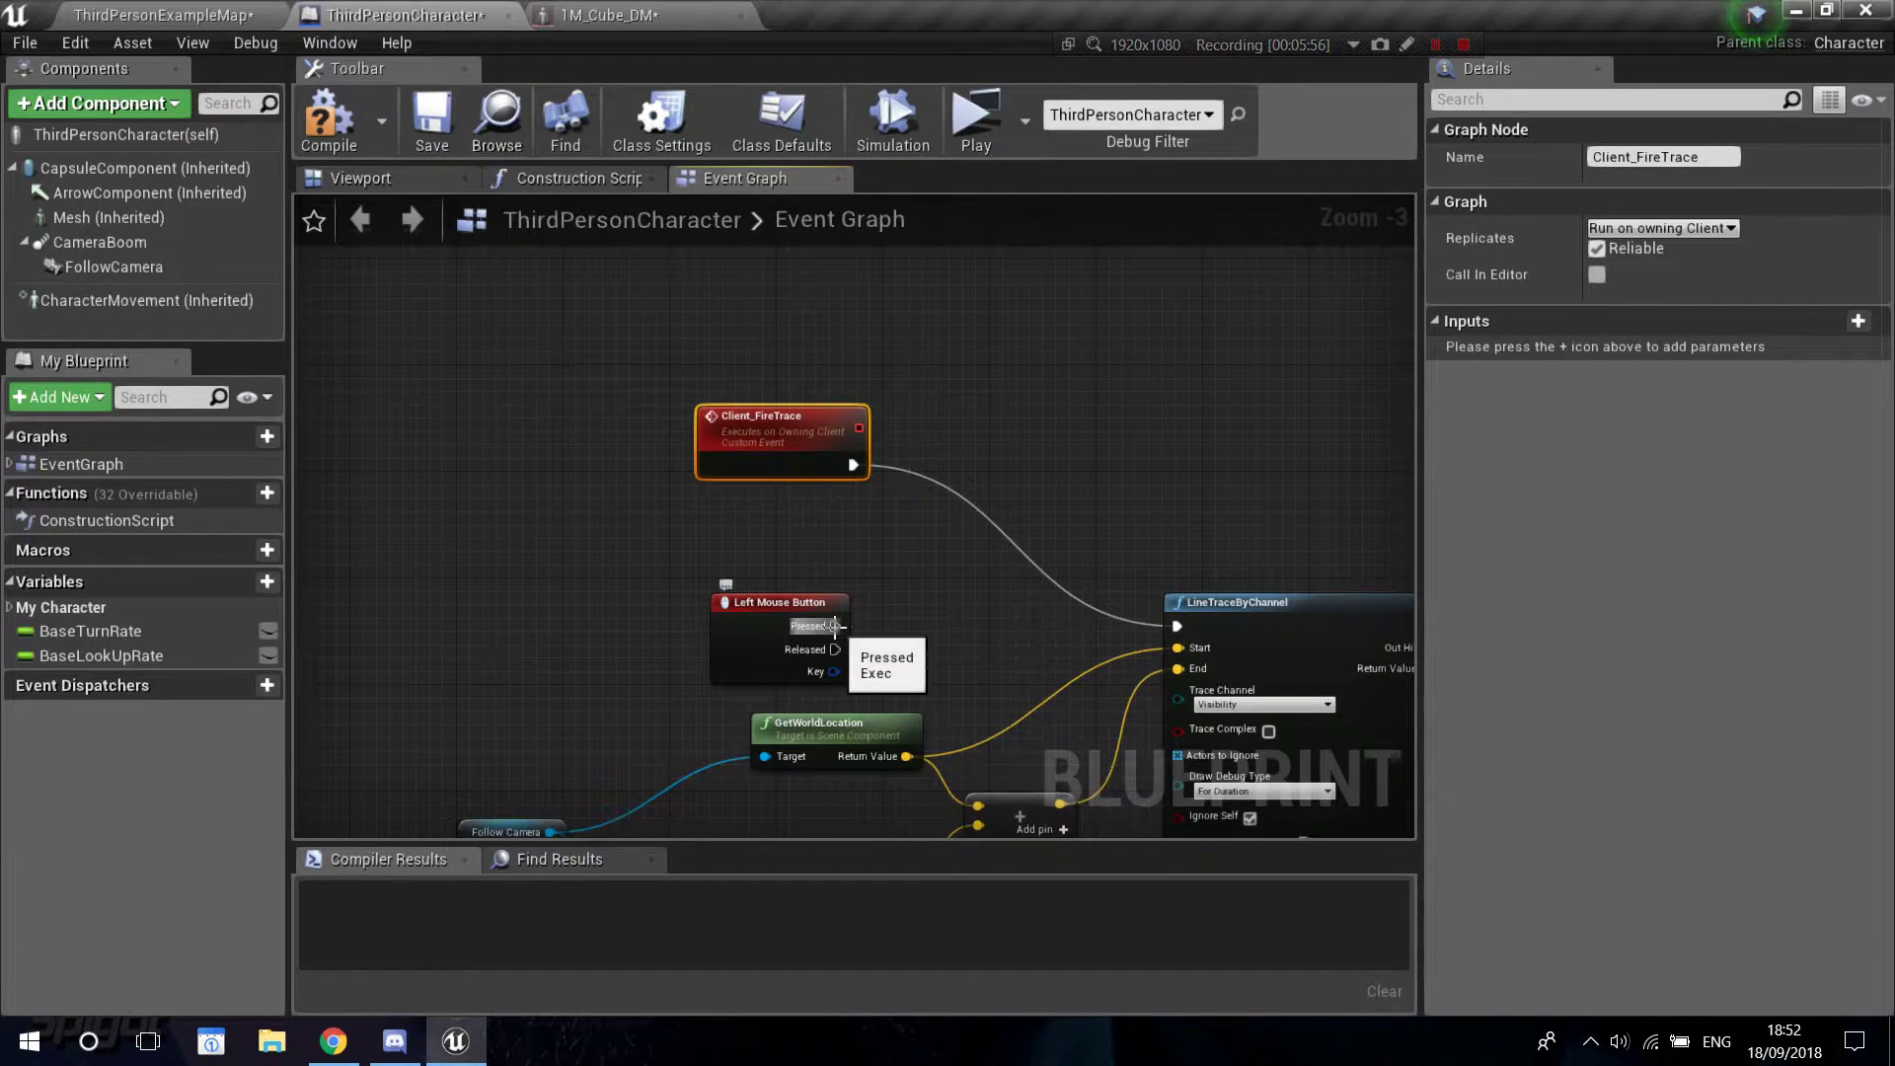
Call the Client Fire Trace event from the Pressed output of the Left Mouse Button event.
scroll(834, 626, up, 3)
drag(836, 625, 912, 626)
text(clie)
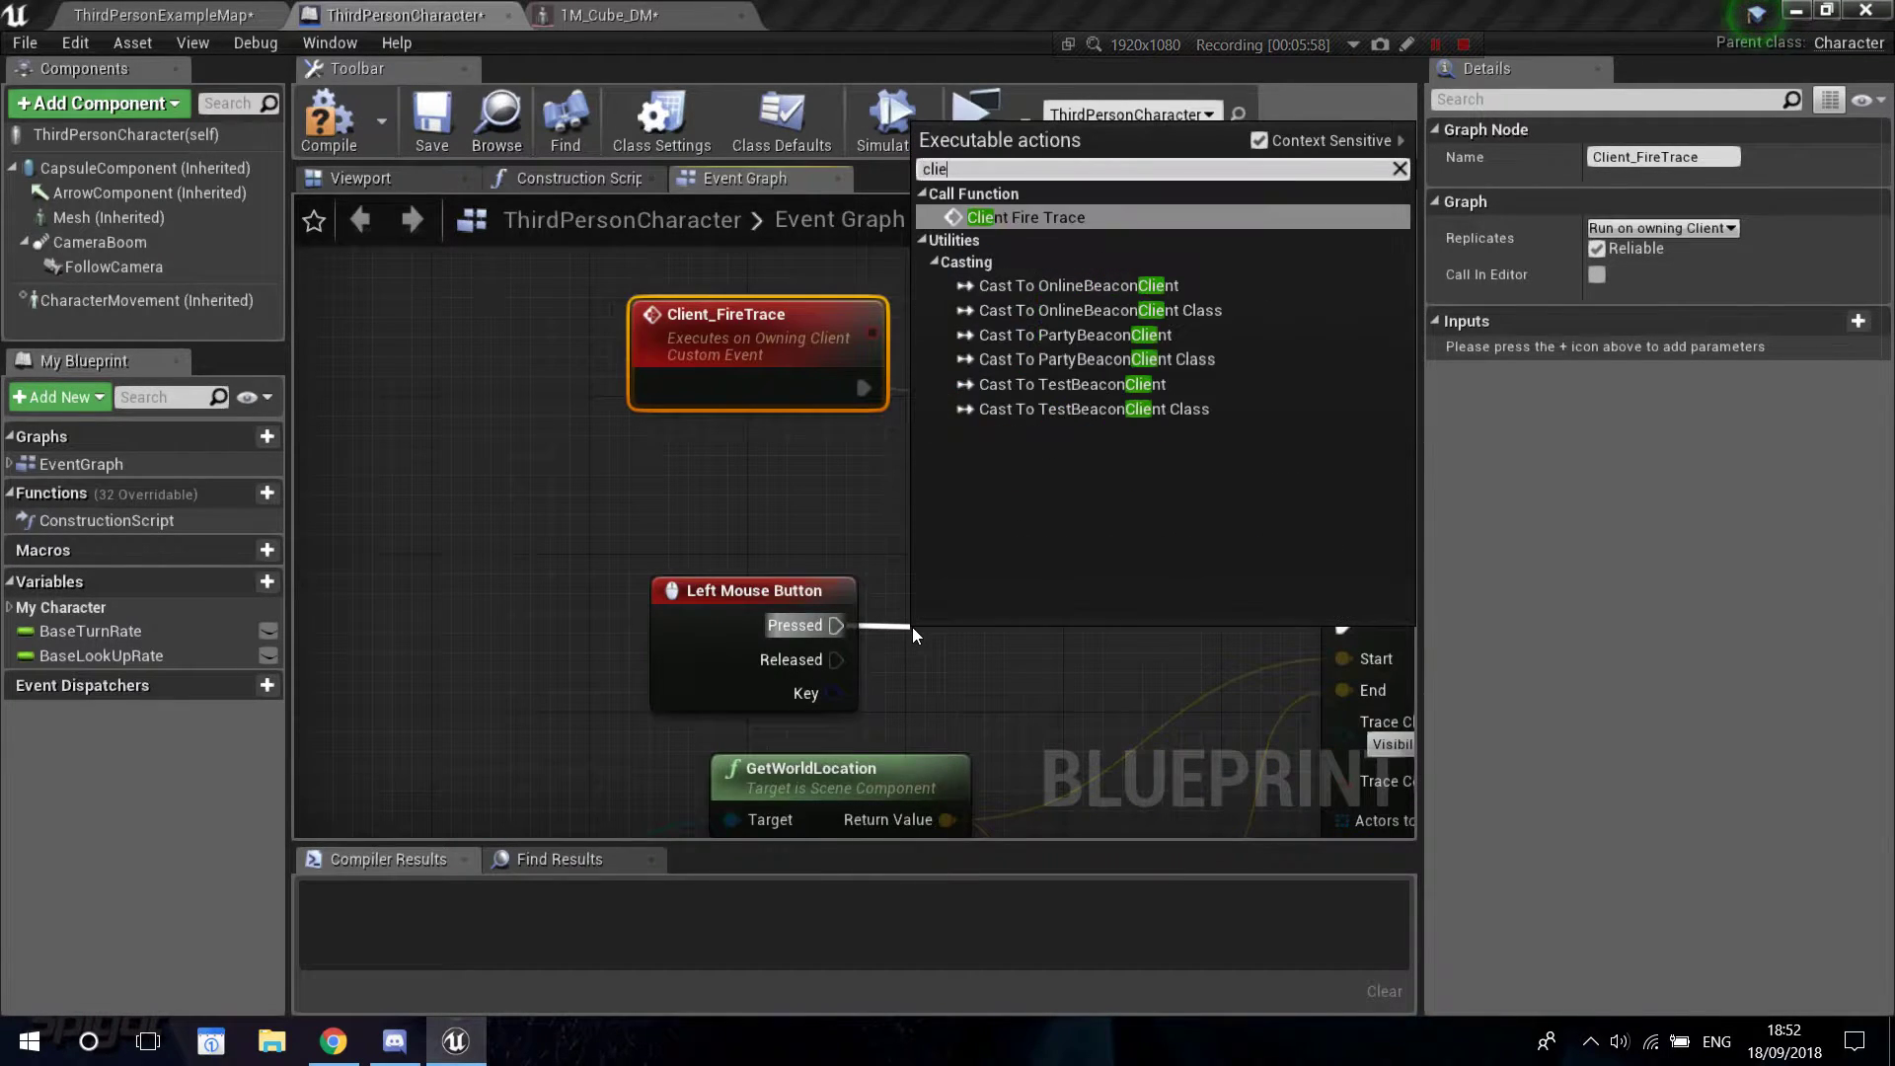
key(Return)
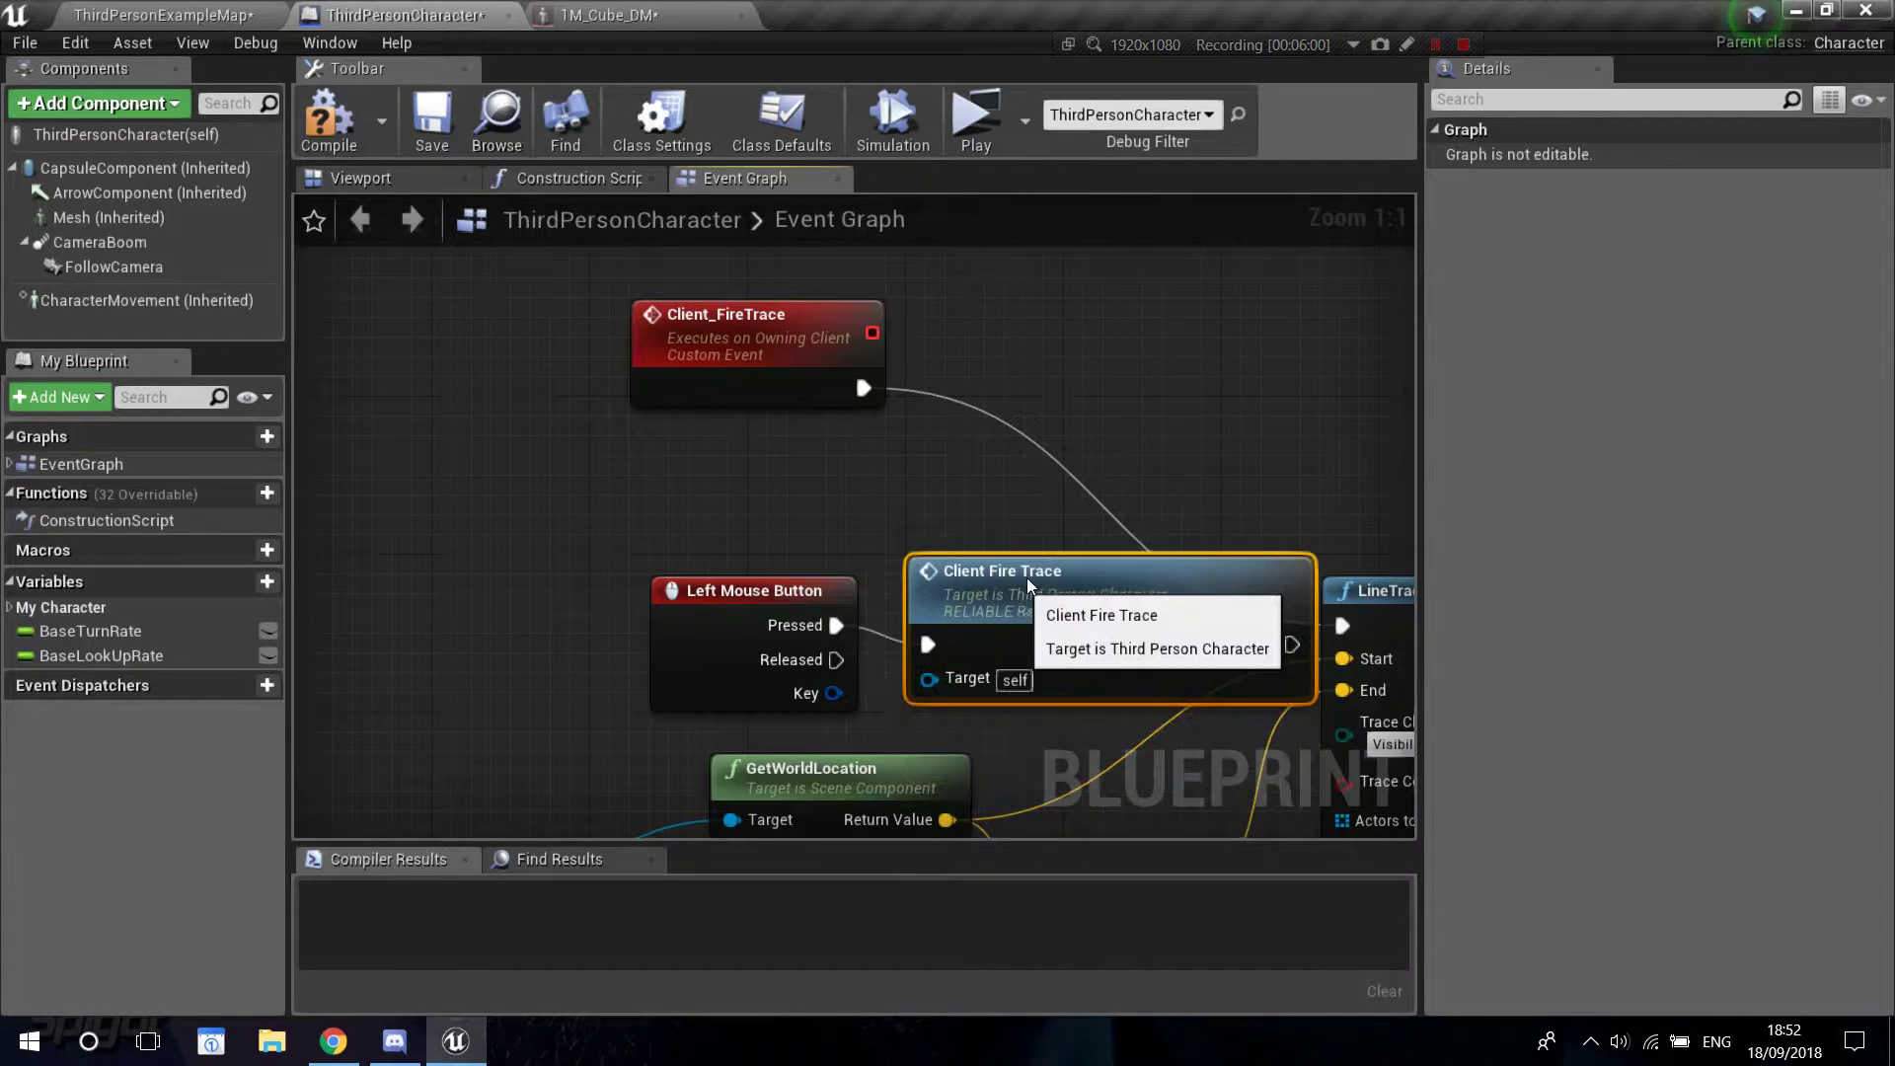
Move the Left Mouse Button and Client Fire Trace nodes above the Client_FireTrace event, and lower that event toward the line trace.
scroll(1024, 578, down, 2)
ctrl+click(783, 623)
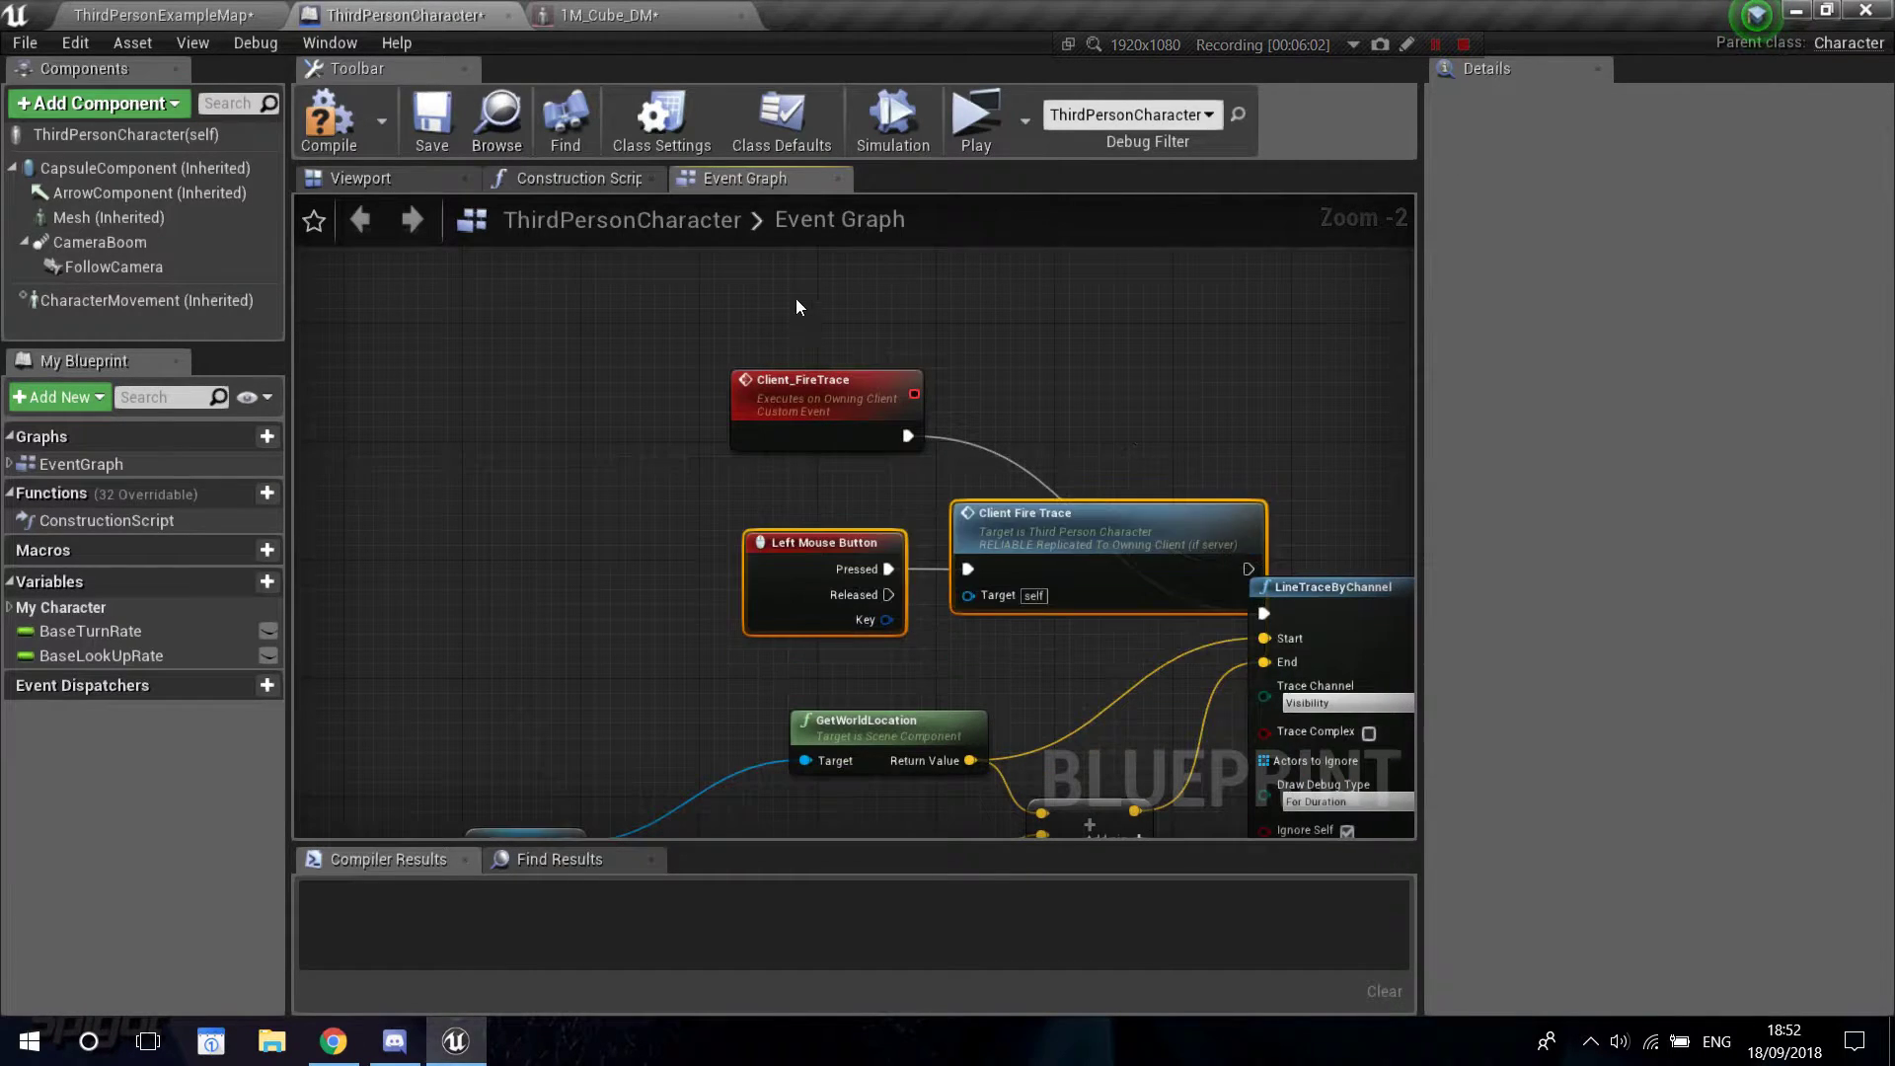
drag(780, 578, 779, 281)
drag(806, 403, 805, 595)
Move the Apply Damage node further away from the Cast To DestructibleActor node to make room between them.
right_drag(1205, 509, 874, 435)
scroll(874, 435, down, 5)
right_drag(1138, 520, 727, 600)
scroll(726, 600, up, 5)
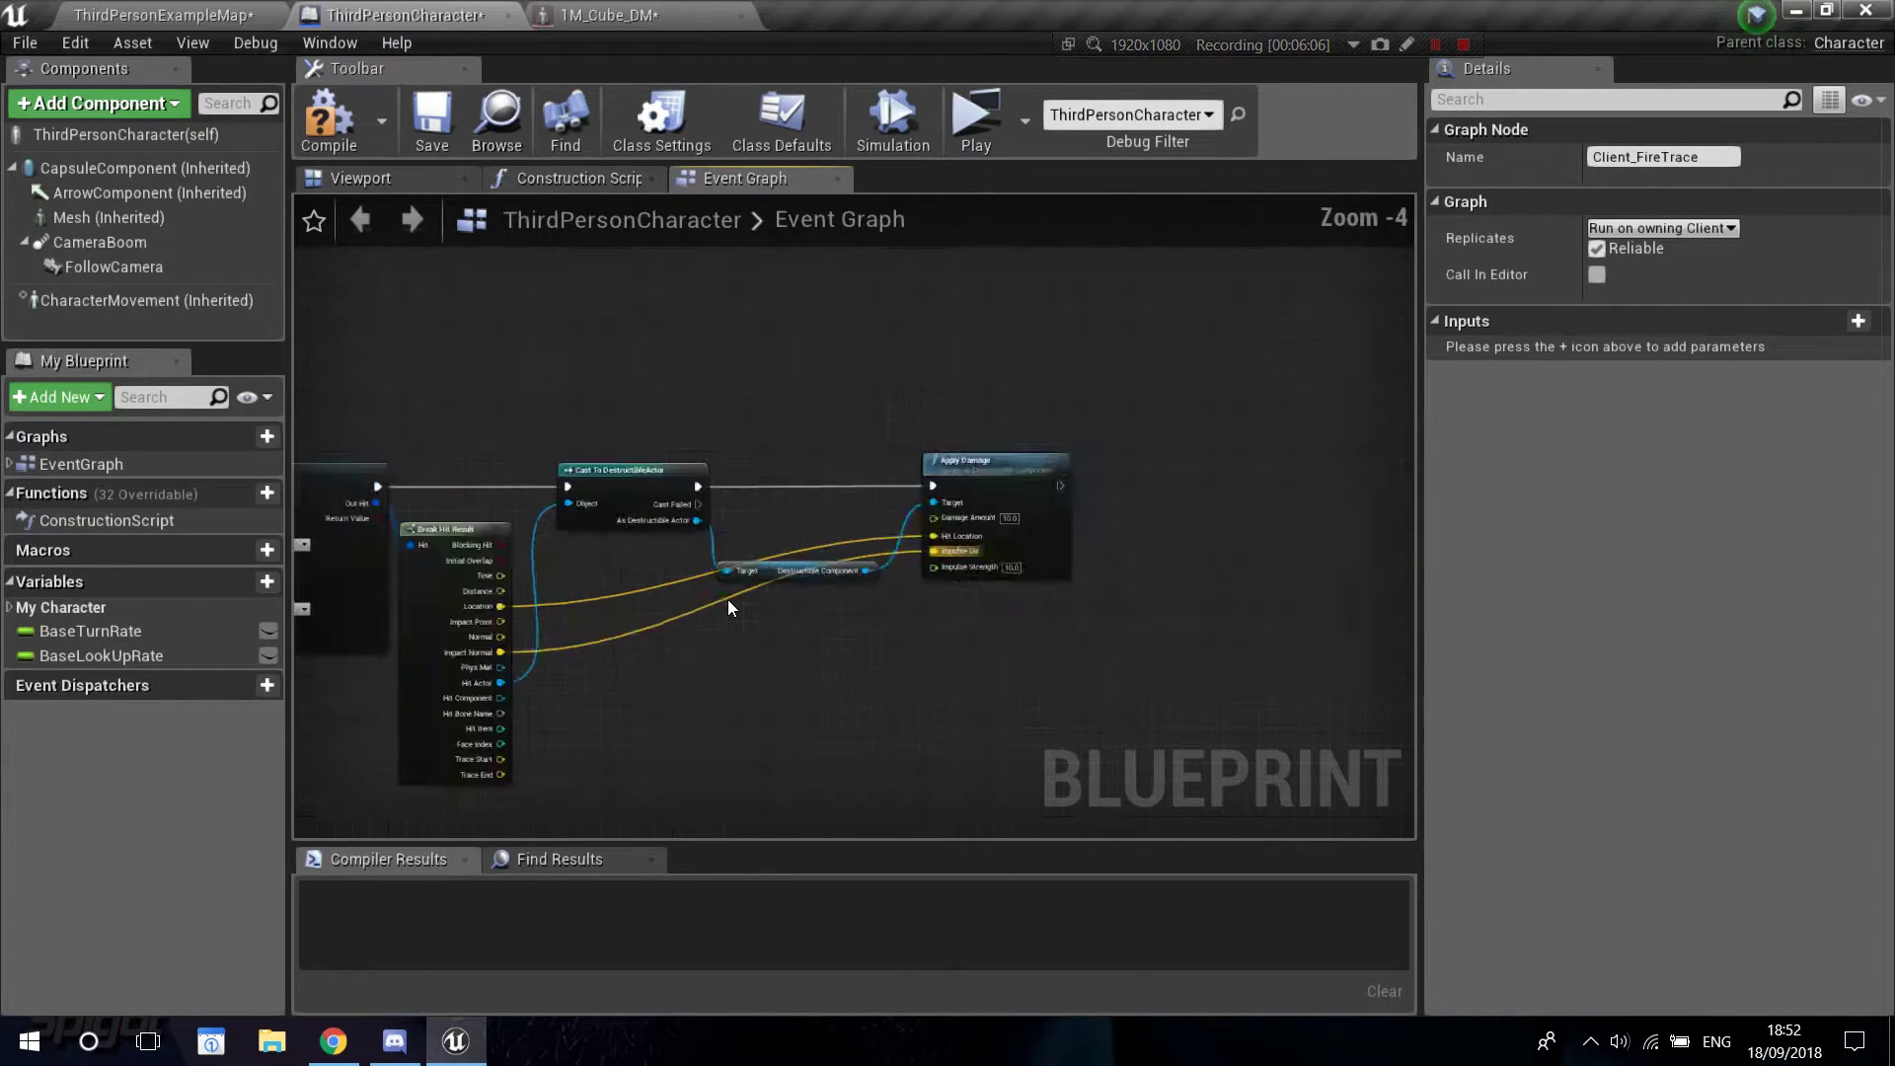
click(1021, 655)
drag(1127, 407, 1202, 412)
Add a custom event named Server_ApplyDamage in the empty graph area above the Cast To DestructibleActor and Apply Damage nodes.
right_drag(869, 421, 1131, 746)
scroll(904, 553, down, 2)
scroll(904, 533, up, 1)
right_click(924, 446)
text(custom)
key(Return)
text(ApplyDamage)
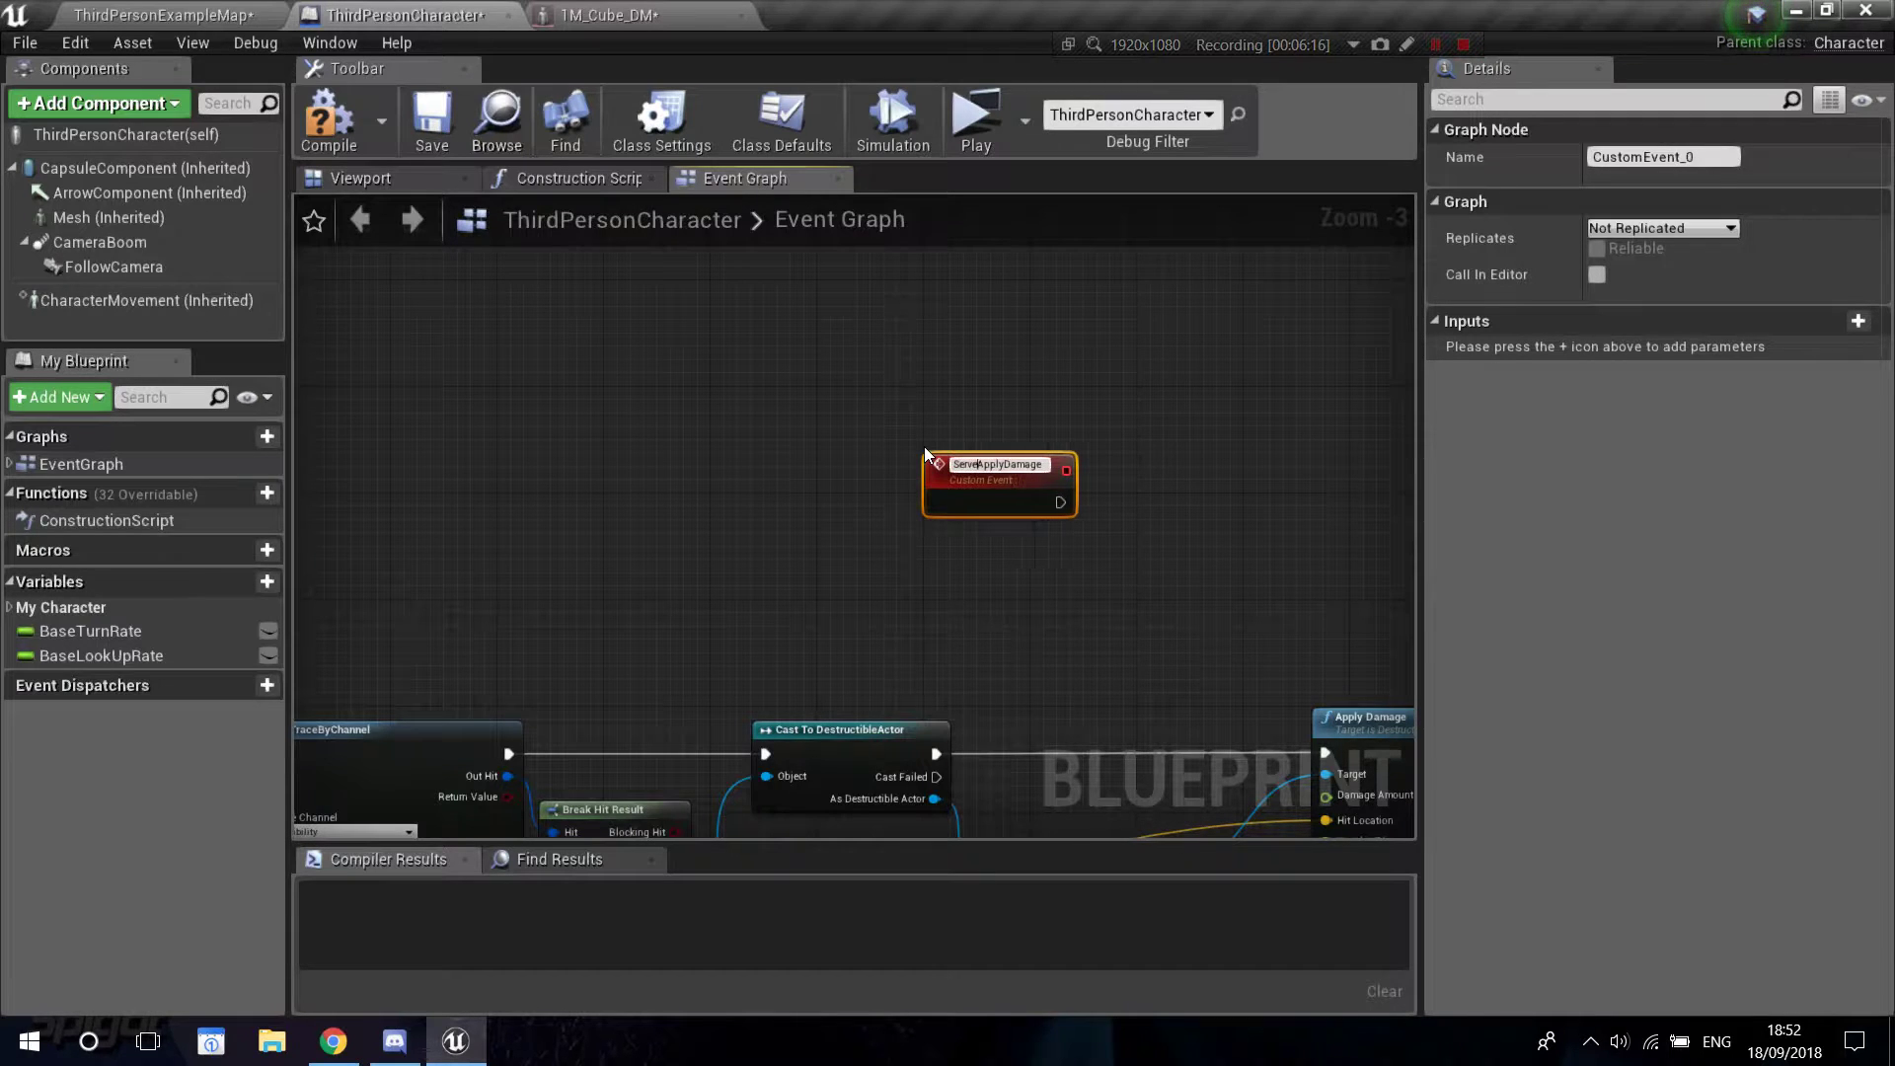
Set the replication of the Server_ApplyDamage event to Run on Server.
right_drag(1062, 597, 830, 547)
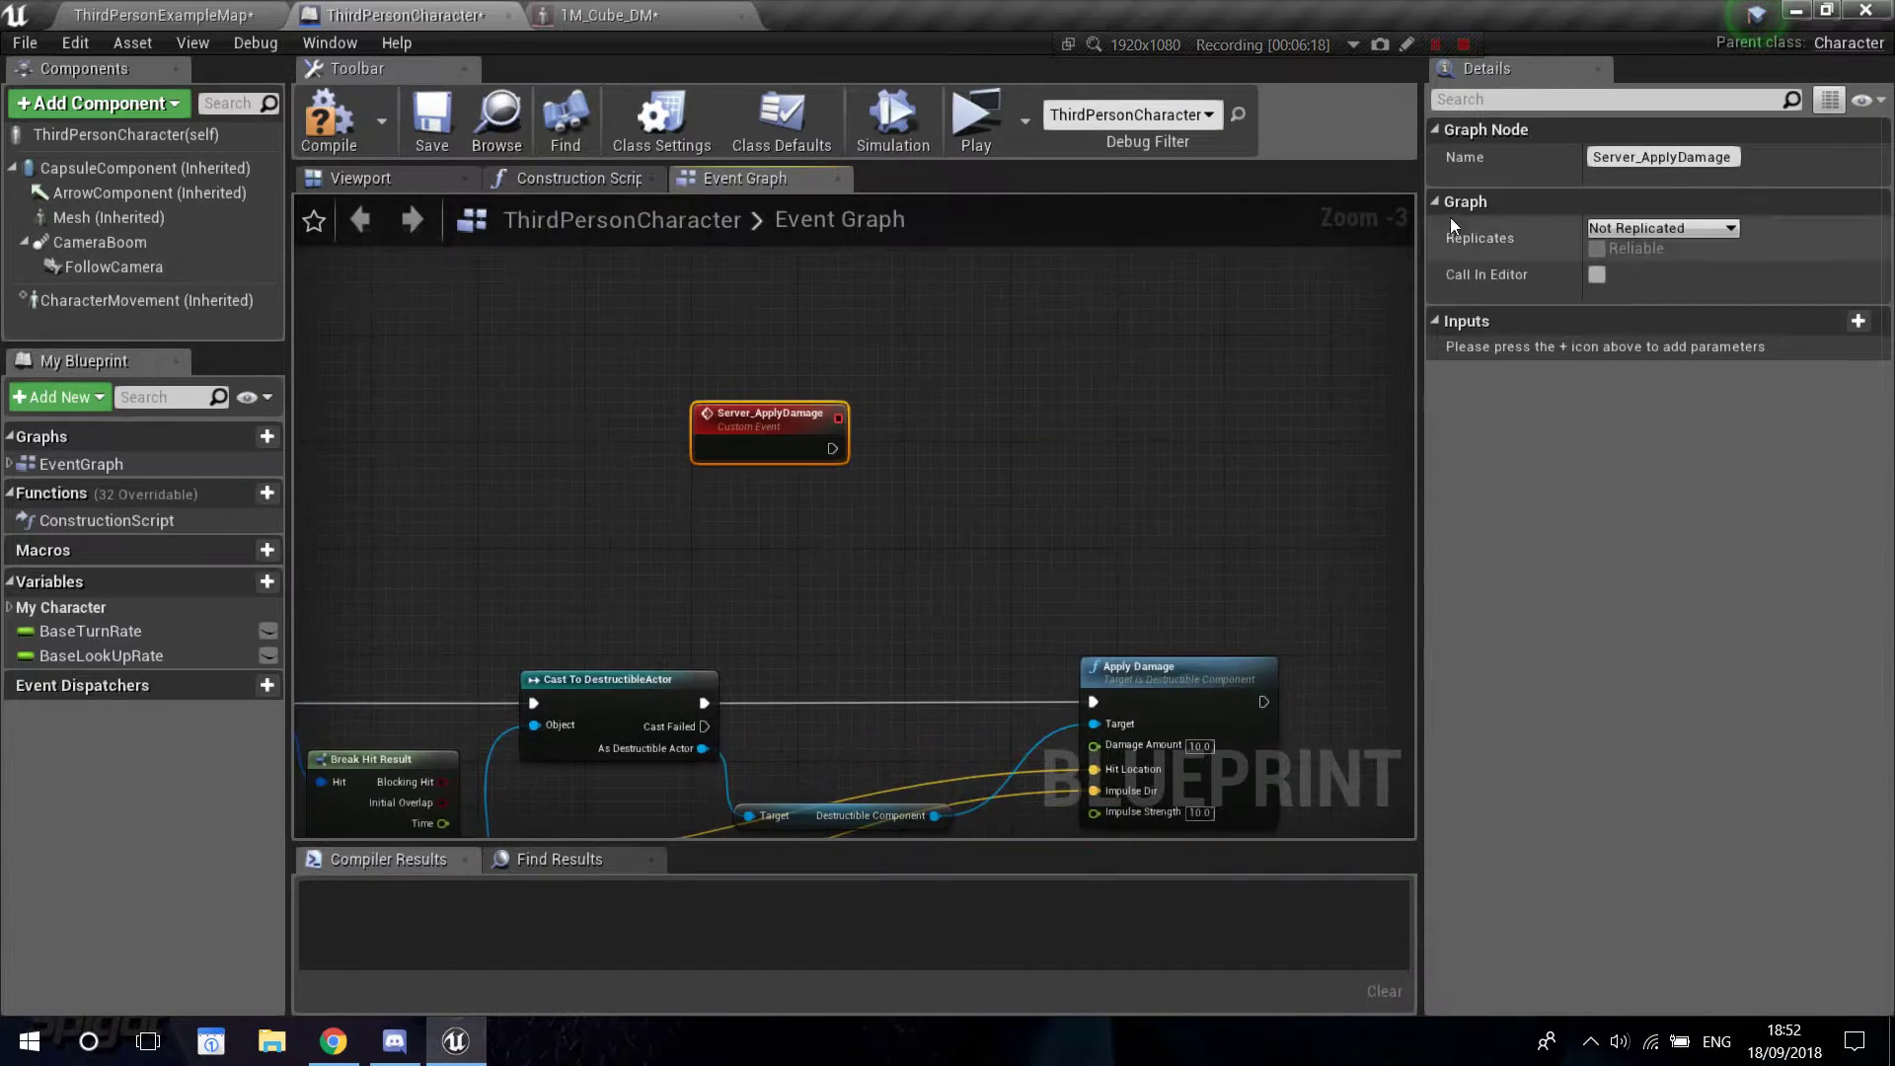
click(1654, 306)
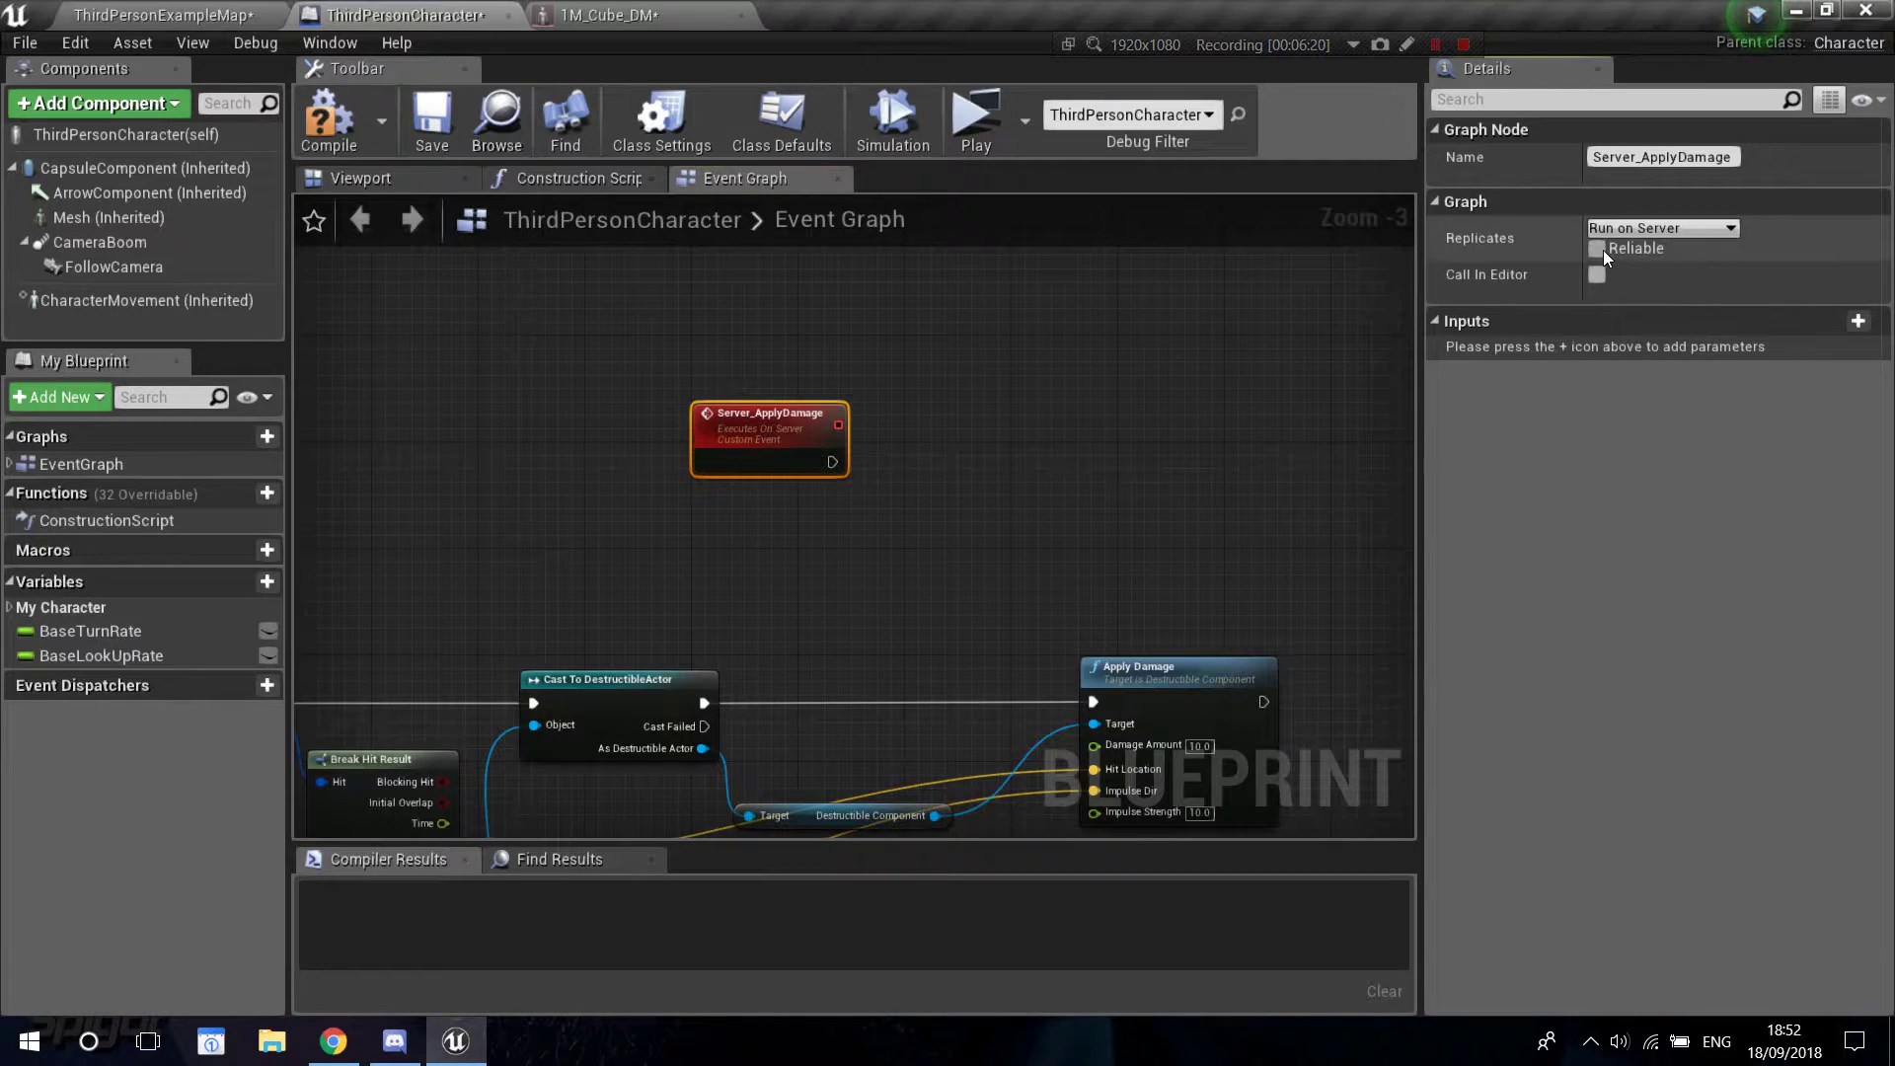